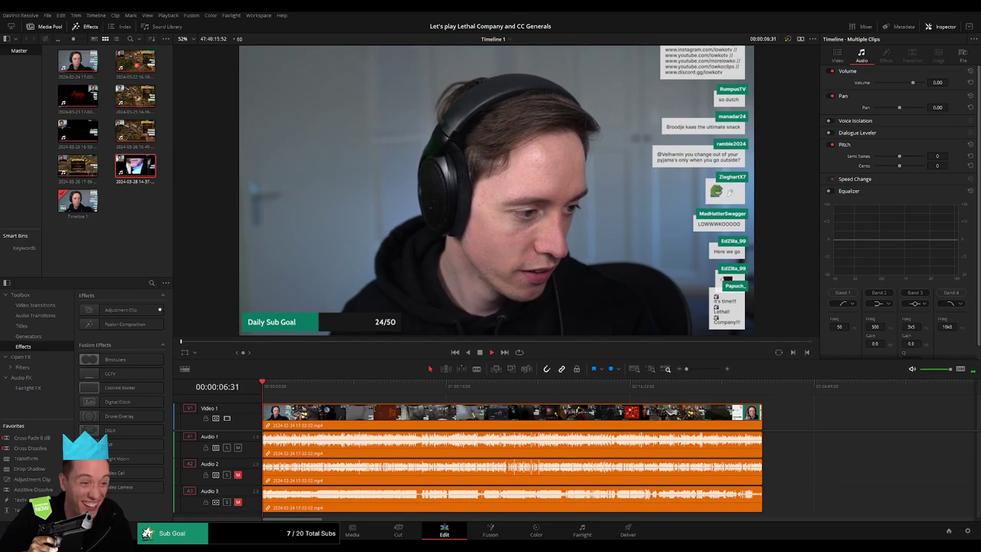
Add short fade-ins at the opening of Video 1 and the first audio tracks
scroll(270, 393, up, 2)
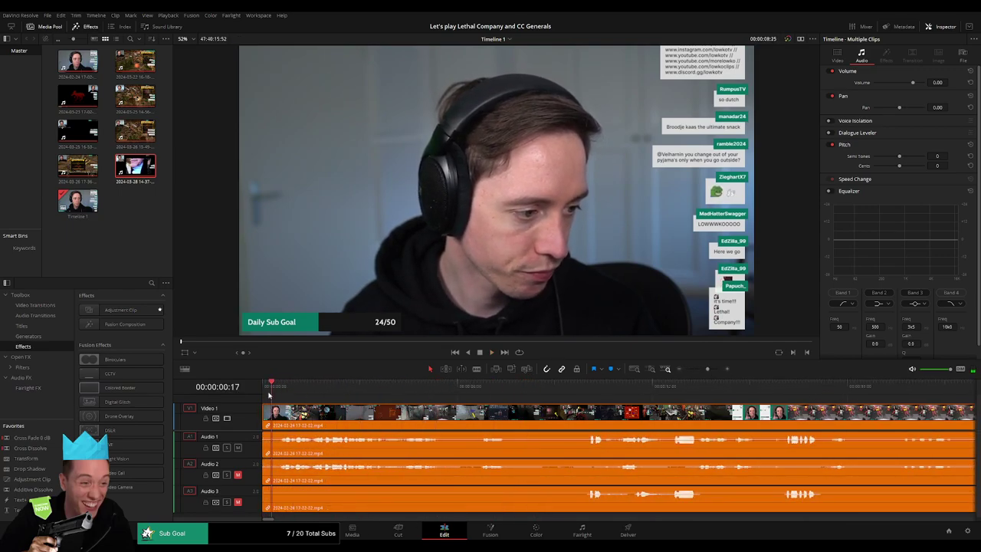
drag(270, 414, 296, 415)
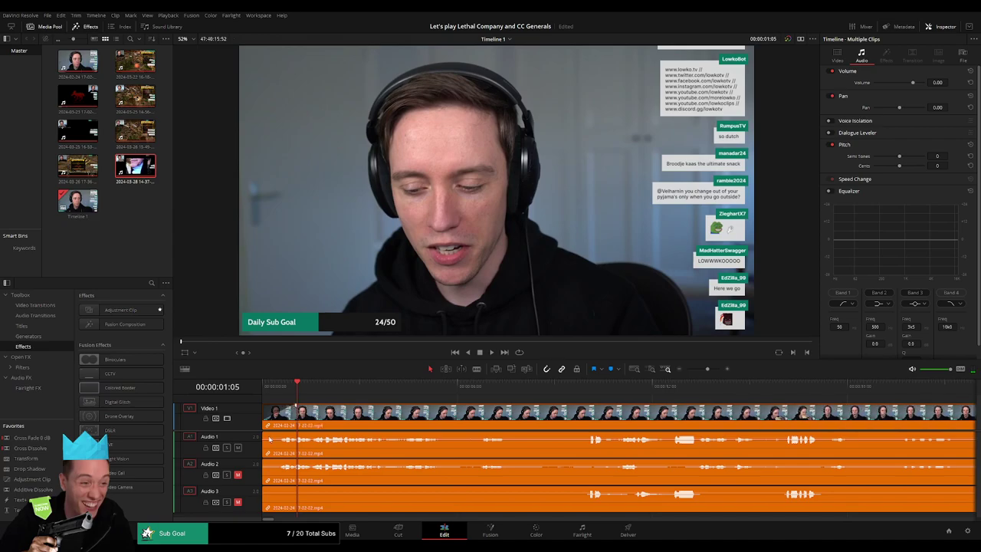
drag(269, 439, 291, 436)
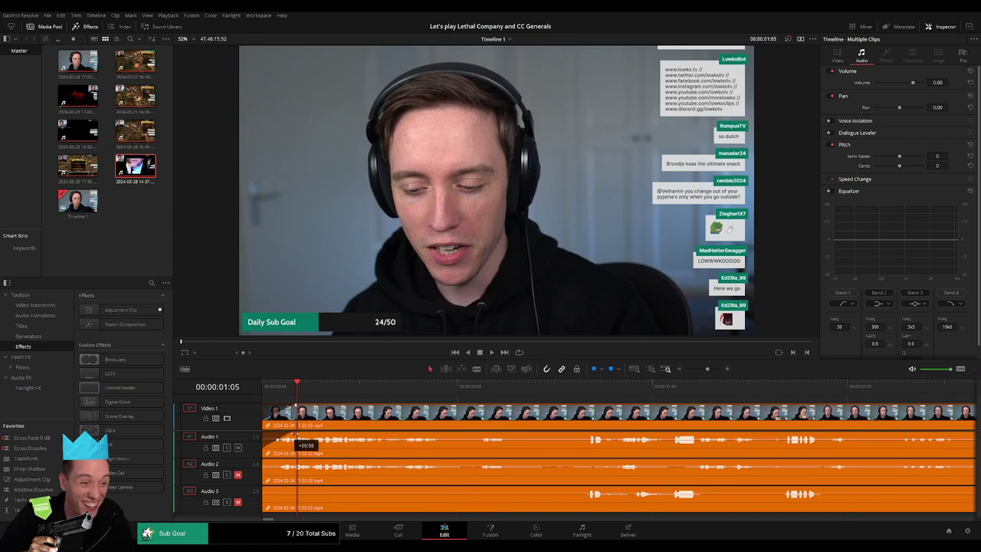
mouse_move(263, 463)
mouse_down()
mouse_move(292, 460)
mouse_move(297, 491)
mouse_up()
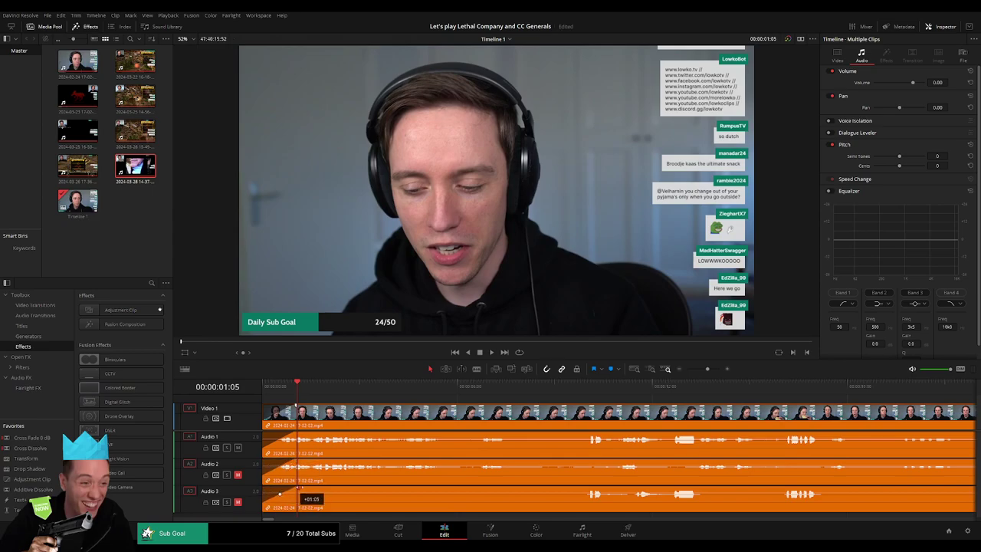
key(Home)
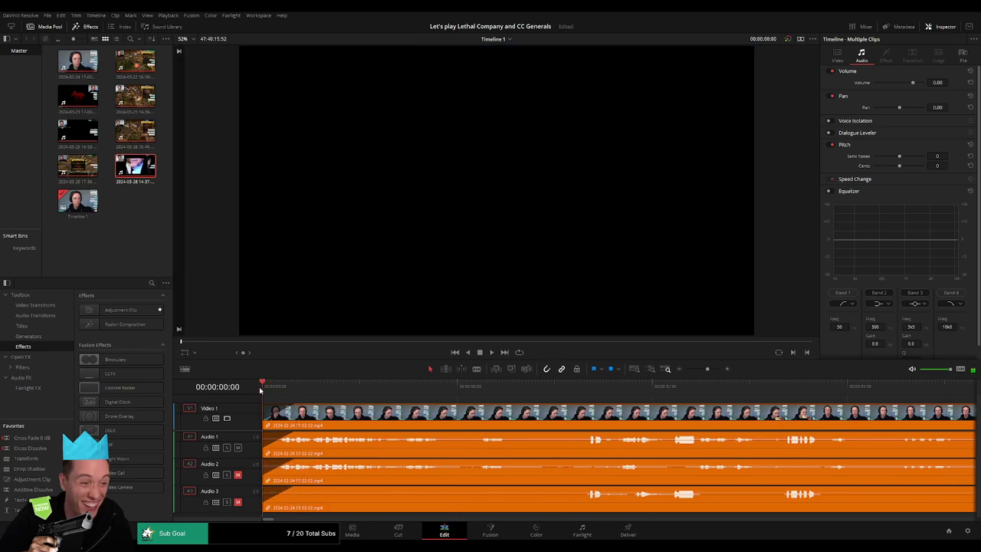
key(space)
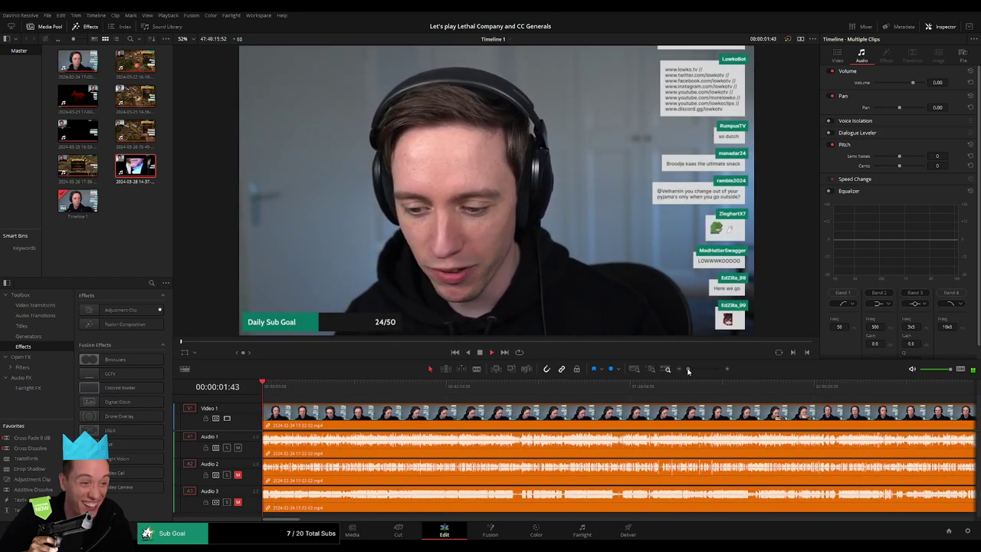
scroll(663, 376, down, 3)
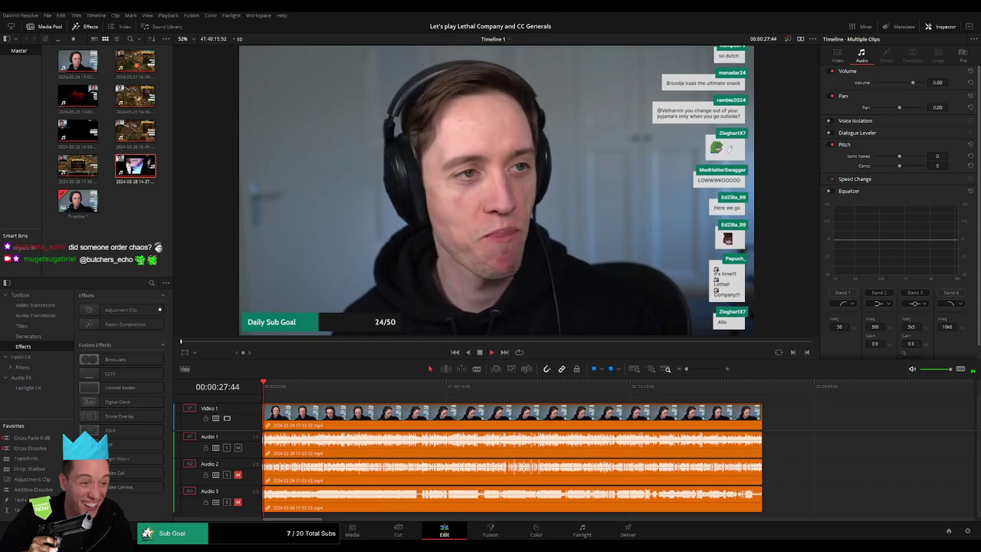
Zoom into the timeline and skip ahead to roughly 00:52:12 in the stream
click(668, 368)
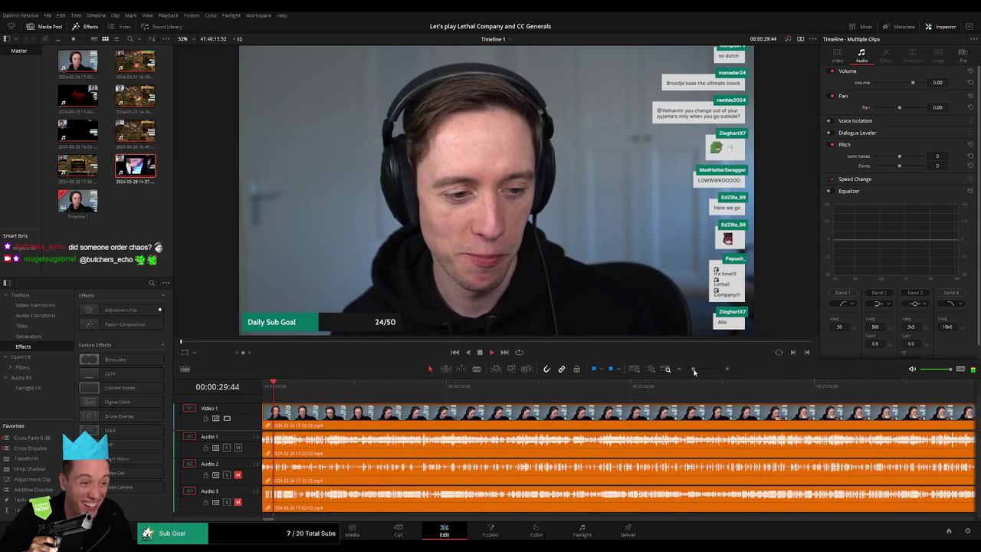
drag(287, 387, 747, 387)
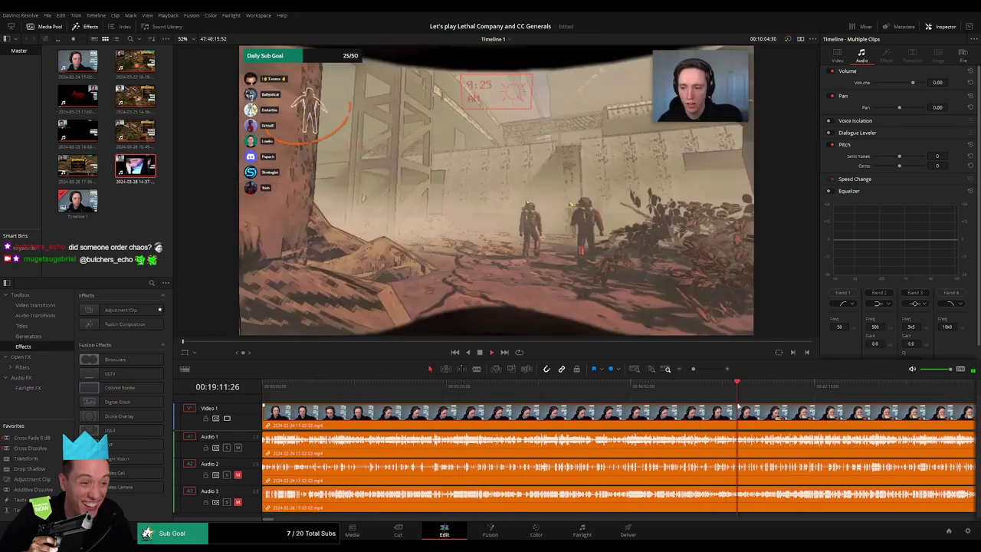
key(space)
key(ctrl+minus)
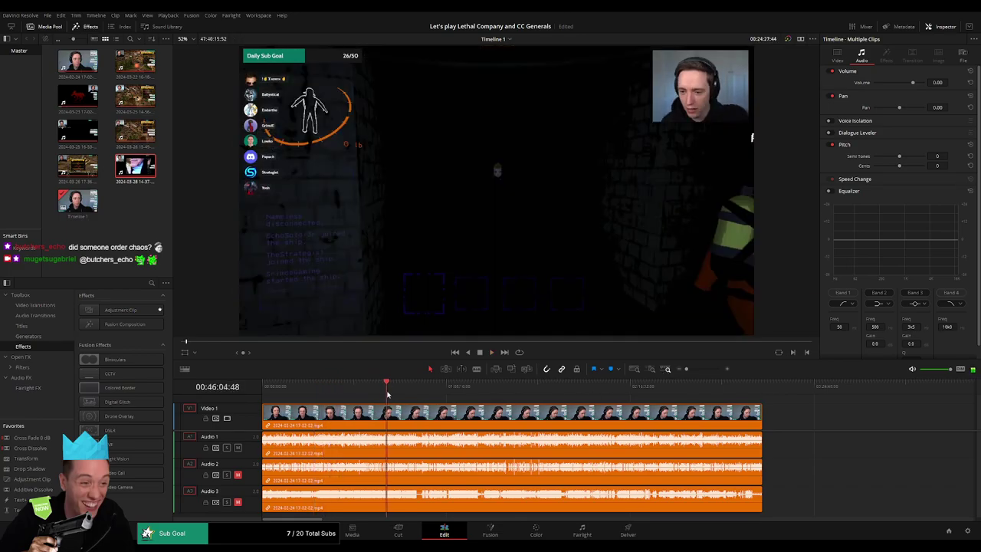
drag(313, 387, 403, 387)
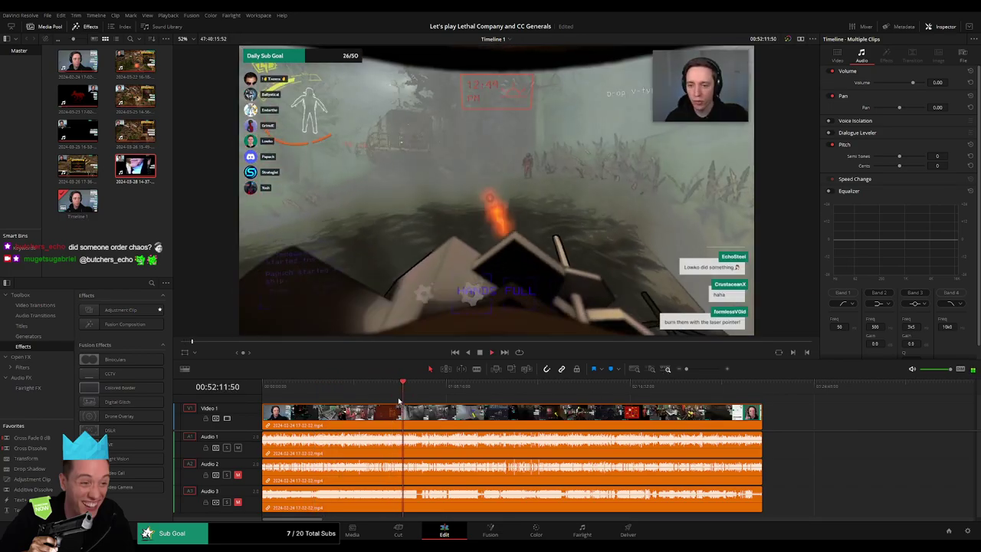
drag(686, 369, 708, 370)
Scrub back and forth to park the playhead exactly at 00:52:08:00
click(557, 387)
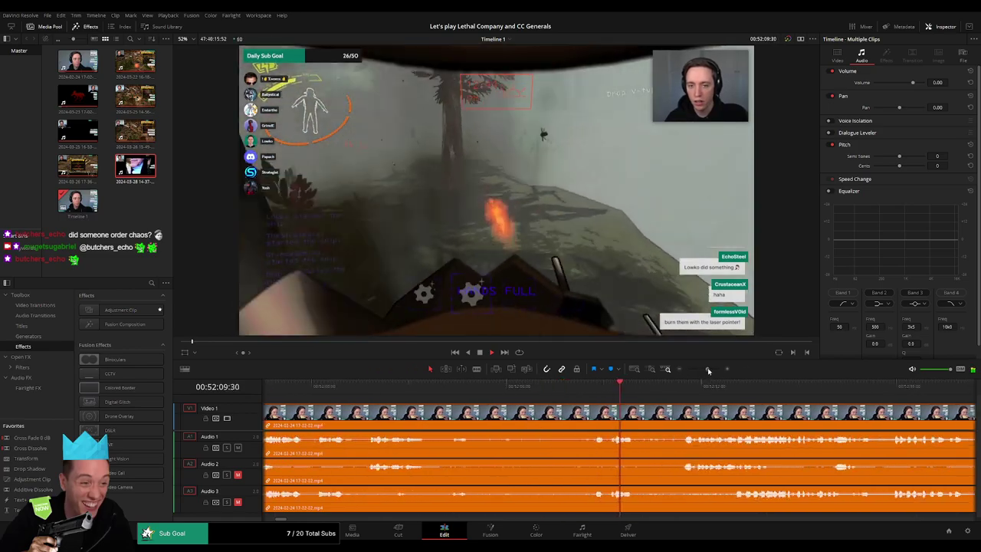
click(321, 387)
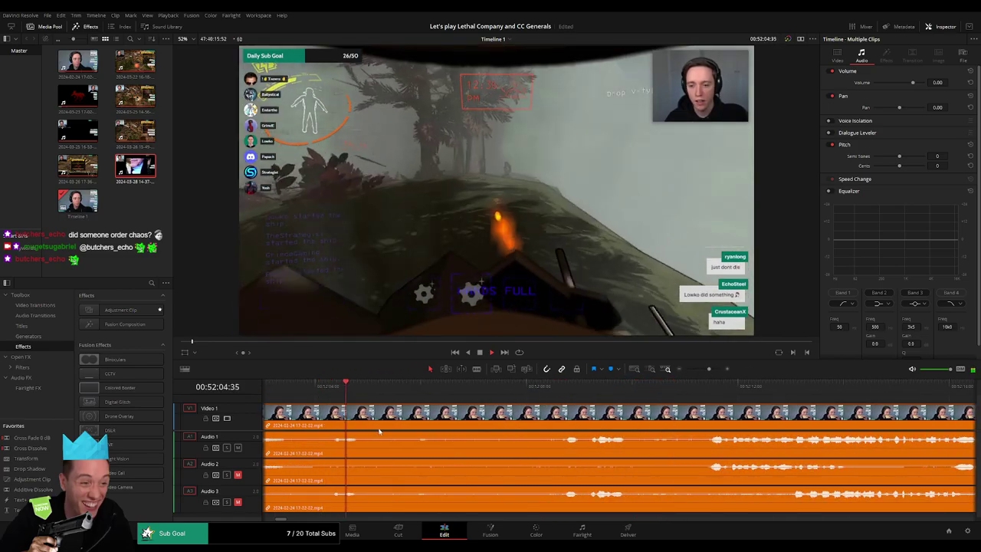
click(324, 387)
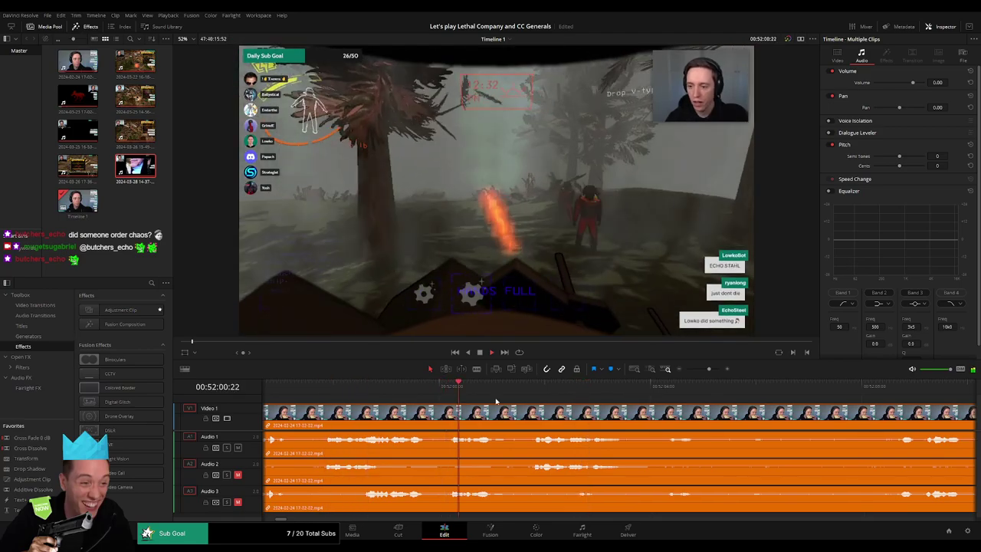
click(526, 386)
click(506, 387)
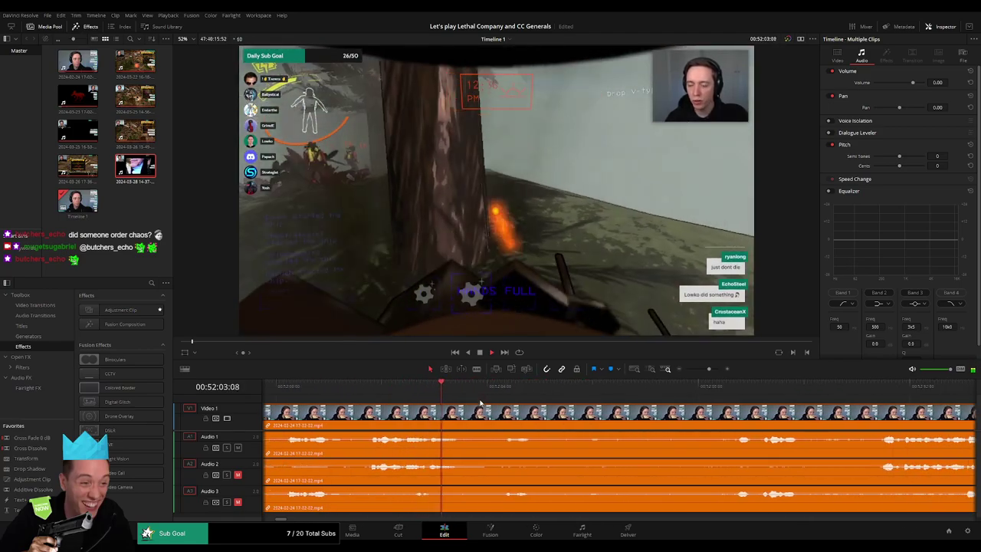
click(615, 387)
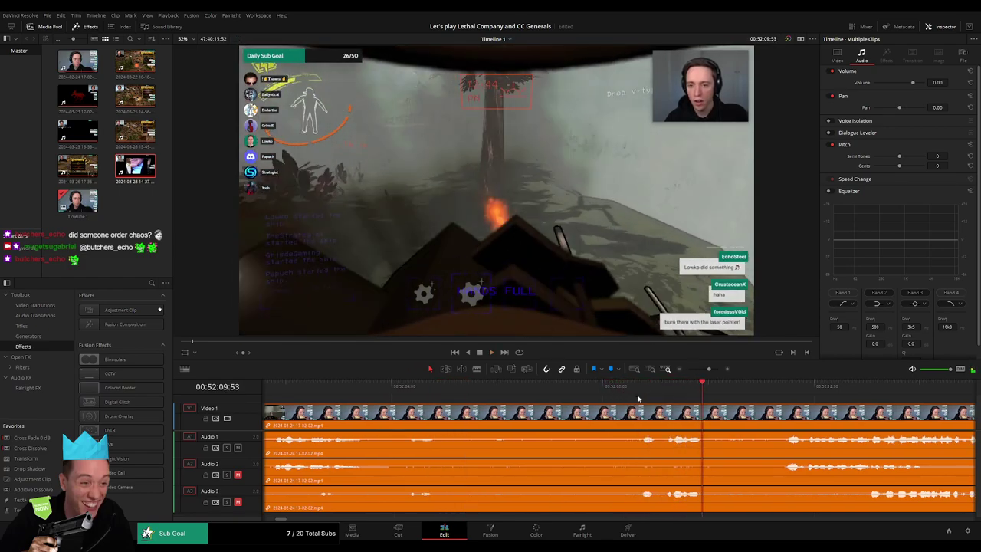
click(641, 396)
click(624, 398)
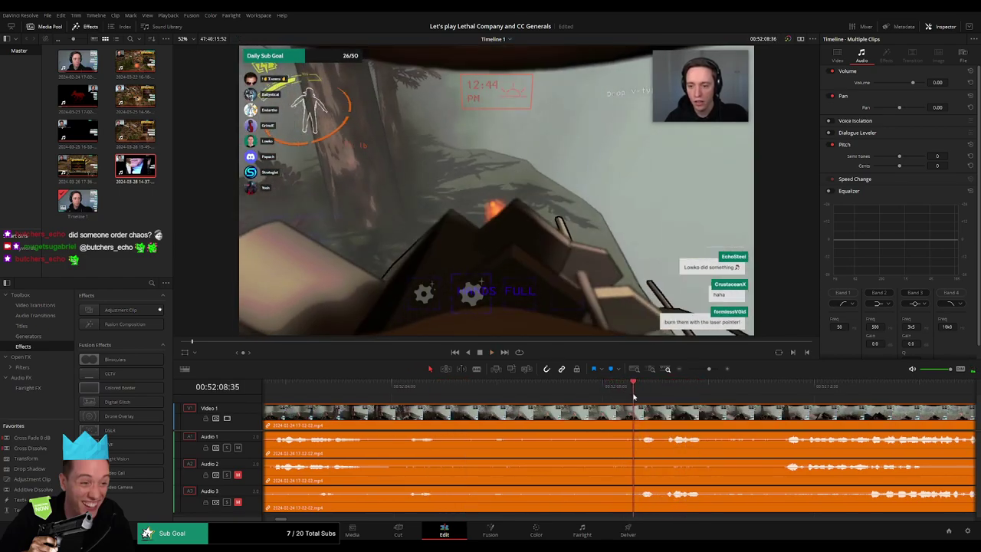
drag(624, 397, 602, 402)
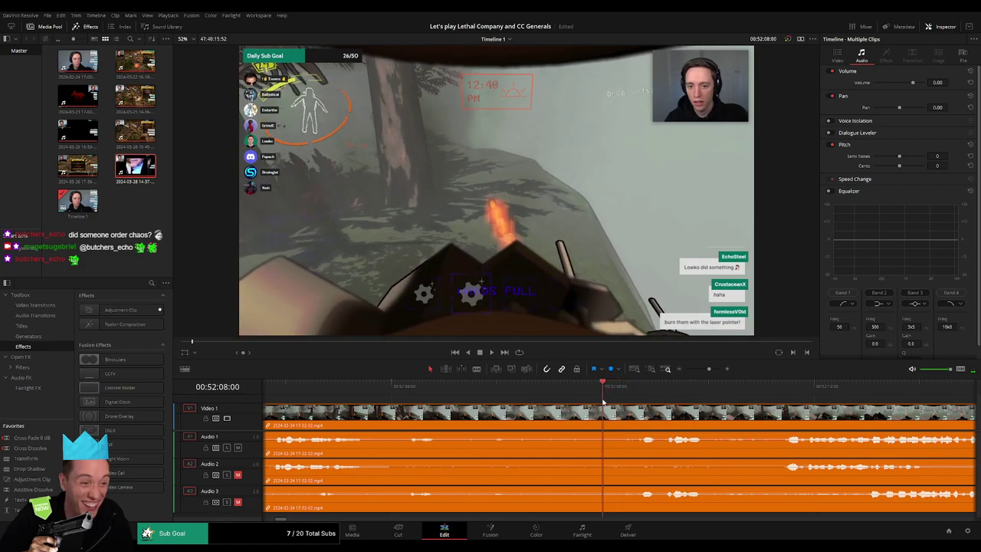
Split all tracks at 00:52:08:00 and fade the video and Audio 1 across the cut
key(ctrl+b)
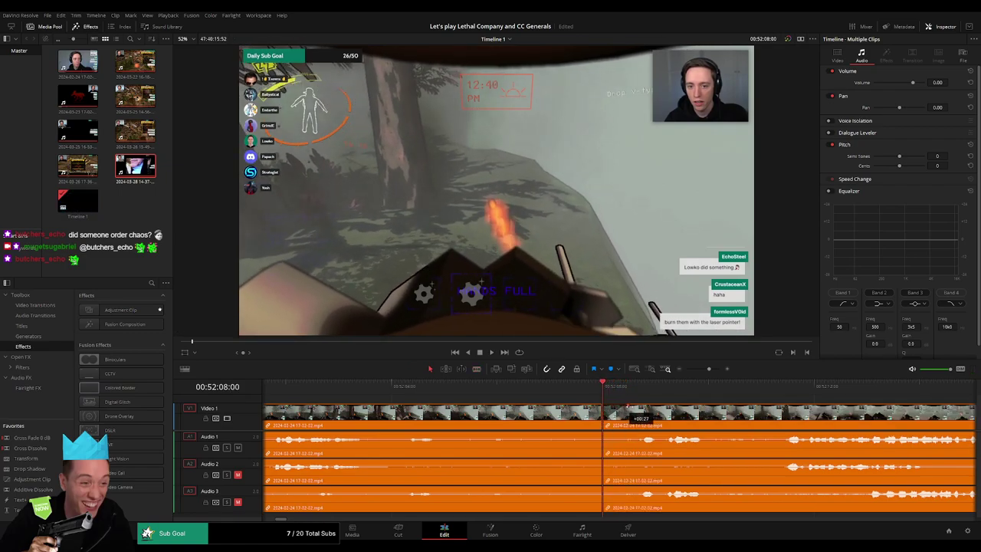
drag(641, 406, 552, 407)
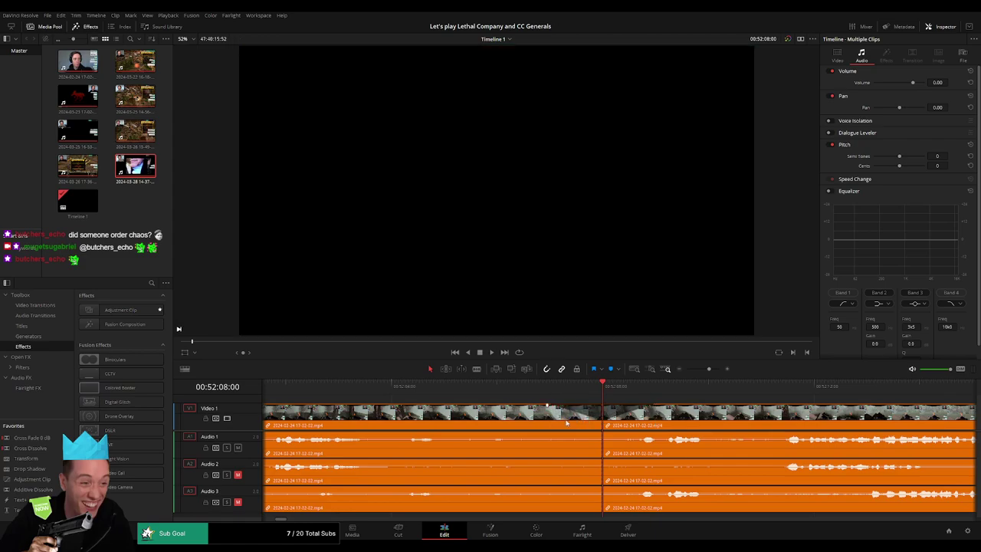
drag(602, 439, 606, 438)
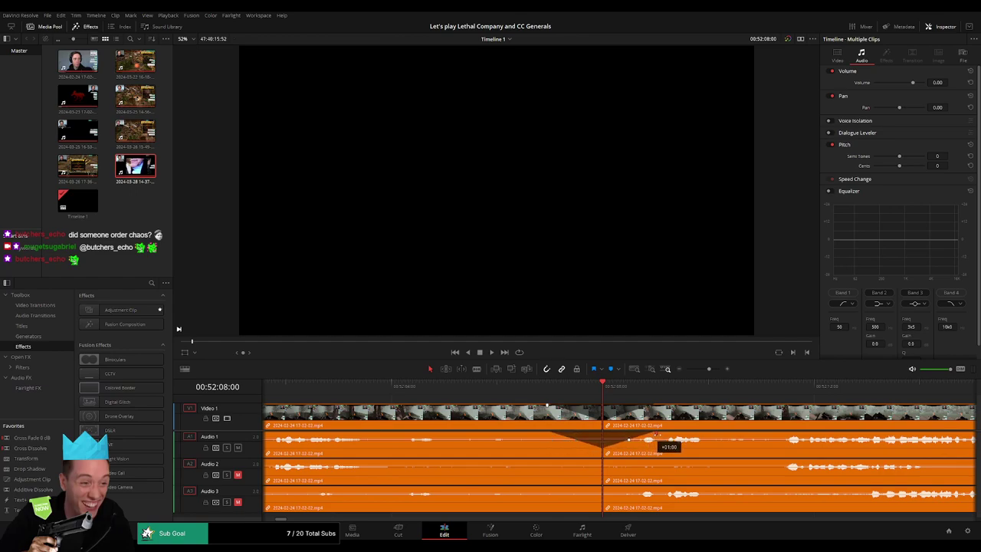
drag(606, 438, 663, 445)
Fade Audio 2 and Audio 3 around the cut and play back the crossfade
drag(598, 459, 548, 462)
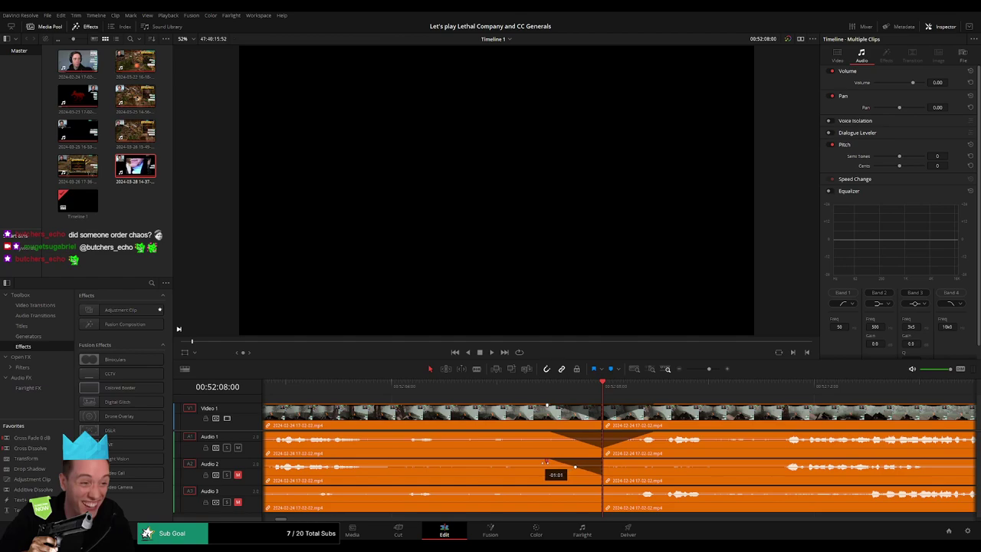
drag(611, 465, 656, 464)
mouse_move(599, 491)
mouse_down()
mouse_move(550, 490)
mouse_move(657, 488)
mouse_up()
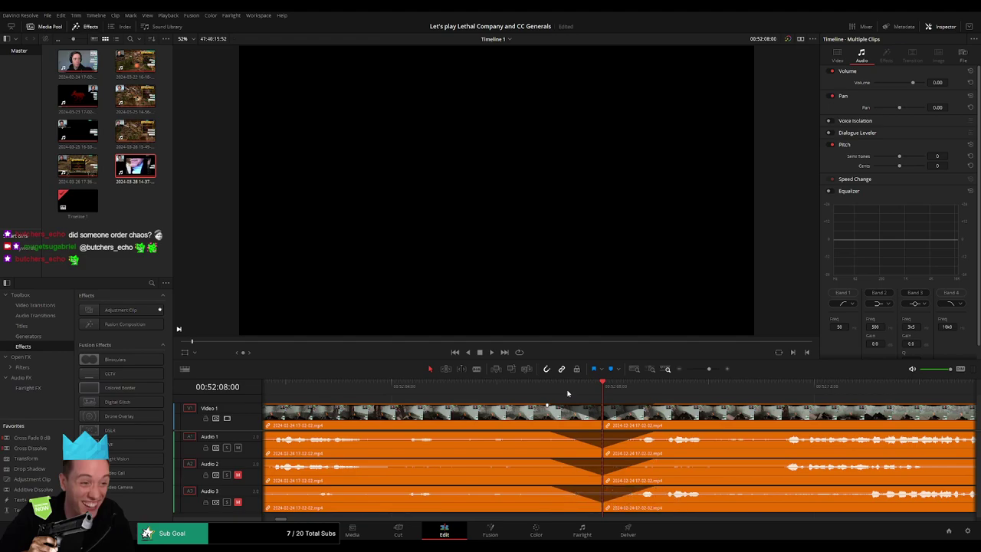
click(557, 392)
key(space)
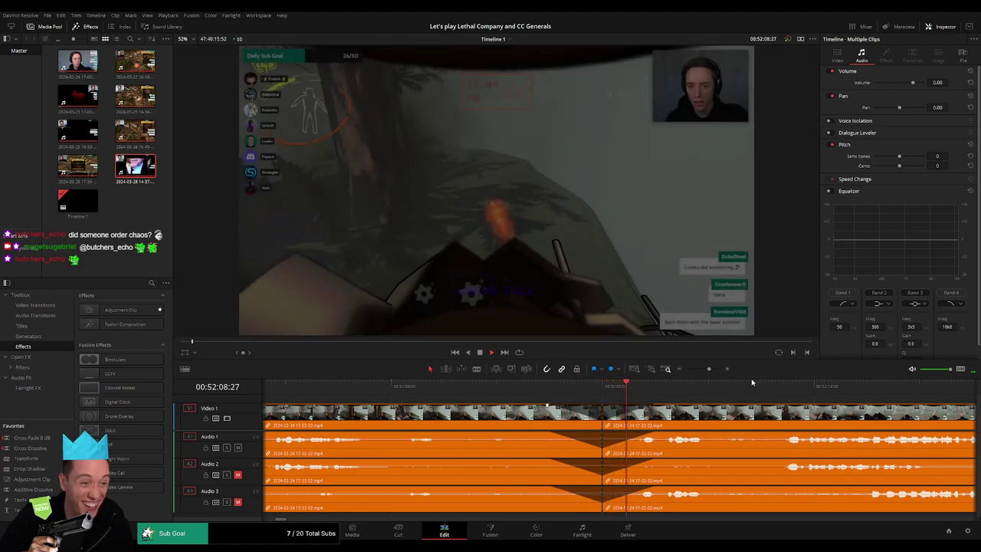
Slide the remaining clips left to snap at 02:00:00:00 and play from there
scroll(639, 383, down, 3)
scroll(623, 412, up, 1)
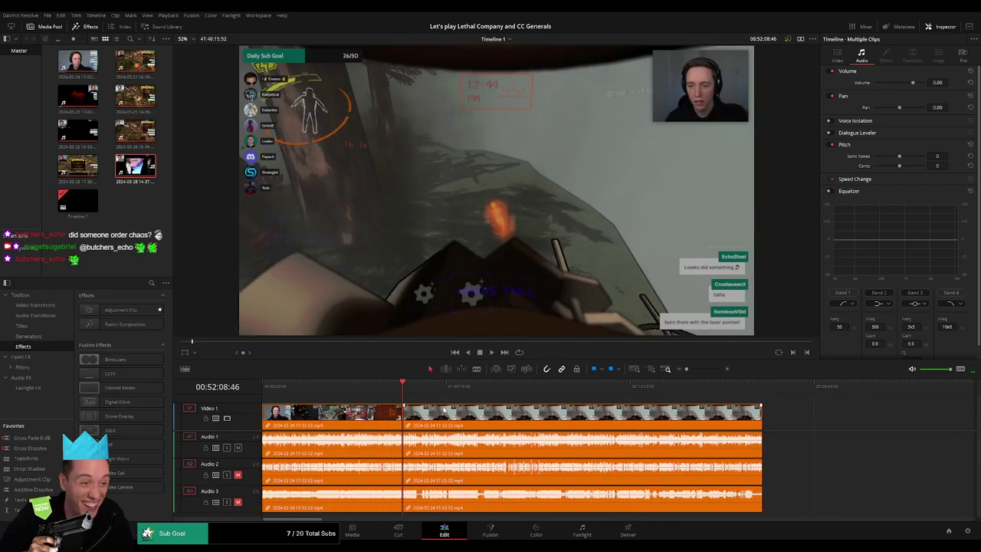
scroll(553, 418, down, 2)
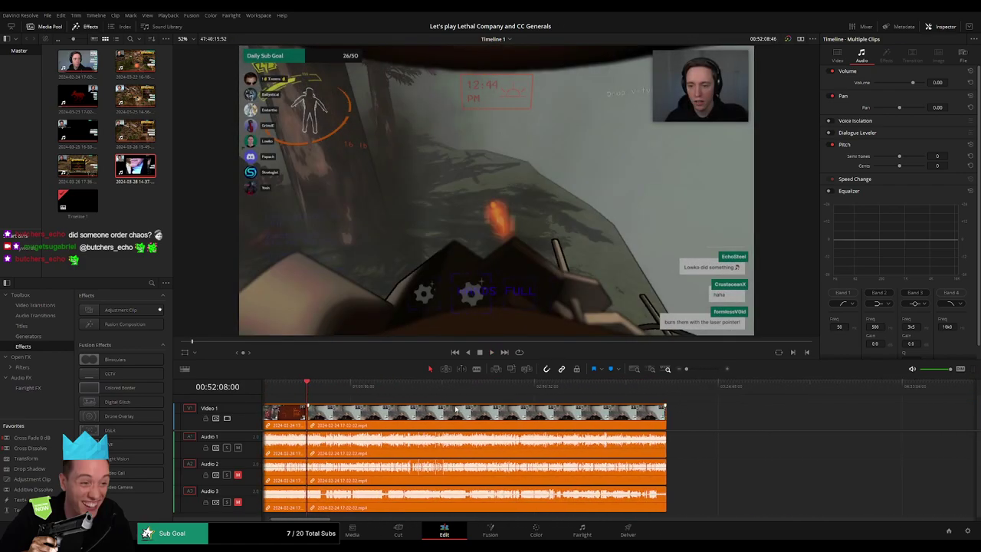
scroll(427, 417, left, 5)
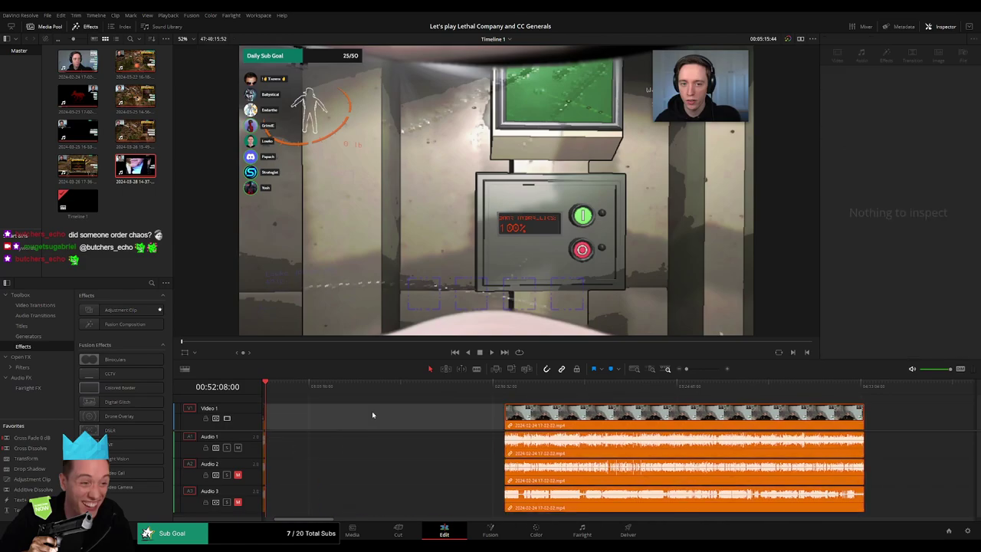
drag(385, 406, 448, 400)
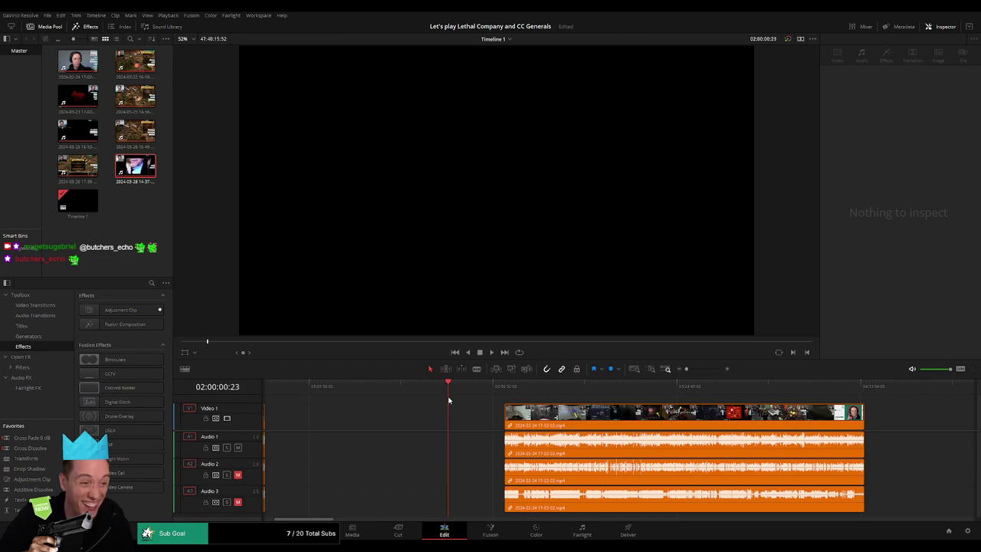
drag(558, 416, 502, 416)
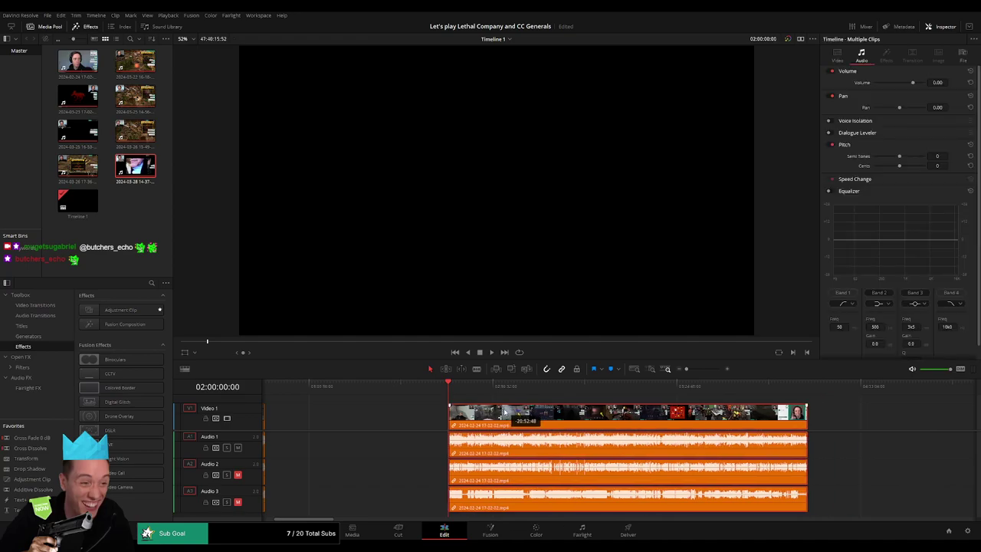
key(space)
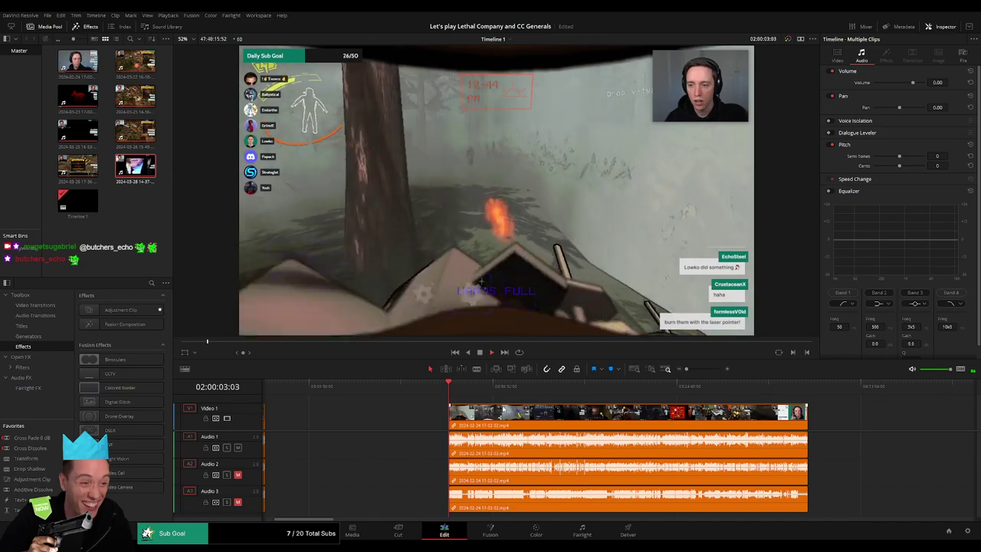
scroll(378, 392, right, 5)
scroll(389, 404, right, 1)
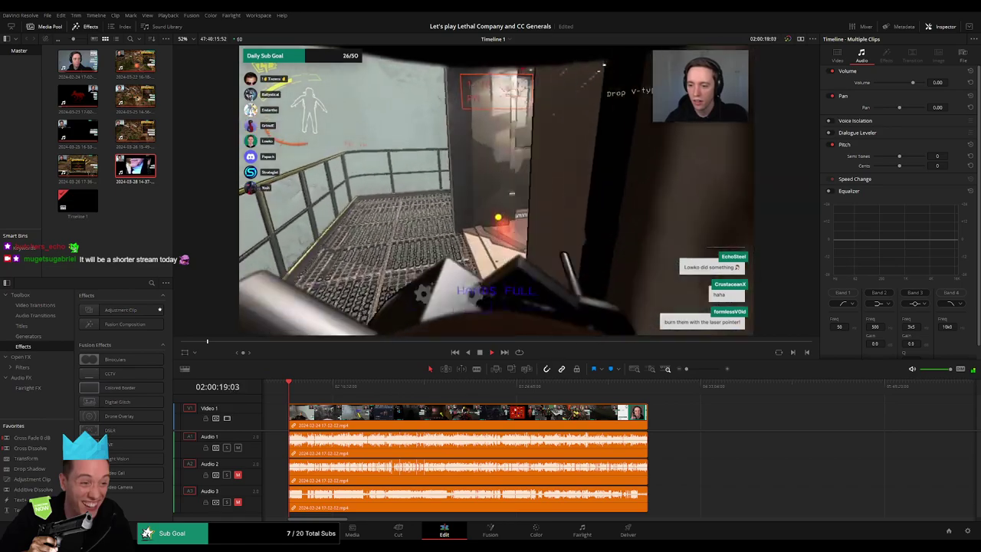
key(Home)
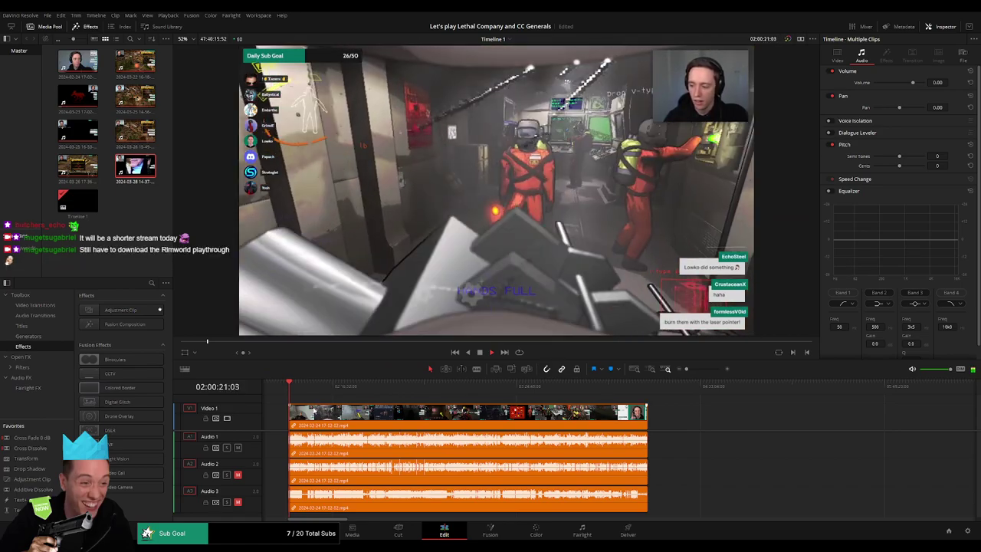
Scrub ahead to around 02:51:52 in the stream, zooming in, and play to review
click(312, 393)
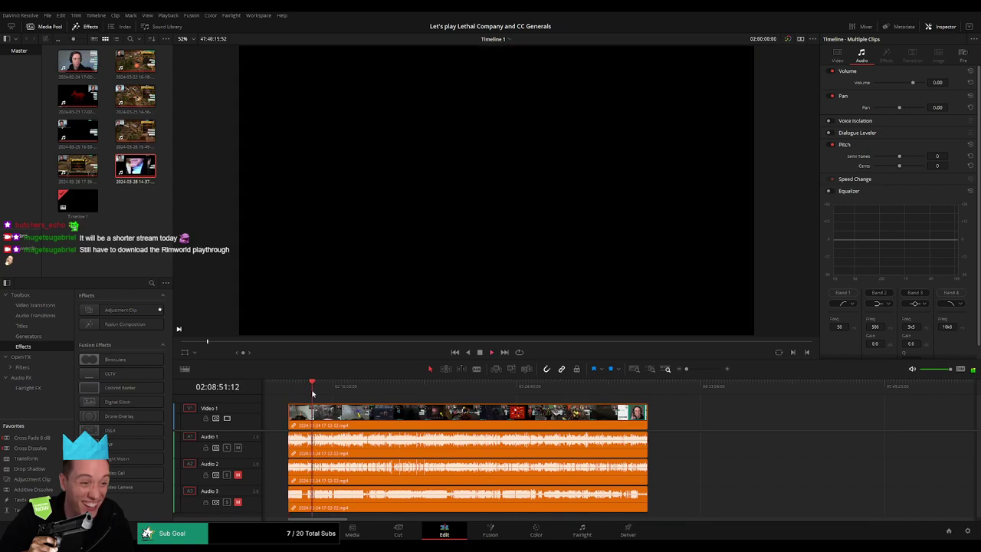
click(396, 392)
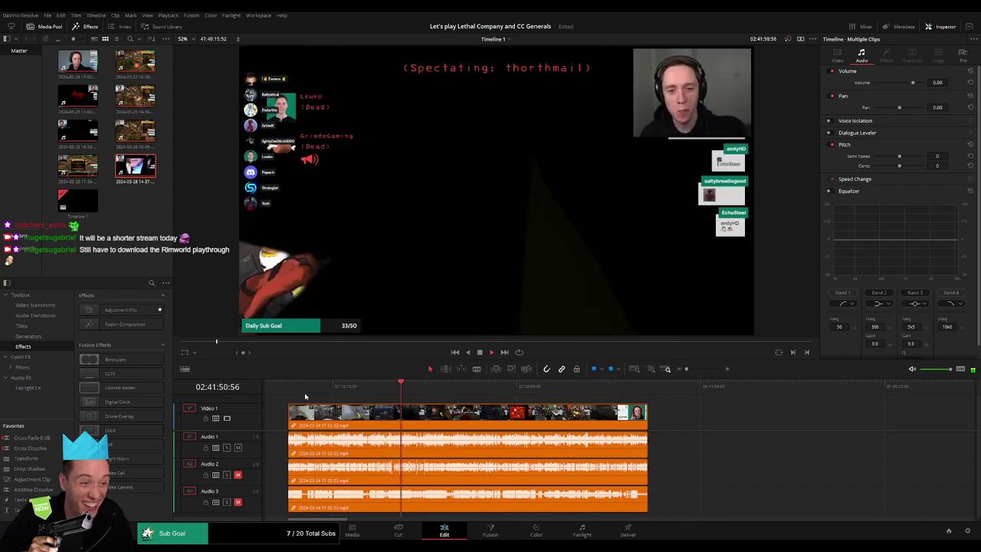
drag(396, 393, 424, 390)
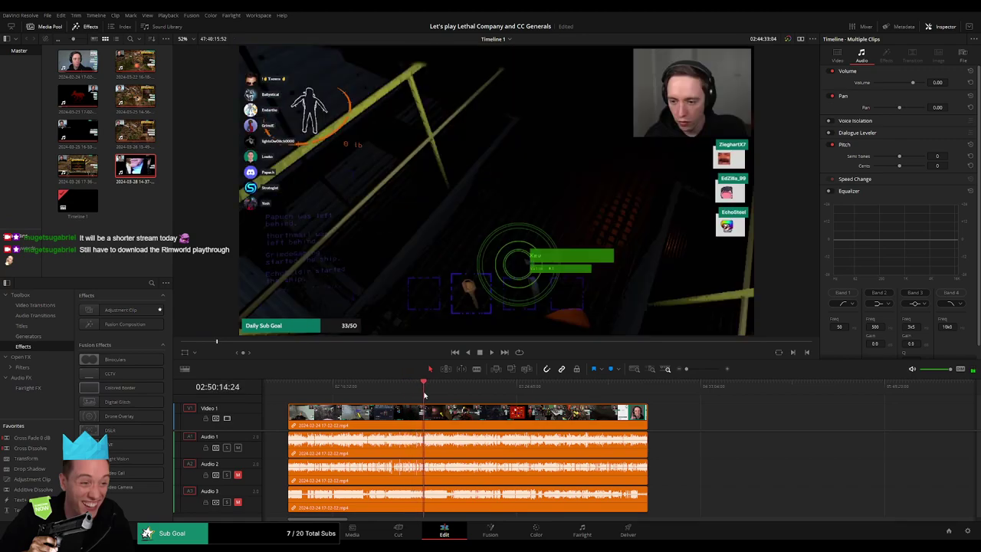
drag(686, 368, 702, 369)
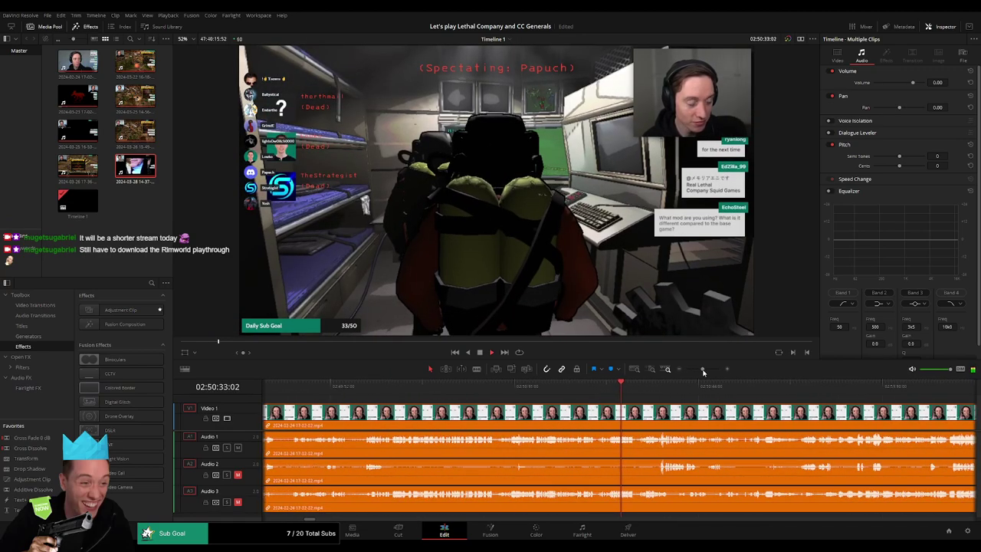
mouse_move(610, 386)
mouse_down()
mouse_move(711, 390)
mouse_move(512, 397)
mouse_move(656, 400)
mouse_up()
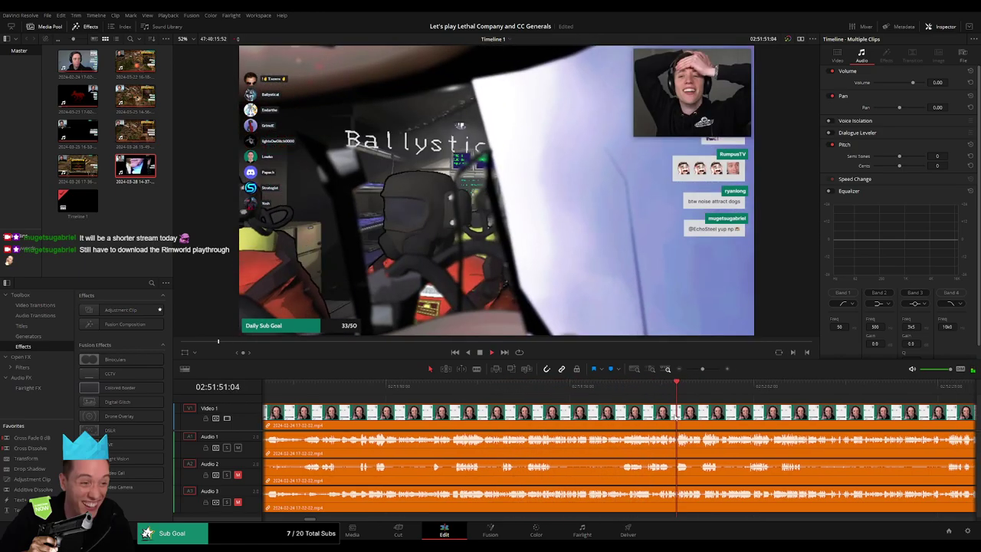
drag(656, 400, 548, 392)
key(space)
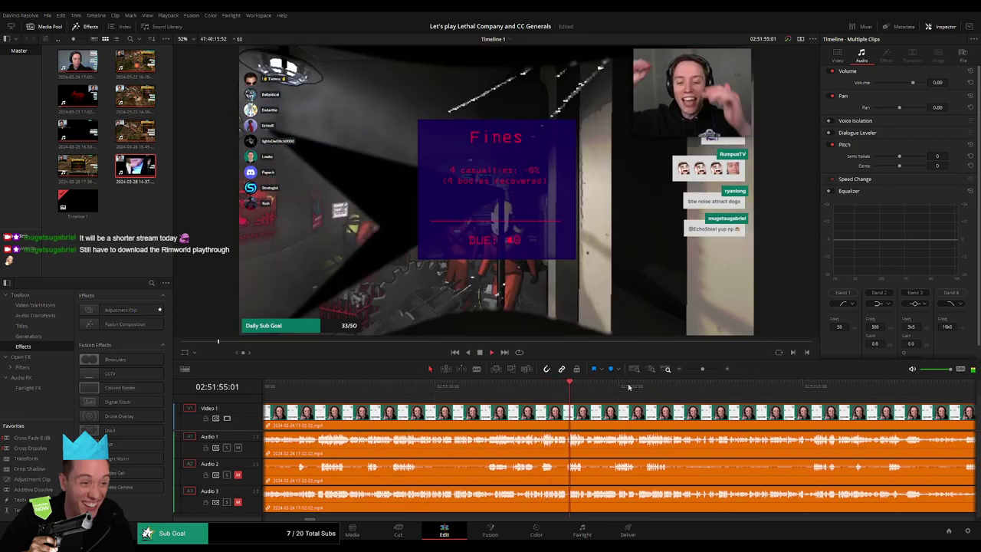
Zoom in closer and place the playhead at 02:52:04:30
drag(700, 369, 707, 371)
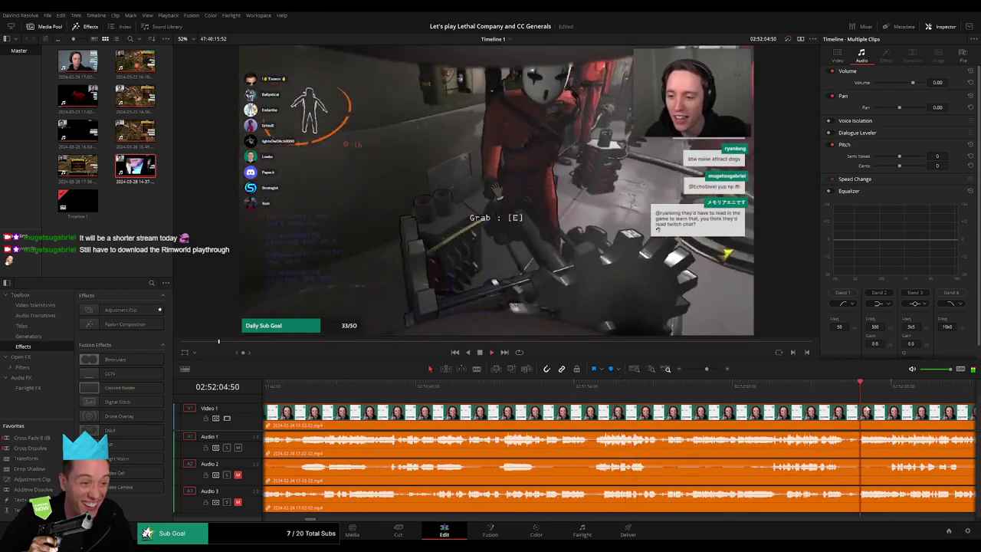
click(456, 388)
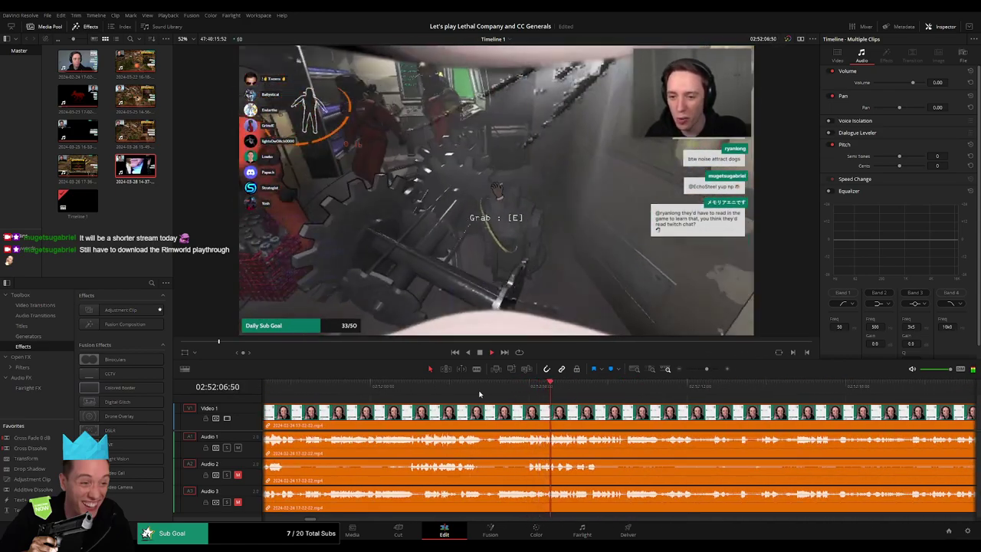
drag(456, 394, 494, 392)
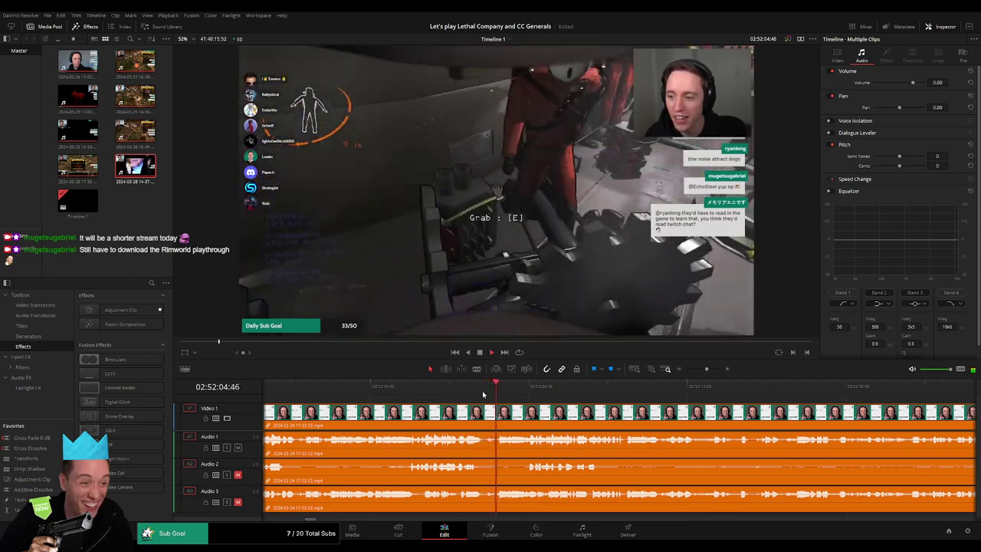
drag(707, 368, 713, 368)
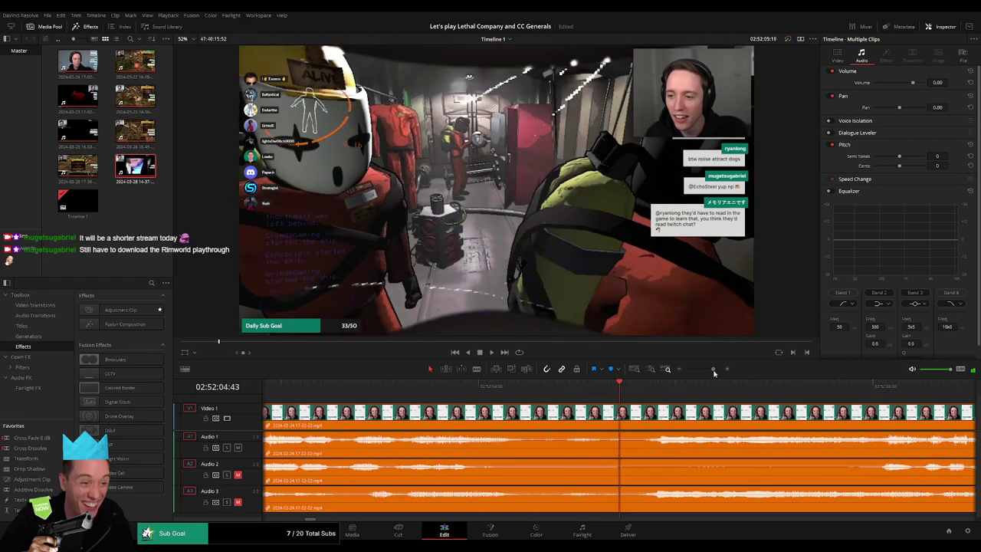
drag(561, 389, 576, 391)
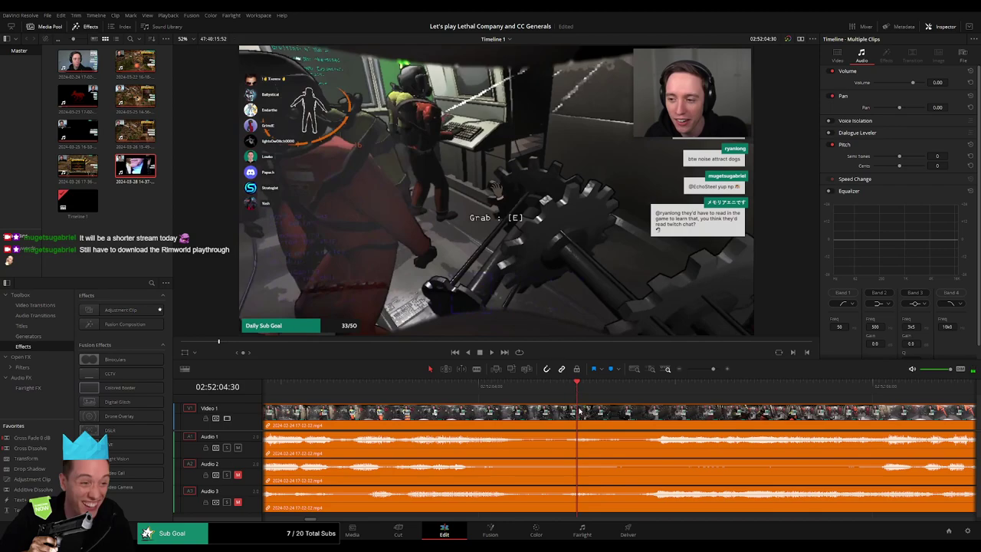
Blade all tracks at 02:52:04:30 and nudge the section after the cut
key(ctrl+b)
mouse_move(579, 411)
mouse_down()
mouse_move(776, 423)
mouse_move(545, 411)
mouse_up()
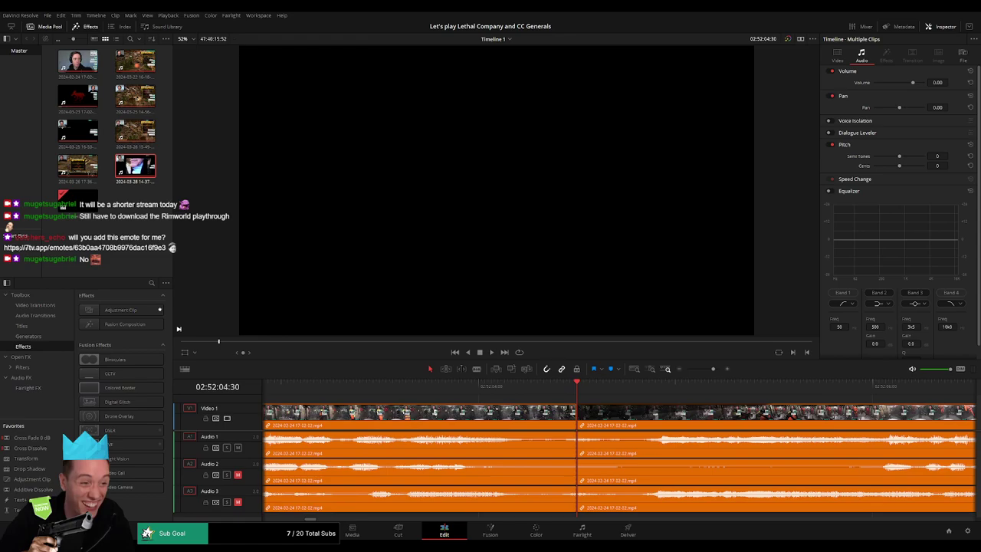
Fade out the first clips and fade in the second clips on Audio 1, 2 and 3
drag(540, 414, 406, 415)
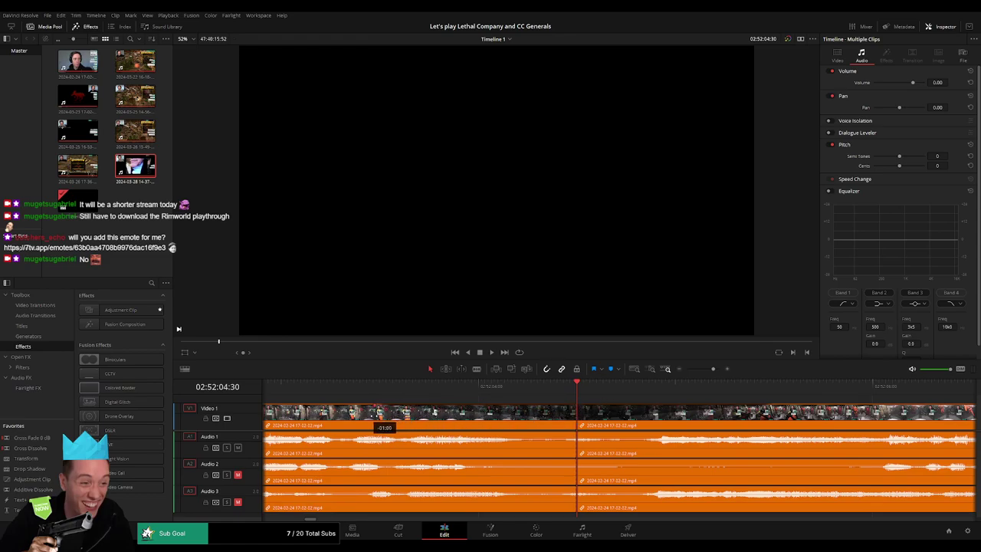
drag(576, 433, 410, 437)
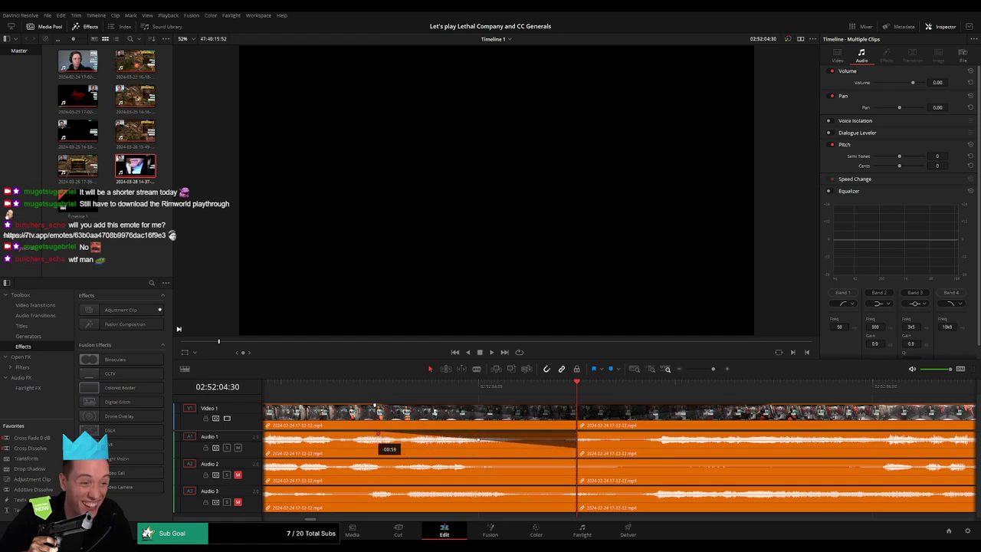
drag(577, 434, 662, 440)
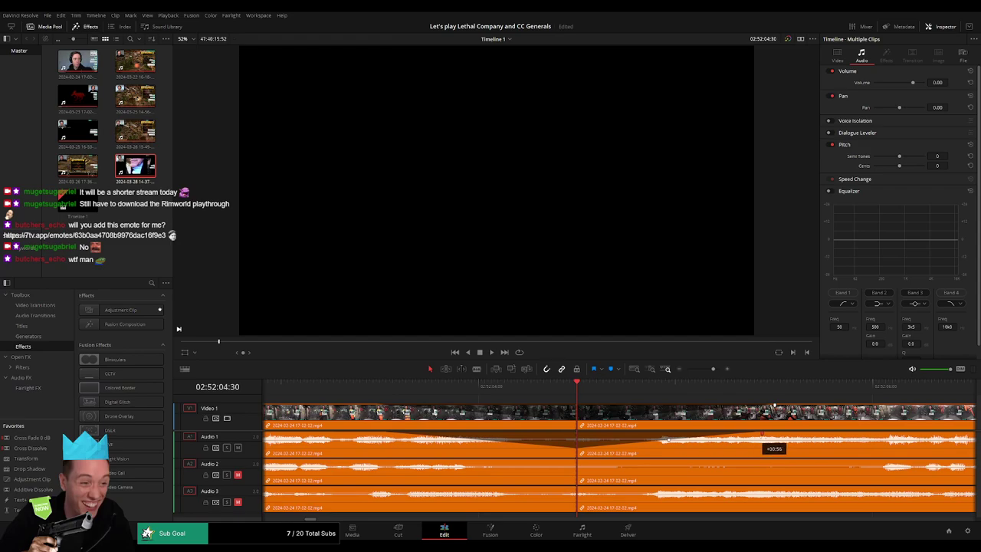
drag(577, 460, 380, 461)
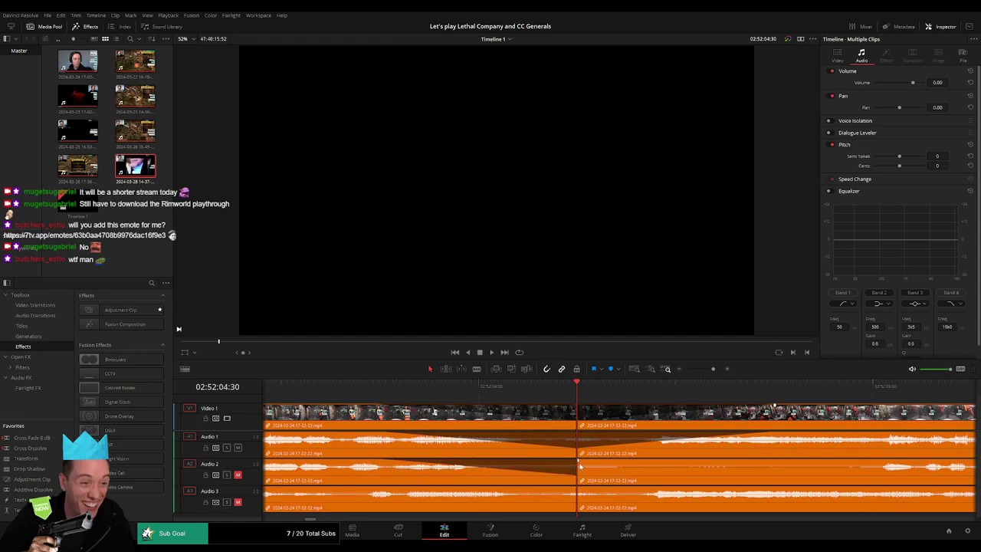
drag(580, 465, 783, 461)
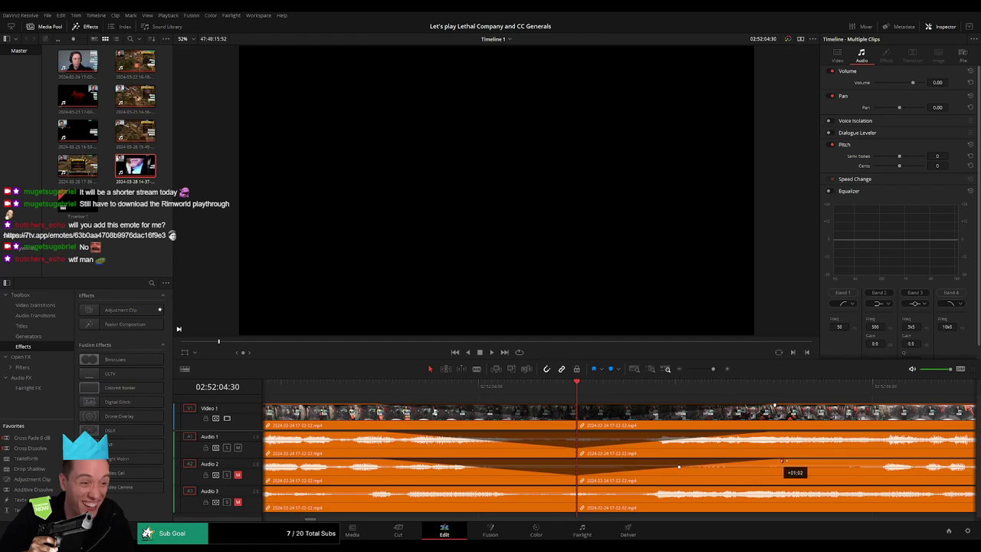
drag(573, 489, 378, 488)
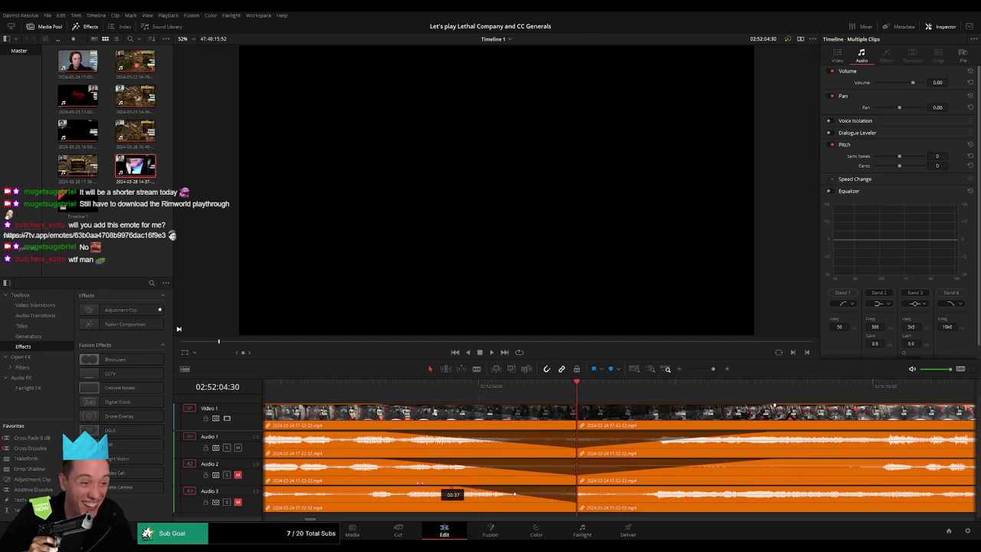
drag(578, 489, 762, 487)
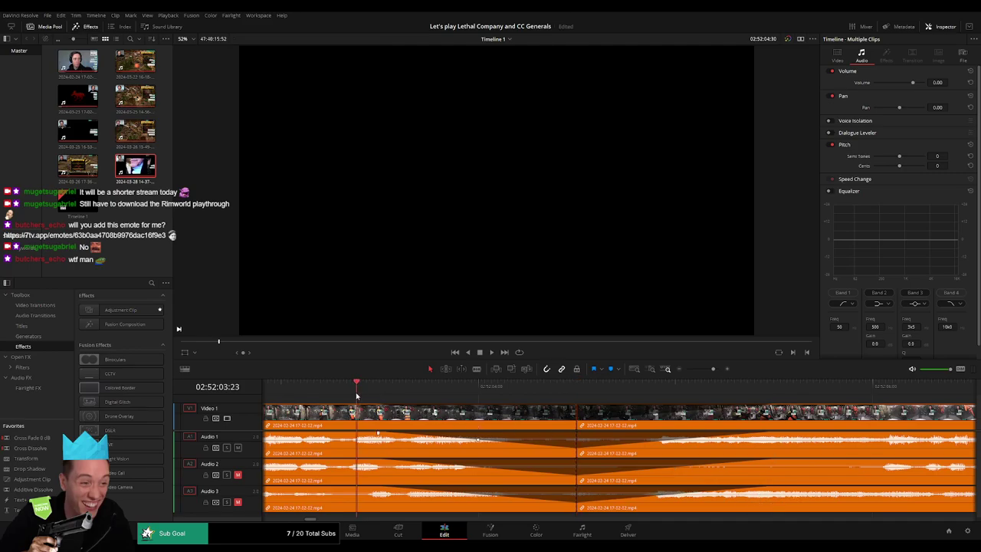
Play across the crossfade, return to the start, deselect clips and park the playhead in the gap
key(space)
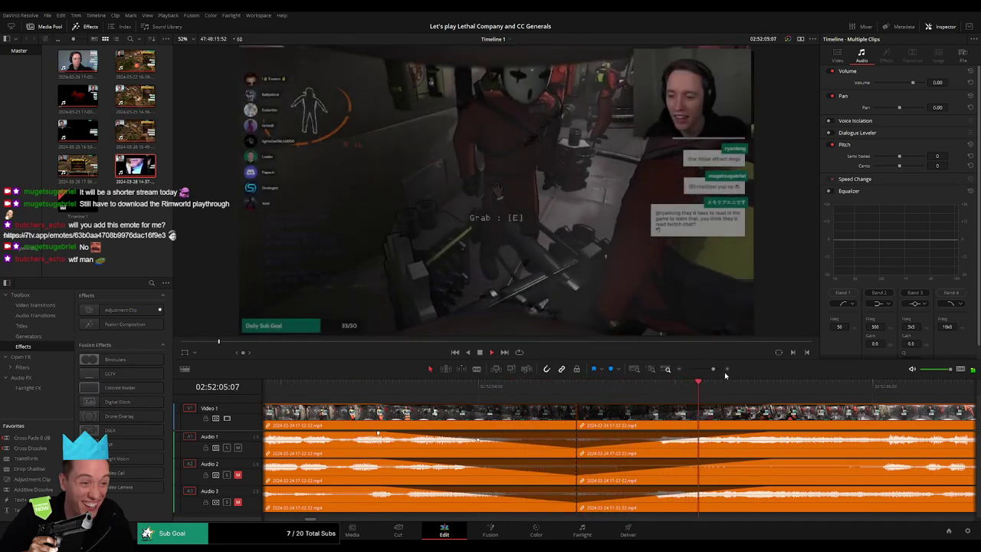
scroll(559, 406, down, 3)
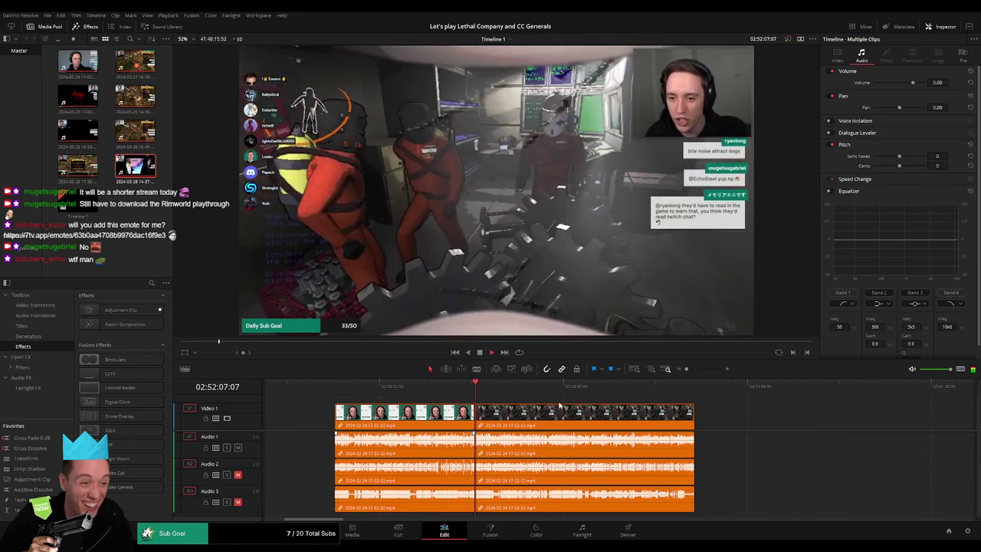
key(Home)
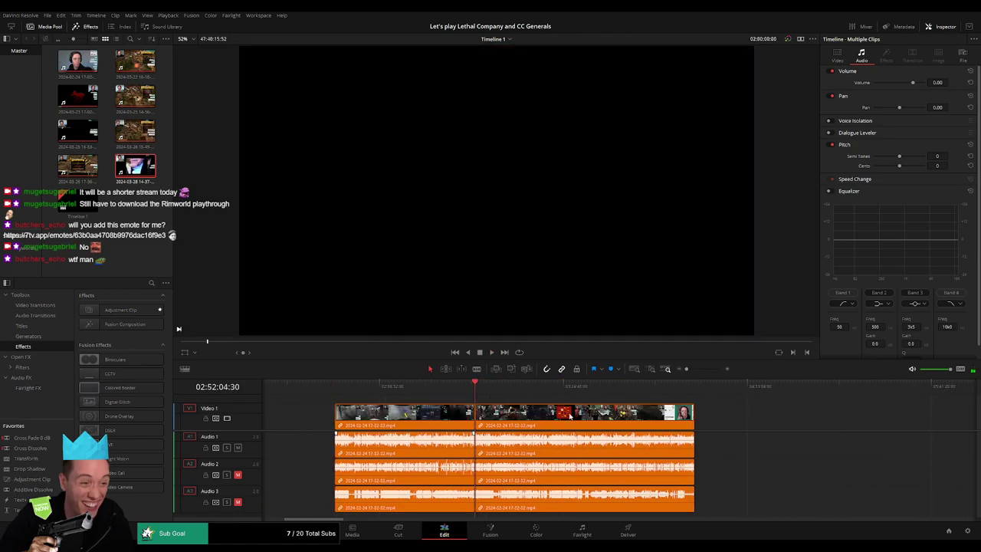
scroll(568, 414, down, 3)
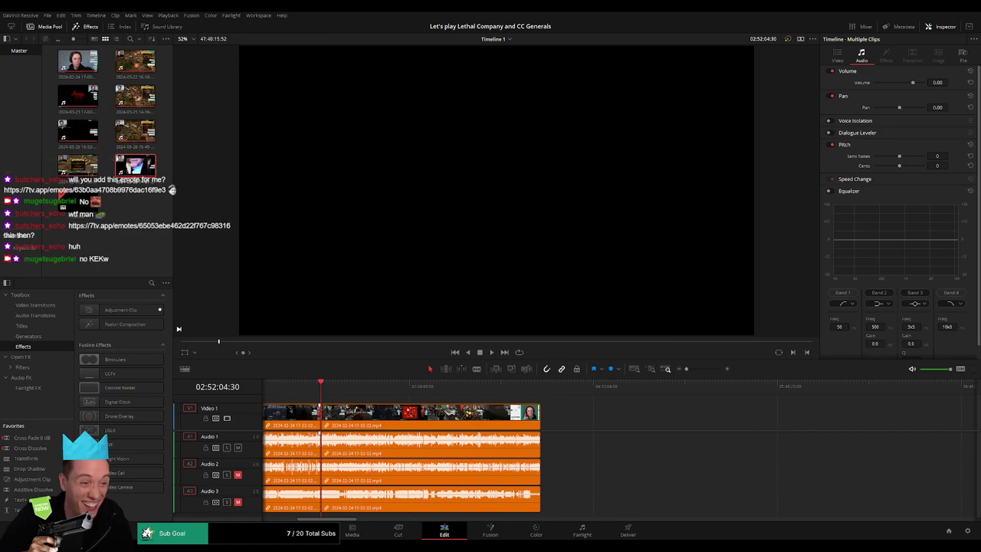
scroll(620, 422, up, 3)
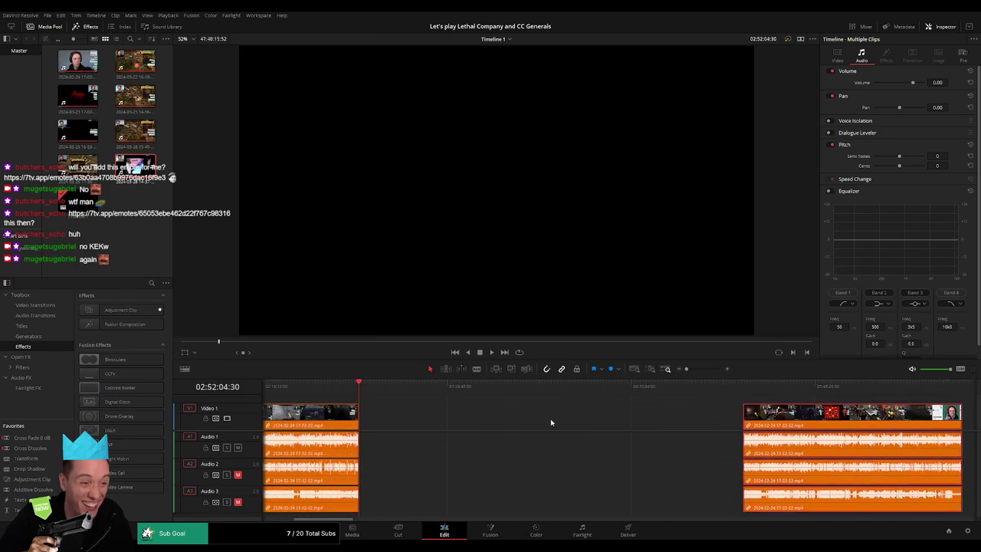
click(505, 424)
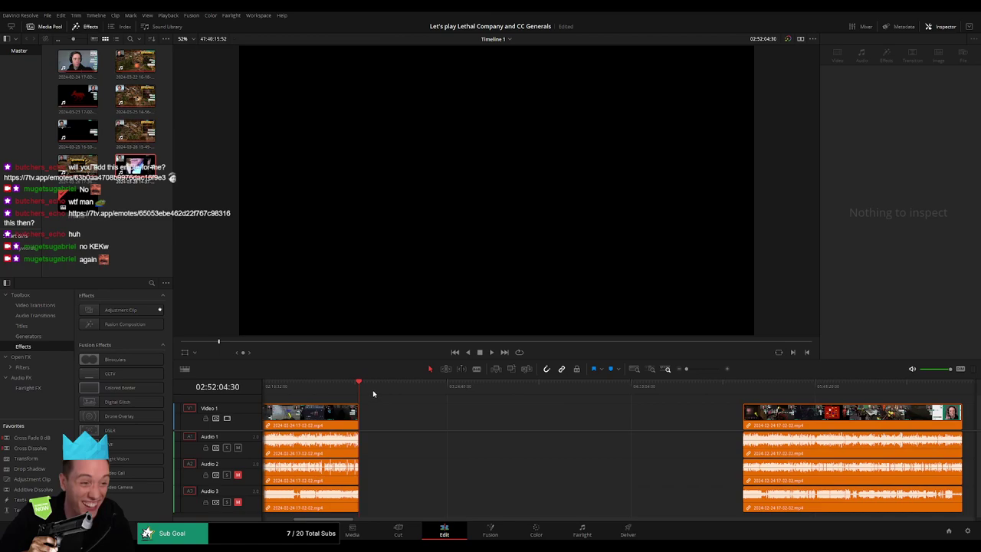
click(452, 396)
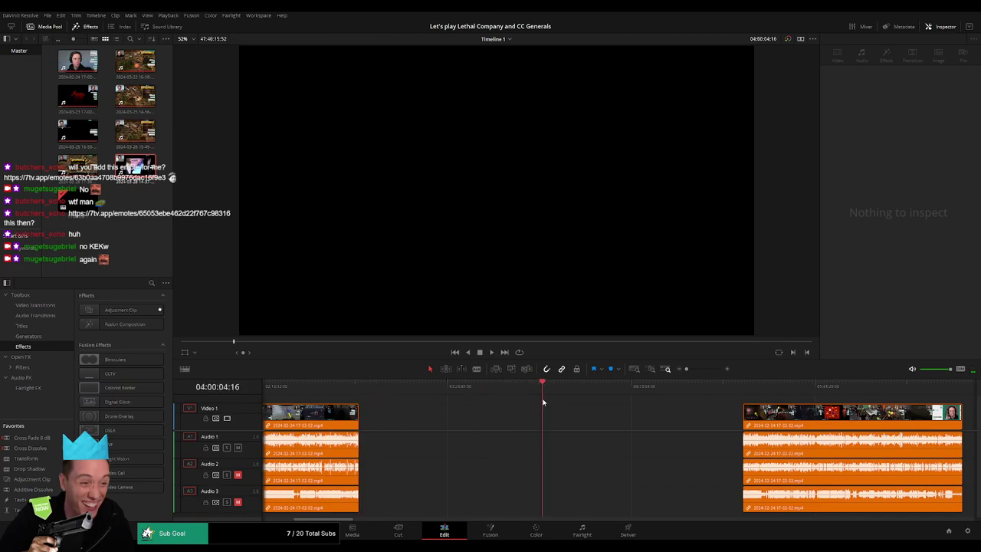
Pull the later clip group left to close the gap and play the result
drag(686, 369, 695, 371)
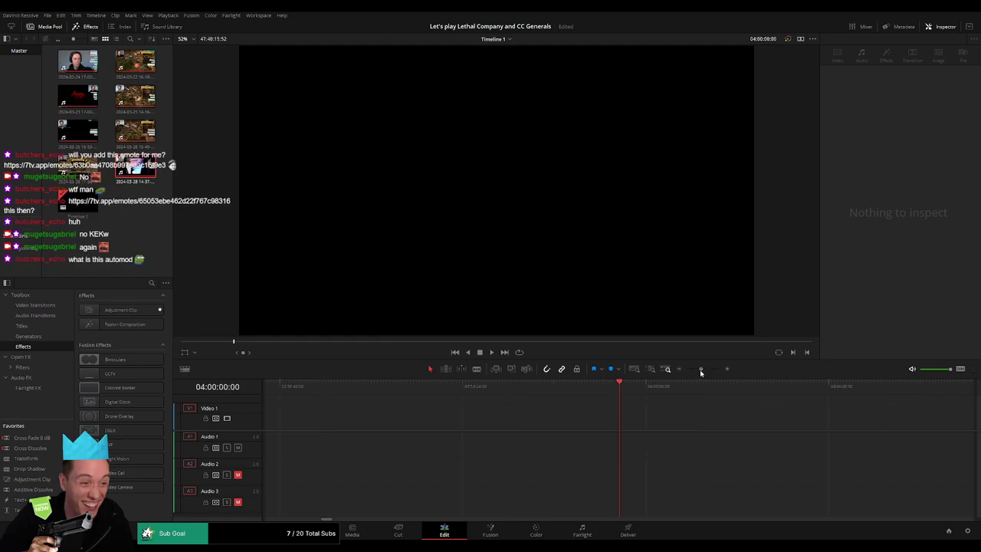
drag(695, 368, 685, 368)
drag(861, 416, 465, 421)
key(space)
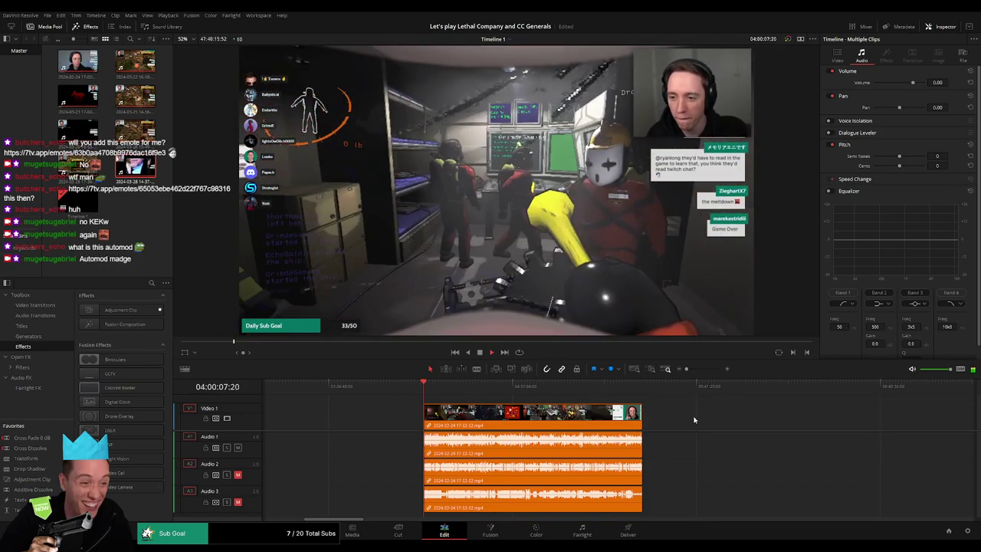
Scrub and zoom through the footage to place the playhead at 04:52:00:00
scroll(685, 416, right, 3)
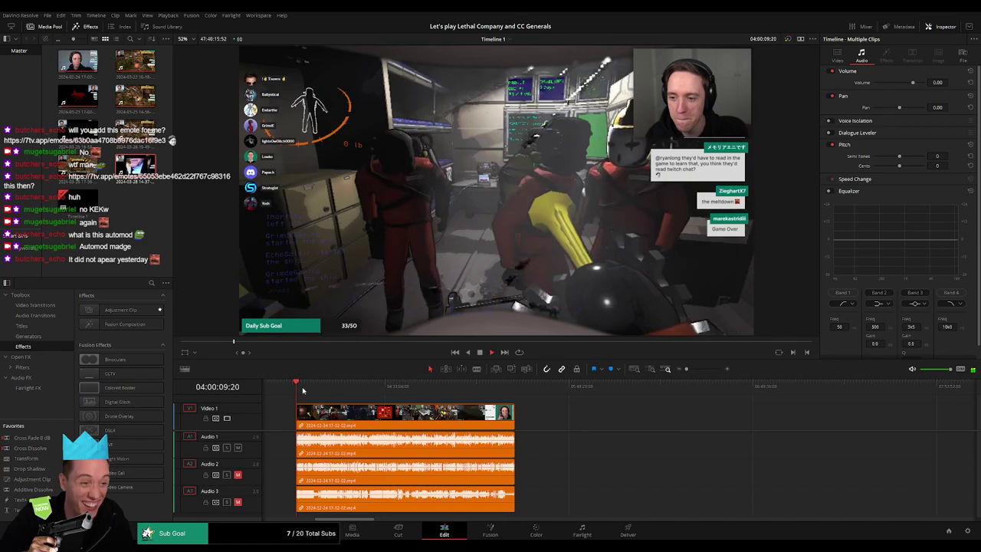
drag(395, 395, 434, 396)
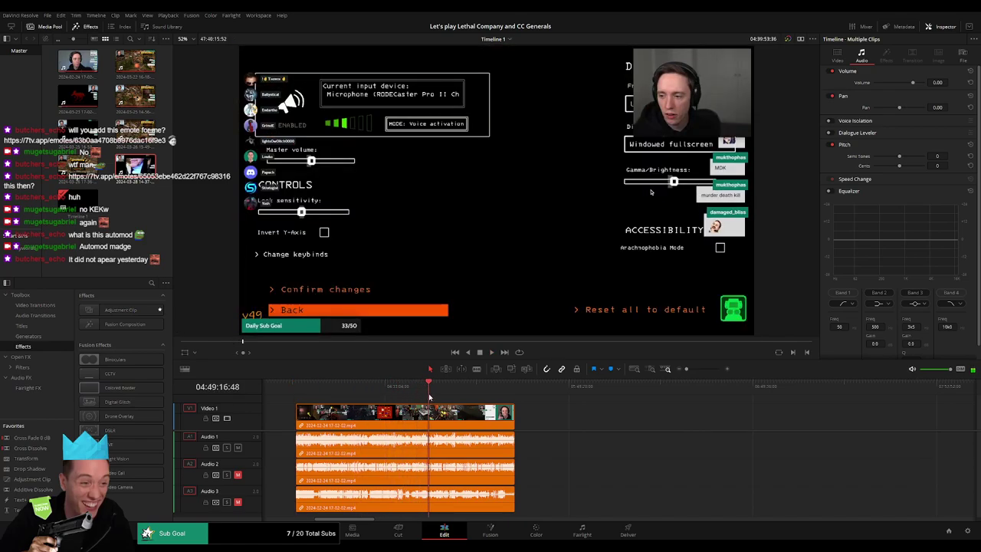
scroll(695, 376, up, 3)
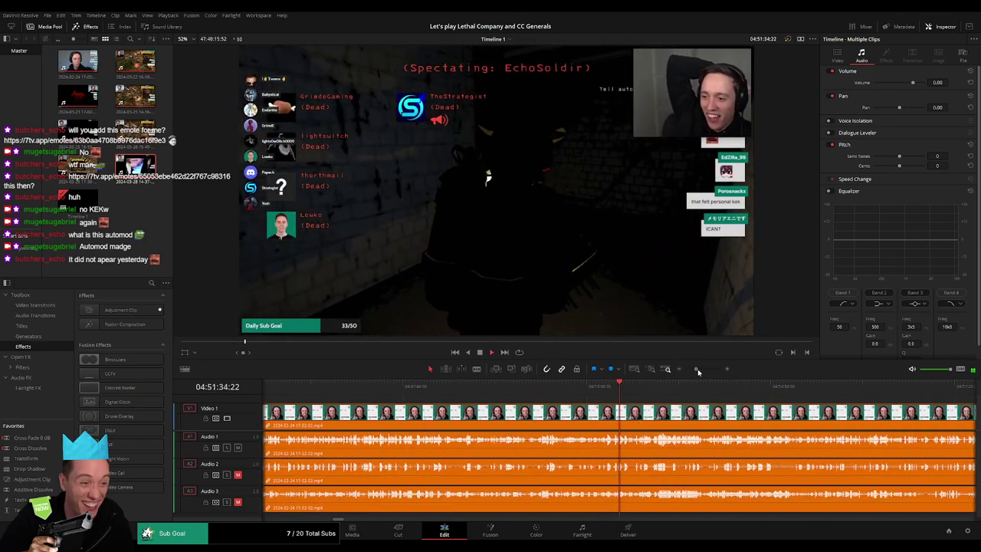
drag(620, 387, 732, 392)
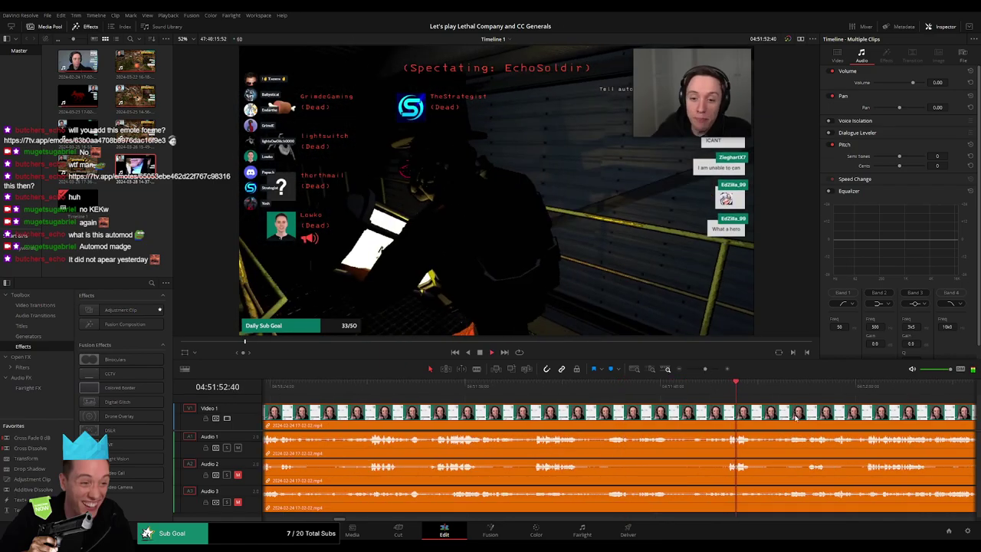
click(565, 391)
drag(566, 391, 621, 393)
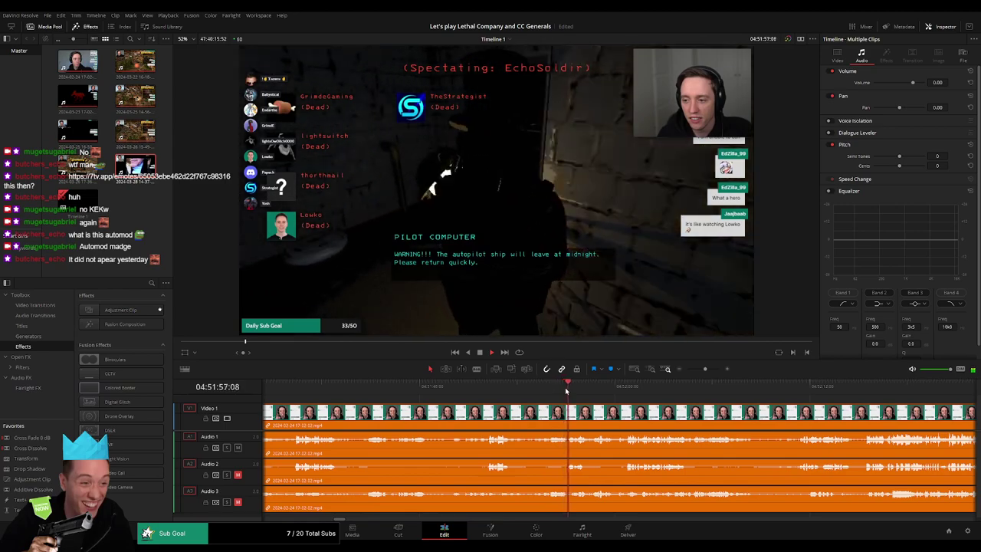
key(space)
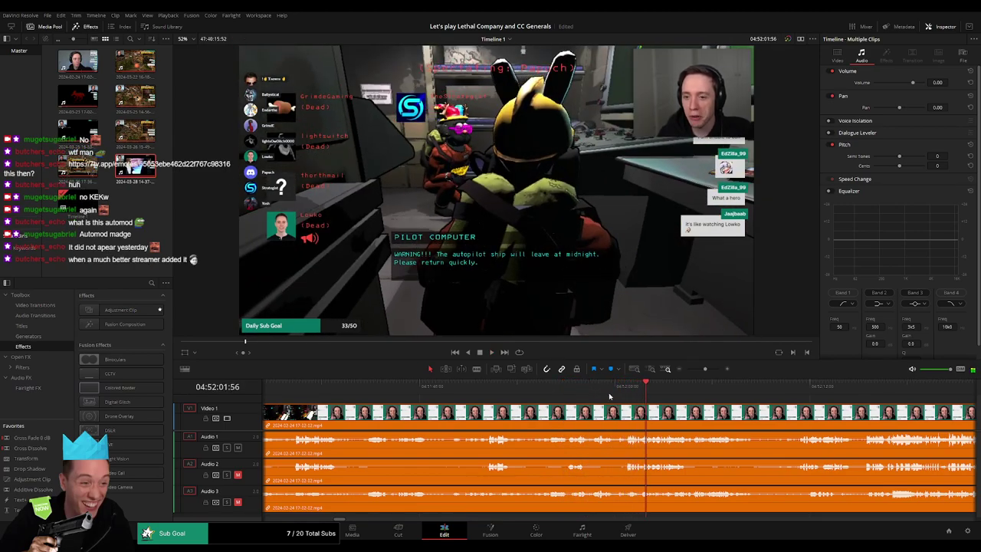
drag(705, 368, 712, 370)
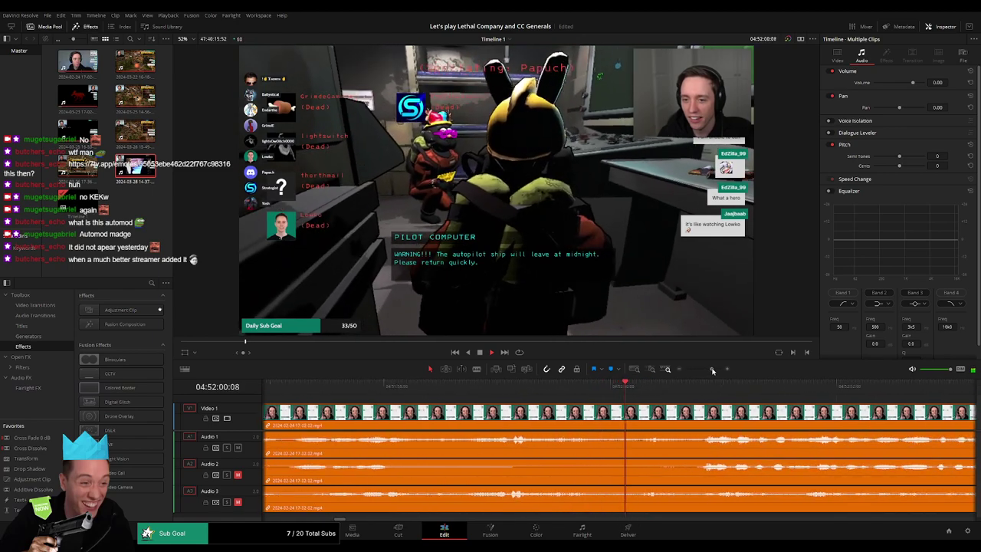
mouse_move(647, 387)
mouse_down()
mouse_move(700, 389)
mouse_move(603, 400)
mouse_up()
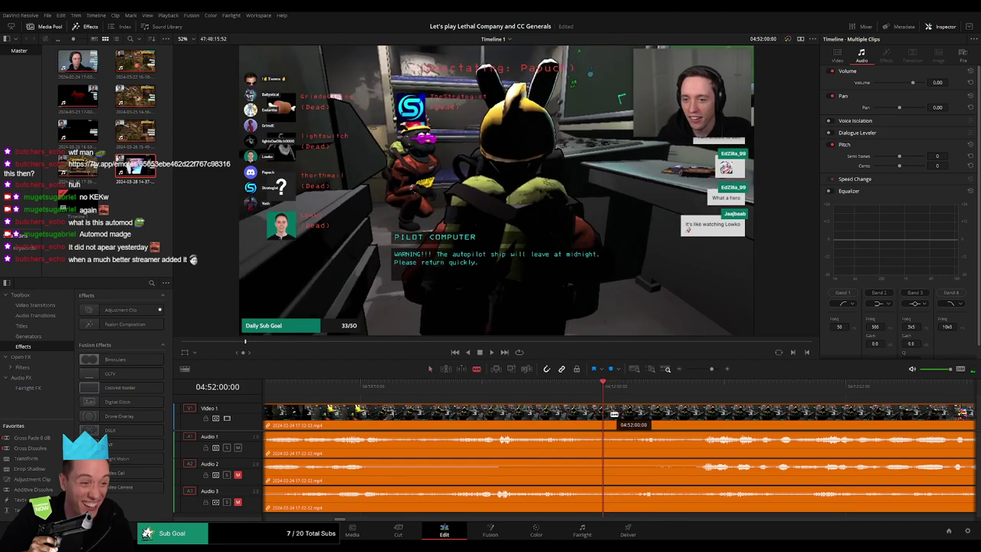
Cut the footage at 04:52:00, trim back the left clip's end and play across the cut
click(614, 414)
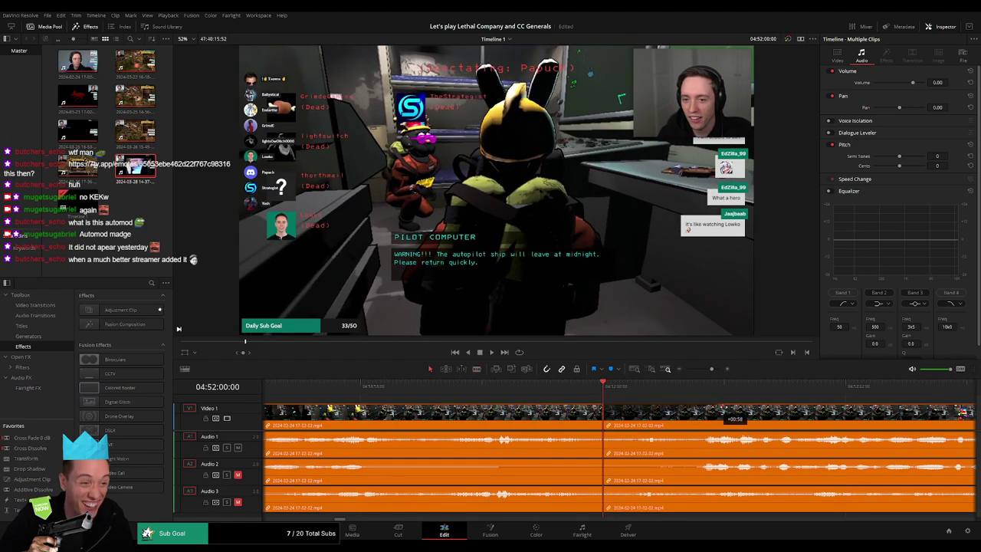
drag(726, 418, 723, 412)
drag(599, 404, 502, 412)
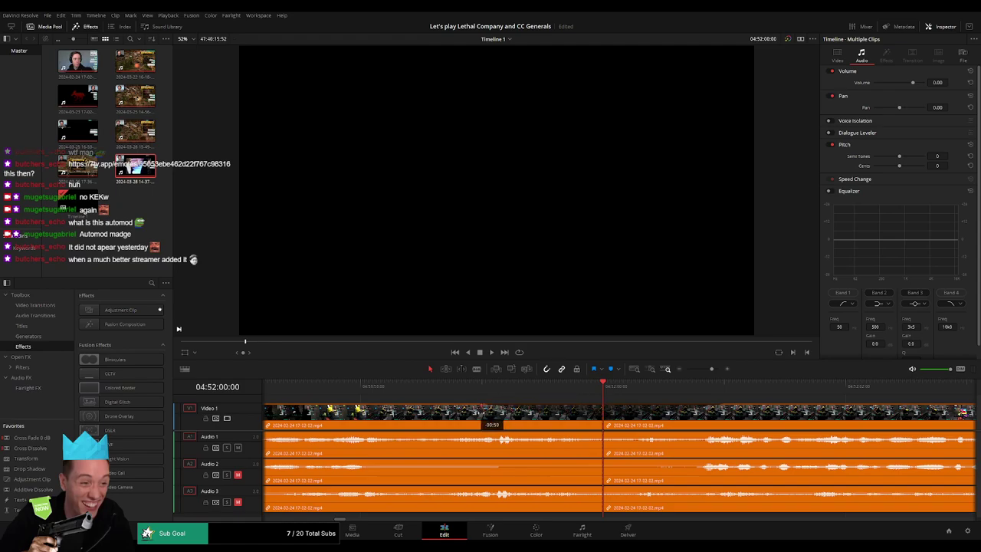
key(space)
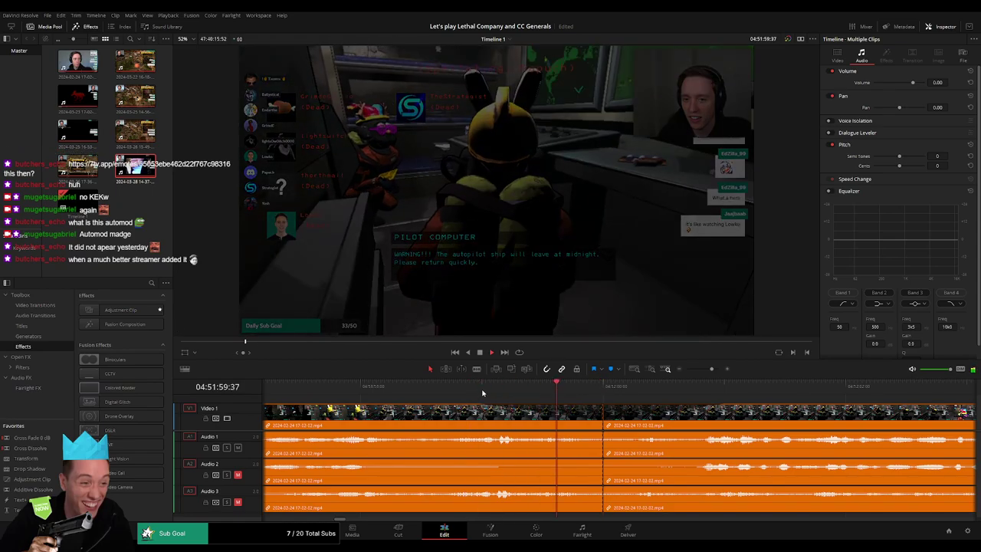
Crossfade Audio 1, 2 and 3 with fade-outs before and fade-ins after the cut
drag(600, 434, 492, 432)
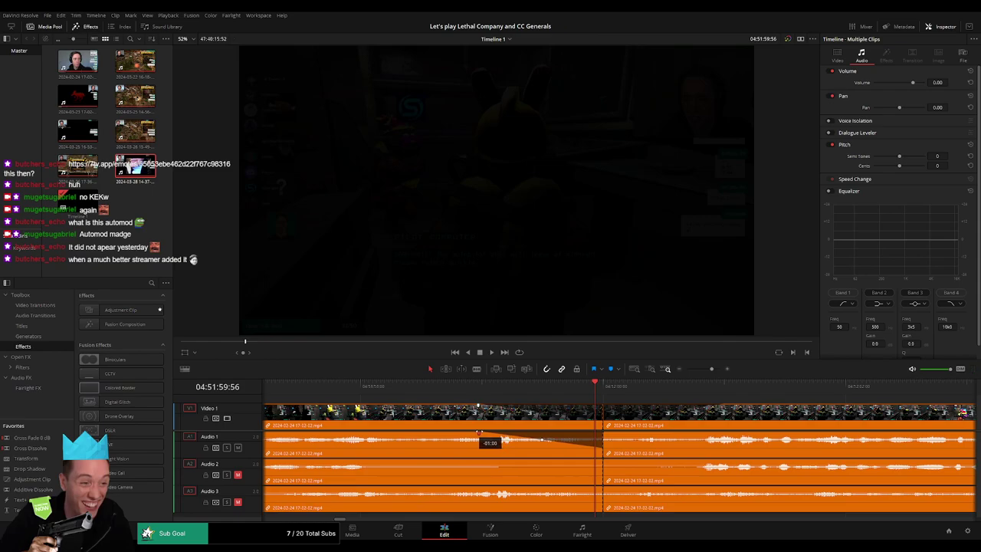
drag(598, 458, 486, 460)
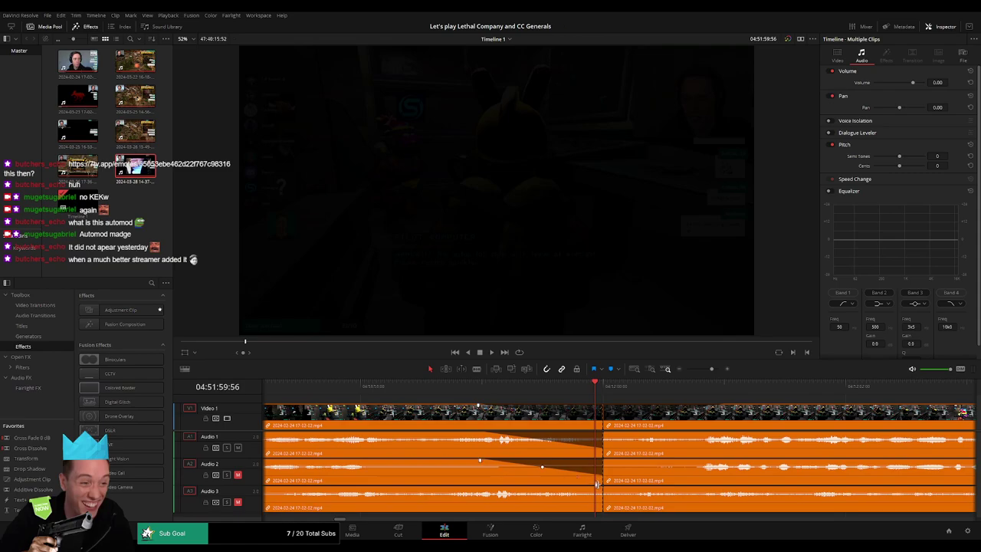
drag(601, 487, 487, 489)
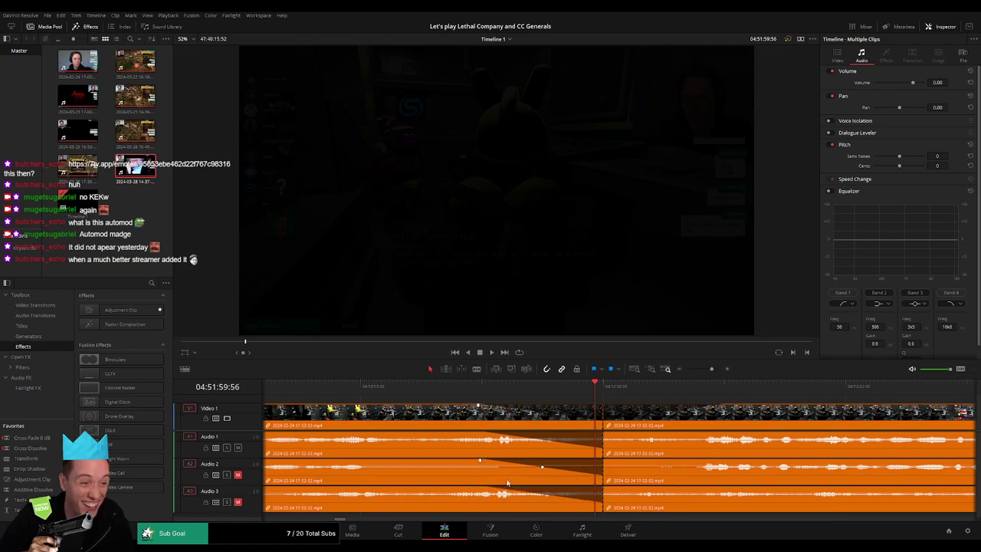
drag(602, 434, 717, 437)
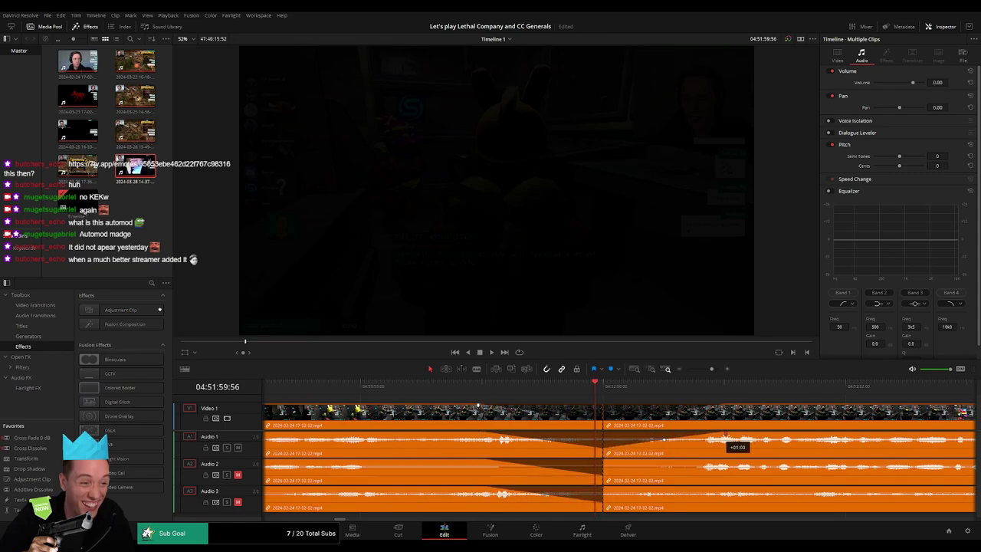
drag(601, 462, 759, 465)
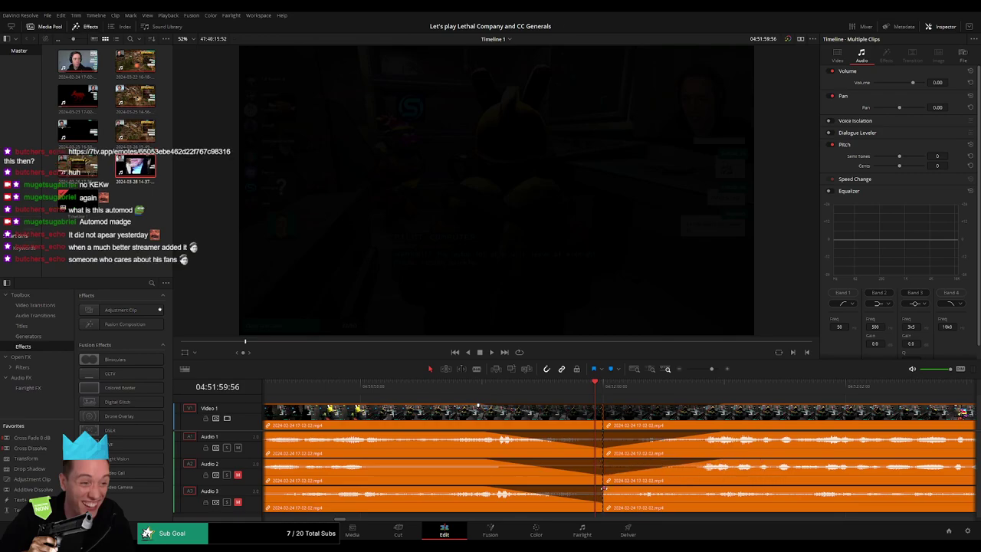
drag(605, 486, 708, 489)
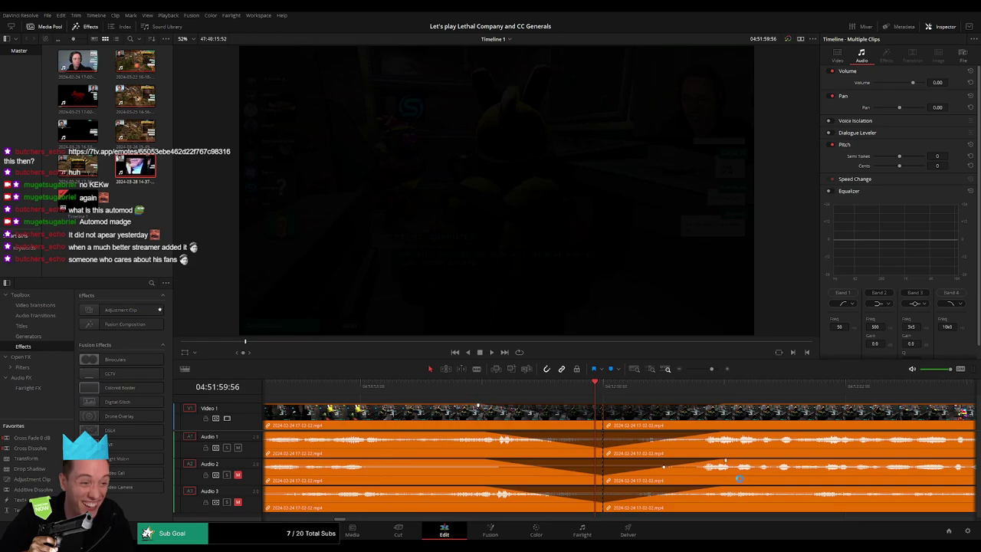
click(672, 372)
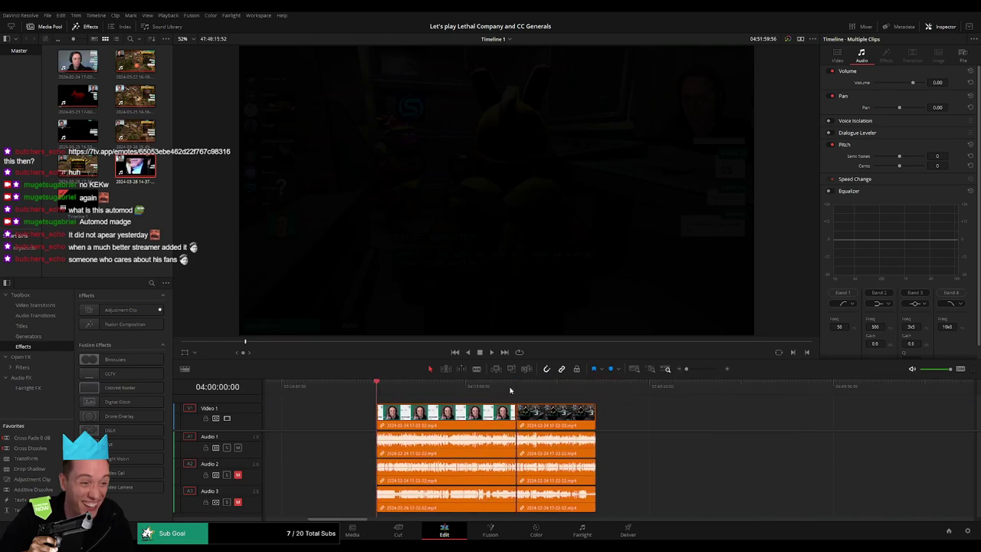
Drag the later recording's clip left toward the earlier footage, leaving a gap before 06:00:00:00
scroll(598, 407, right, 10)
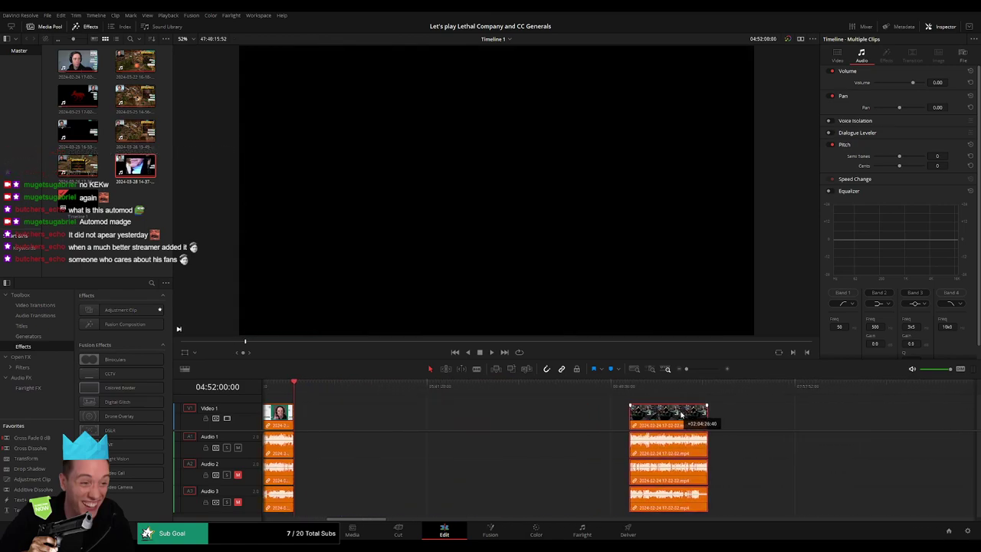
click(421, 409)
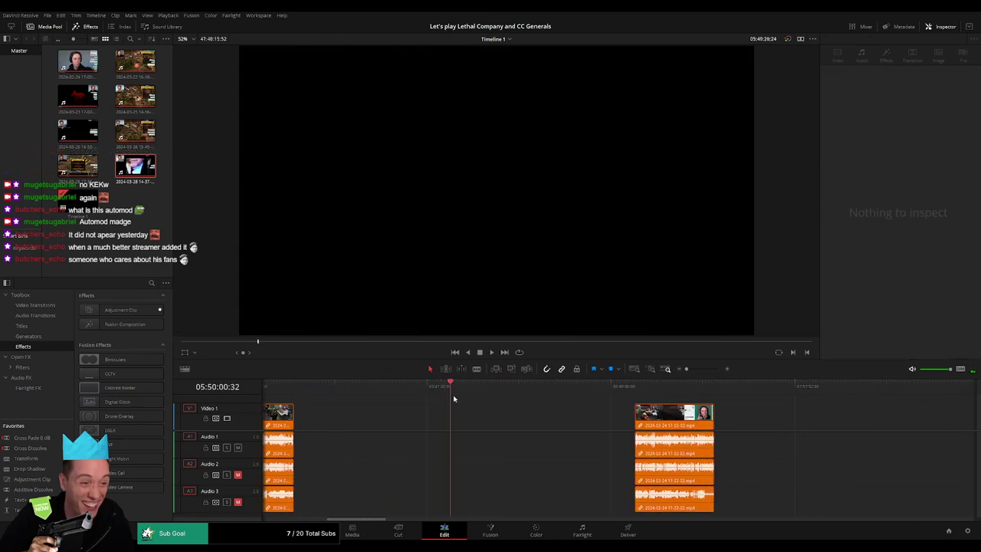
drag(453, 397, 484, 398)
drag(686, 368, 694, 371)
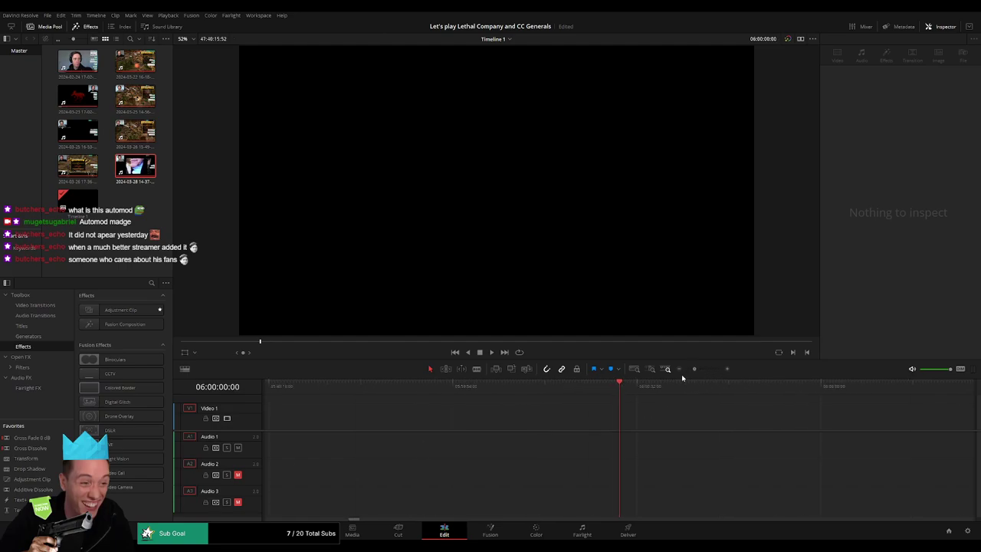
drag(692, 368, 686, 370)
drag(808, 416, 654, 417)
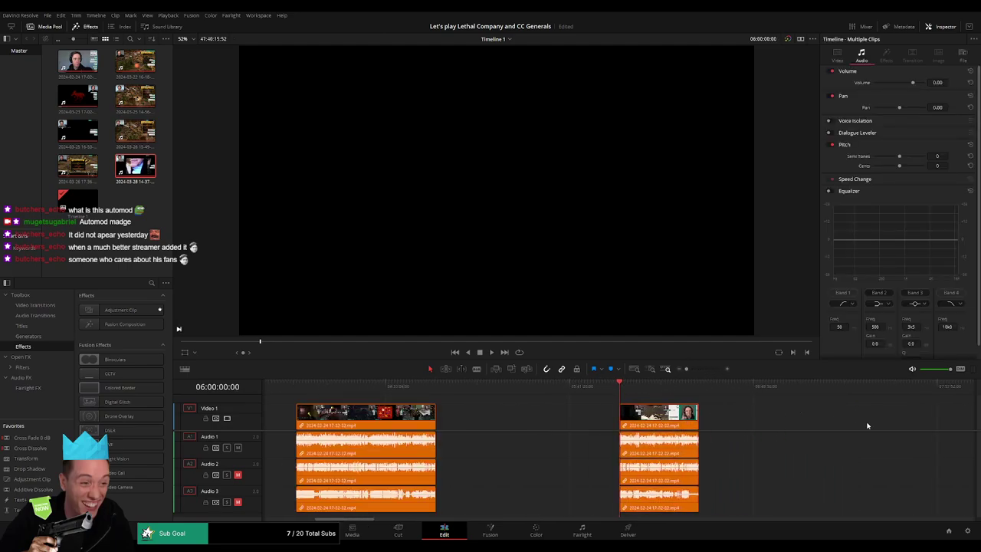
scroll(624, 412, right, 5)
scroll(849, 430, left, 10)
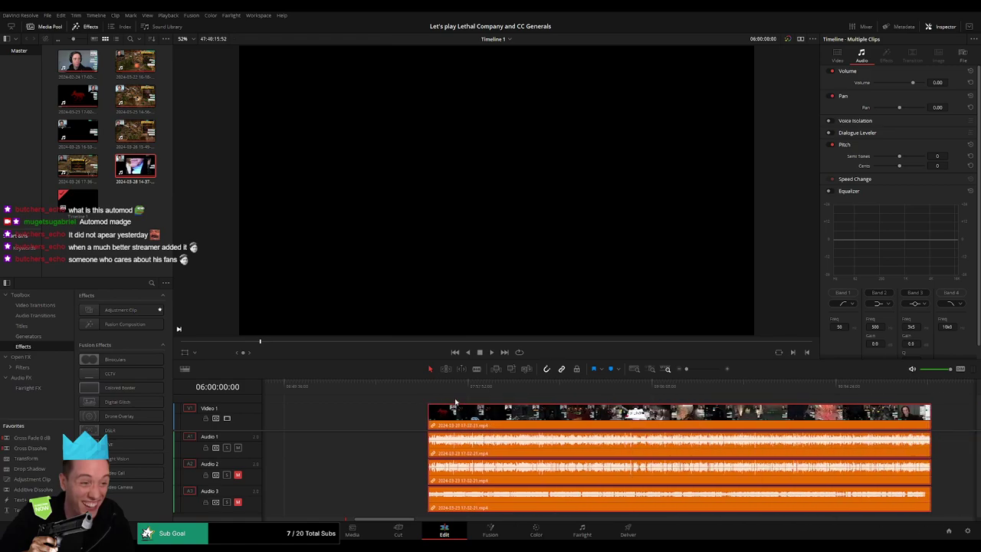
Snap the later recording's clips to the middle clip's end so they begin at 06:00:00:00
drag(816, 424, 639, 424)
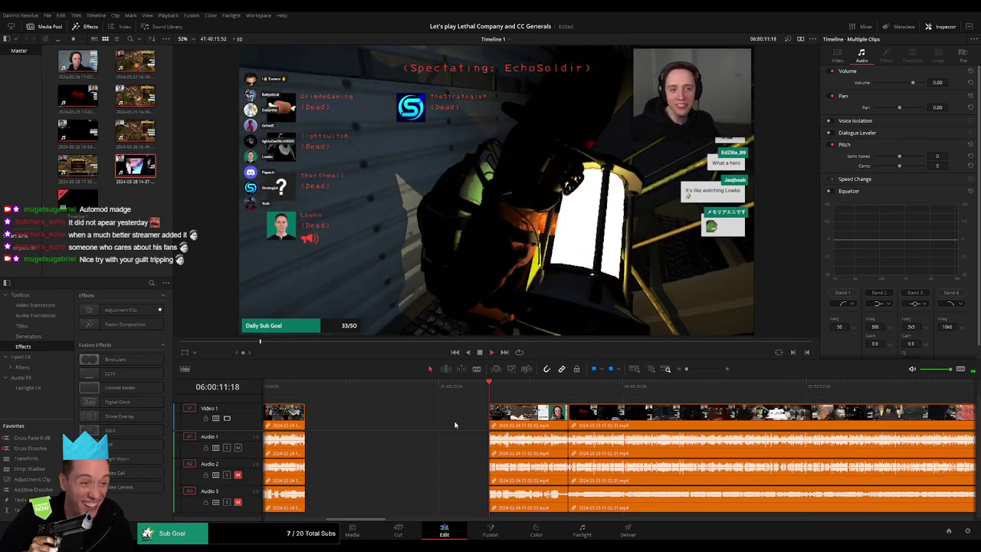
scroll(361, 421, right, 3)
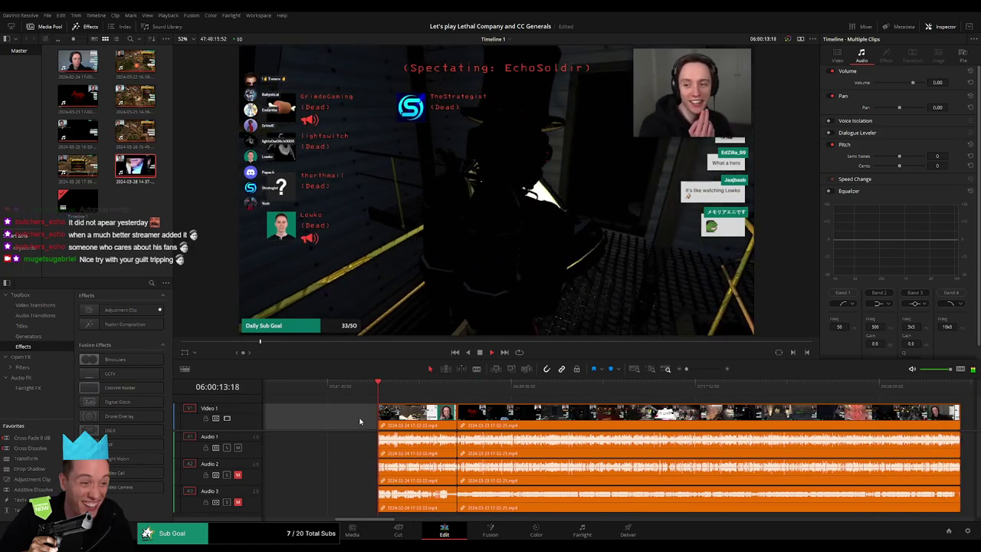
Scrub through the newly joined footage from about 06:08:29 to the 'See you next time' outro
scroll(358, 431, right, 1)
scroll(358, 431, right, 1)
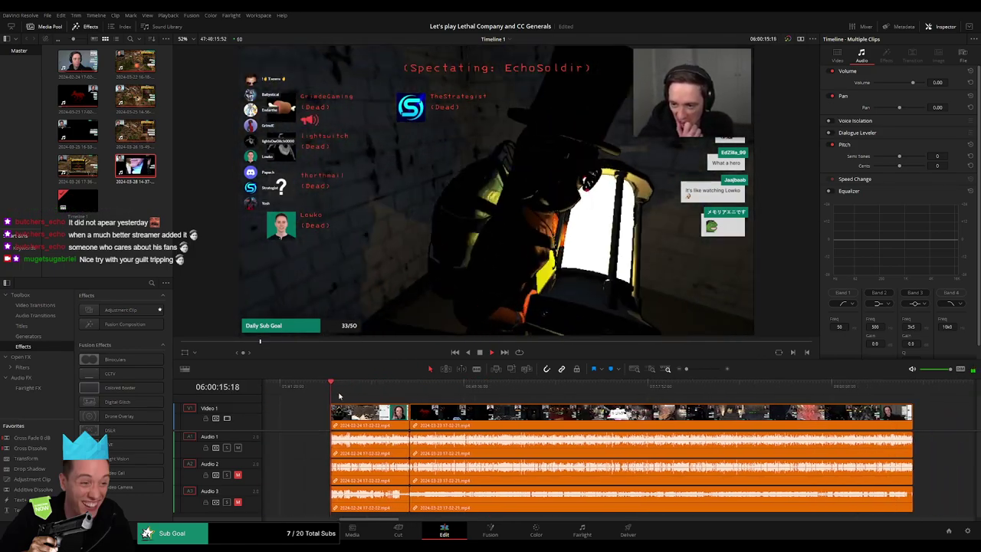
click(354, 390)
drag(354, 392, 387, 396)
click(400, 395)
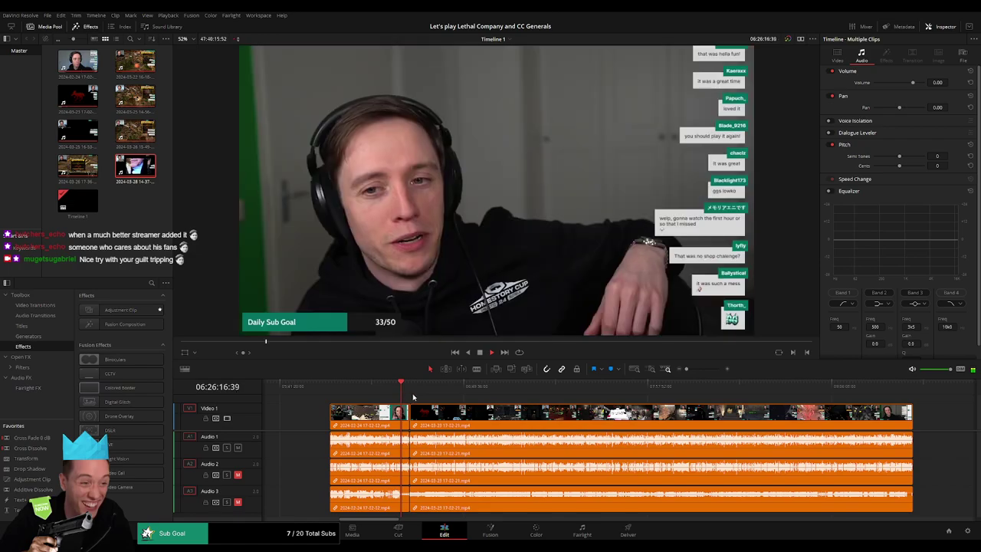
click(706, 370)
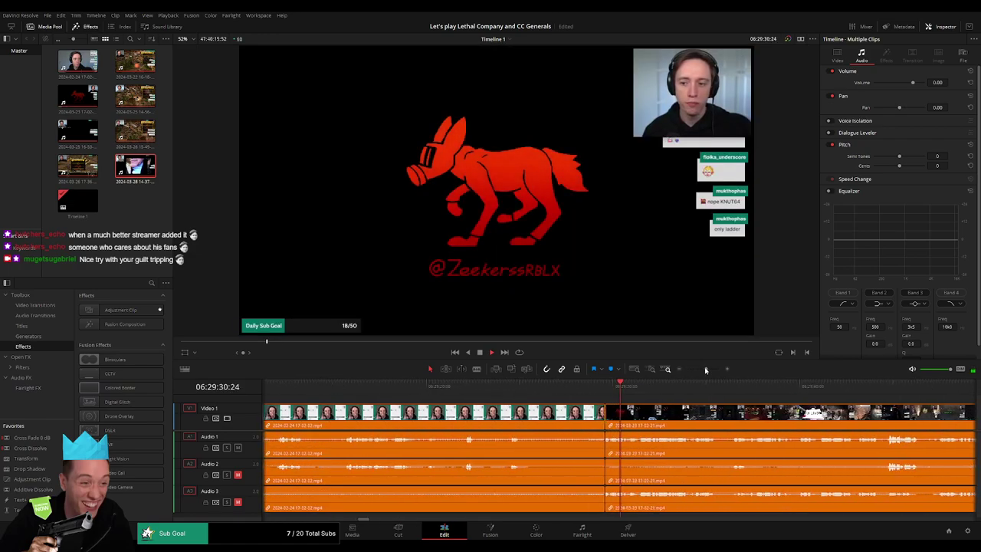
click(461, 392)
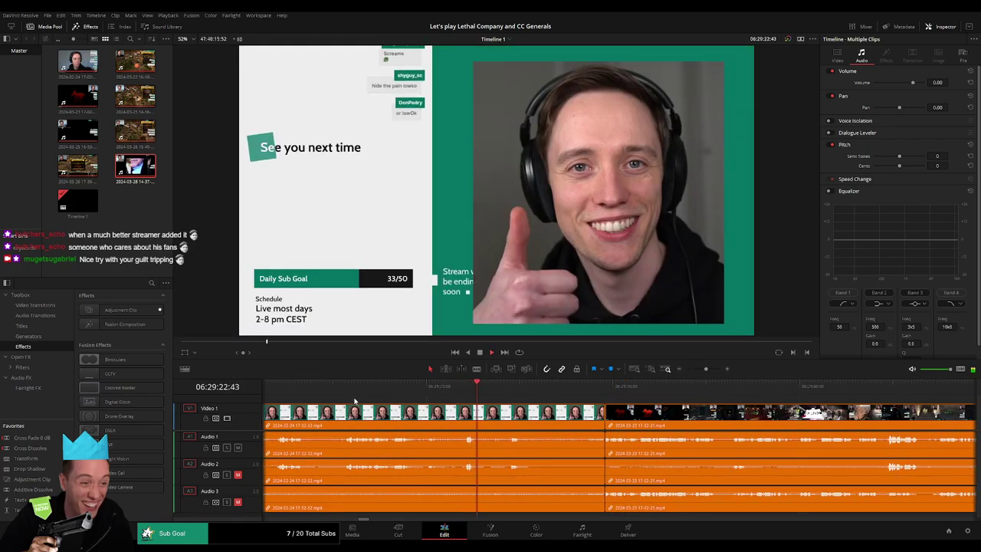
scroll(375, 393, left, 3)
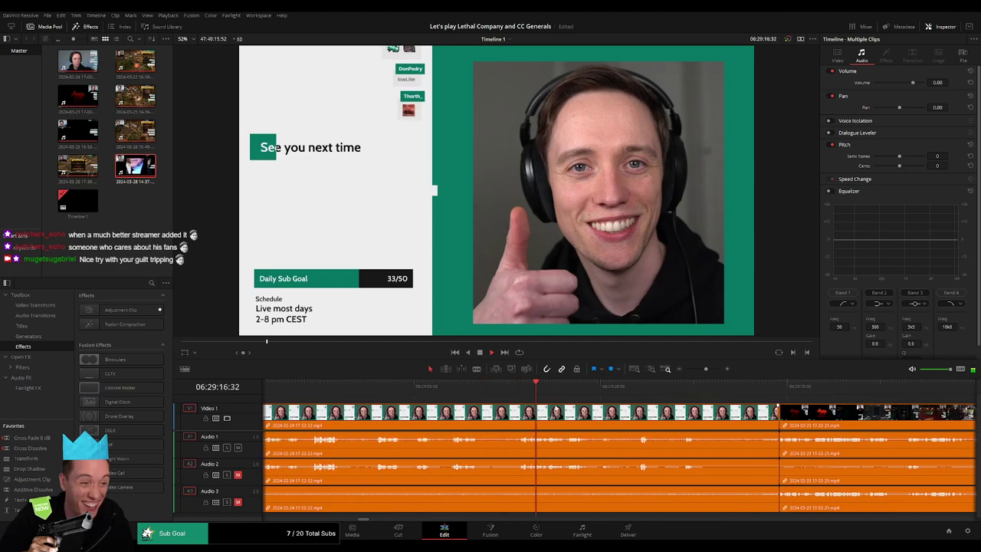
click(401, 393)
drag(705, 370, 702, 370)
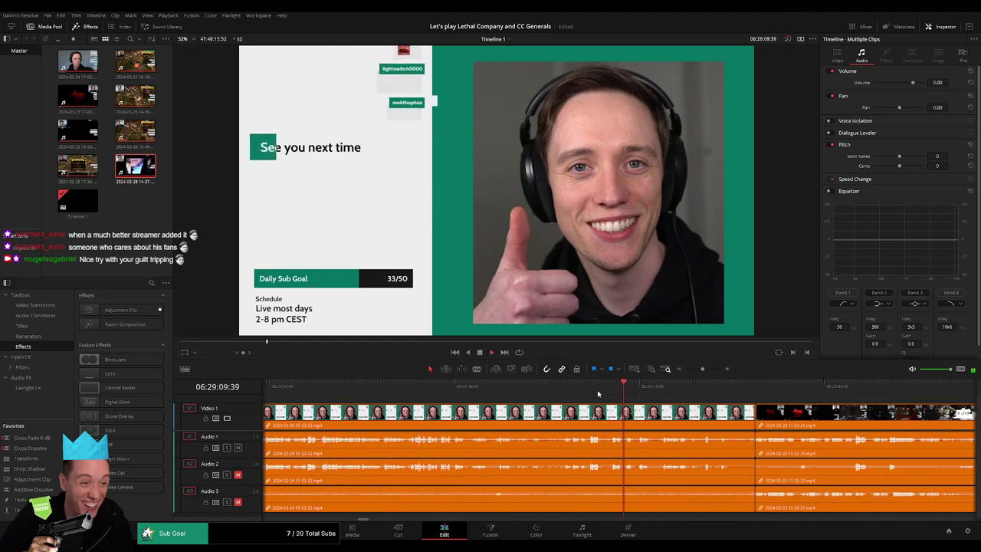
Step back through the scrolling credits, including the Followers part, to where they start
click(590, 387)
click(443, 389)
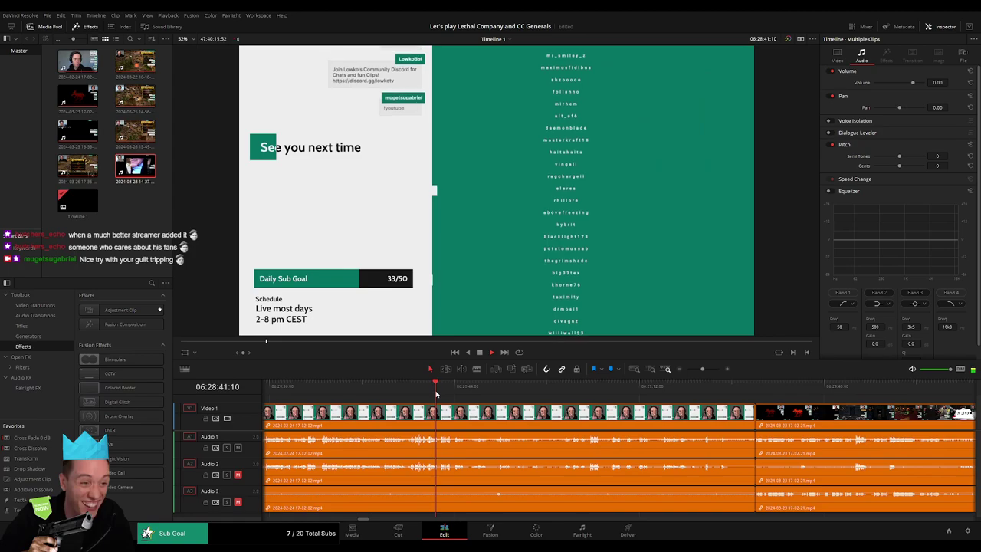
click(320, 395)
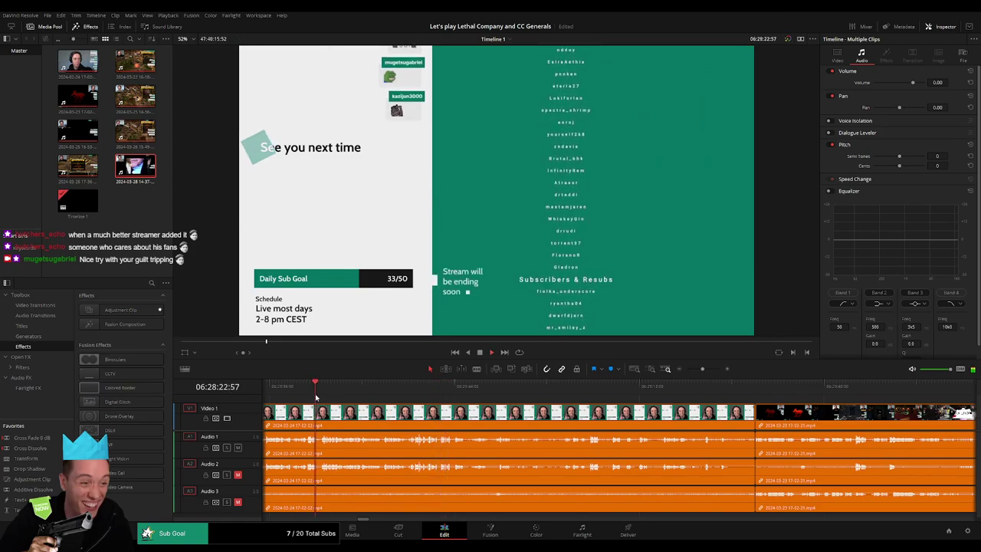
scroll(326, 396, left, 3)
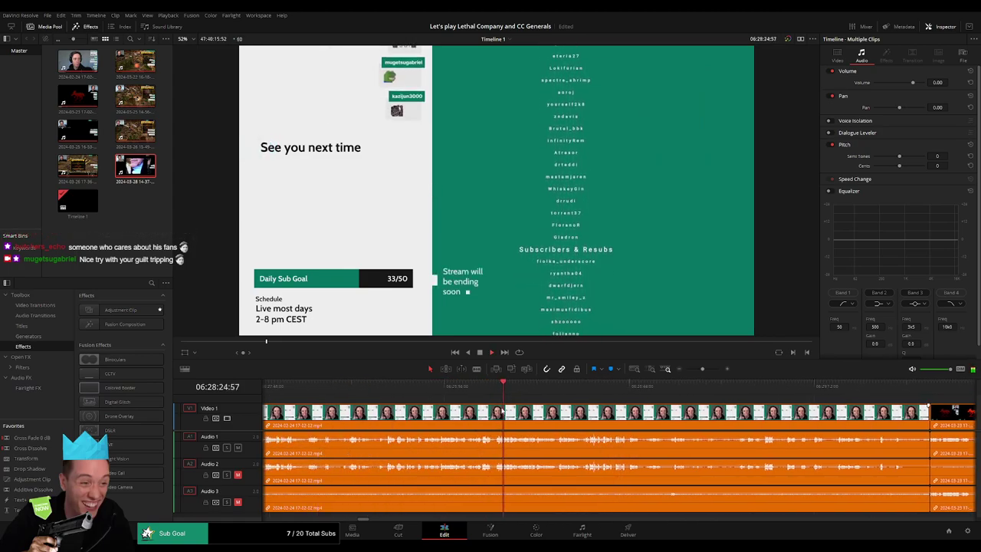
click(388, 390)
scroll(389, 390, left, 3)
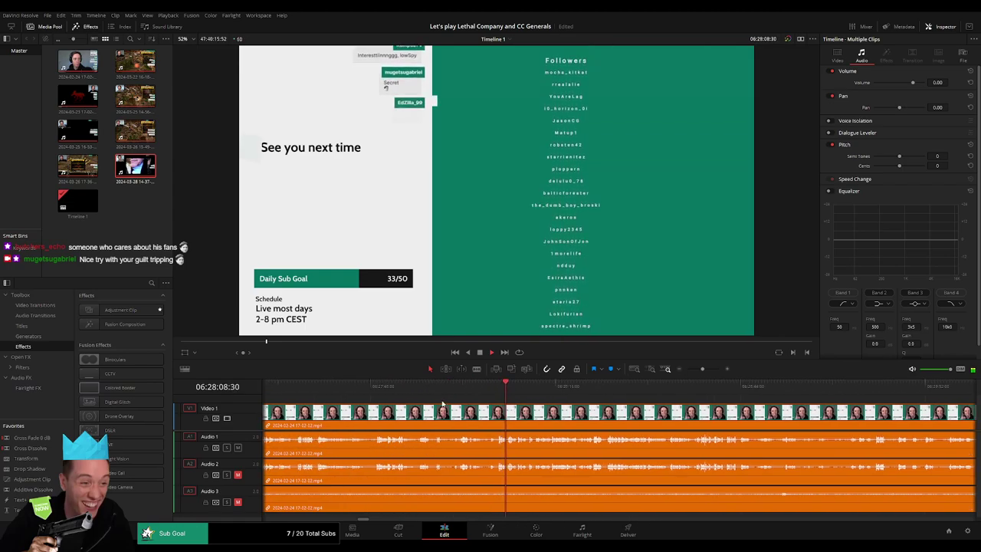
click(381, 390)
scroll(382, 393, left, 3)
click(403, 393)
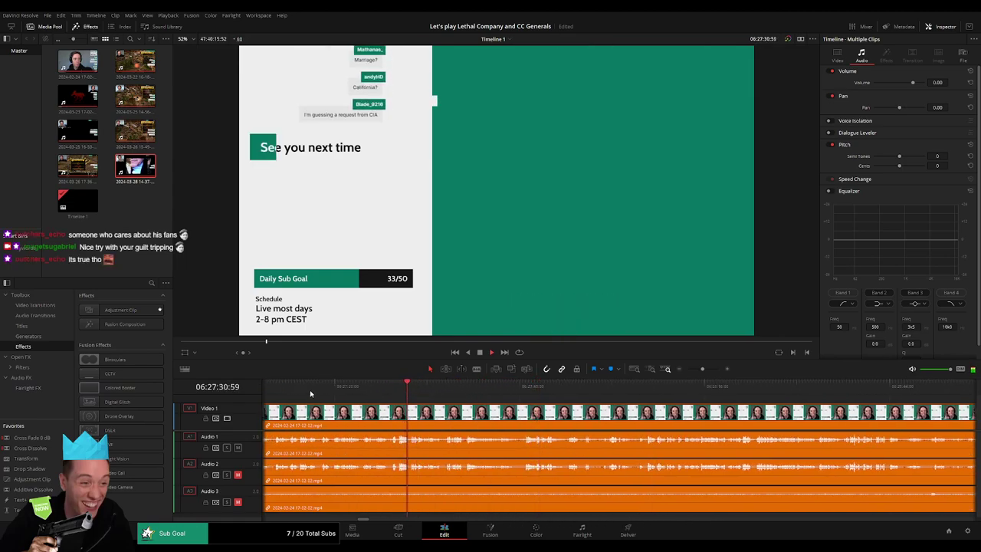
scroll(310, 394, left, 3)
Review the streamer's goodbye and park the playhead at 06:26:40 where the talk ends
click(478, 390)
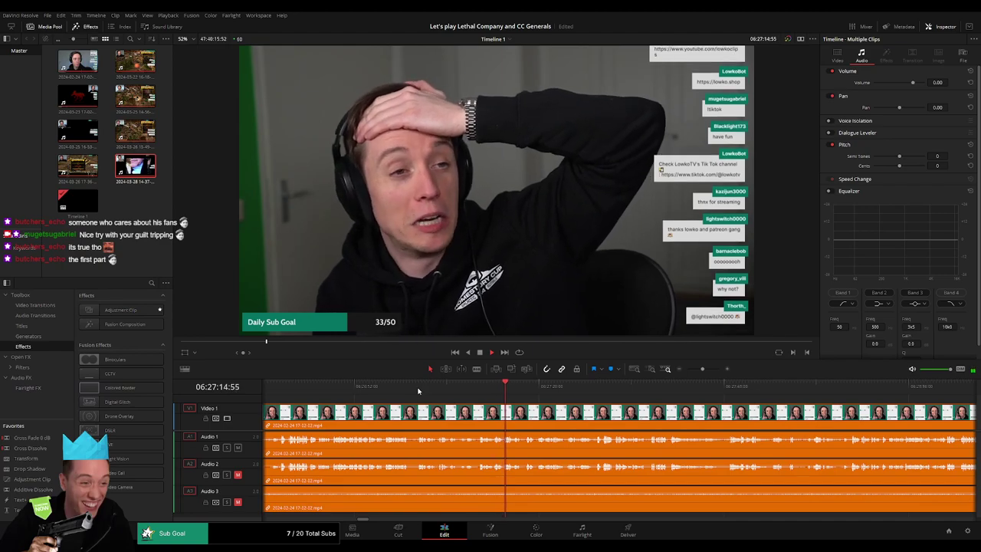
click(334, 387)
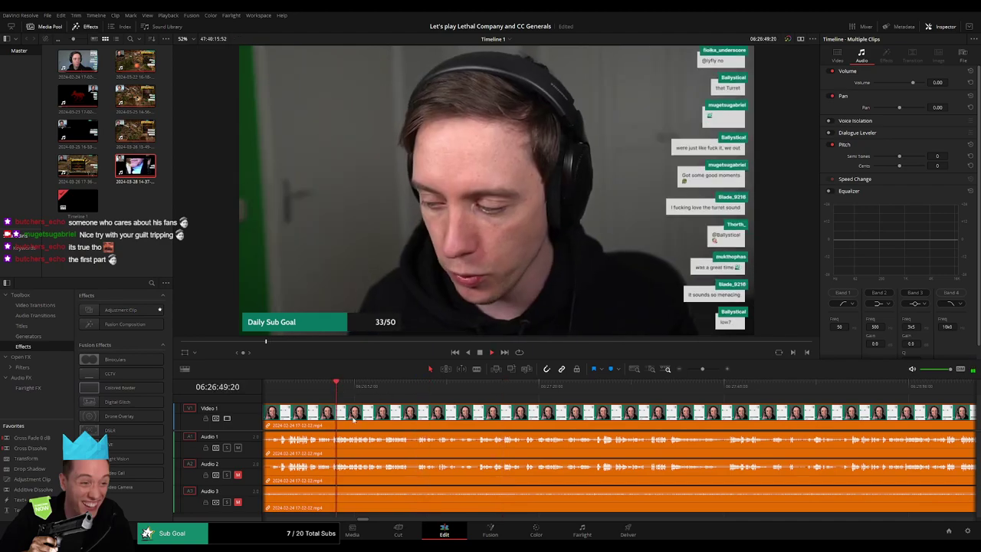
scroll(361, 398, left, 5)
click(439, 387)
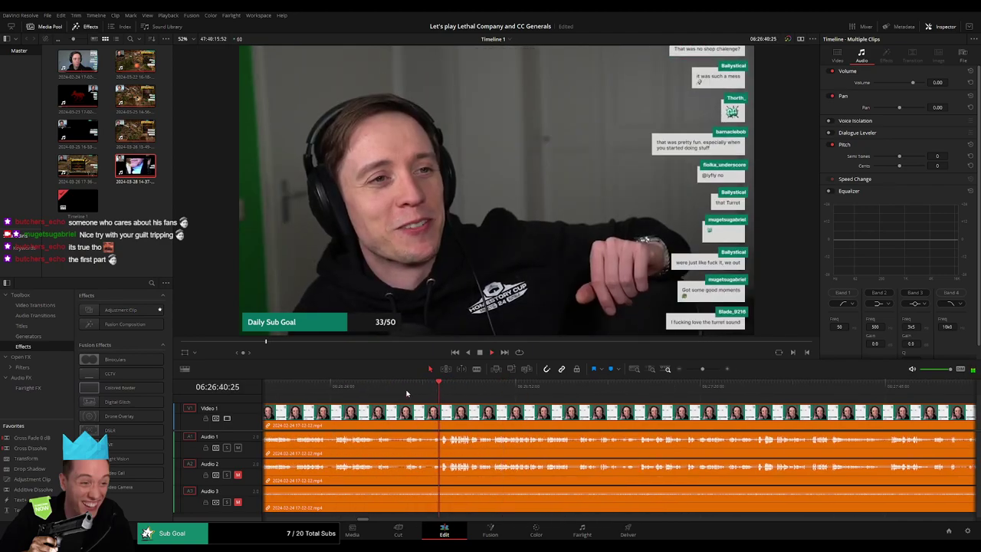
click(418, 389)
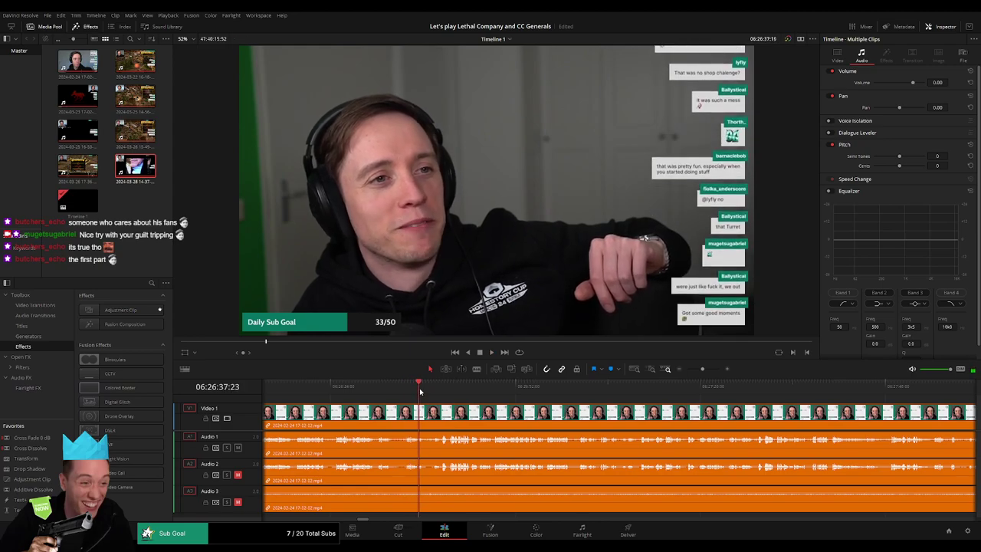
click(434, 387)
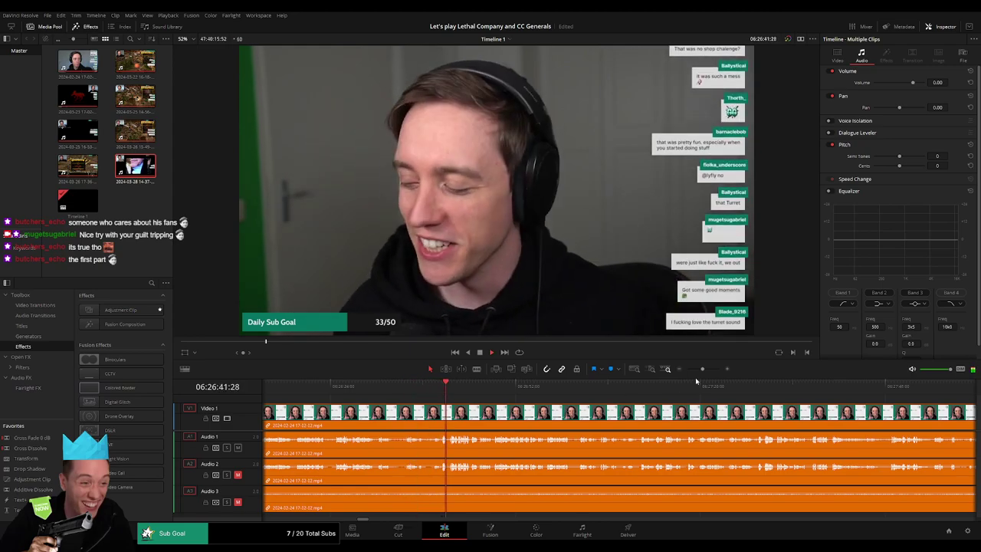
drag(702, 369, 709, 369)
click(519, 387)
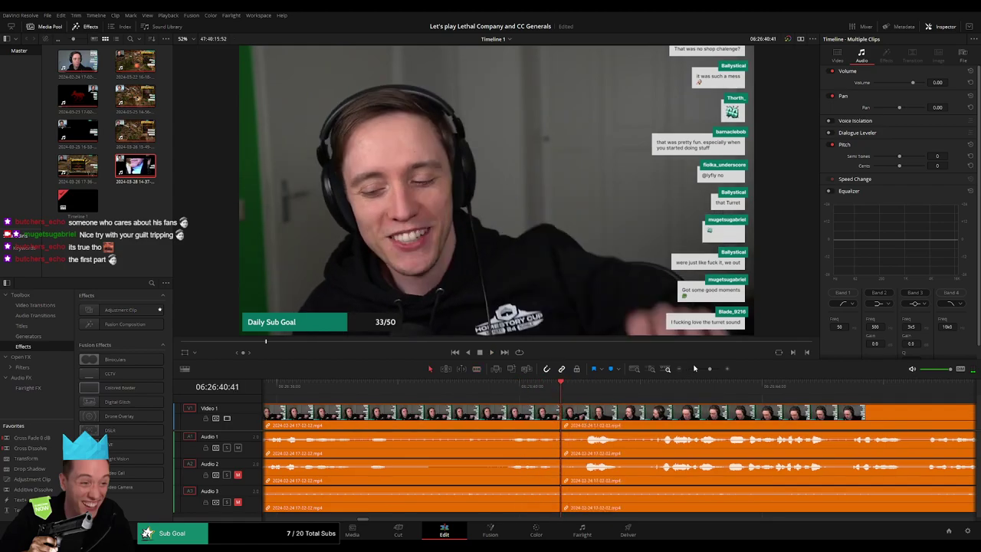
scroll(671, 414, down, 3)
Ripple-delete the credits, add cross fades on all three audio tracks at 06:26:40, and play the join
key(Delete)
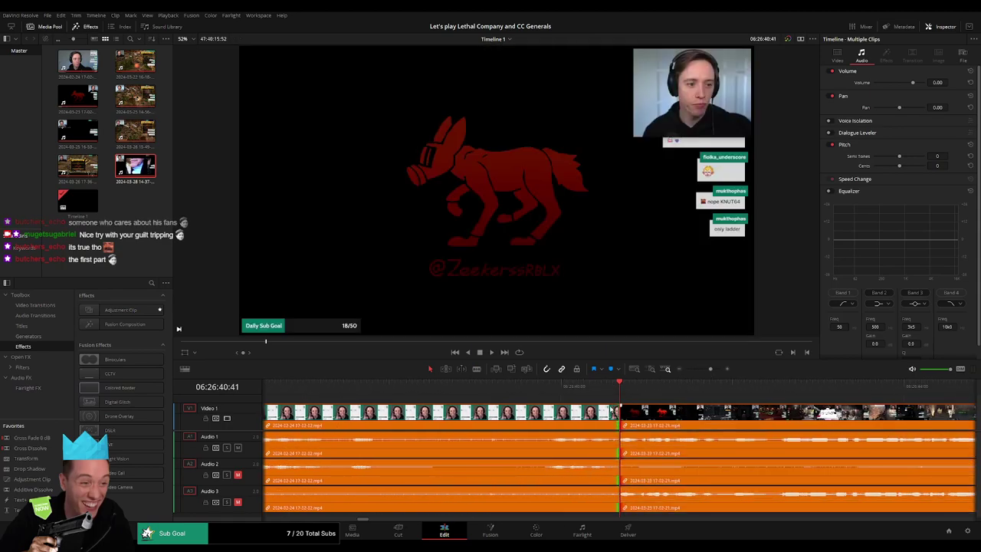
key(ctrl+t)
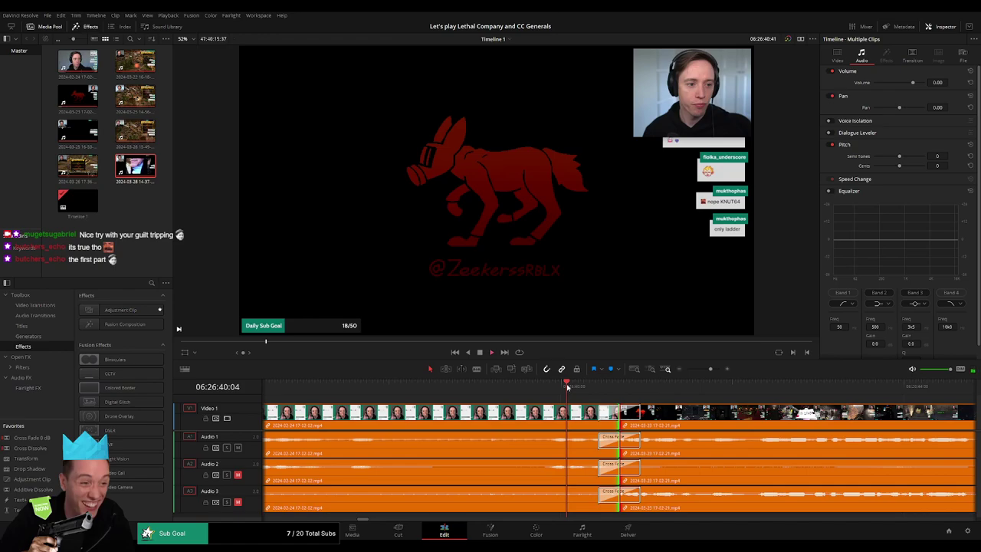
key(space)
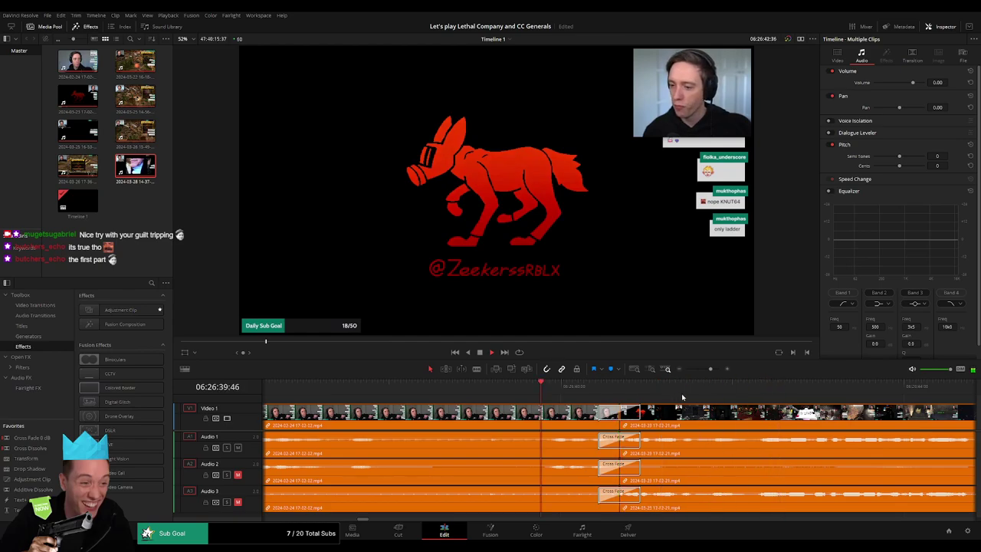
scroll(681, 393, down, 5)
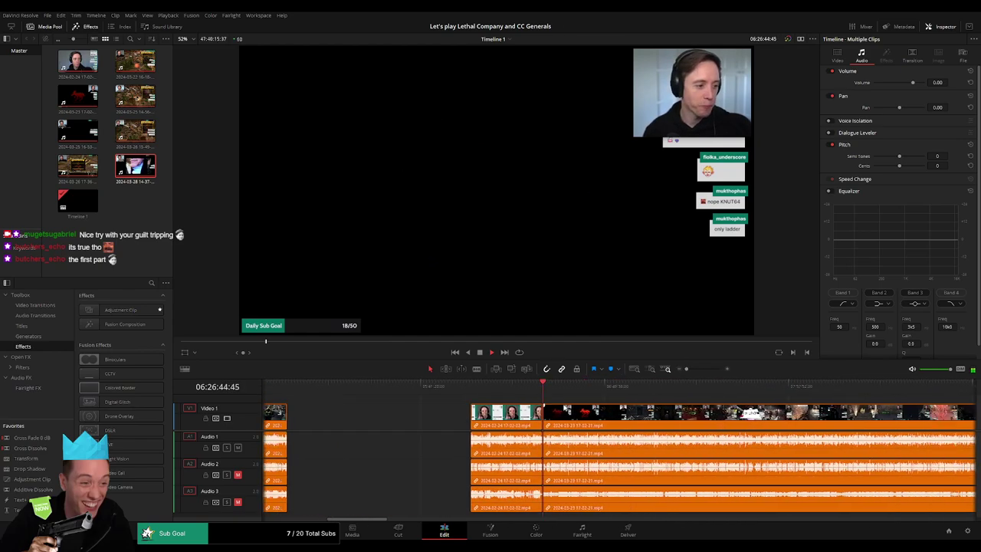
scroll(391, 391, down, 2)
Slip the Day 2 clip at the edit around 06:51 to change the footage shown at the cut
drag(392, 393, 439, 396)
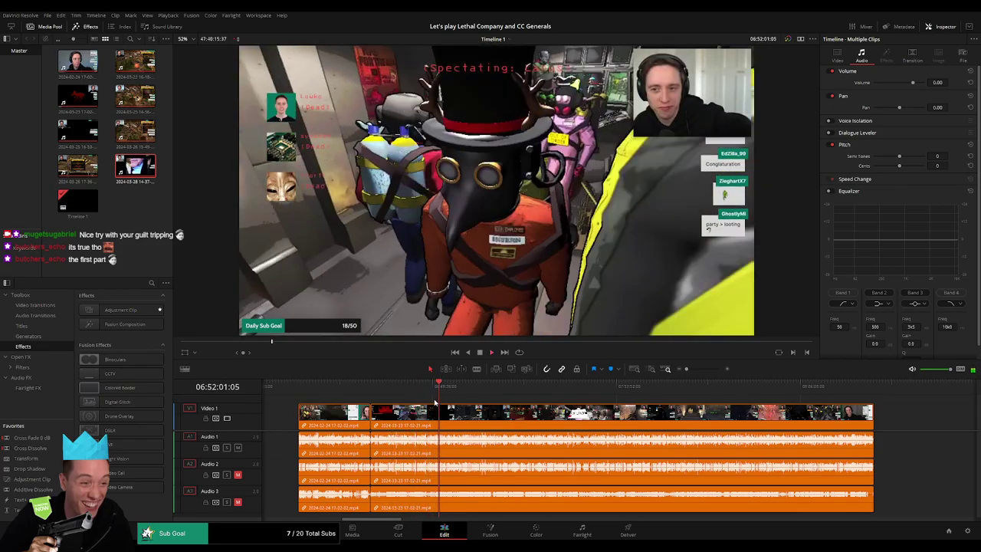
key(space)
drag(686, 369, 707, 371)
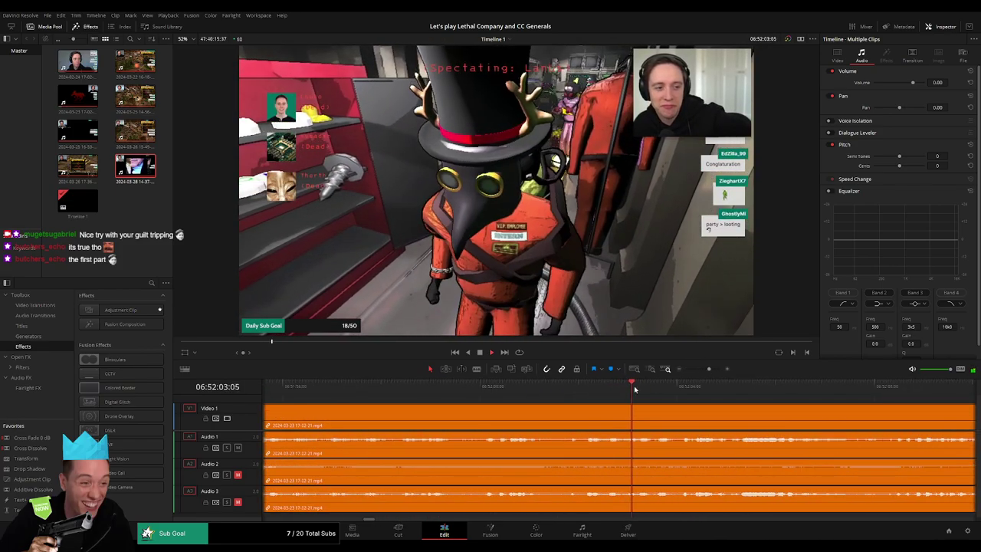
scroll(634, 385, up, 2)
mouse_move(491, 389)
mouse_down()
mouse_move(455, 387)
mouse_move(534, 414)
mouse_up()
key(space)
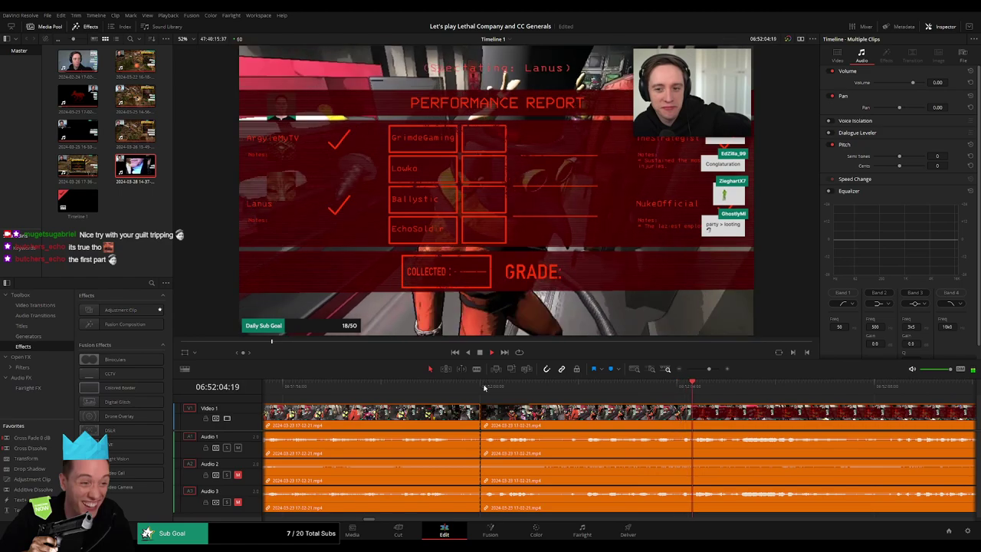
Fade the audio out and back in across the 06:52:00 cut on all three tracks, then play it back
click(482, 399)
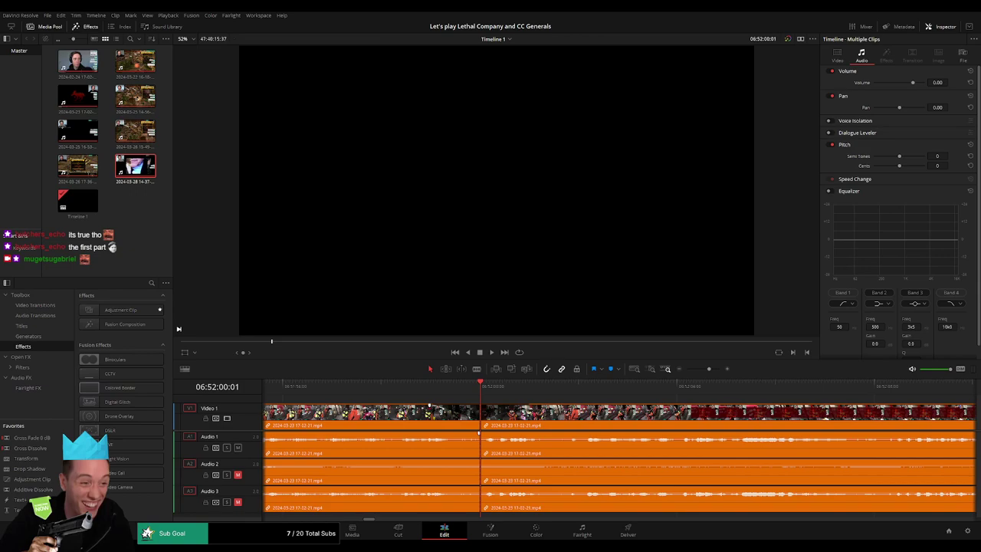
drag(479, 433, 450, 433)
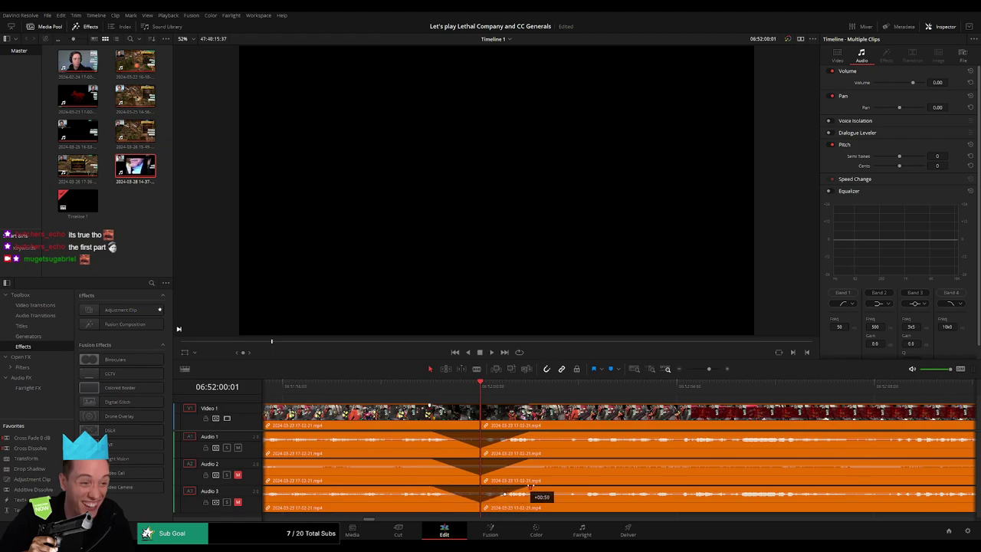
click(398, 387)
key(space)
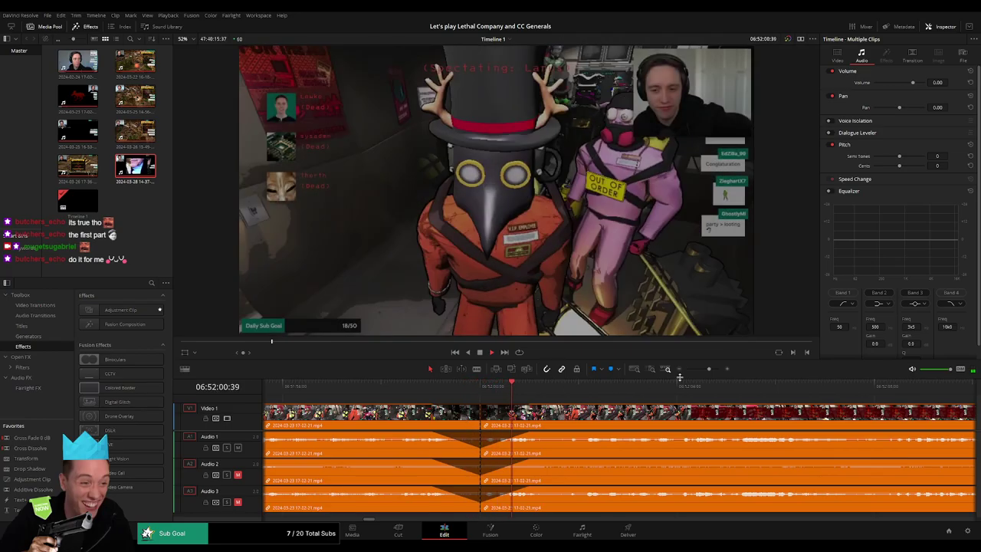
scroll(707, 419, up, 2)
scroll(707, 419, up, 2)
scroll(707, 419, down, 3)
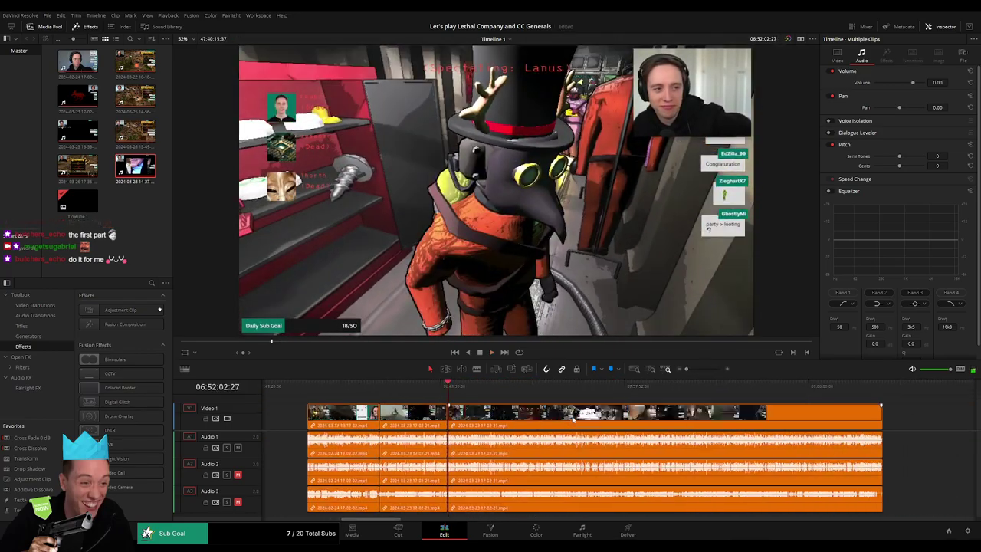
Delete the empty gap and move the later Day 2 clip left to start at 08:00:00:00
key(Home)
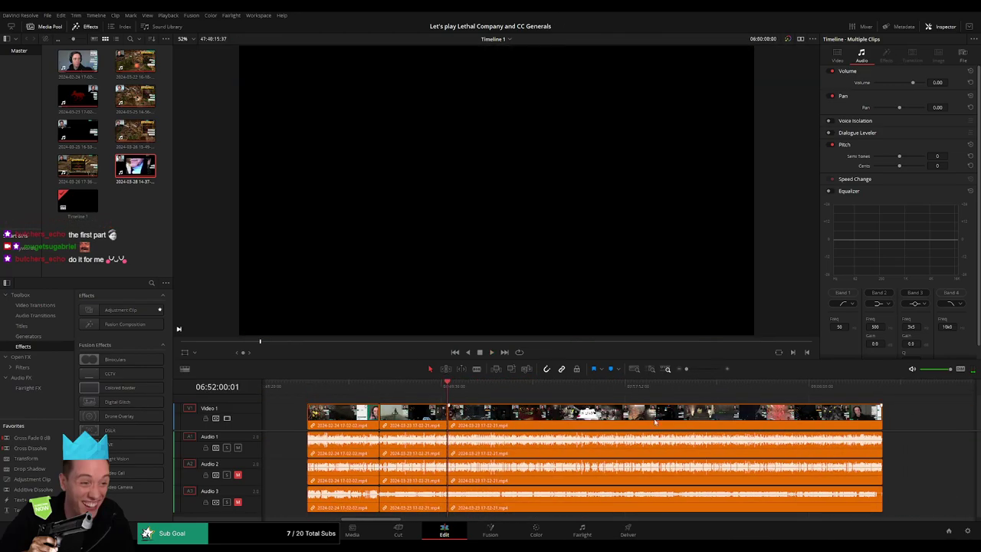
scroll(655, 420, right, 5)
scroll(460, 428, right, 5)
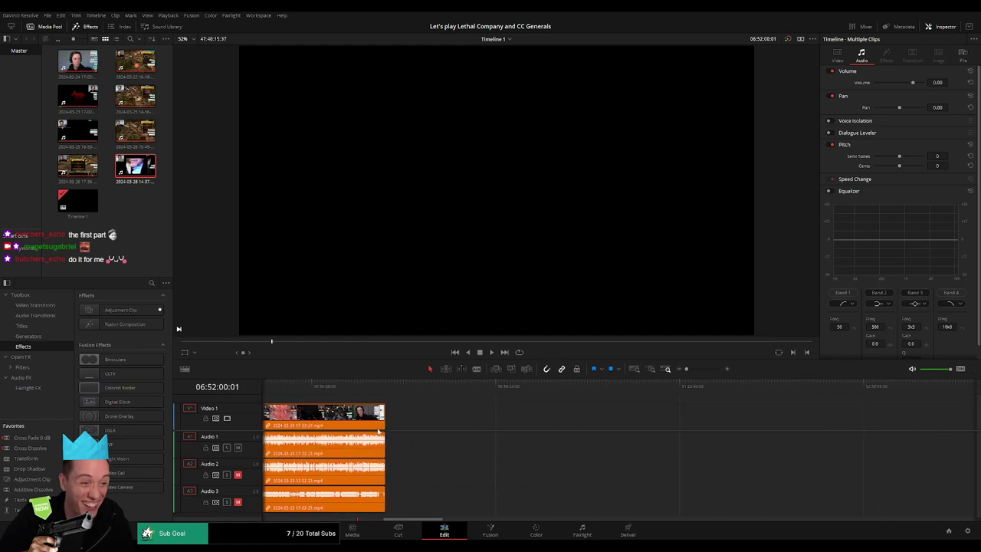
scroll(378, 432, left, 5)
click(488, 424)
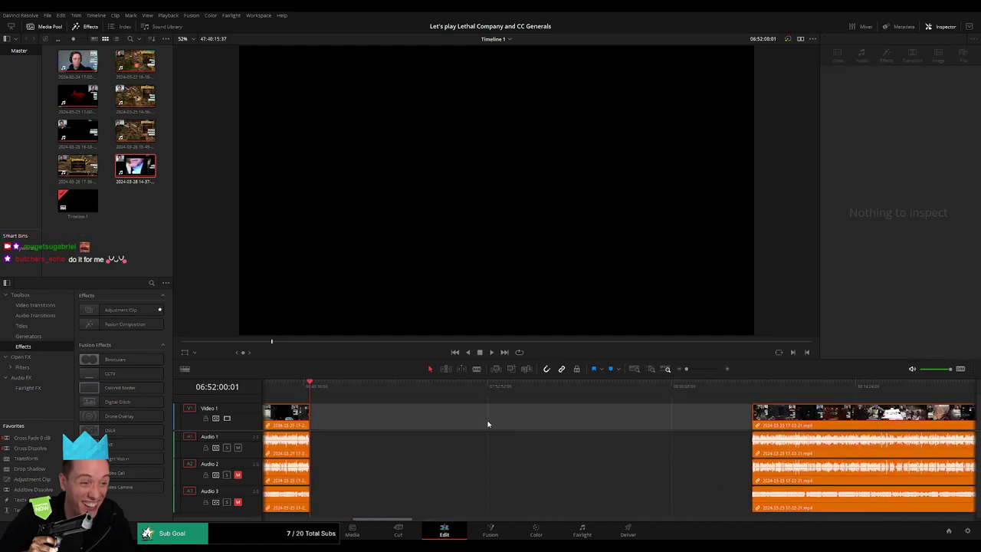
key(Delete)
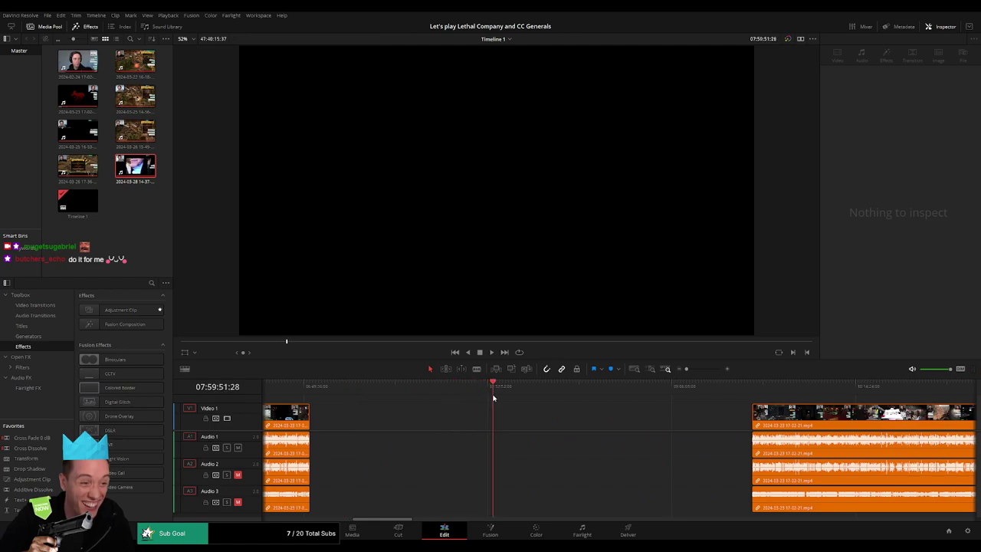
drag(798, 422, 542, 425)
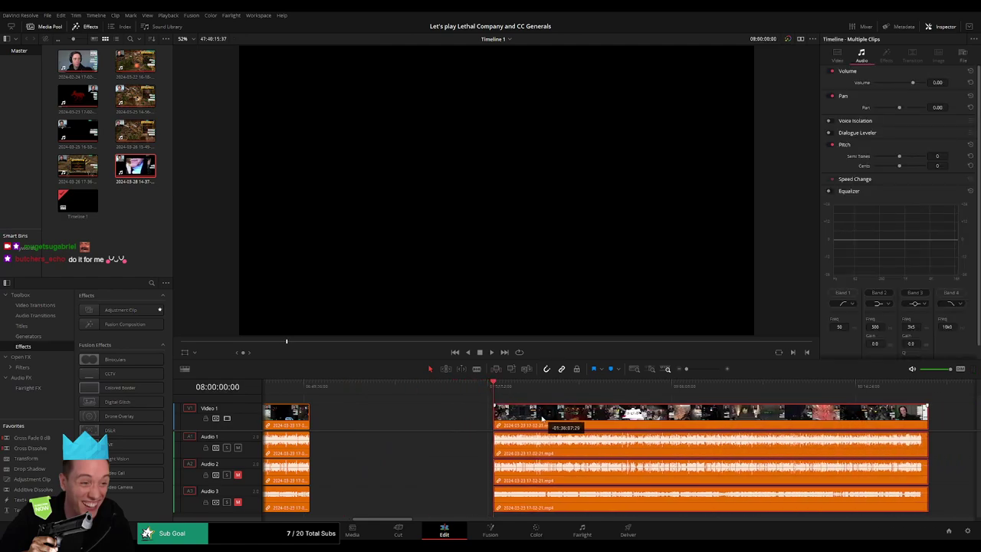
scroll(536, 429, left, 3)
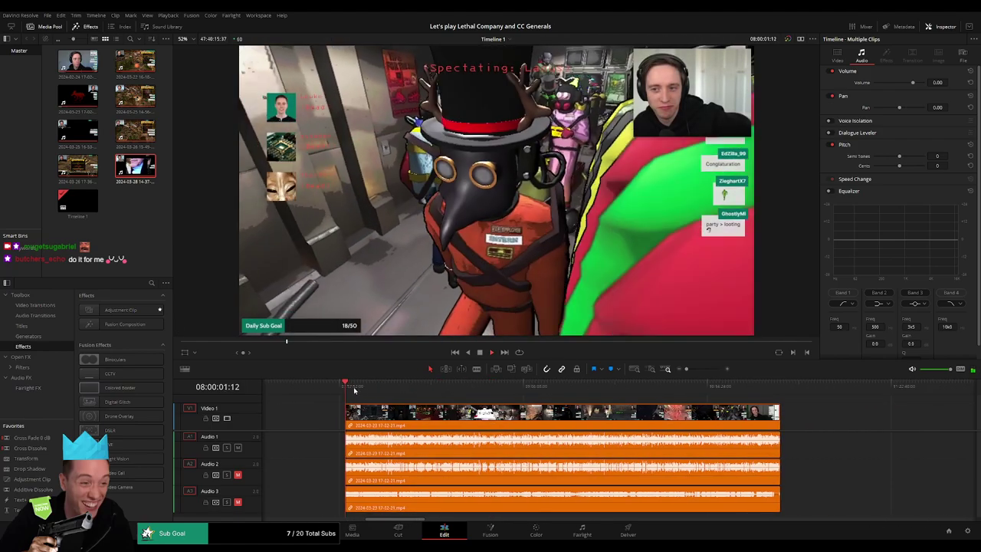
Zoom into the moved footage and park the playhead at 08:52:07:00
mouse_move(417, 385)
mouse_down()
mouse_move(405, 392)
mouse_move(430, 389)
mouse_up()
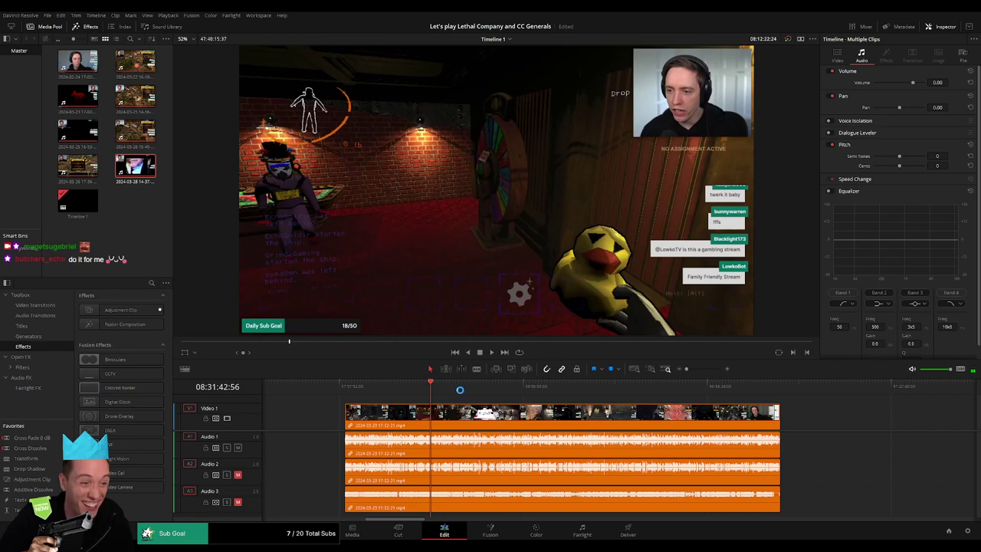
mouse_move(455, 392)
mouse_down()
mouse_move(349, 390)
mouse_move(483, 391)
mouse_up()
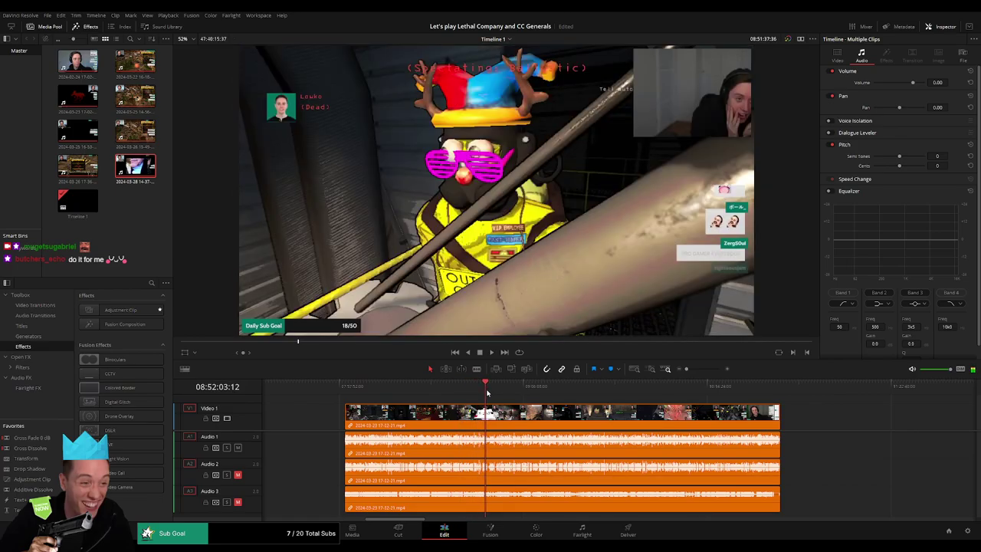
click(697, 372)
drag(696, 372, 709, 369)
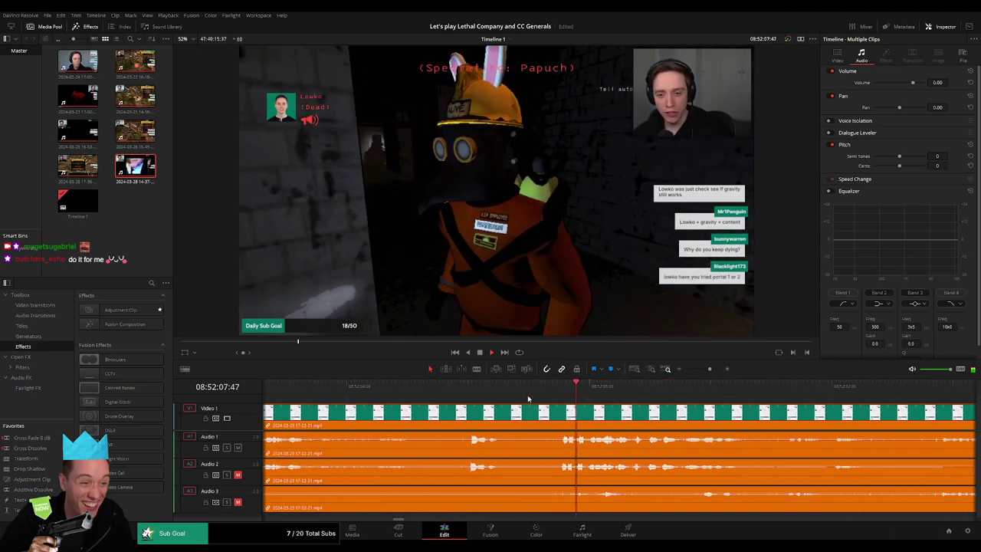
click(560, 393)
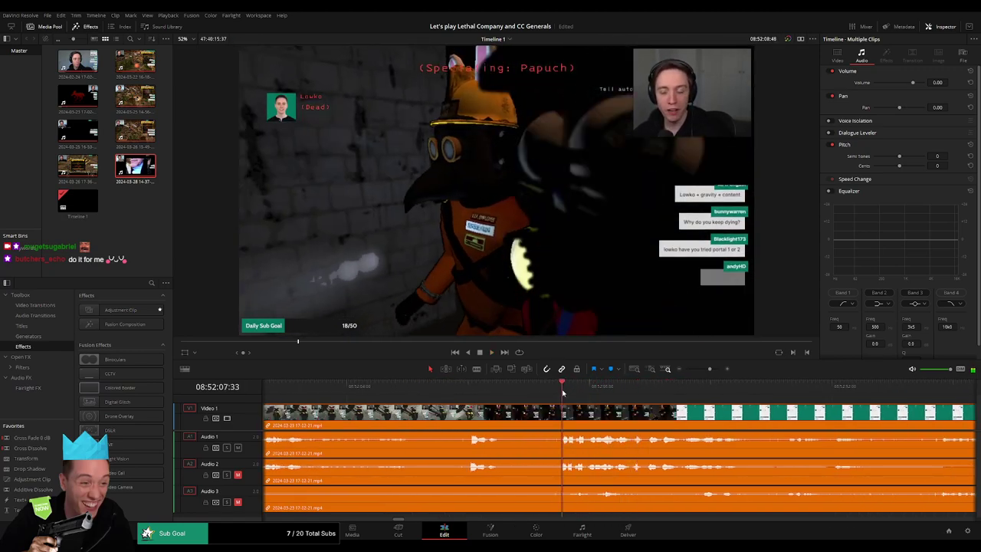
drag(546, 393, 528, 395)
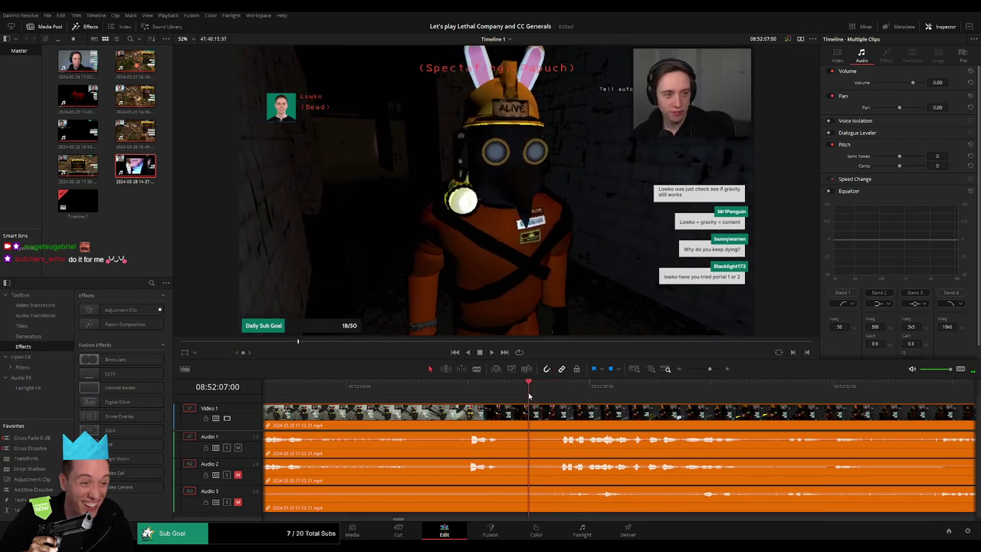
Cut all tracks at 08:52:07:00 and fade the audio out and back in across the cut
key(ctrl+b)
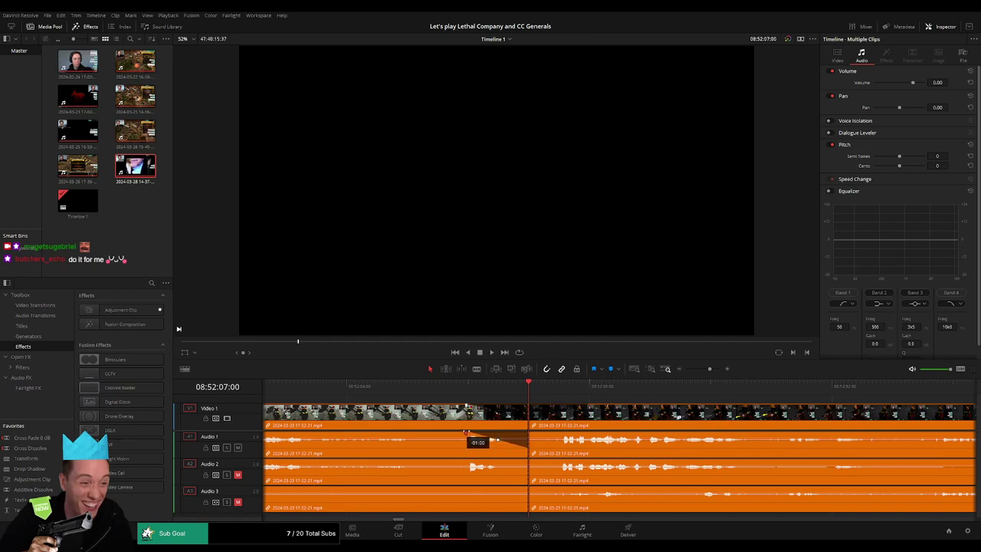
drag(531, 434, 528, 433)
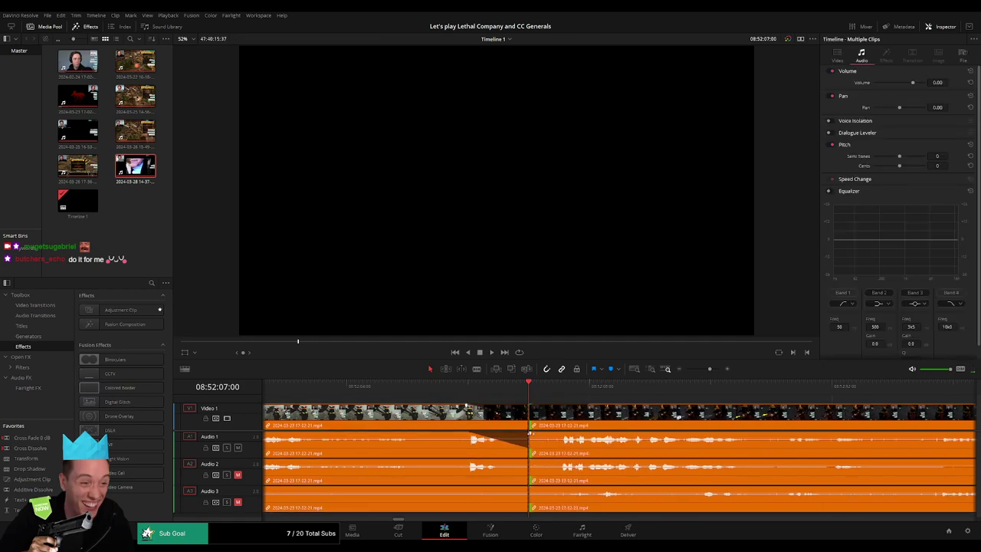
drag(590, 438, 597, 437)
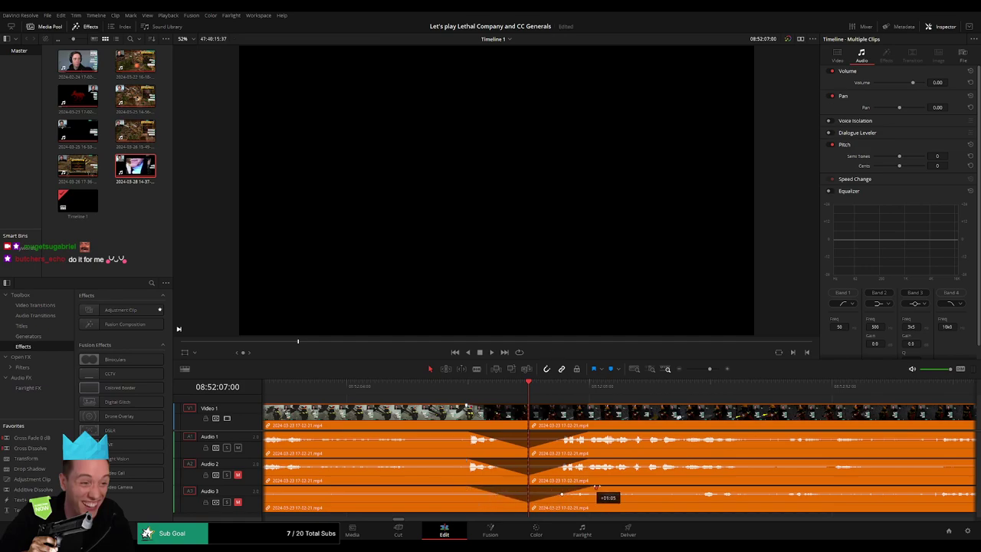
scroll(586, 406, down, 1)
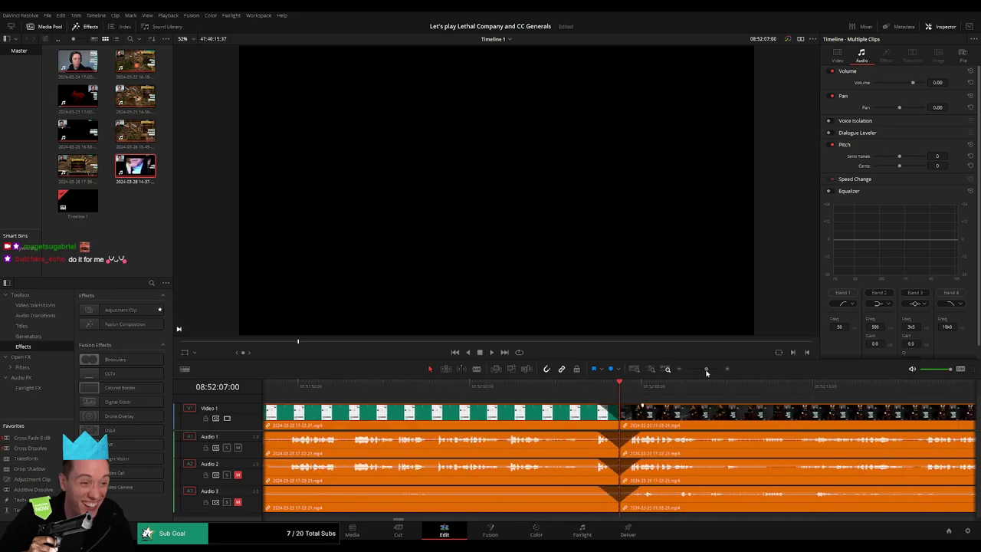
Play back the 08:52 join from around 08:51:18 to check the edit
click(558, 385)
key(space)
click(527, 386)
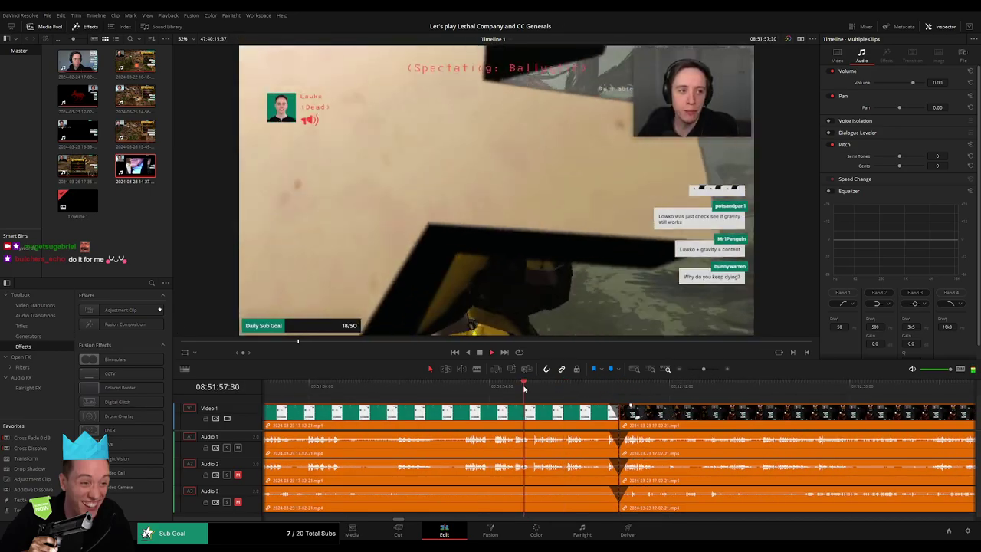
click(461, 387)
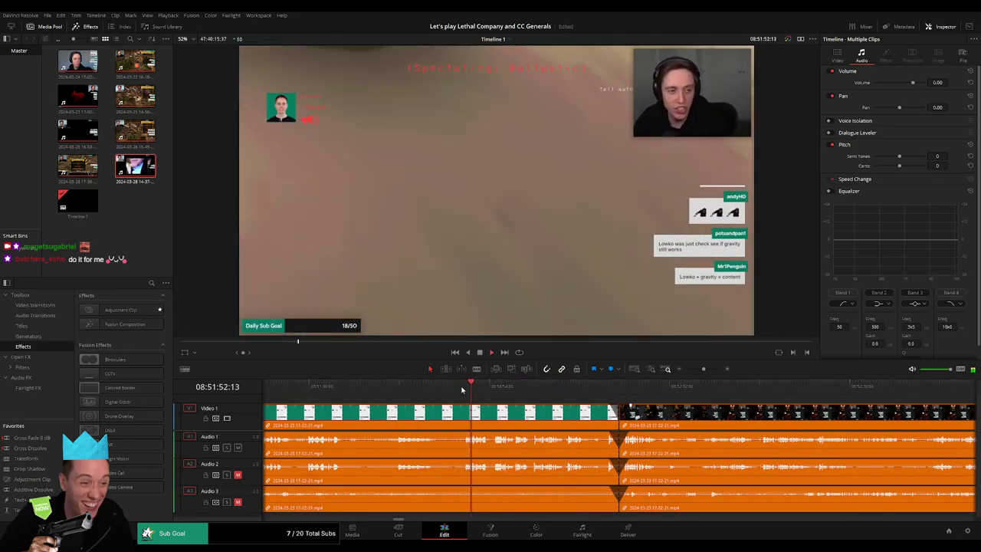
click(403, 387)
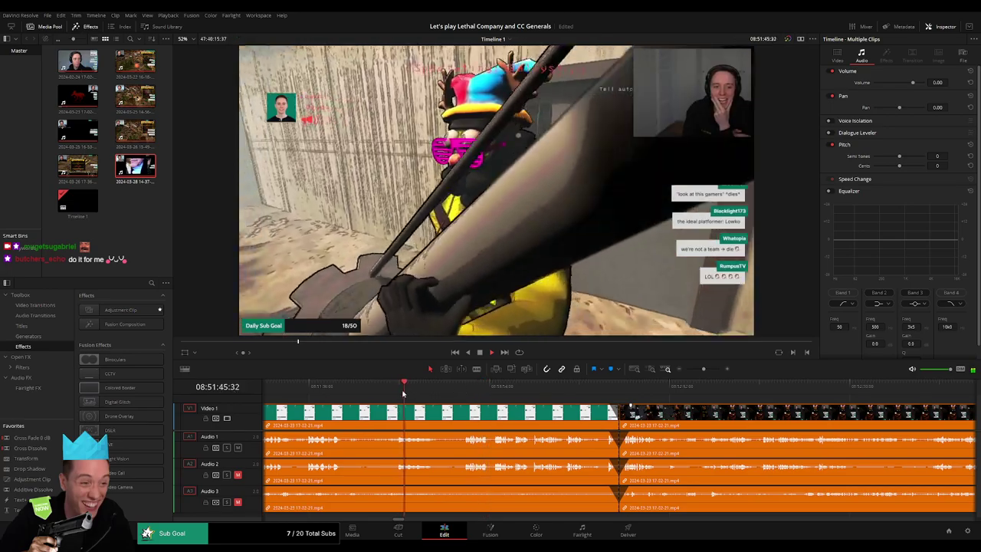
click(345, 386)
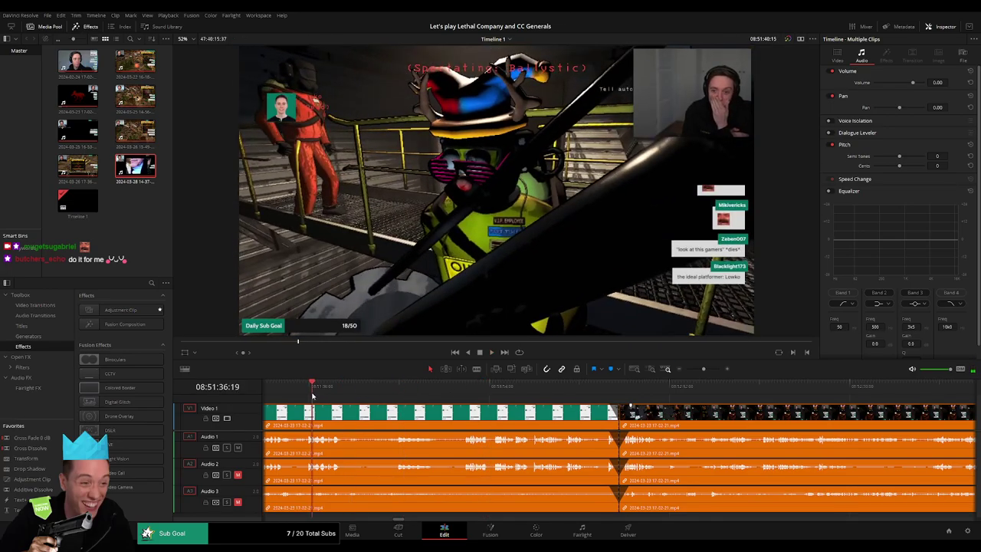
scroll(312, 395, left, 3)
click(367, 387)
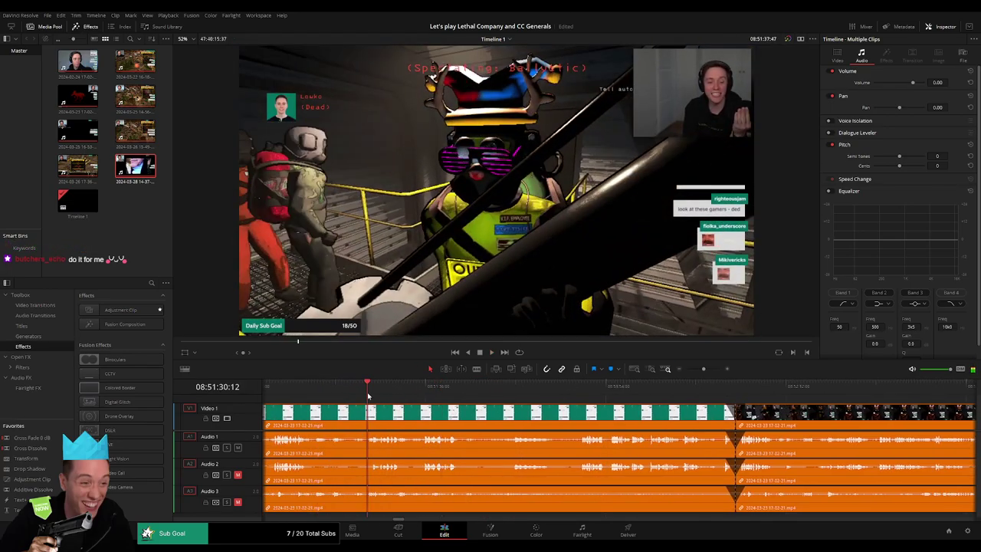
scroll(389, 402, left, 2)
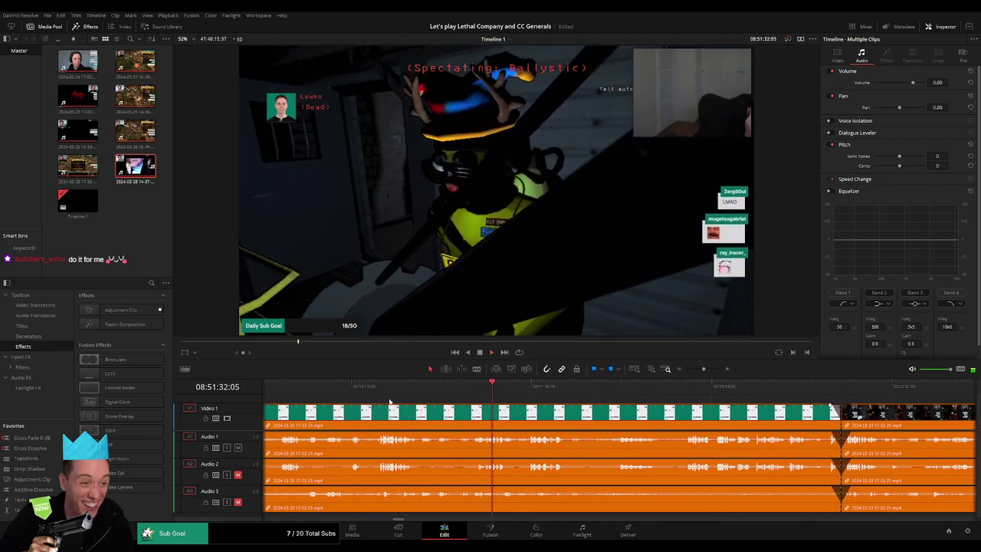
click(383, 389)
click(358, 390)
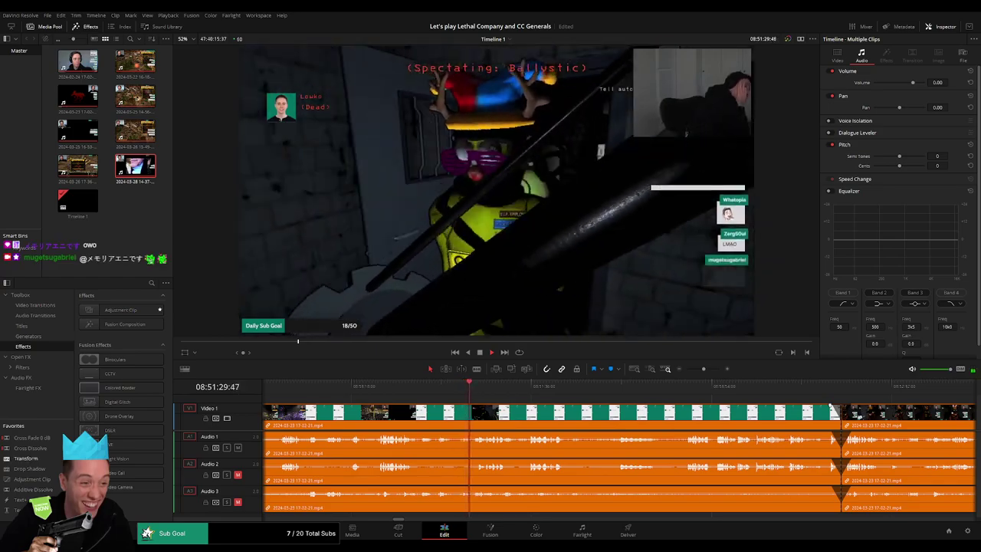
click(826, 386)
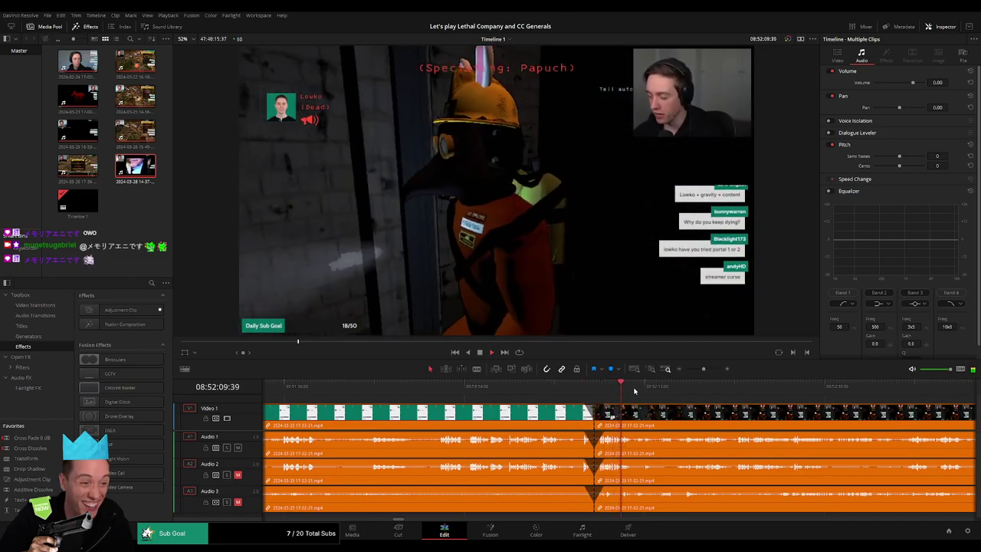
Move the edited footage so it snaps to the playhead at 10:00:00:00, apart from the first short clip
scroll(563, 414, down, 3)
scroll(563, 414, down, 2)
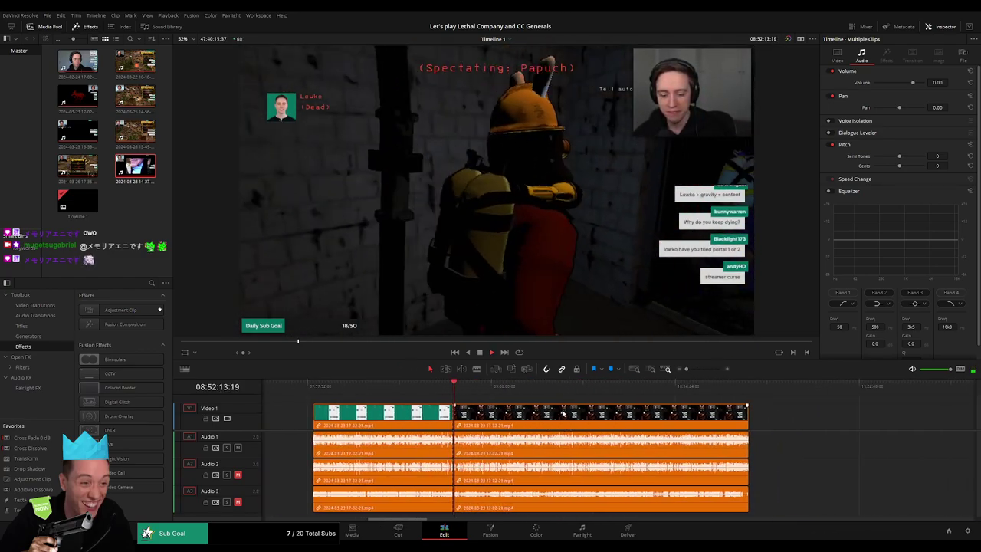
key(Home)
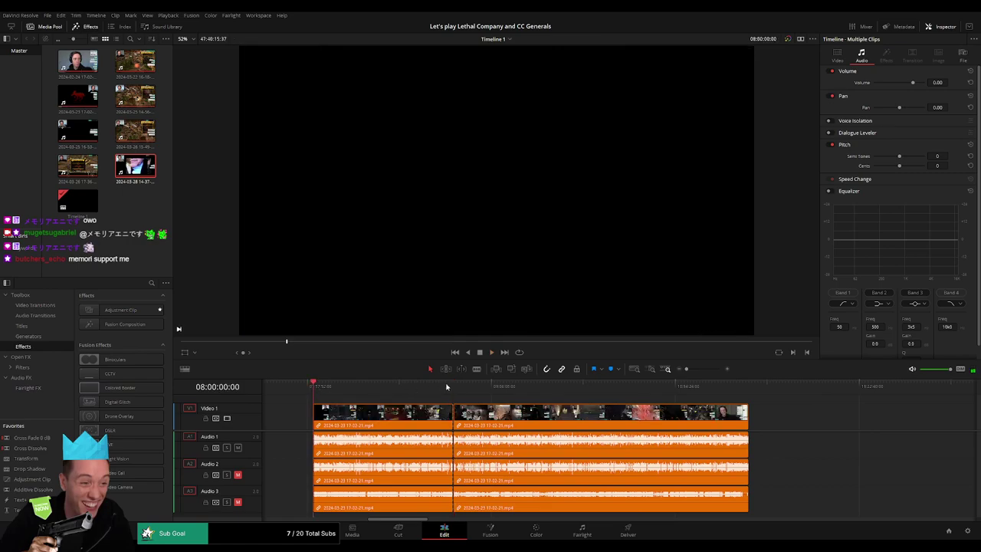
scroll(625, 420, down, 2)
drag(484, 419, 764, 419)
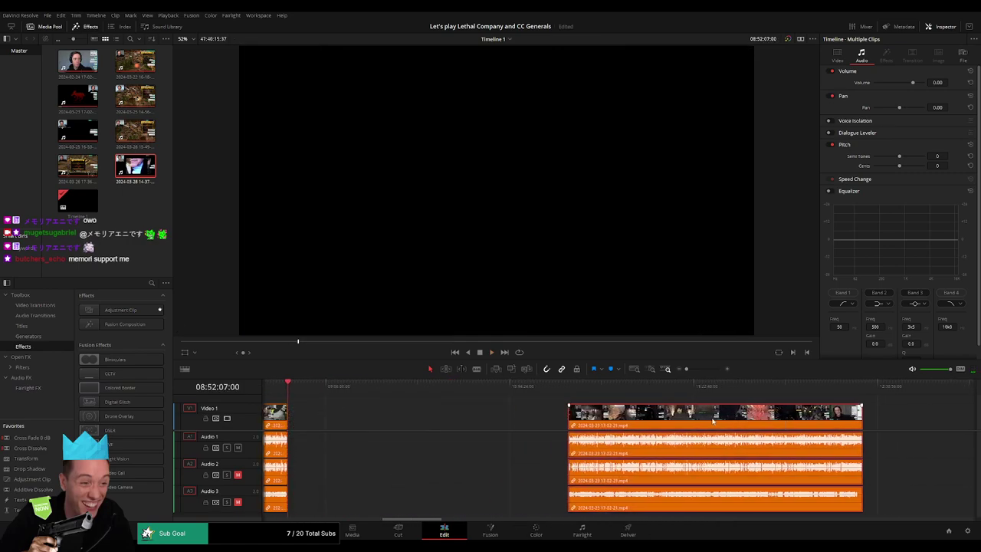
click(392, 422)
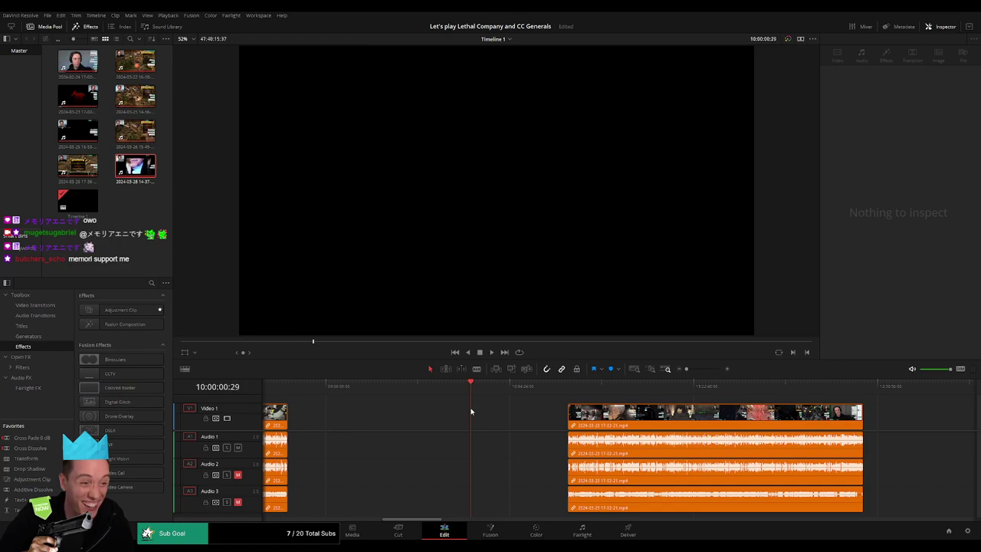
key(Left)
key(Left)
key(Left)
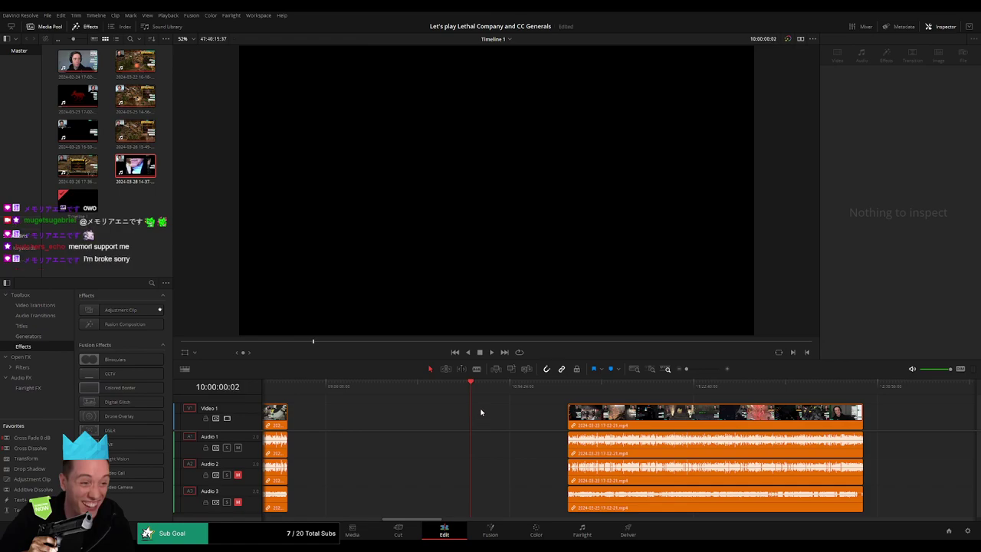
drag(650, 413, 552, 414)
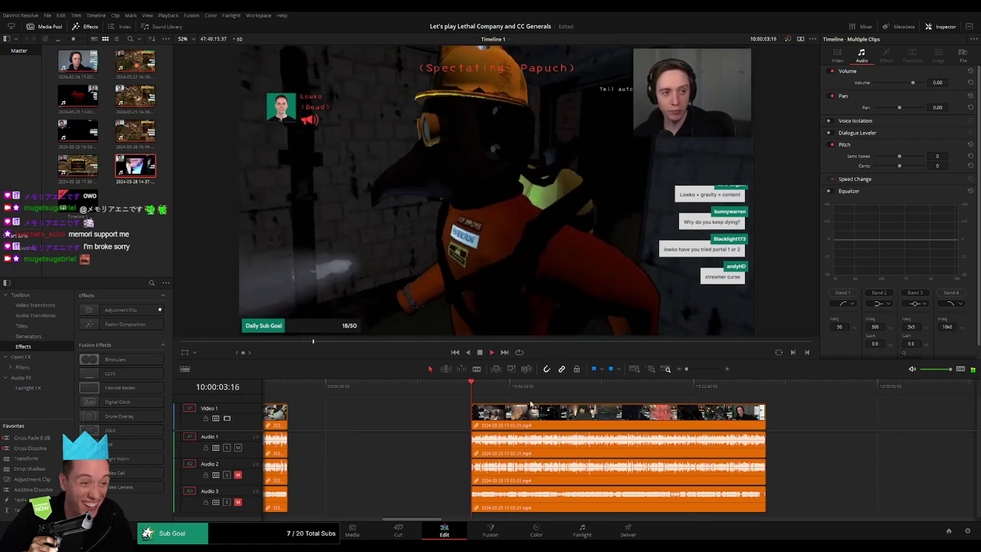
Scrub through the moved footage to about 10:52:48
scroll(378, 393, right, 3)
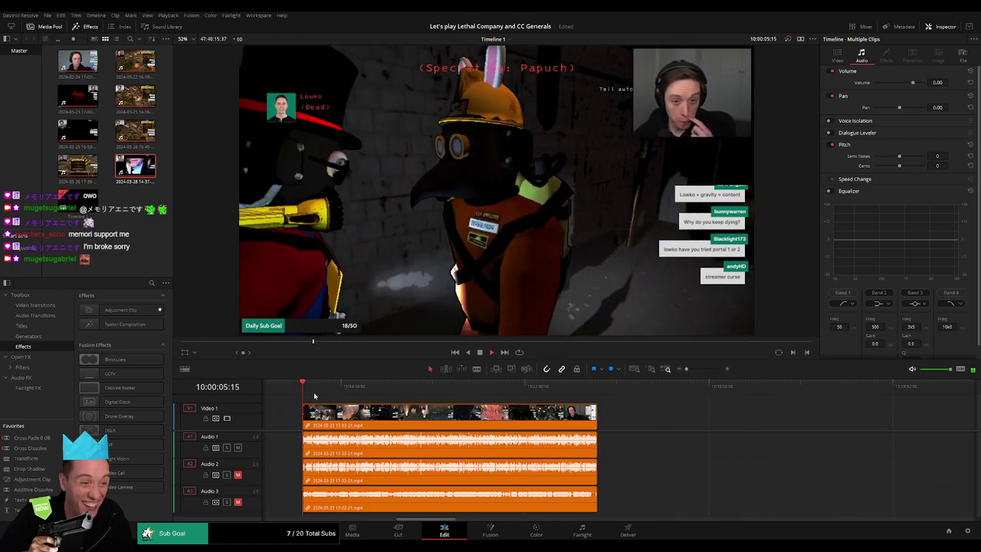
click(318, 389)
drag(318, 390, 440, 396)
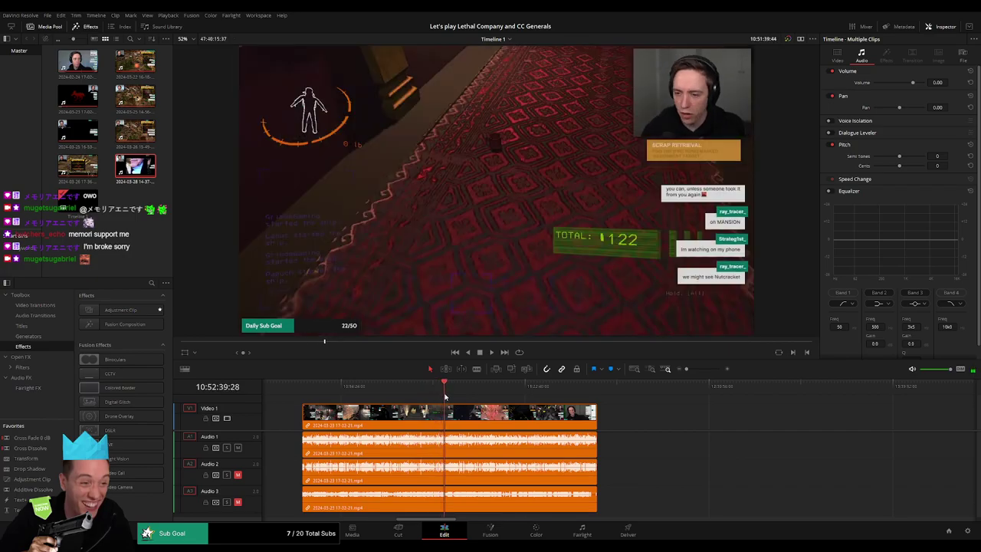
drag(440, 396, 445, 395)
Play from about 10:52:19 and settle on a cut point near 10:52:27
key(space)
click(648, 370)
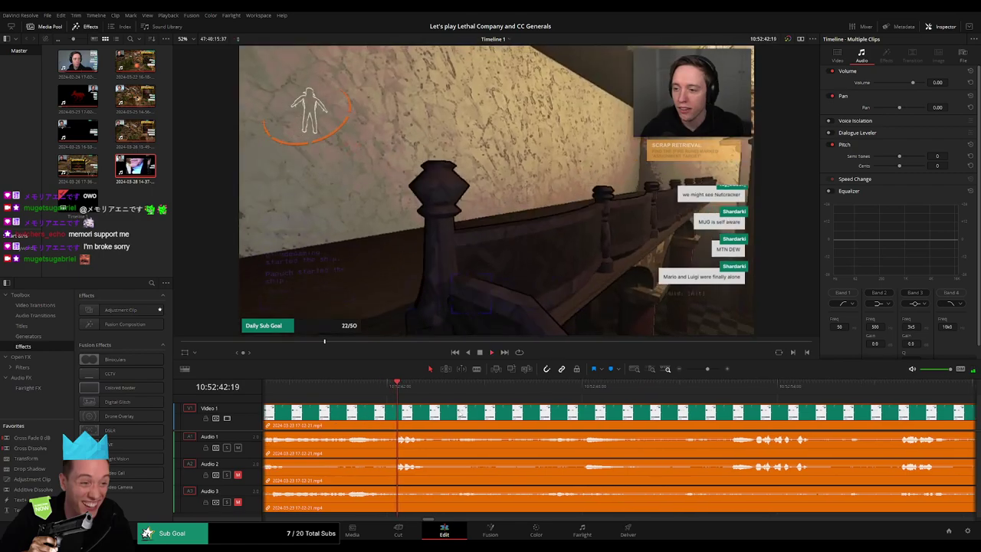
click(347, 394)
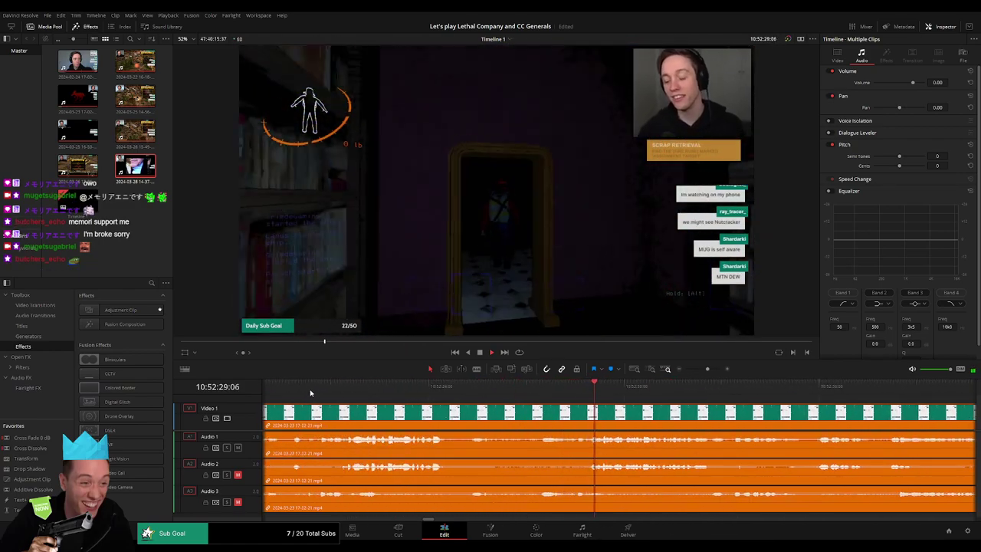
click(296, 388)
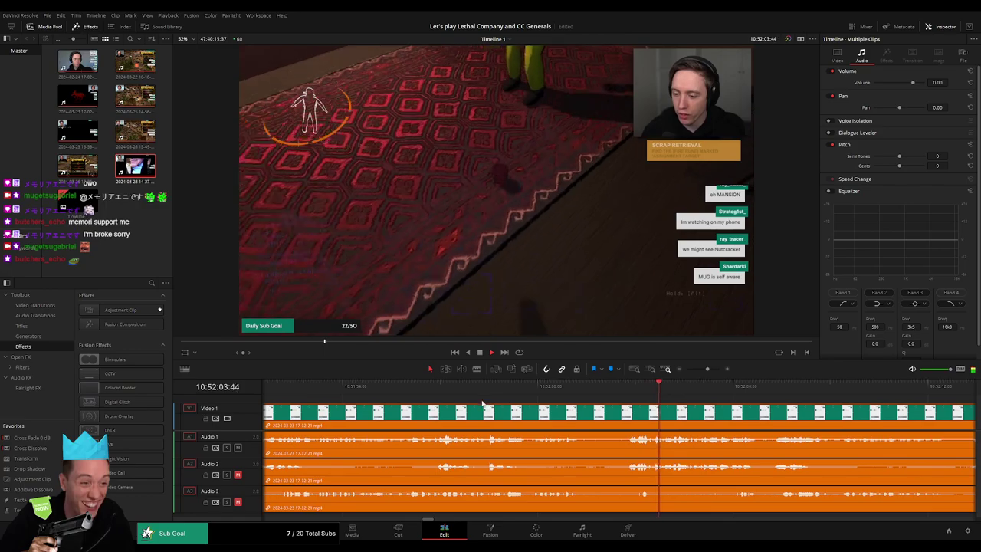
key(space)
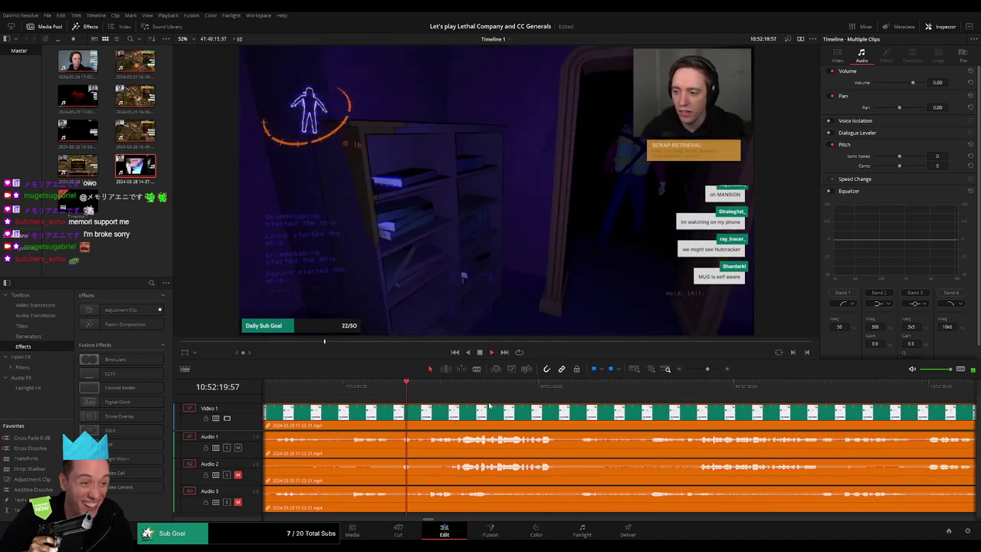
drag(549, 399, 611, 397)
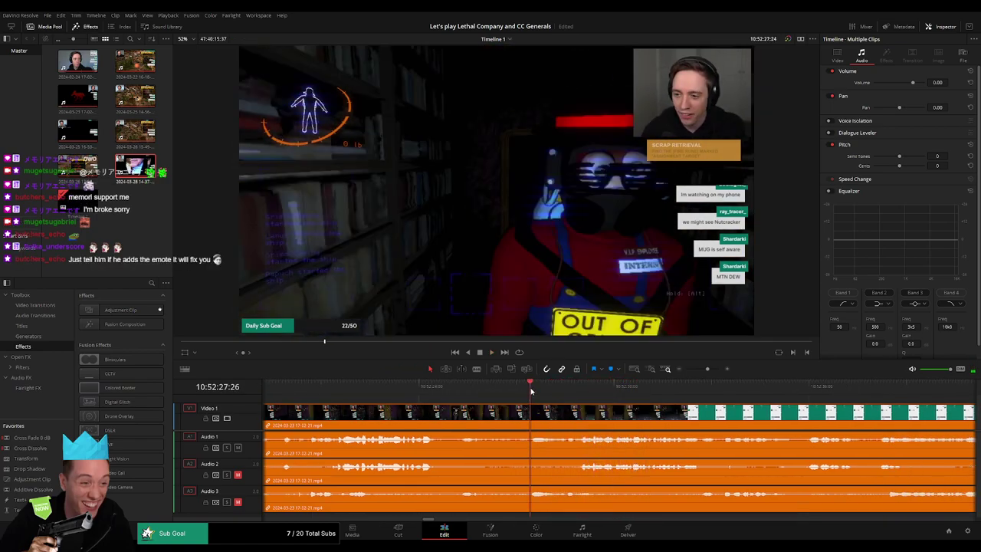
drag(521, 392, 516, 392)
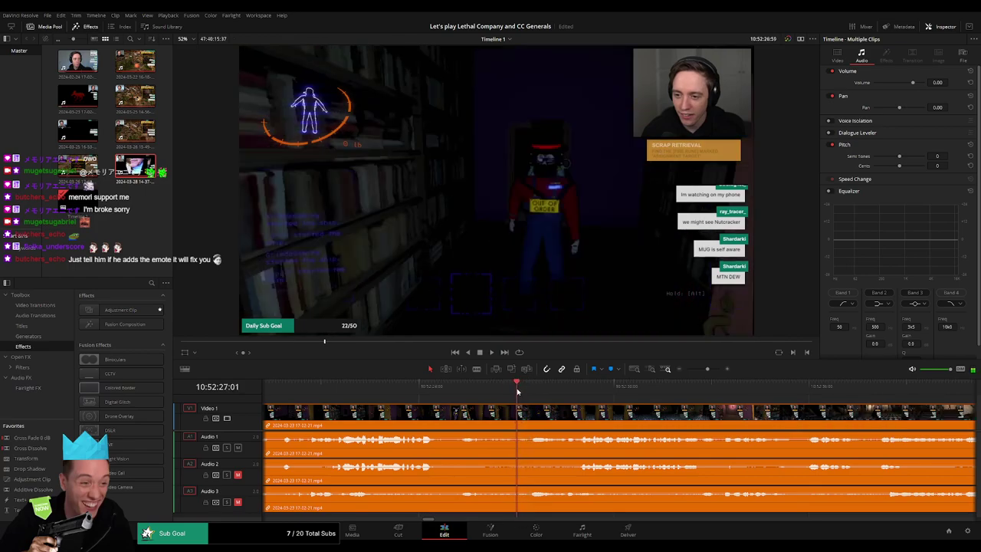
Split every track at 10:52:27, trim the join, fade the audio across it, and play it back
click(523, 416)
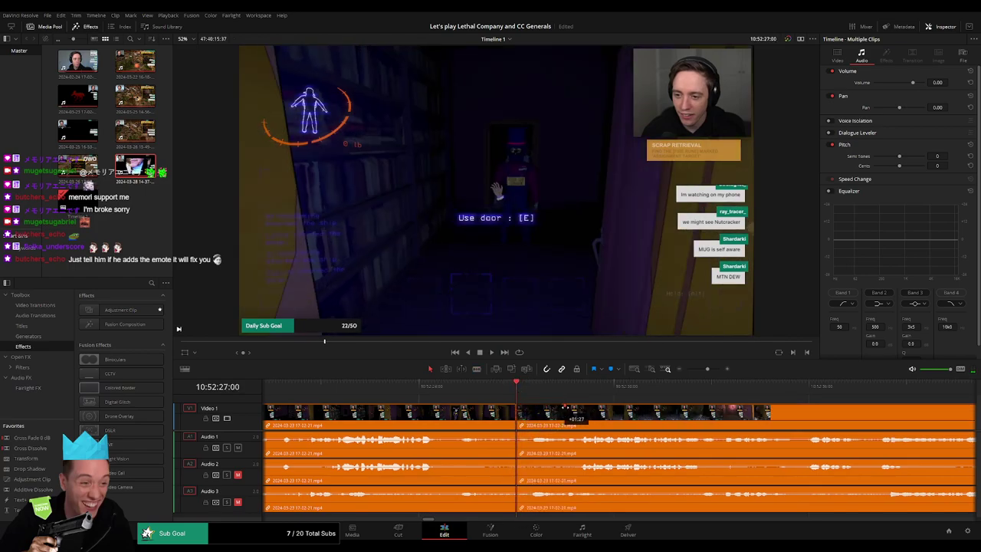
drag(549, 414, 517, 404)
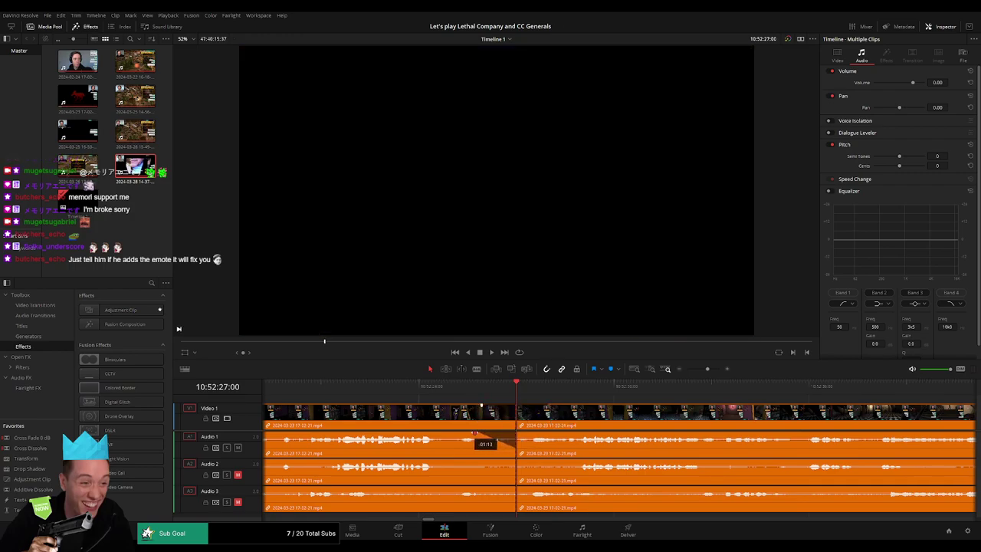
drag(482, 433, 483, 434)
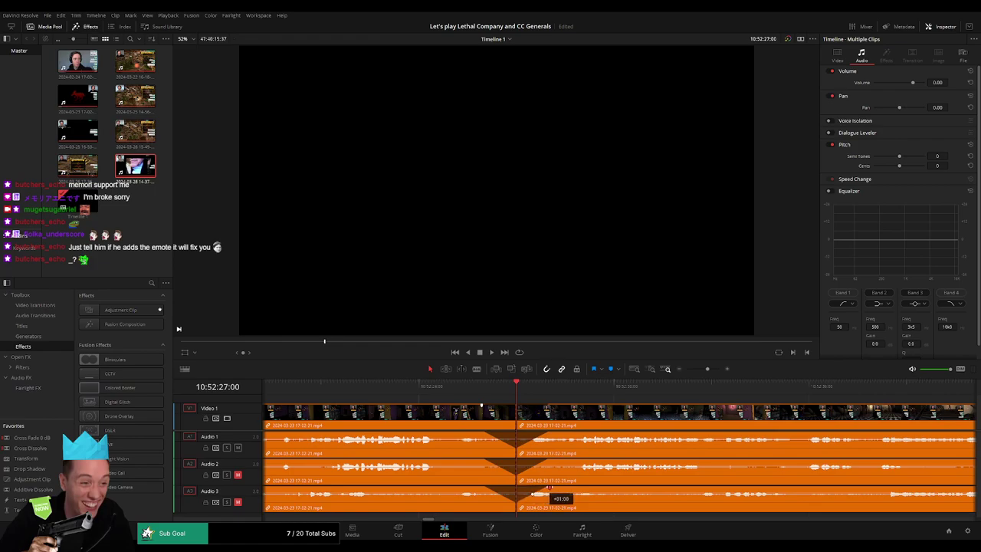
key(space)
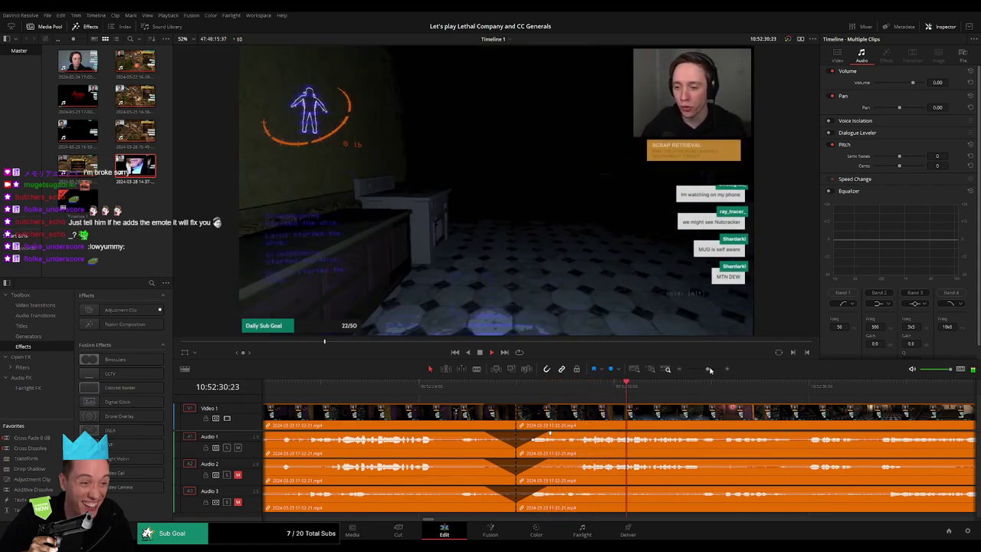
Zoom out and shift the second clip further right along the timeline
key(ctrl+minus)
scroll(589, 394, right, 5)
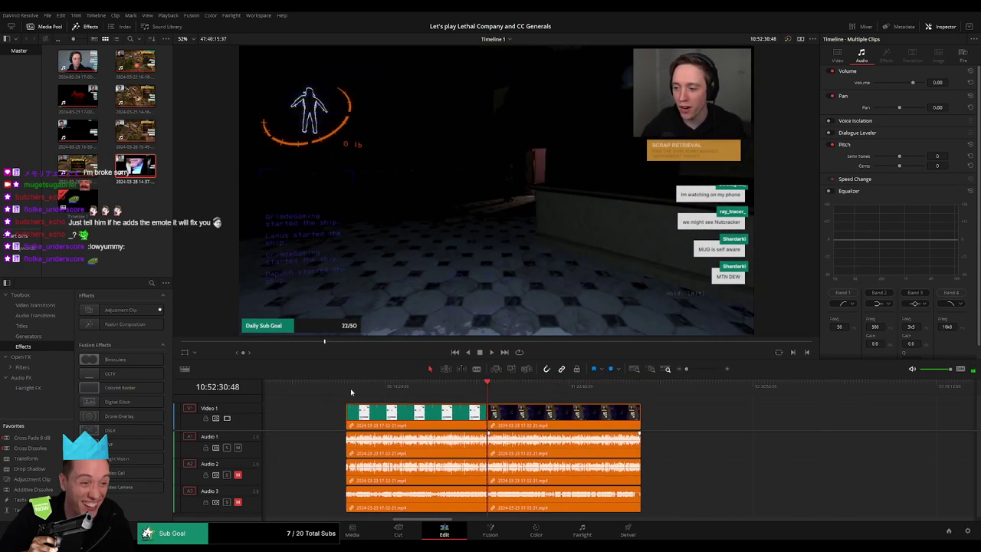
drag(575, 418, 618, 414)
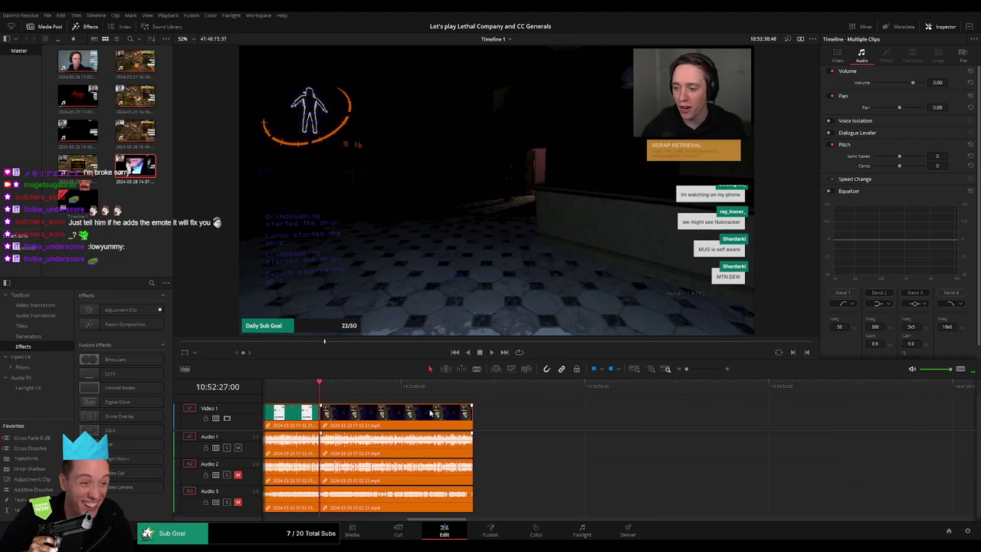
click(385, 408)
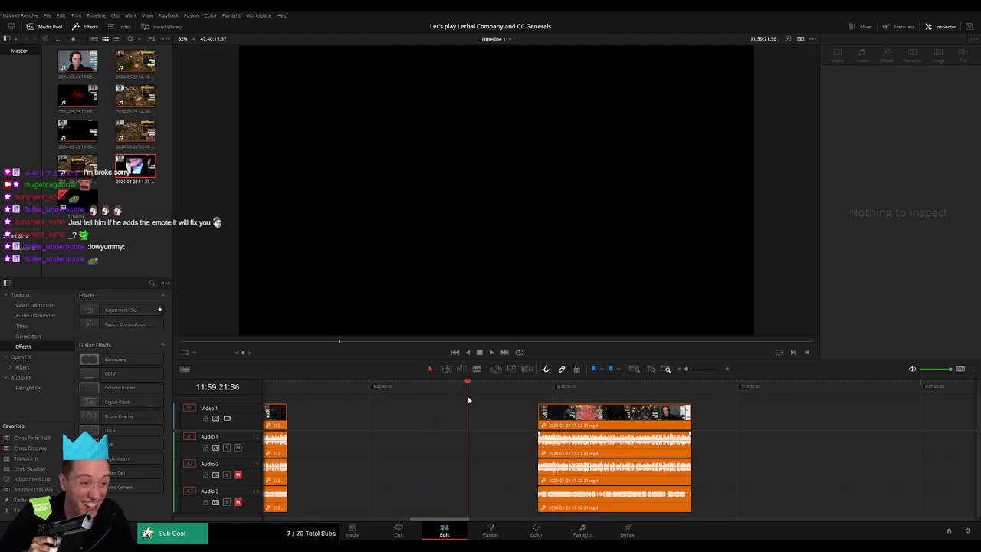
Snap the next clip group to start at 12:00:00:00 and play the repositioned footage
scroll(605, 387, up, 3)
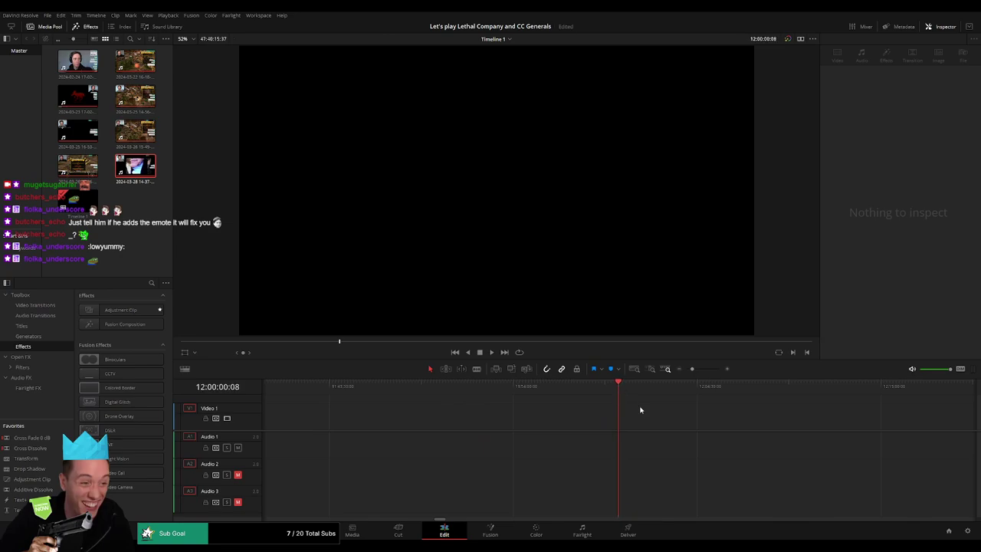
scroll(716, 379, down, 2)
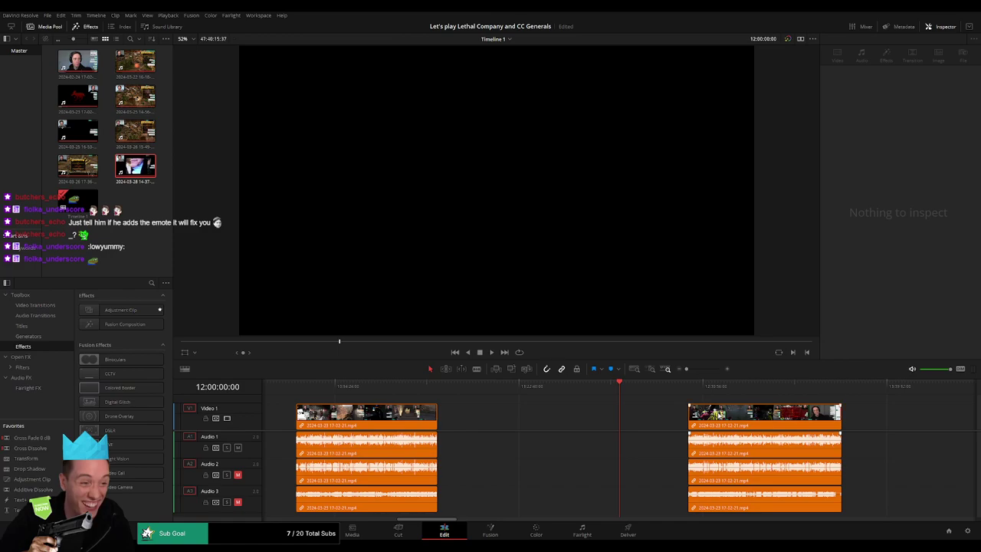
drag(734, 418, 666, 418)
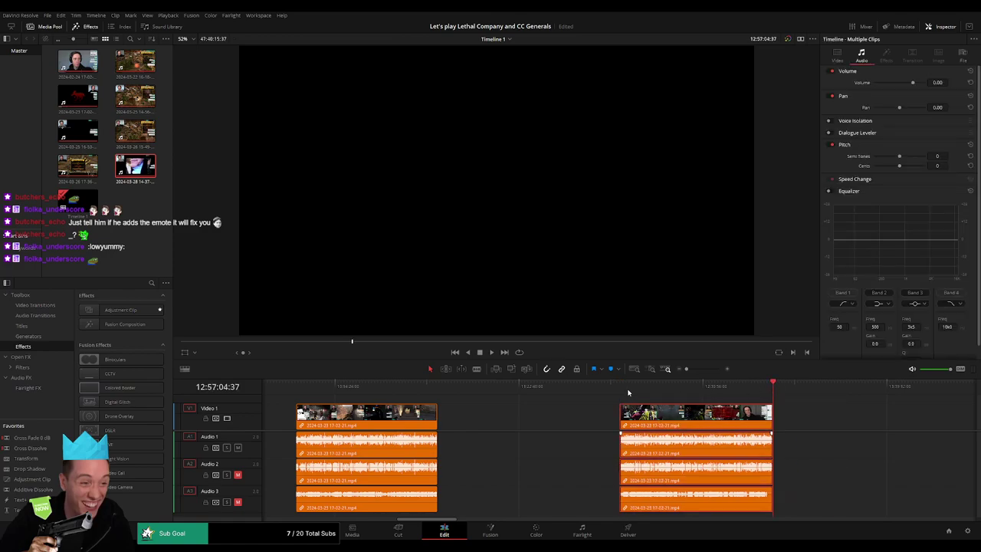
scroll(688, 398, up, 2)
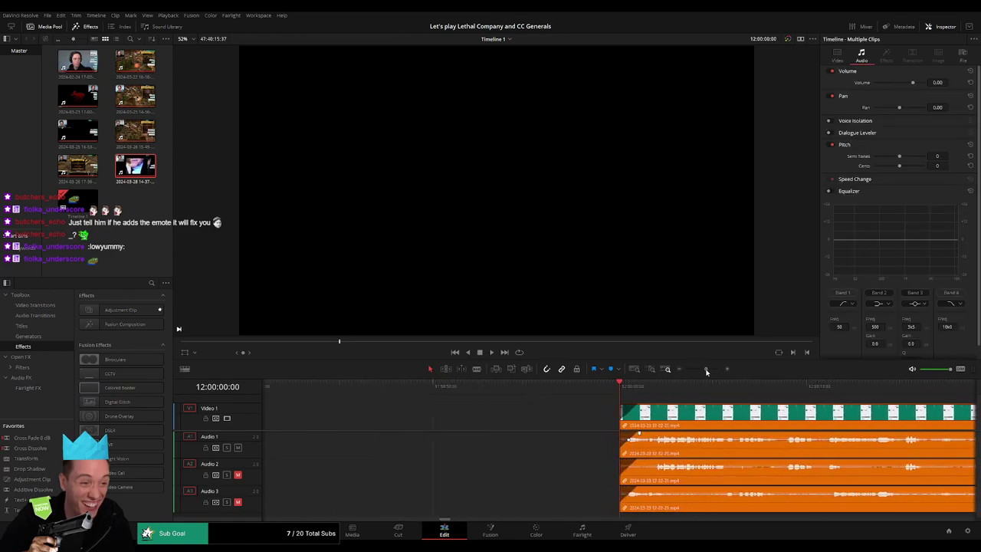
scroll(689, 381, down, 2)
key(space)
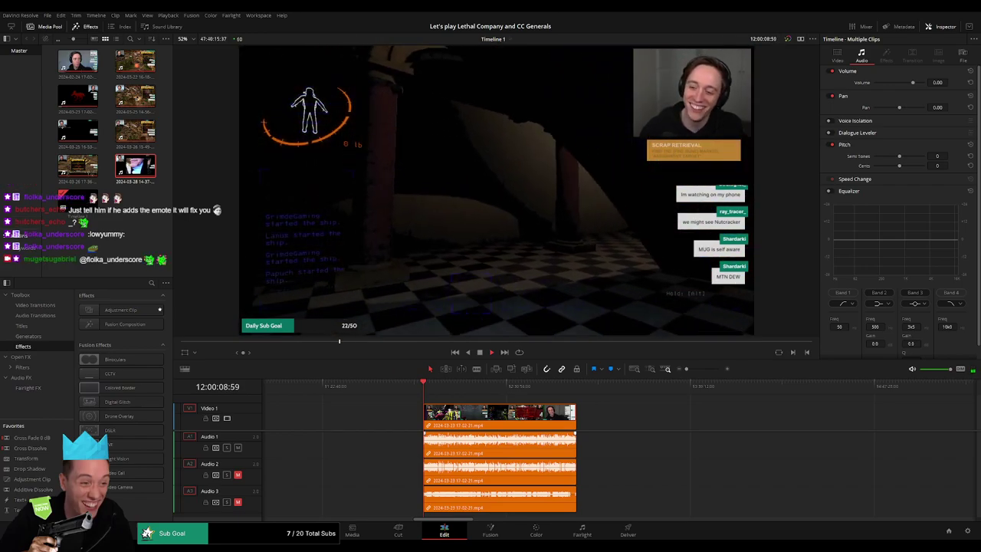
Scrub through the webcam footage to find the exact end frame near 12:55:26
mouse_move(467, 399)
mouse_down()
mouse_move(566, 388)
mouse_move(866, 398)
mouse_up()
key(ctrl+equal)
key(ctrl+equal)
key(ctrl+equal)
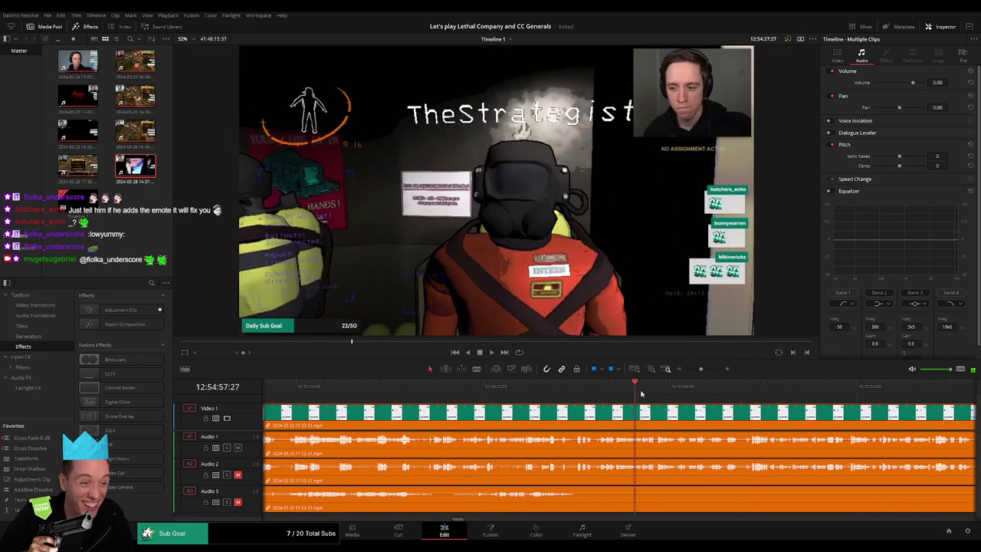
mouse_move(866, 399)
mouse_down()
mouse_move(491, 406)
mouse_move(557, 390)
mouse_up()
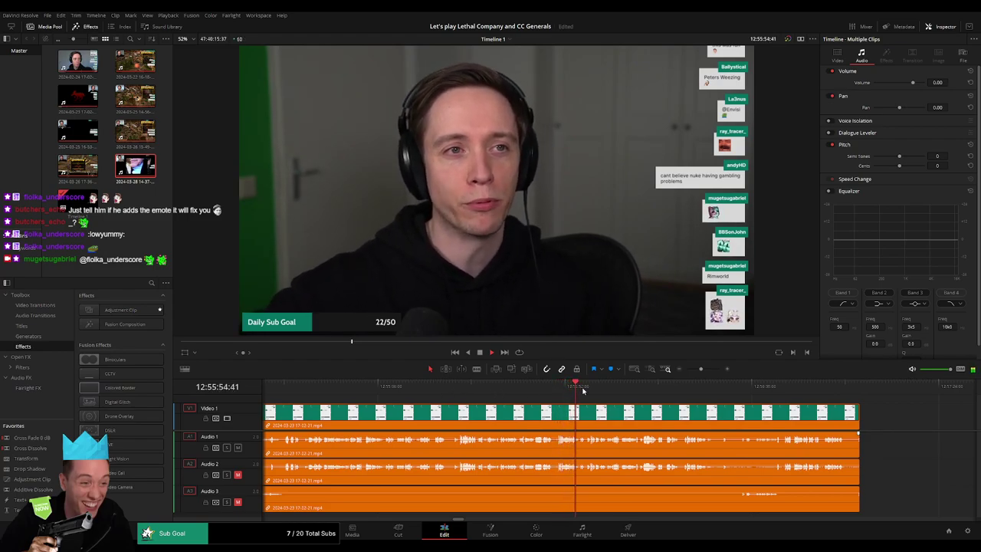
key(l)
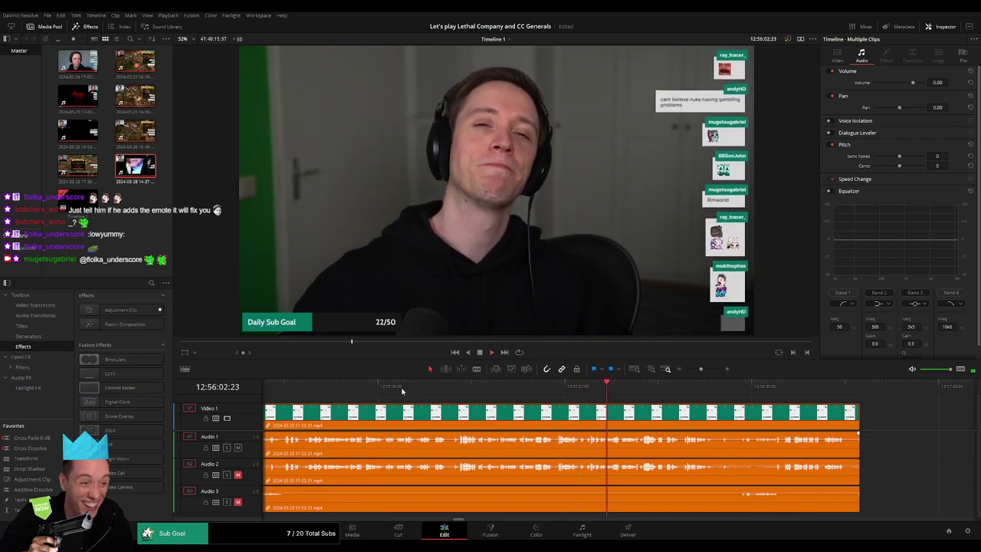
key(shift+z)
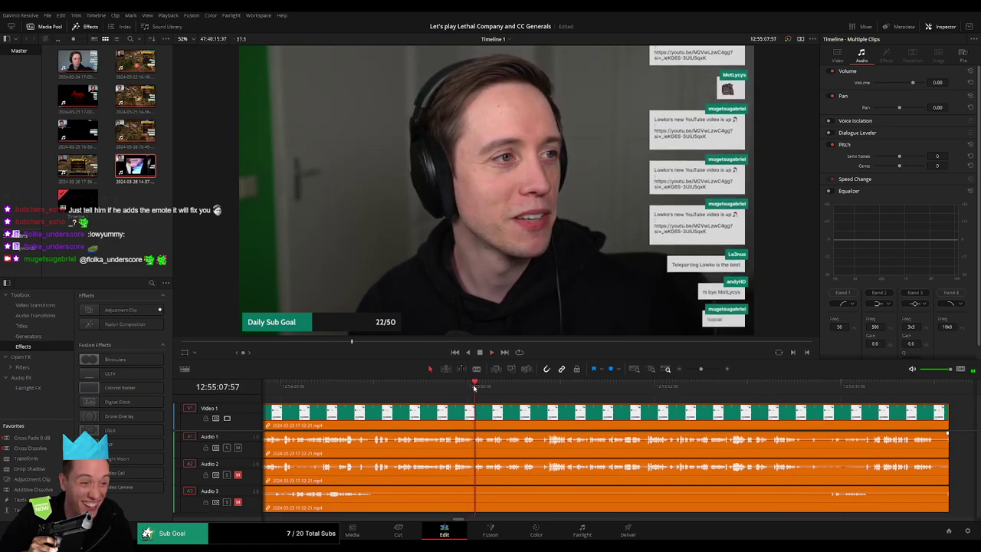
click(644, 387)
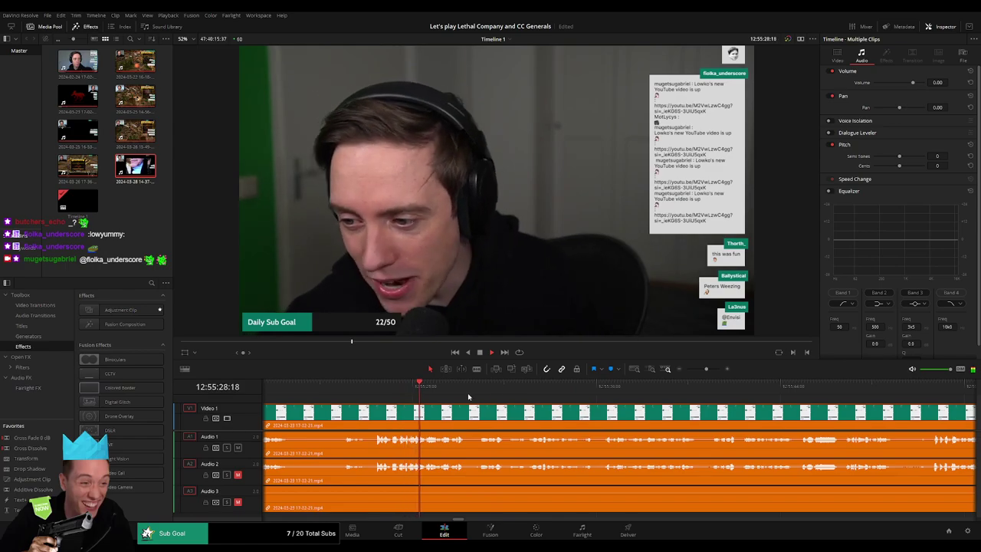
click(417, 387)
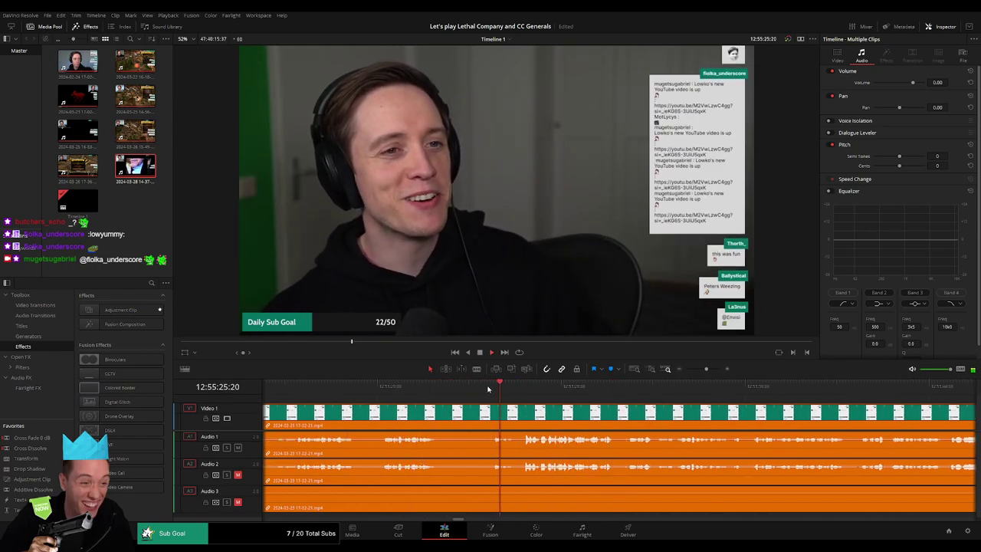
click(711, 370)
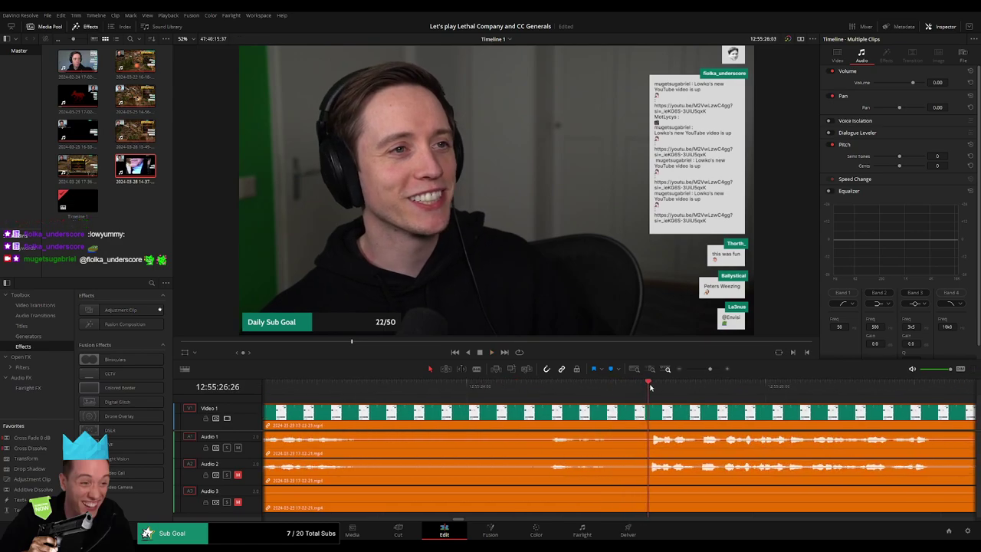
drag(649, 387, 649, 387)
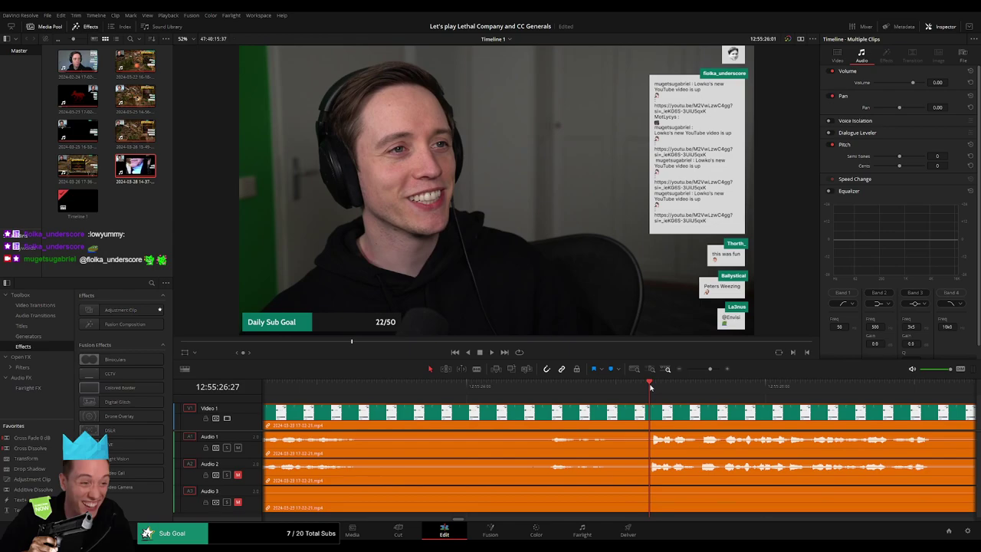
Split the clip at that frame and delete everything after it
key(space)
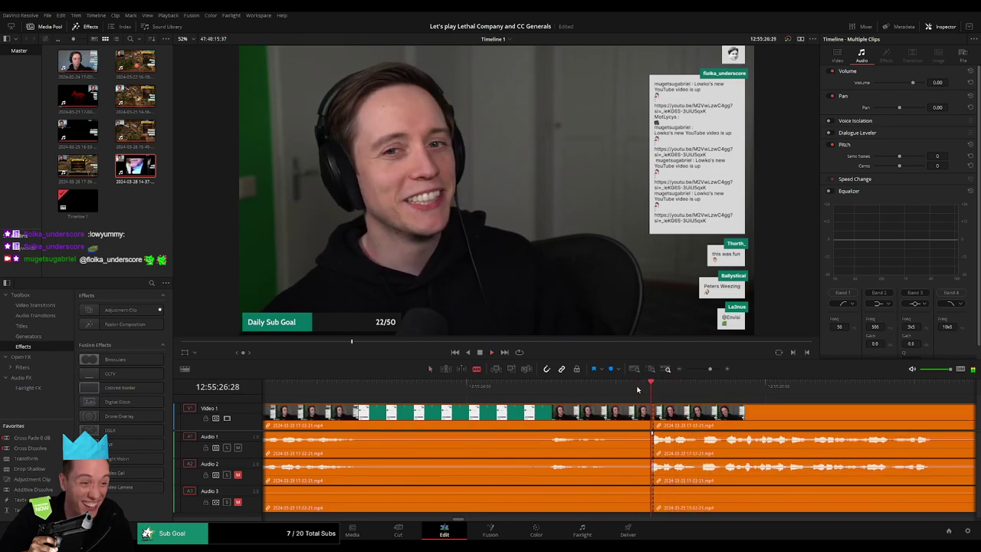
click(696, 371)
drag(697, 370, 711, 372)
key(Delete)
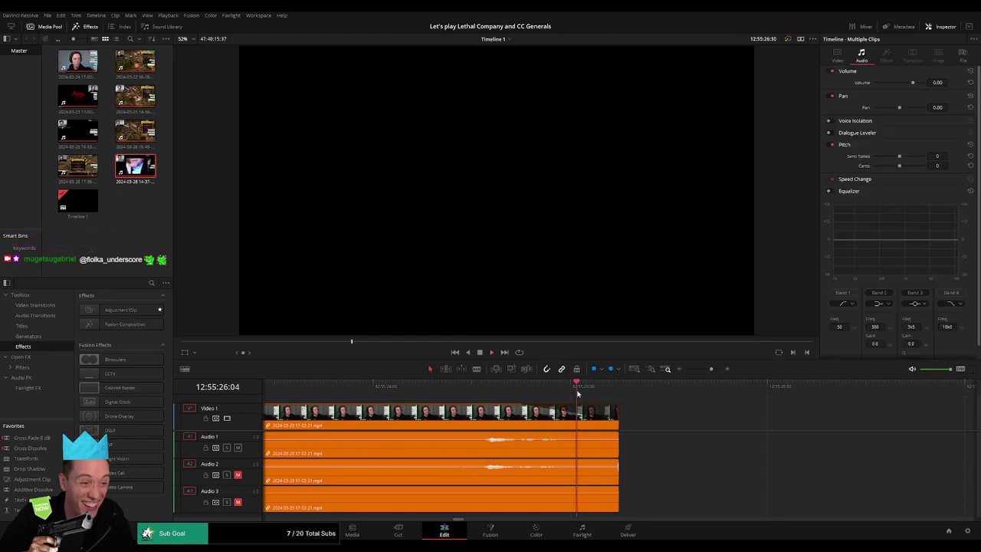
Drag the clip-end fade handle to fade out the audio toward 12:55:26
drag(587, 385, 619, 386)
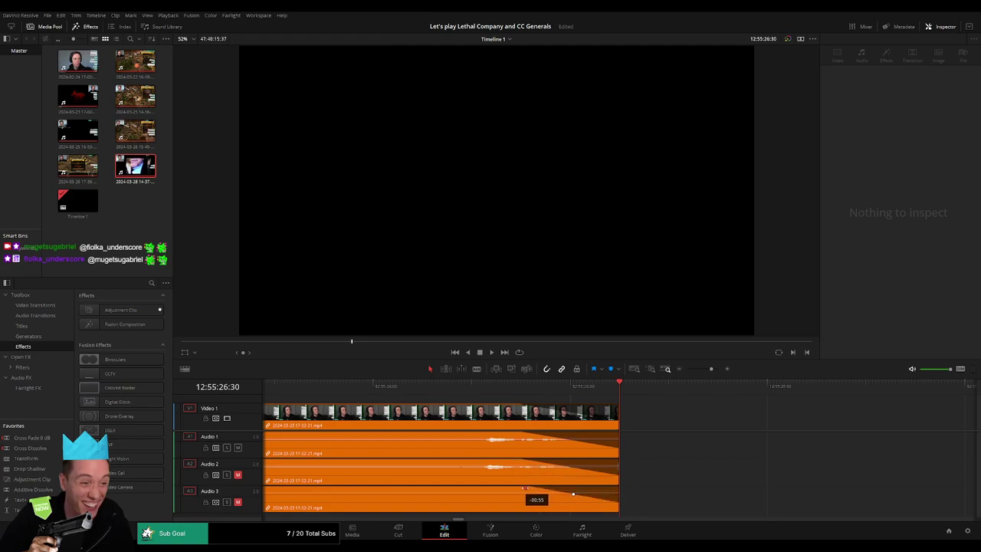
Step to the last orange clip's end and add Marker 1 at 12:55:26:30
click(666, 370)
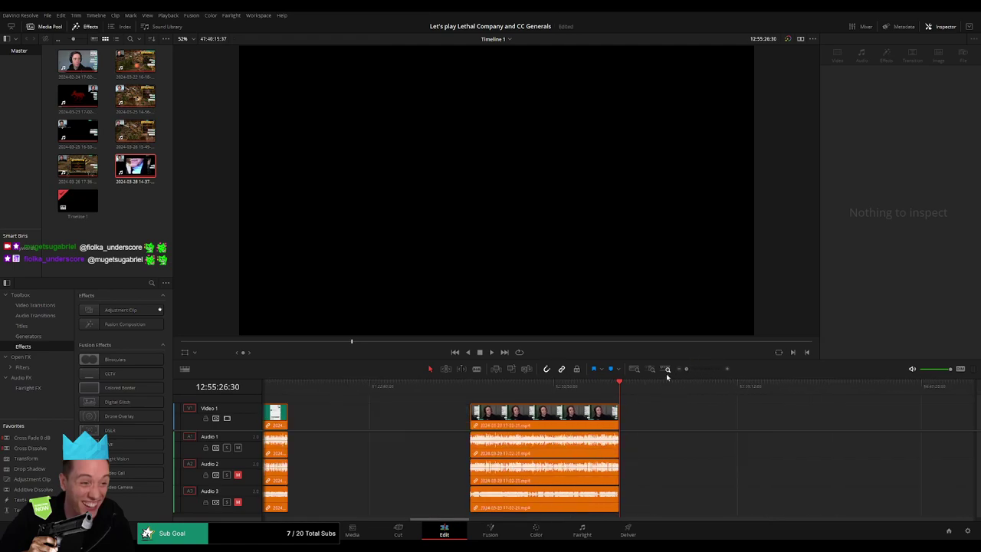
scroll(540, 445, right, 10)
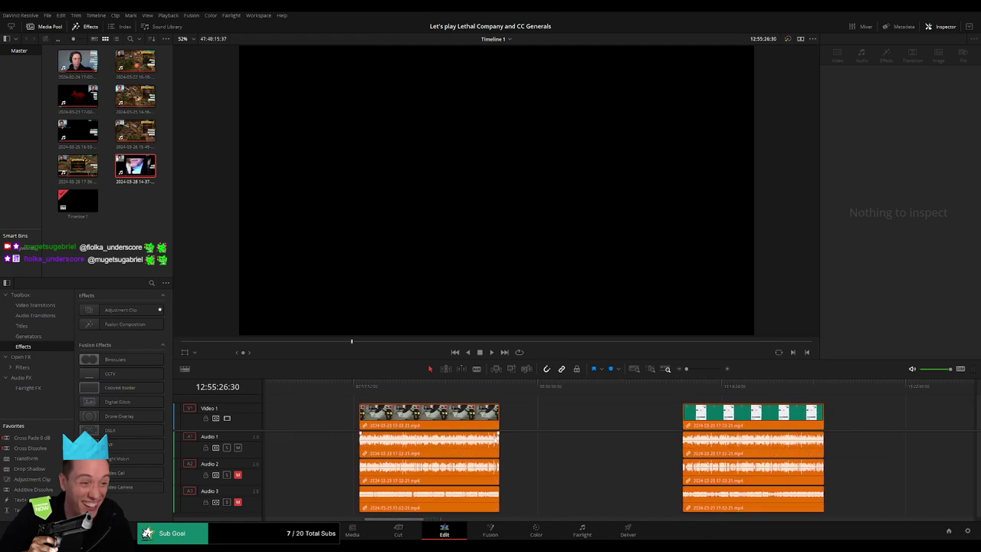
scroll(540, 445, right, 3)
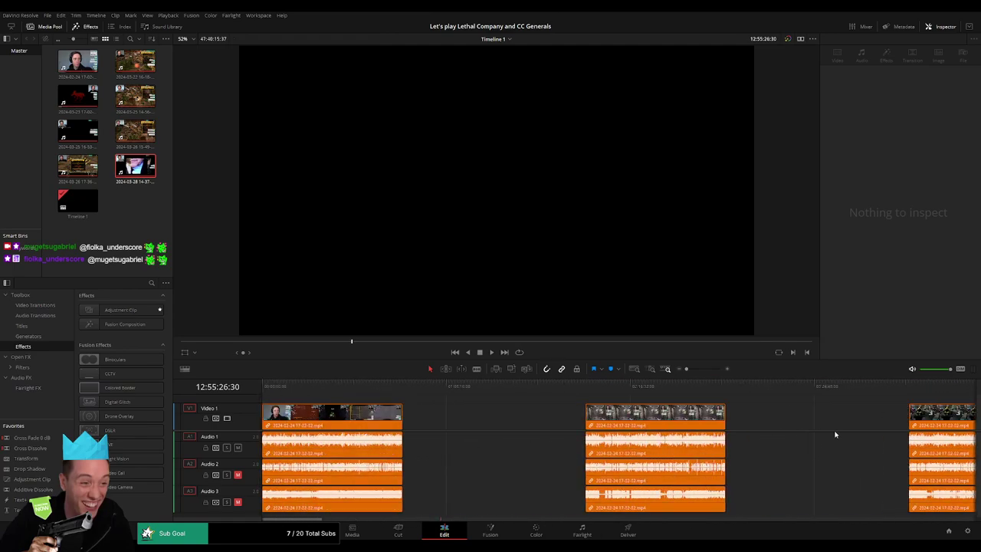
click(463, 422)
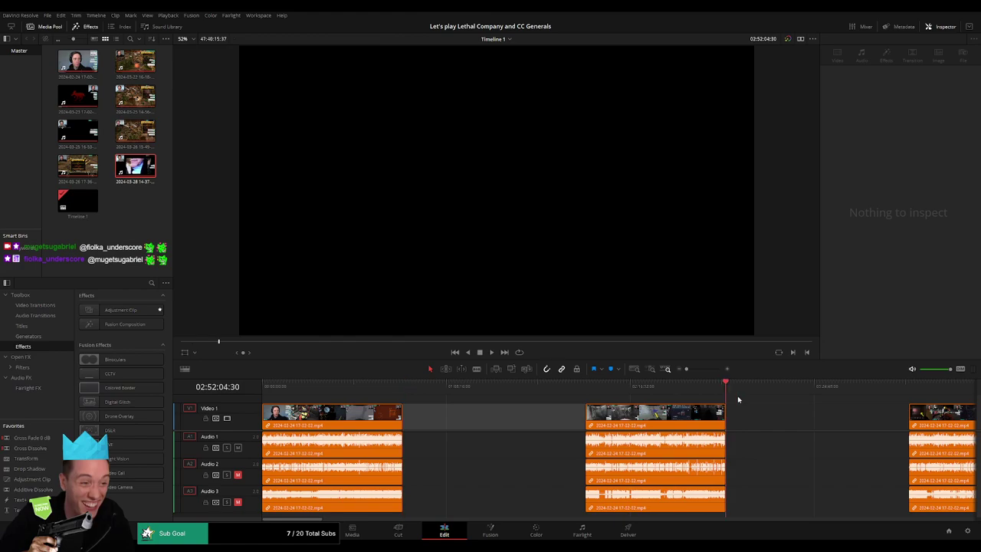
scroll(738, 399, right, 3)
key(Down)
key(Down)
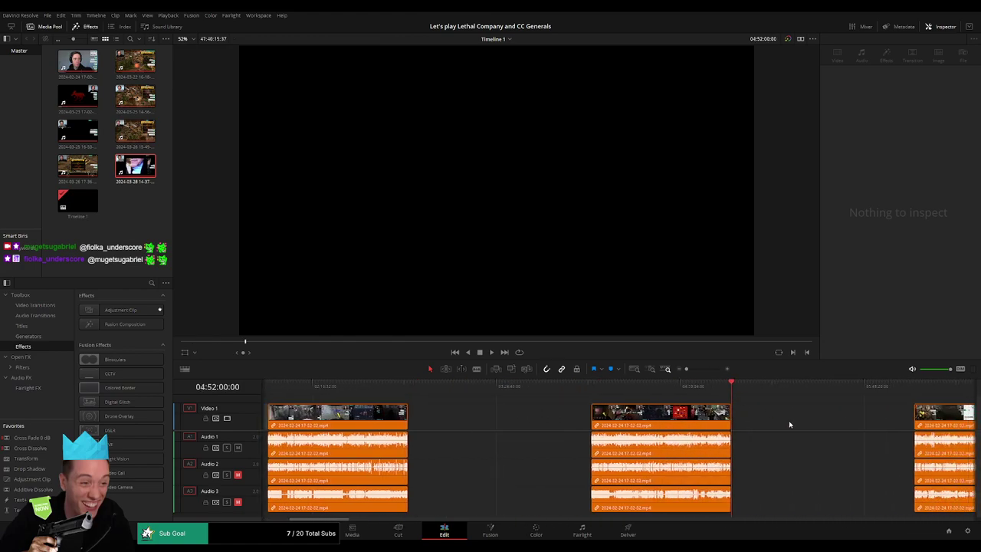
scroll(789, 424, right, 3)
key(Down)
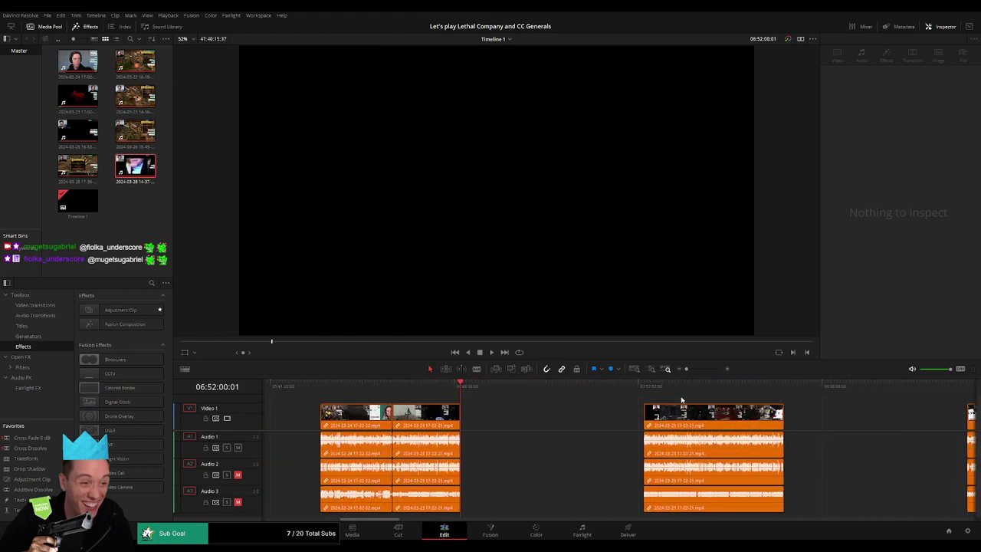
key(Down)
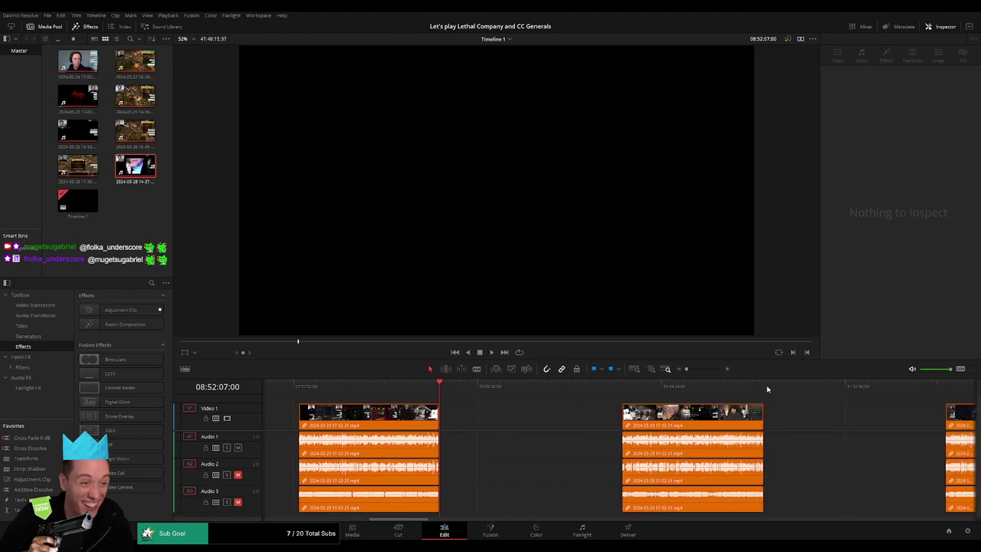
key(Down)
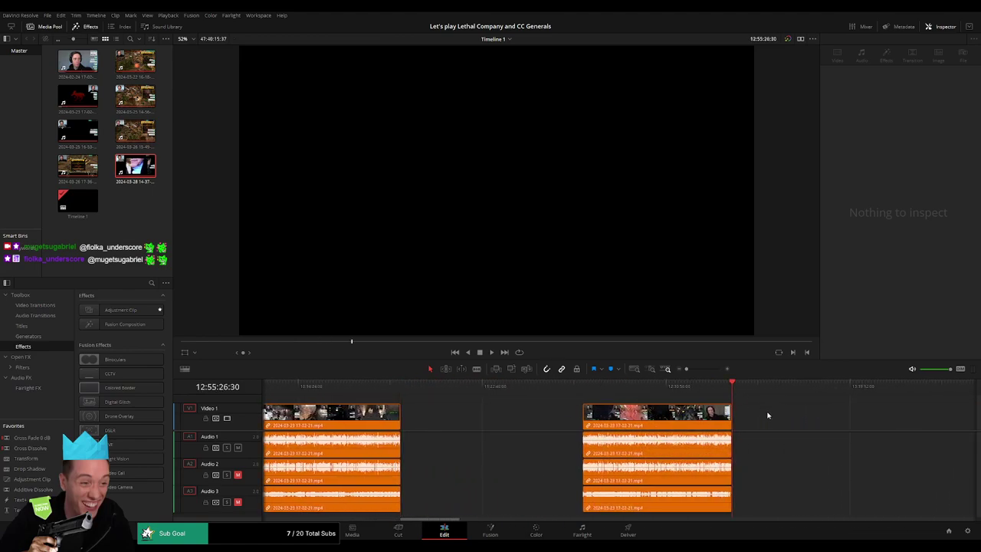
key(m)
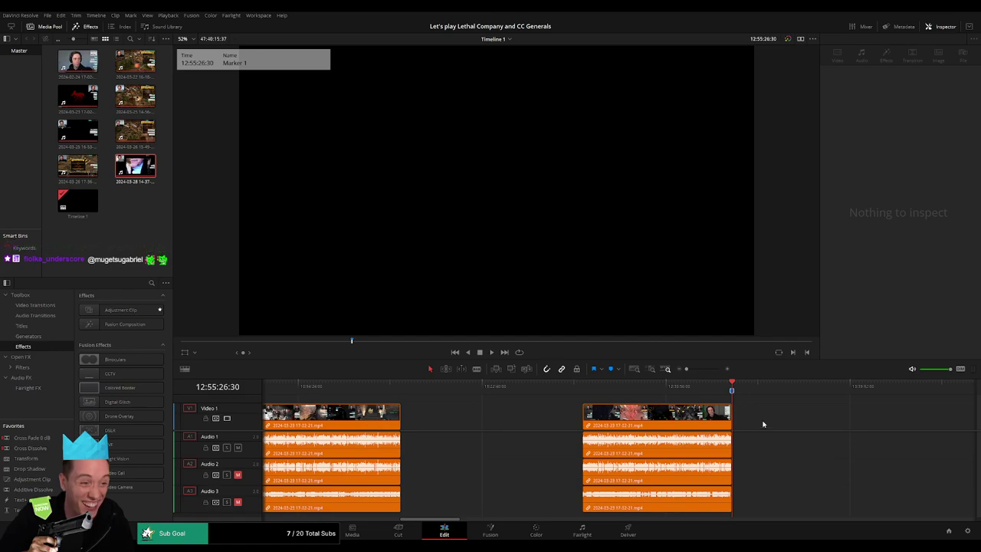
Label the 12:55:26:30 marker '7 episodes' in red, then scroll past the clips
key(ctrl+z)
click(774, 419)
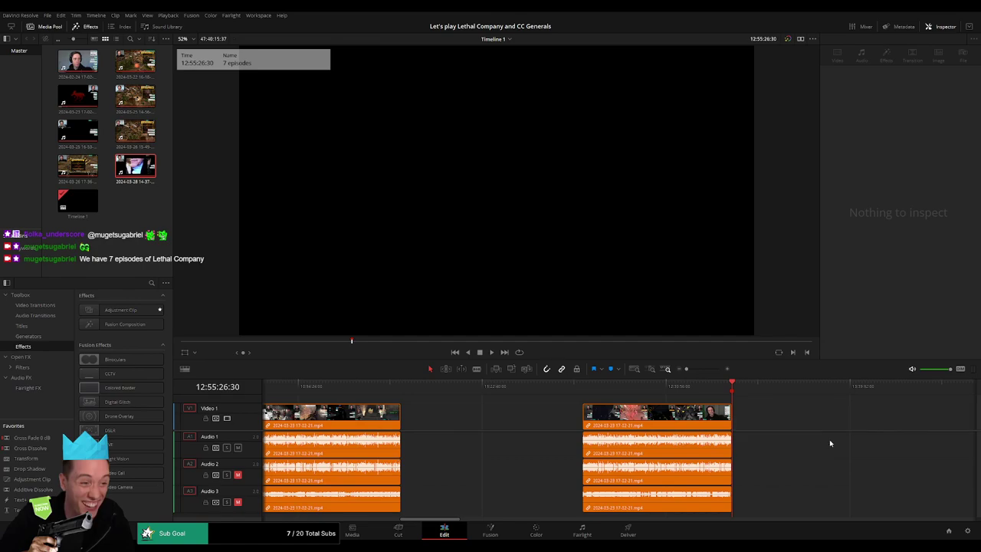
scroll(659, 373, right, 3)
scroll(670, 429, right, 5)
Park the playhead just after 14:00:00:00 and select the later green footage clips
scroll(574, 421, right, 5)
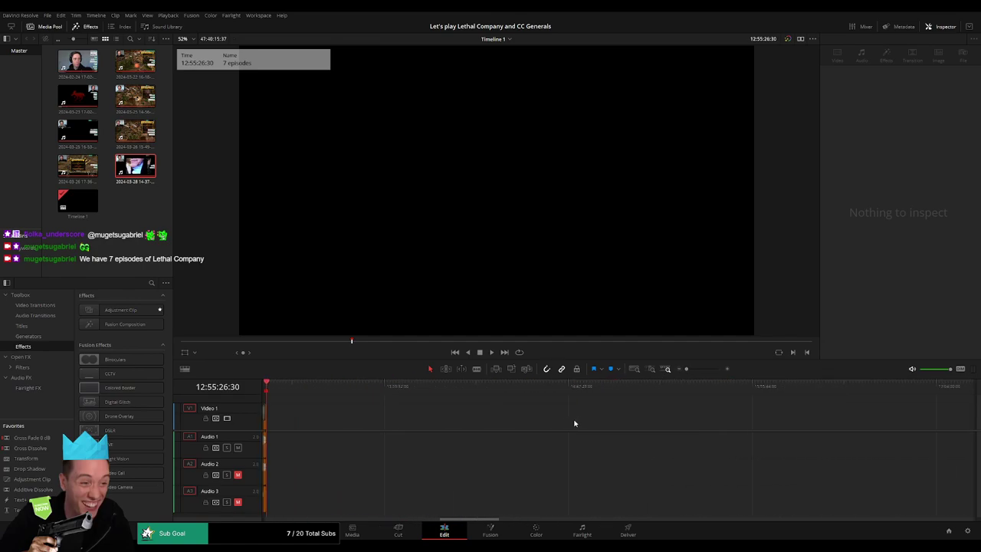
scroll(509, 425, right, 3)
scroll(509, 425, left, 10)
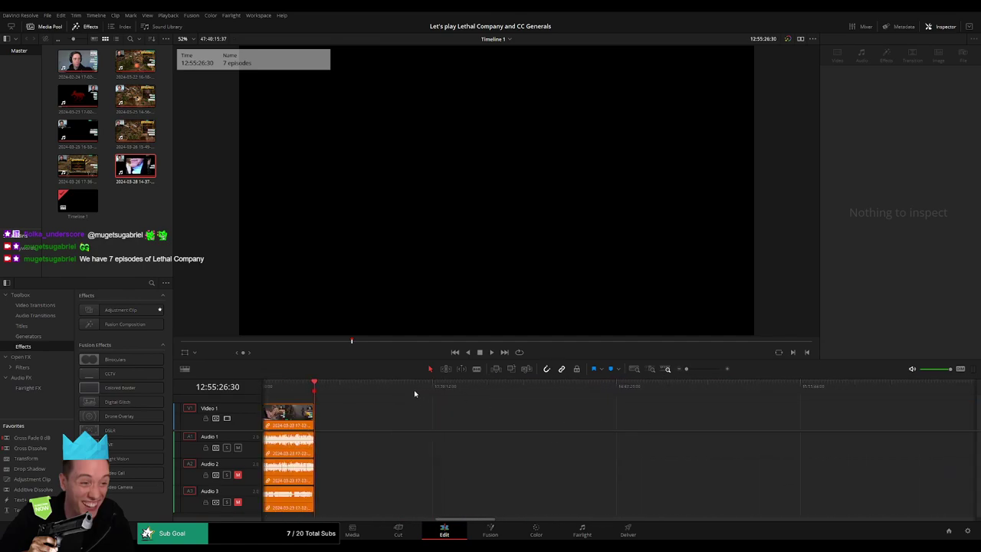
drag(415, 393, 633, 403)
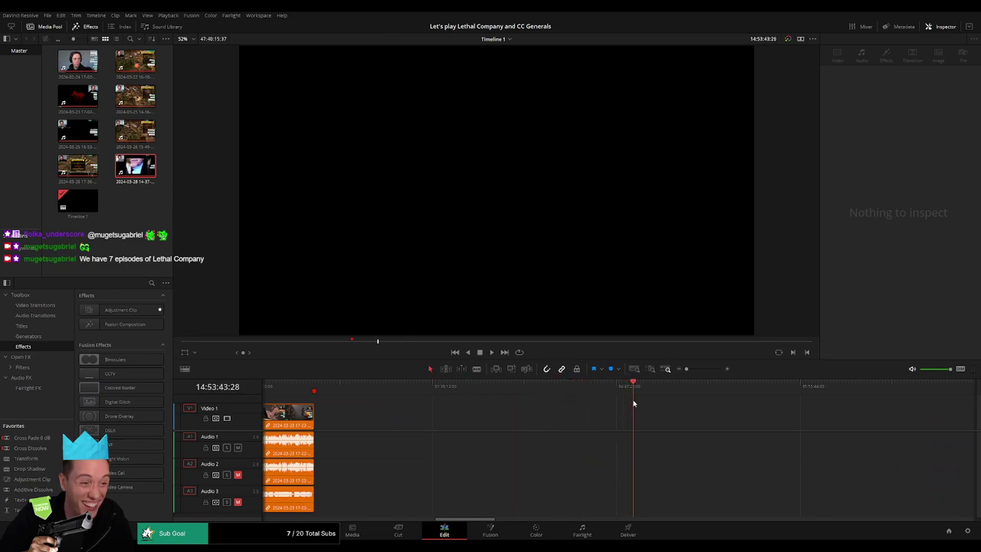
drag(324, 386, 489, 393)
scroll(632, 394, up, 3)
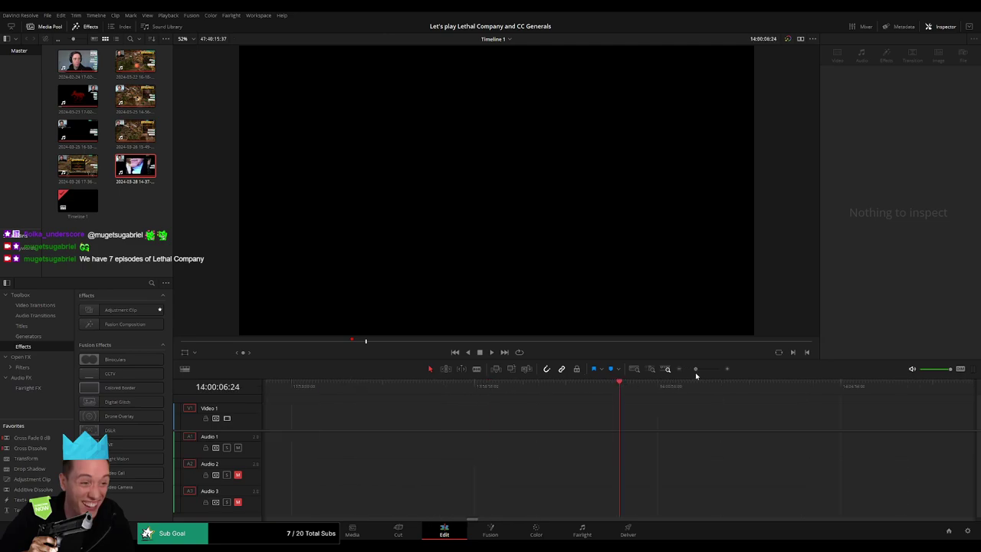
drag(619, 392, 613, 391)
key(Left)
key(Left)
key(Left)
scroll(712, 373, down, 3)
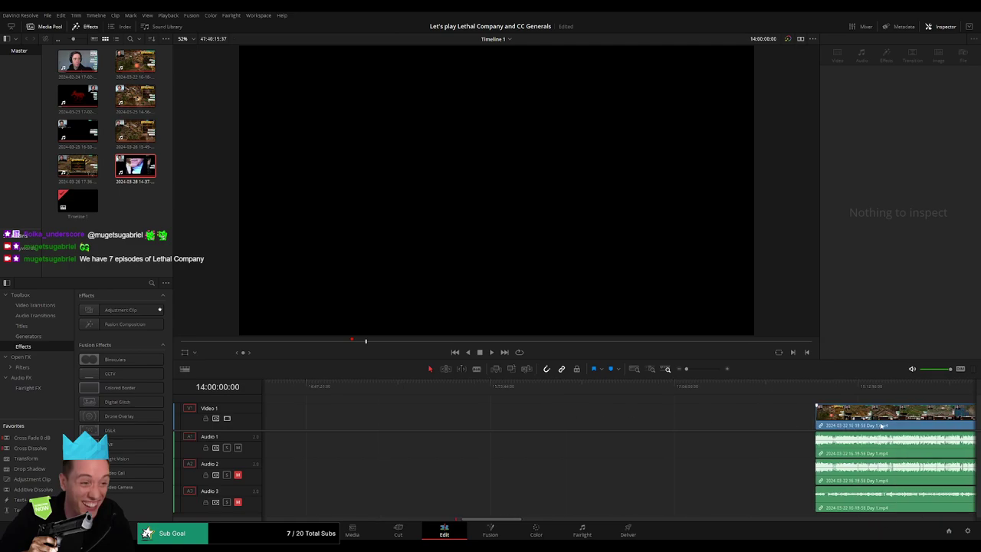
Move the green footage to 14:00:00:00, blade it about 1.5 seconds in, select the opening piece
mouse_move(881, 418)
mouse_down()
mouse_move(412, 433)
mouse_move(561, 404)
mouse_up()
scroll(561, 404, up, 2)
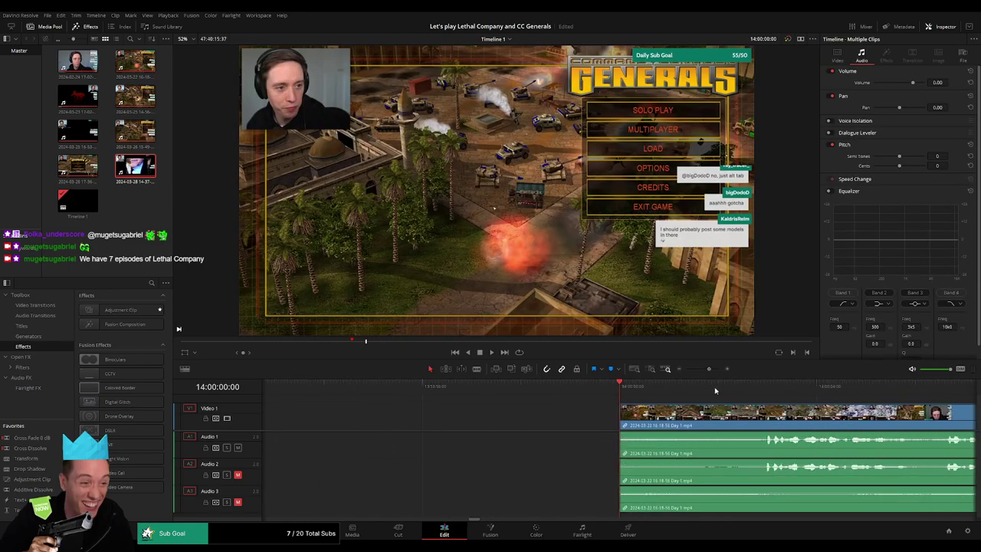
key(space)
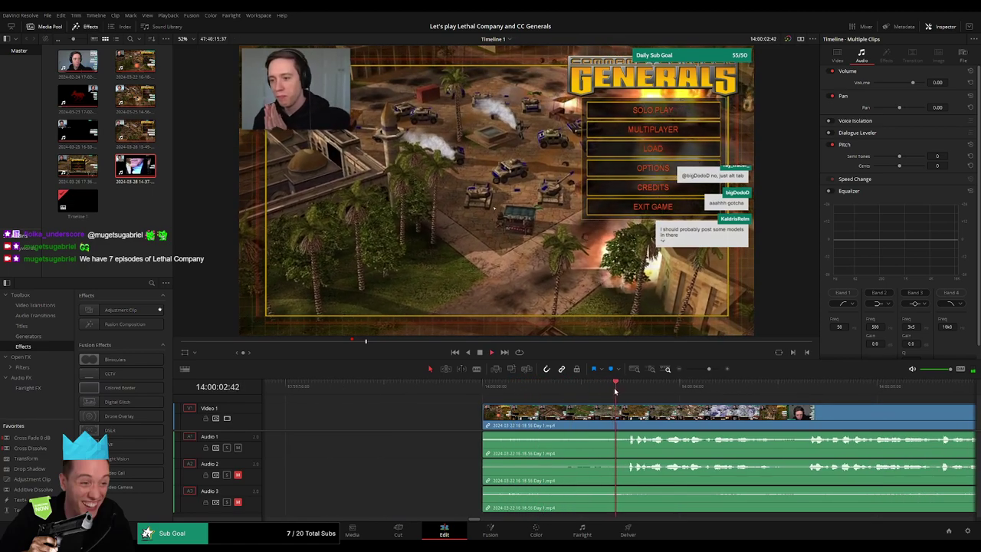
drag(626, 392, 557, 392)
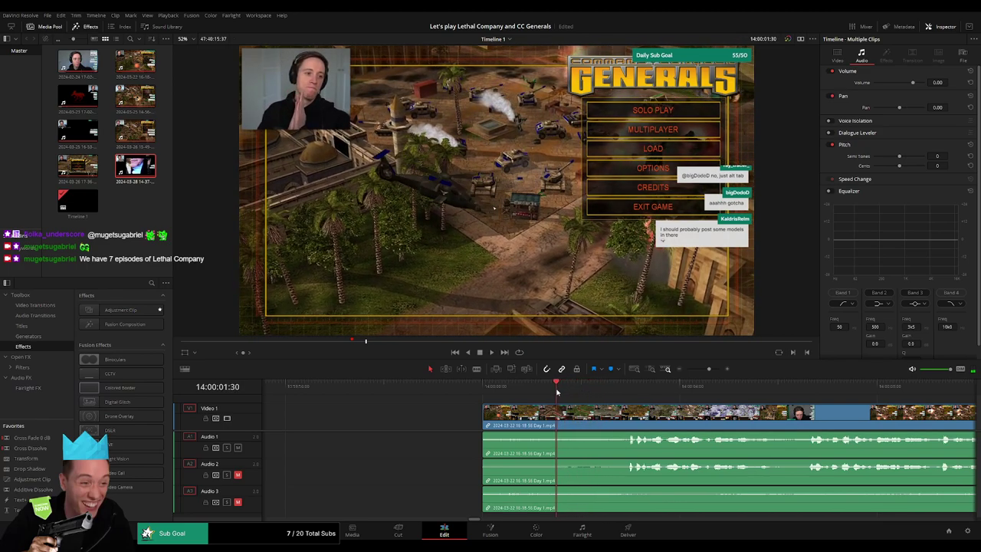
key(ctrl+b)
key(Home)
click(521, 418)
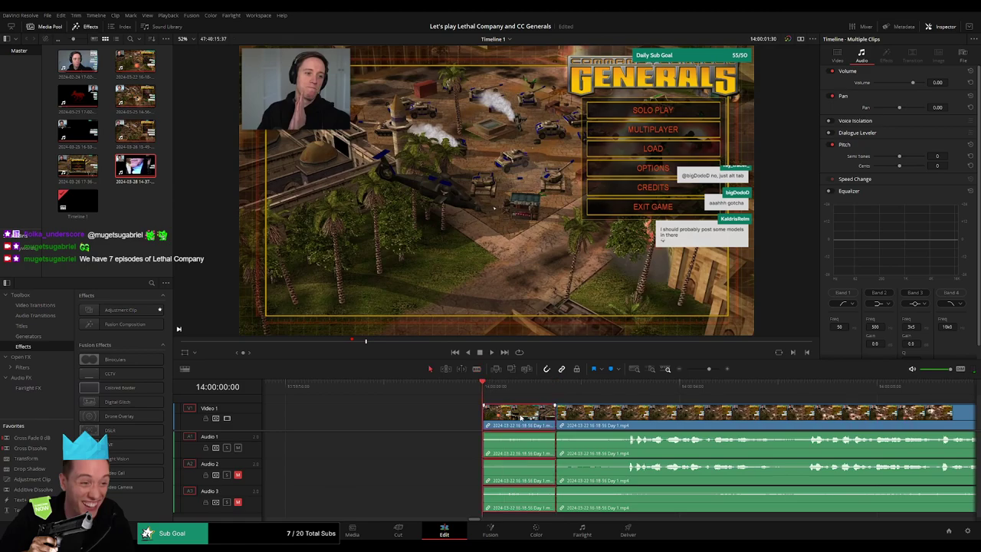
Delete the opening piece, close the gap, and add one-second fade-ins on Audio 1–3
key(BackSpace)
drag(566, 414, 491, 414)
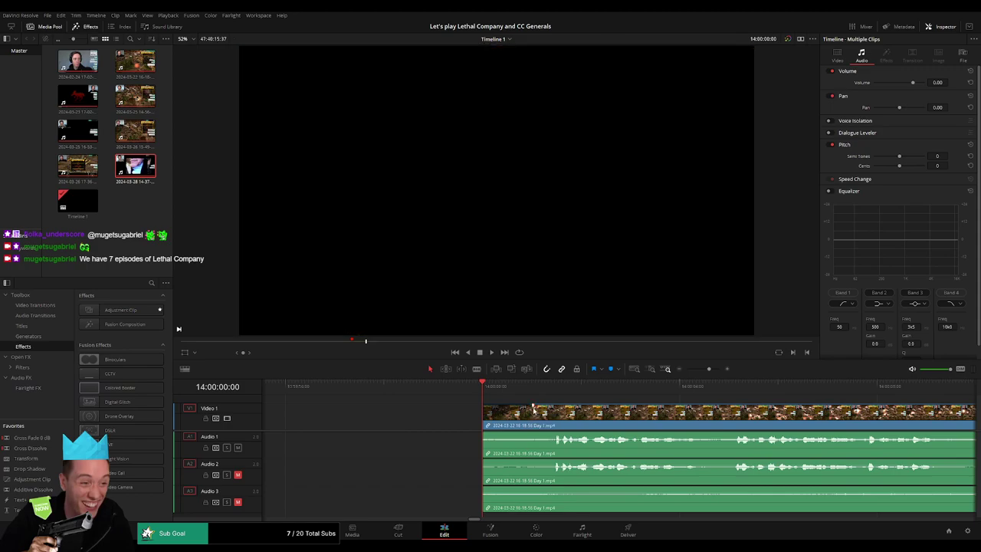
drag(485, 430, 534, 434)
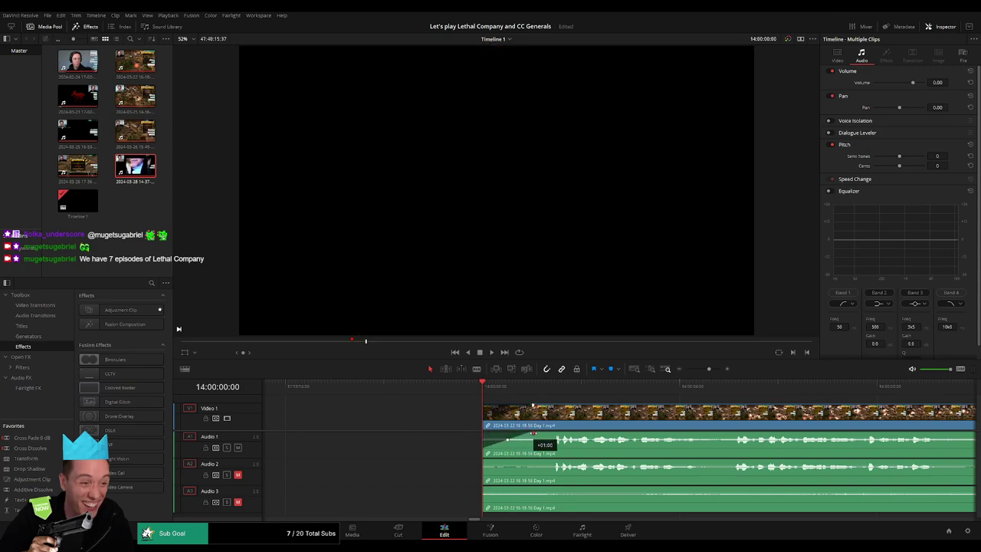
drag(485, 458, 533, 462)
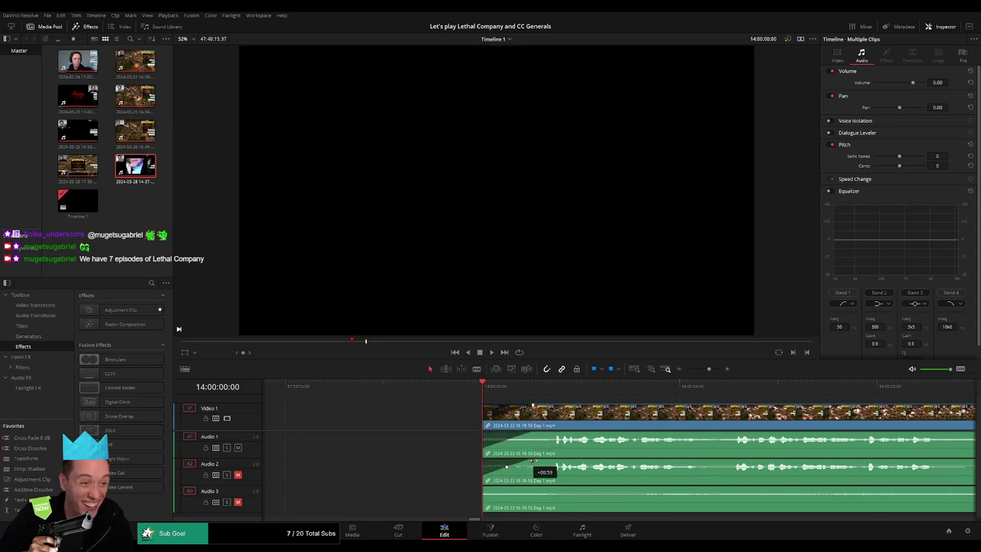
drag(485, 487, 530, 487)
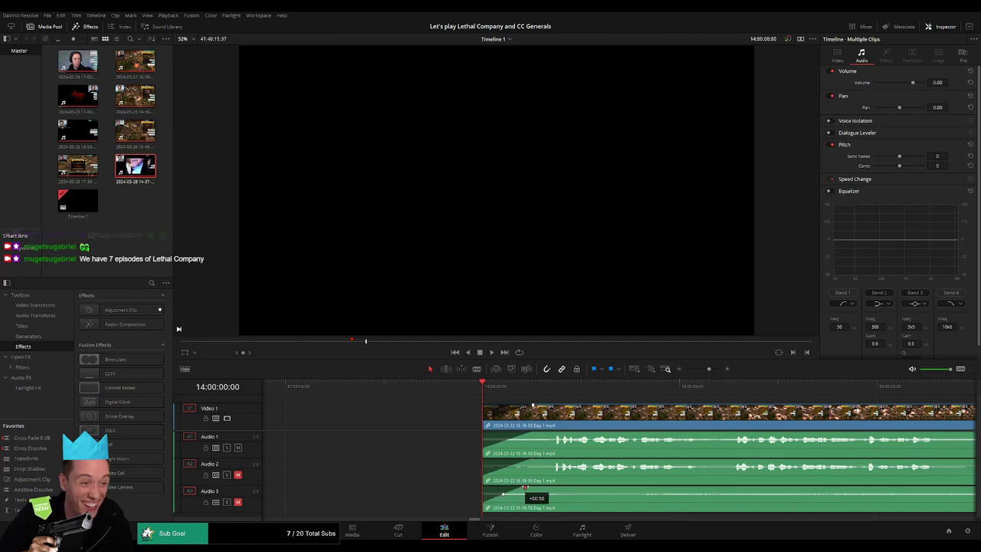
drag(712, 367, 677, 371)
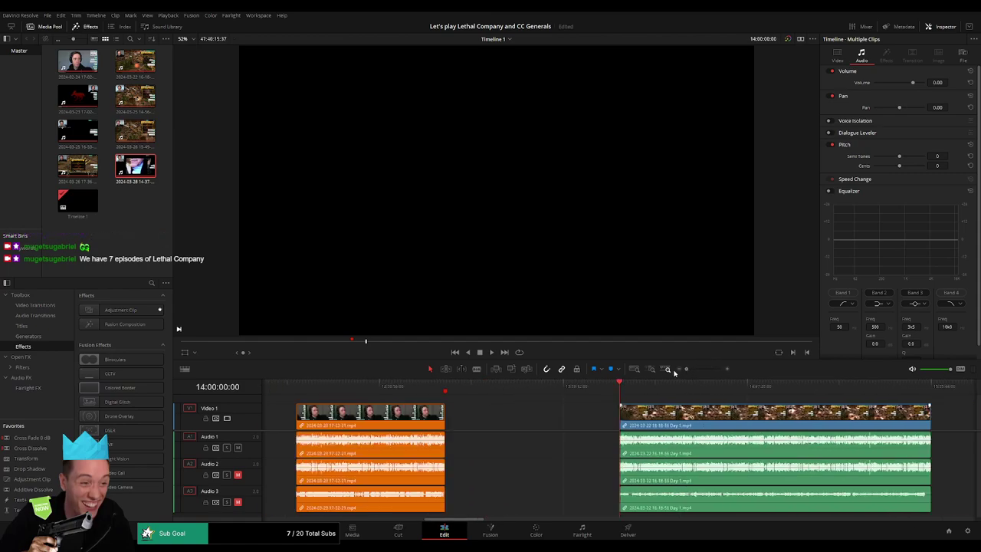
key(space)
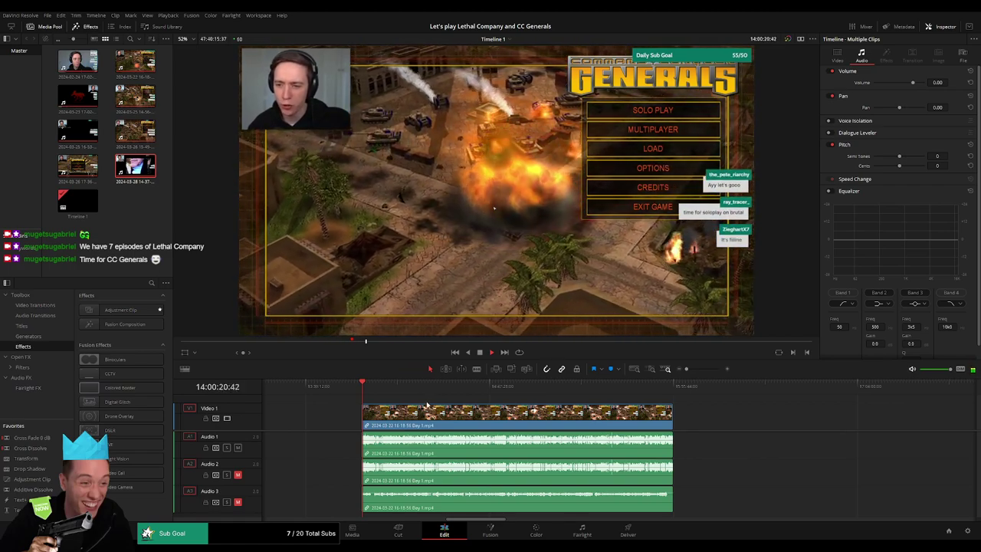
scroll(439, 402, right, 3)
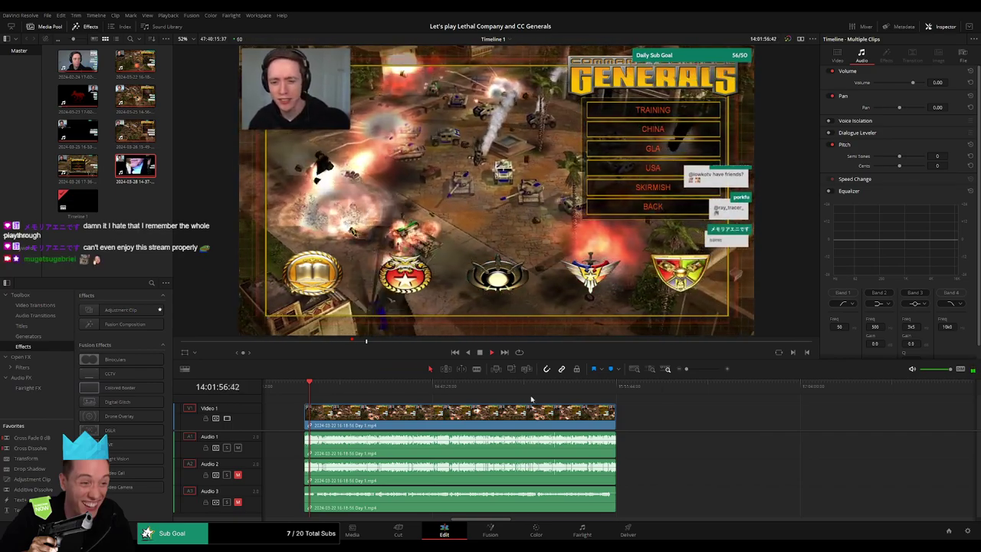
Scrub forward through the Day 1 footage and set the playhead exactly at 14:52:00:00
scroll(667, 418, up, 3)
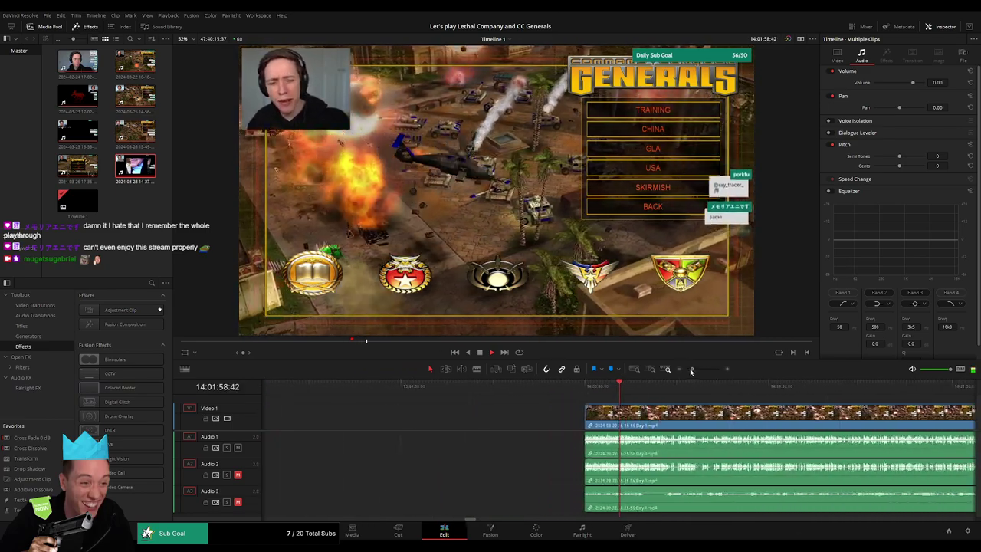
scroll(666, 414, down, 5)
drag(393, 386, 701, 395)
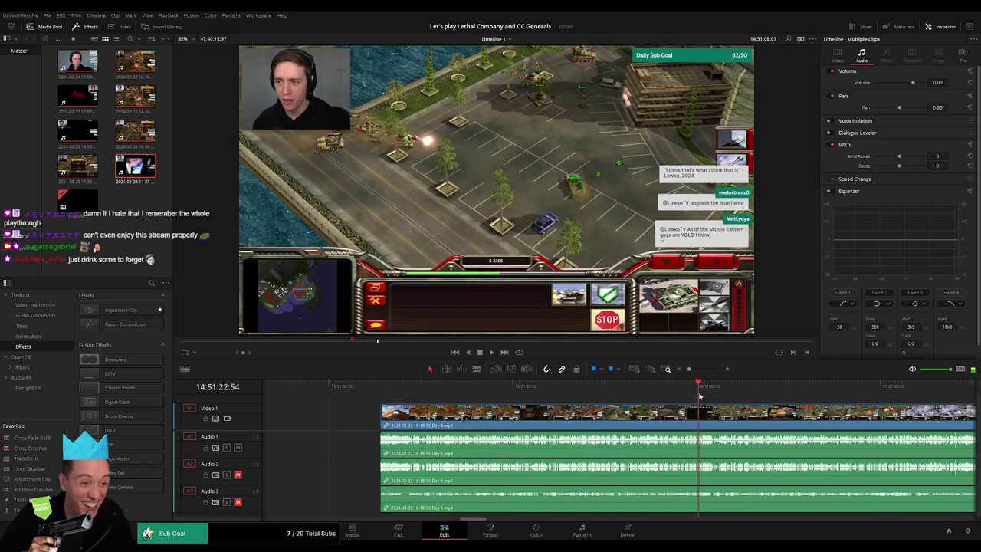
key(space)
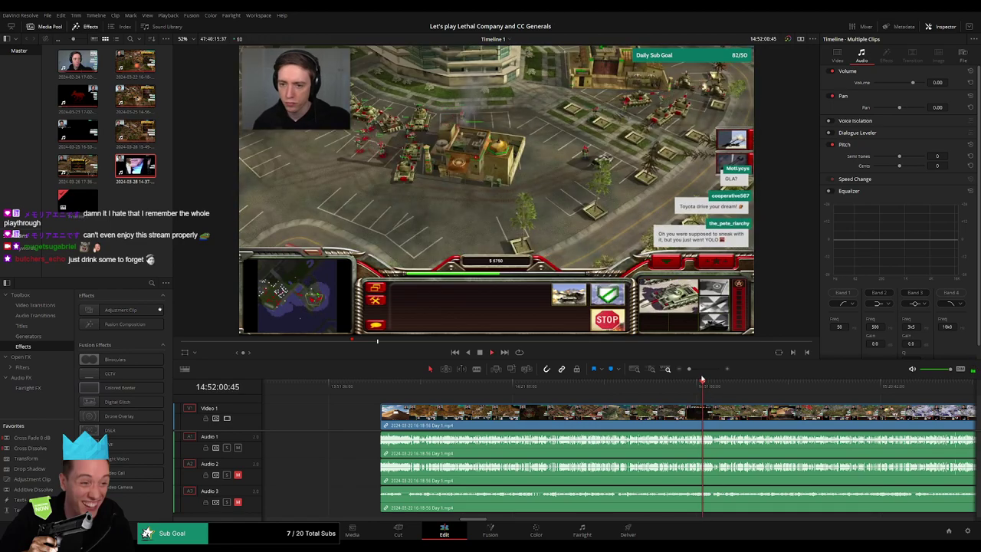
drag(688, 368, 705, 369)
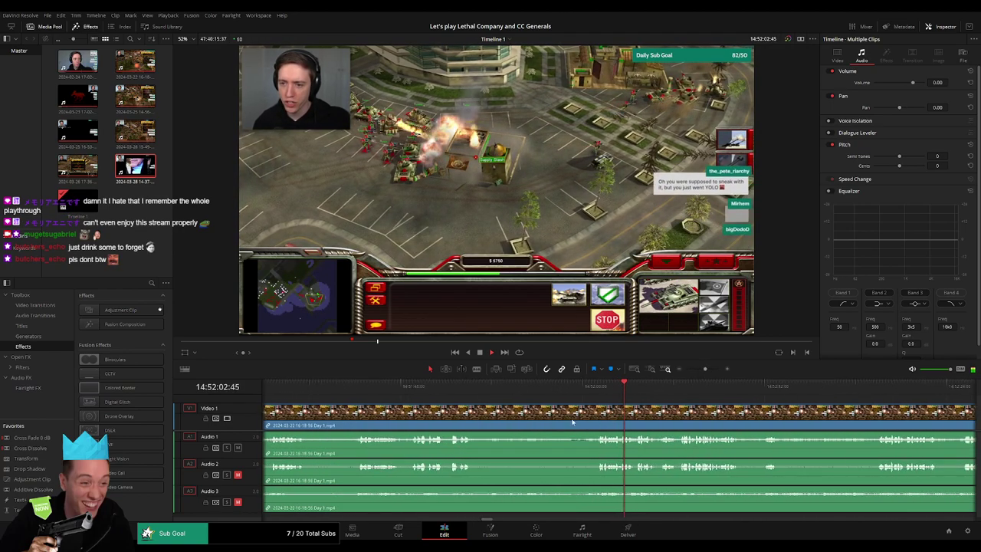
drag(455, 384, 597, 392)
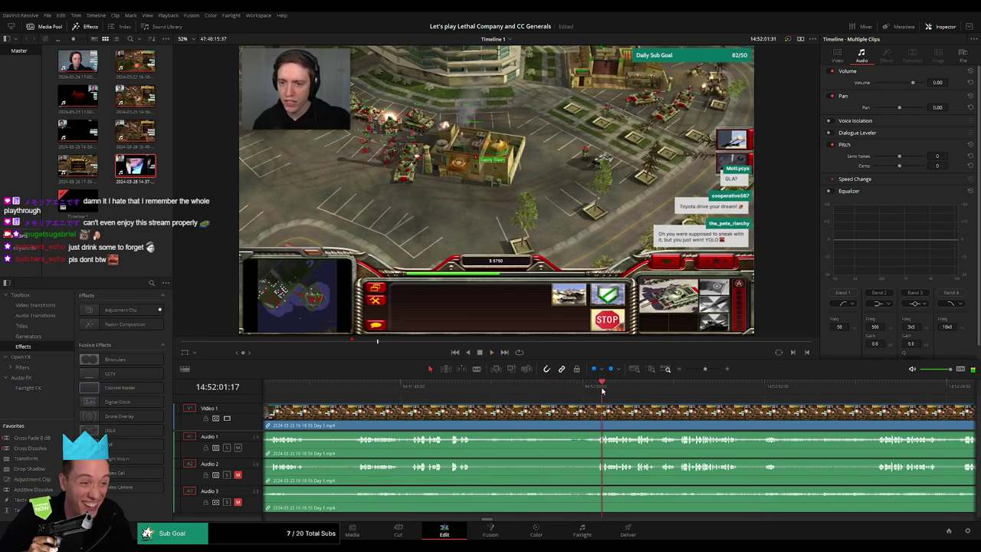
click(595, 389)
drag(595, 389, 582, 409)
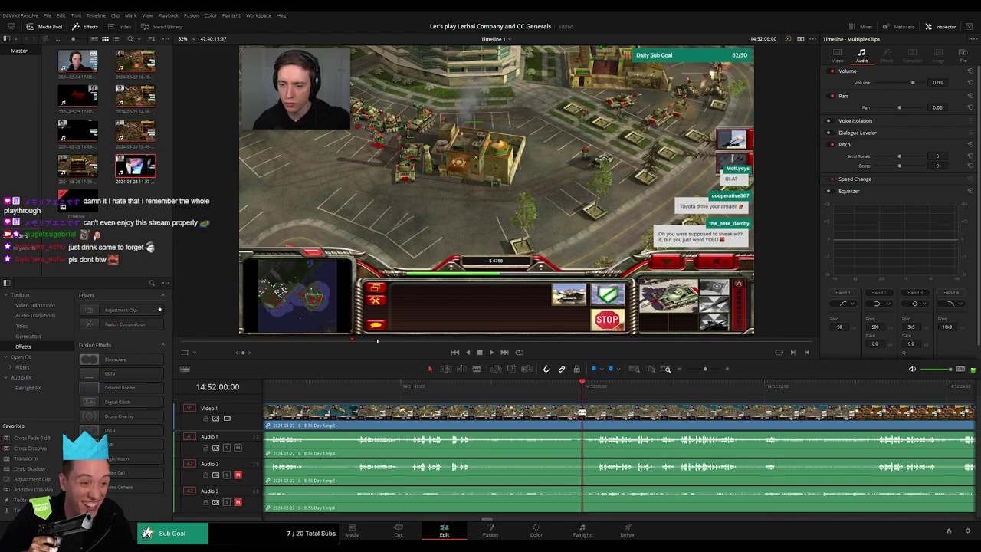
Cut all tracks at 14:52:00:00 and crossfade the audio across the cut, trimming Audio 3
key(ctrl+b)
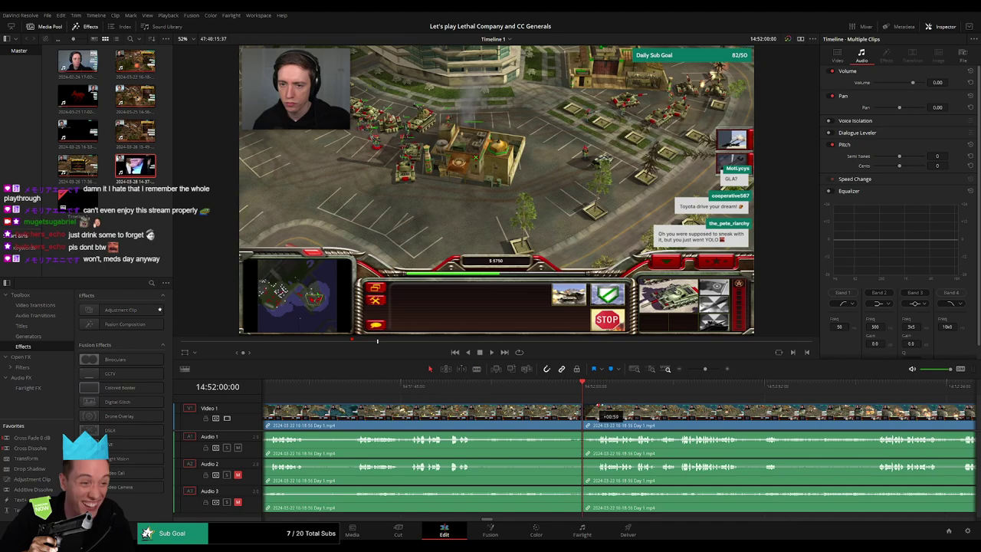
drag(600, 415, 584, 409)
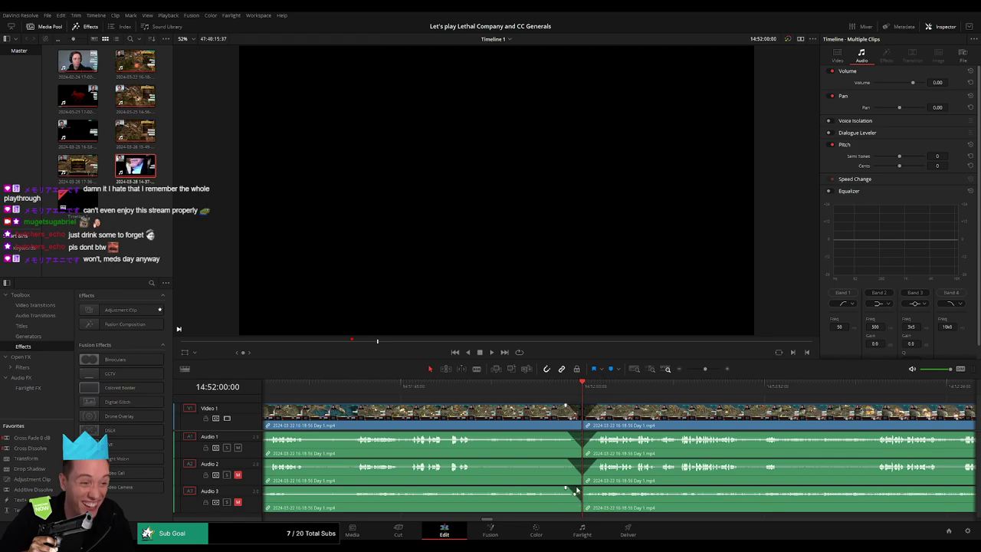
drag(576, 491, 584, 488)
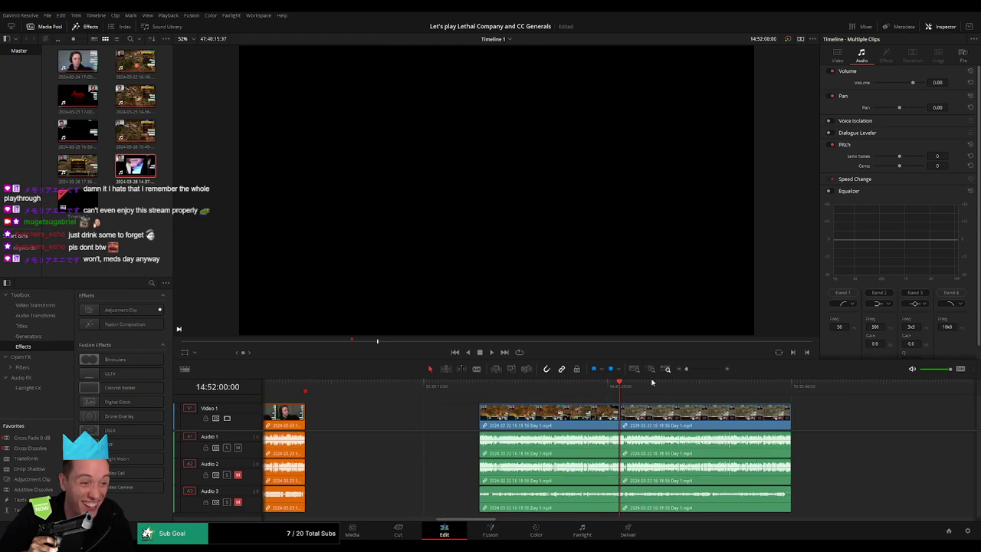
drag(706, 370, 686, 370)
Reposition the later footage piece further along the timeline and deselect the clips
scroll(546, 412, right, 2)
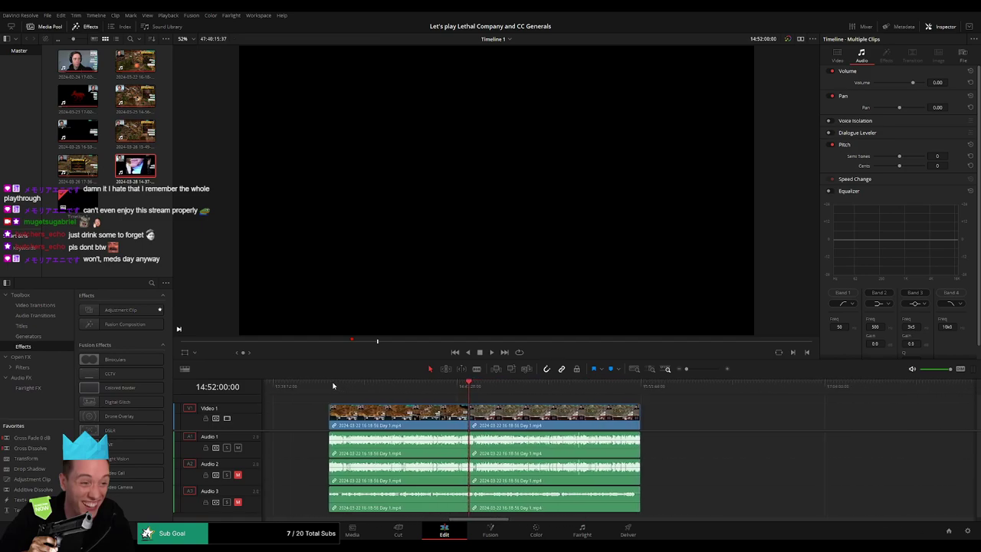
scroll(474, 394, right, 3)
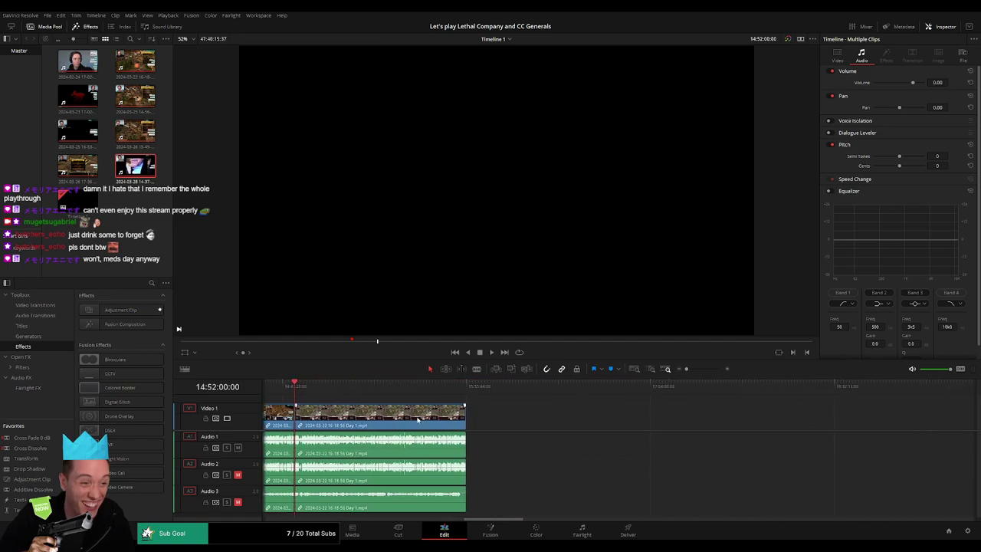
drag(410, 419, 682, 420)
click(408, 419)
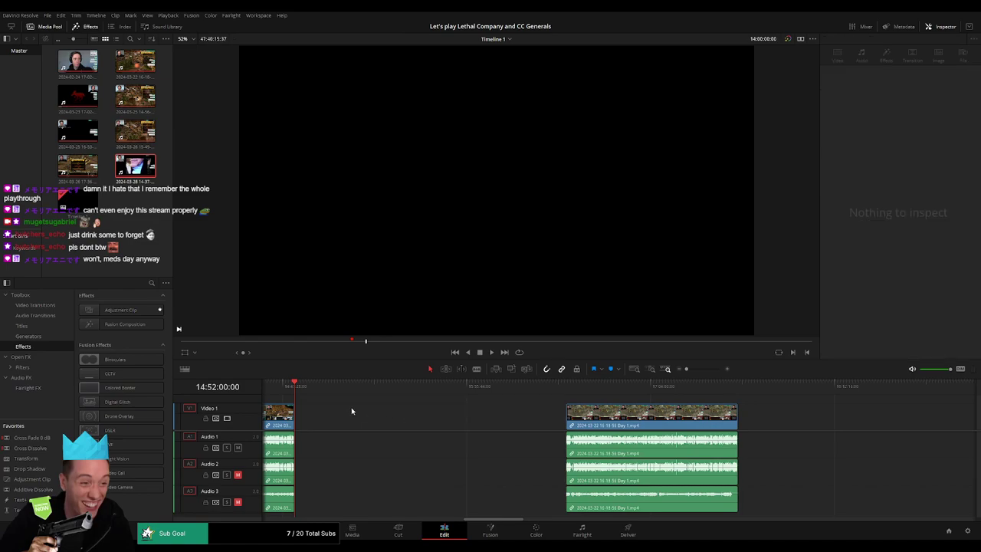
Pull the second Day 1 clip group left to the playhead and play from the join
drag(303, 389, 473, 399)
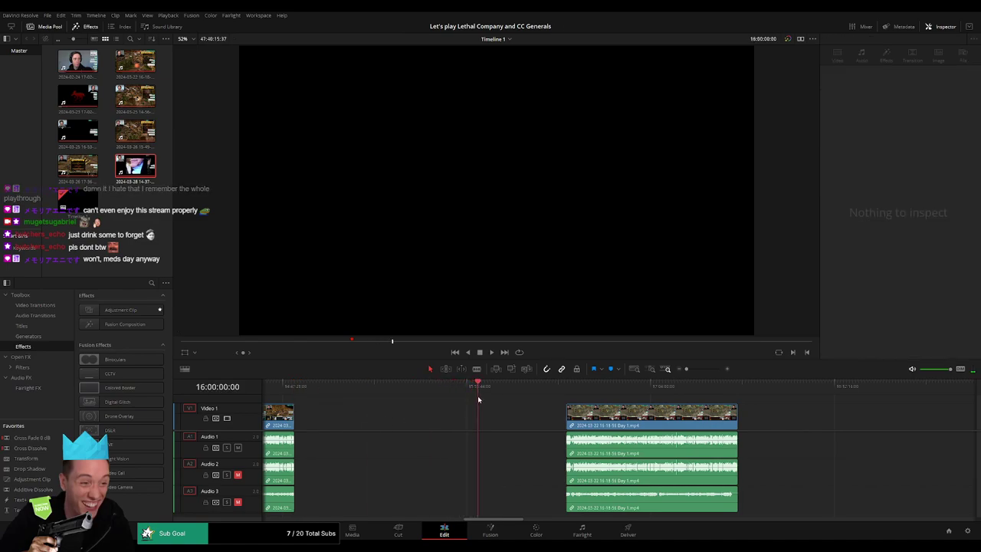
drag(601, 412, 512, 408)
key(space)
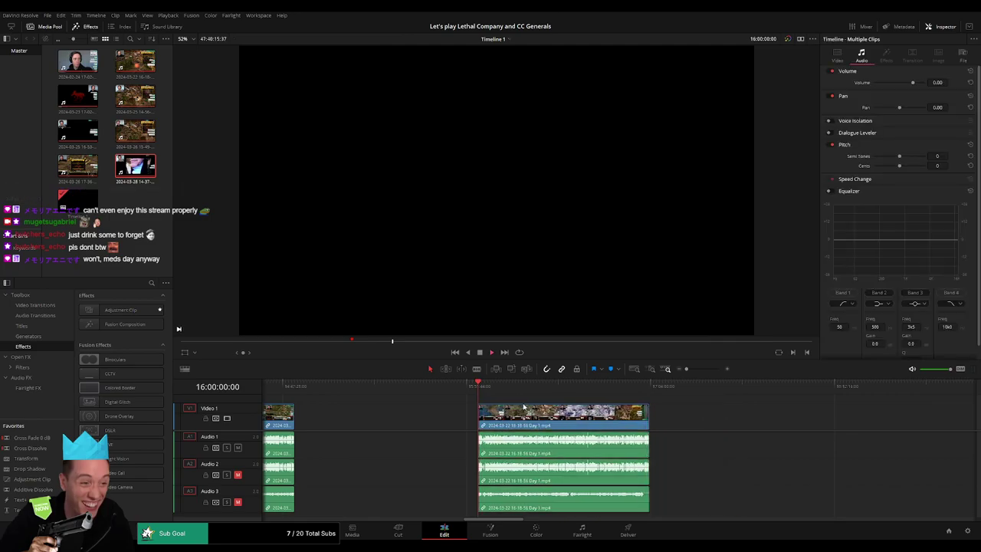
Split the clips on the video and all three audio tracks at 16:52:04:00
drag(372, 390, 504, 393)
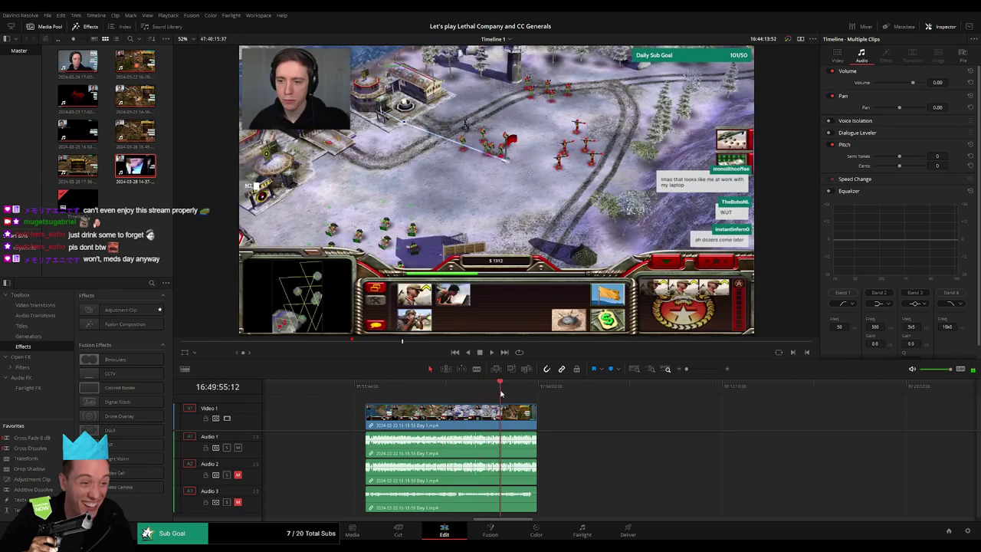
key(space)
drag(686, 369, 706, 370)
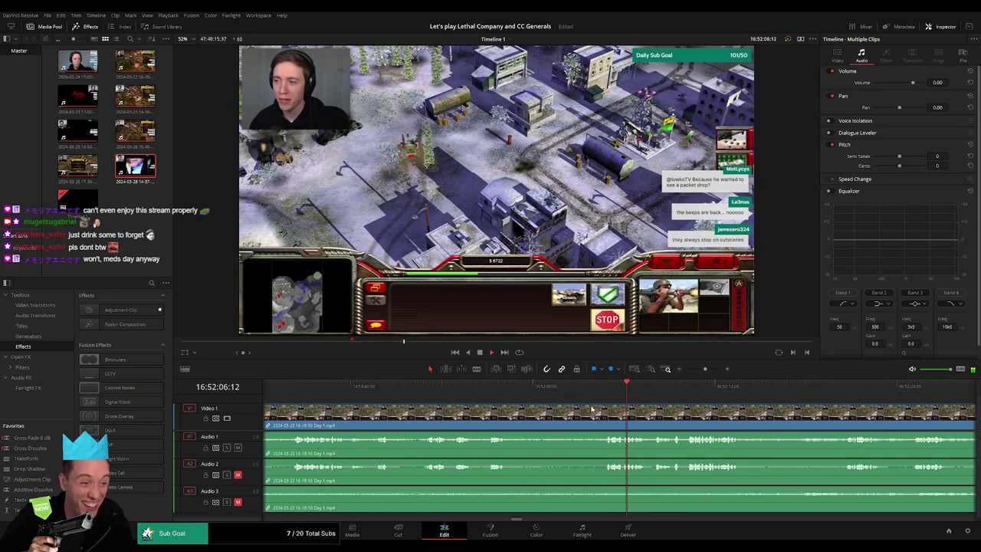
click(487, 392)
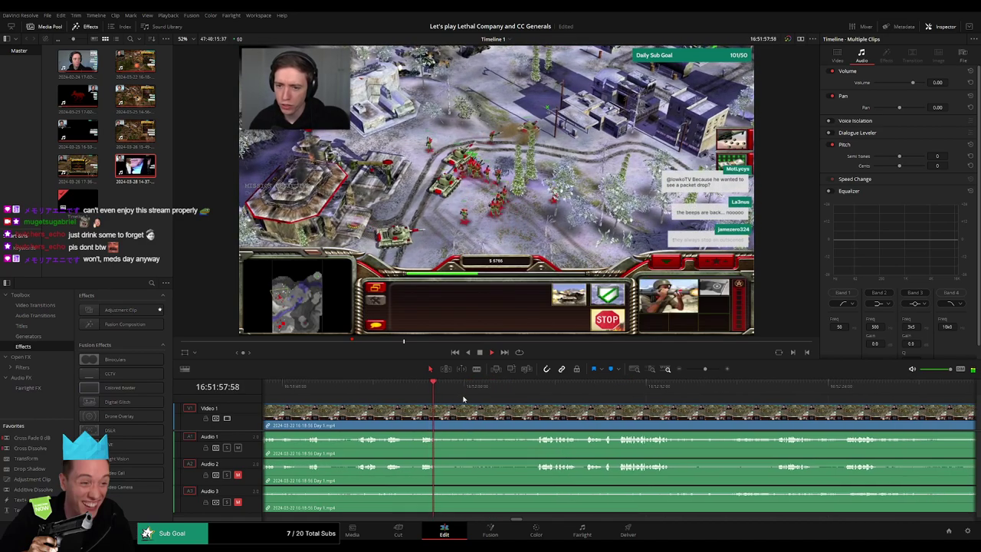
mouse_move(521, 391)
mouse_down()
mouse_move(538, 390)
mouse_move(526, 390)
mouse_up()
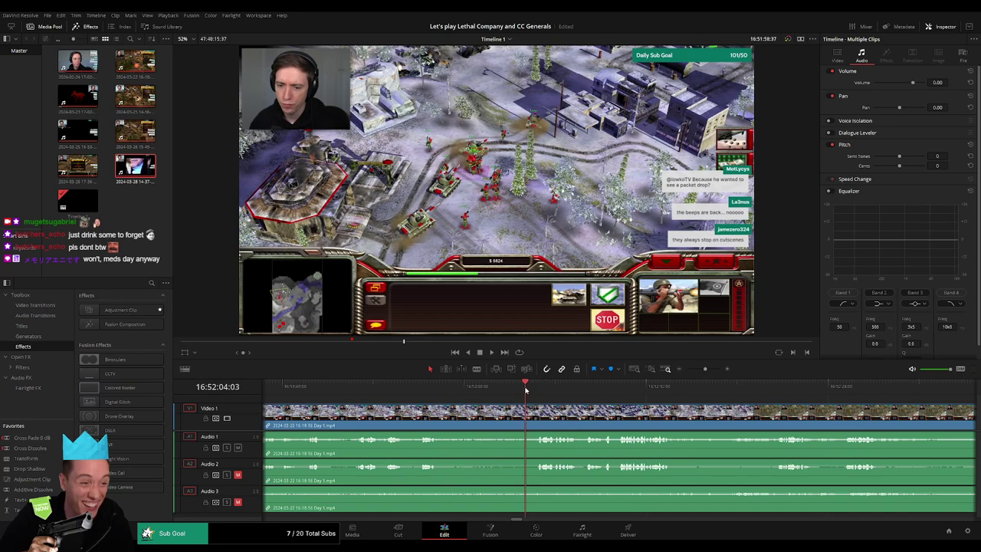
key(ctrl+b)
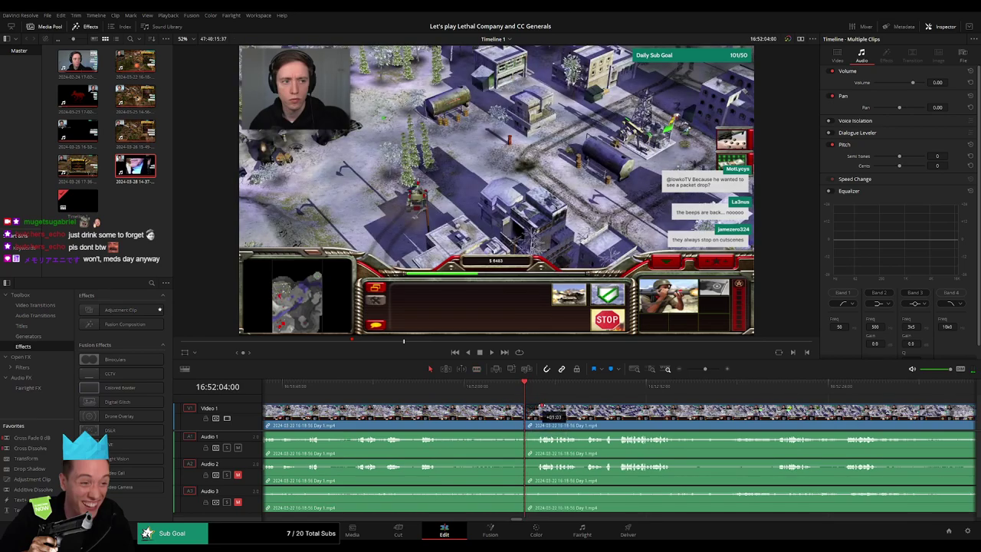
Add roughly one-second audio fades at the 16:52:04:00 cut on Audio 1, 2 and 3
drag(541, 409, 507, 407)
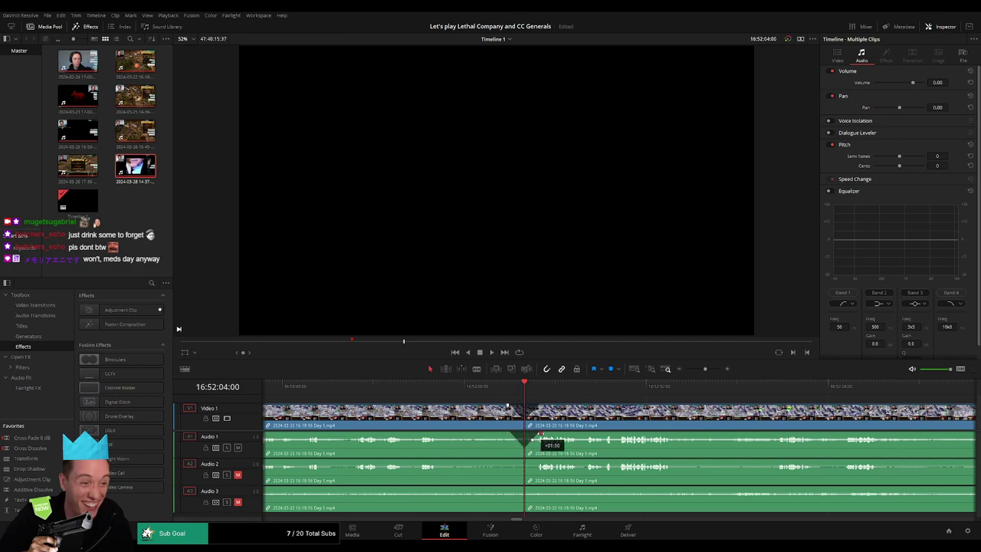
drag(541, 435, 541, 433)
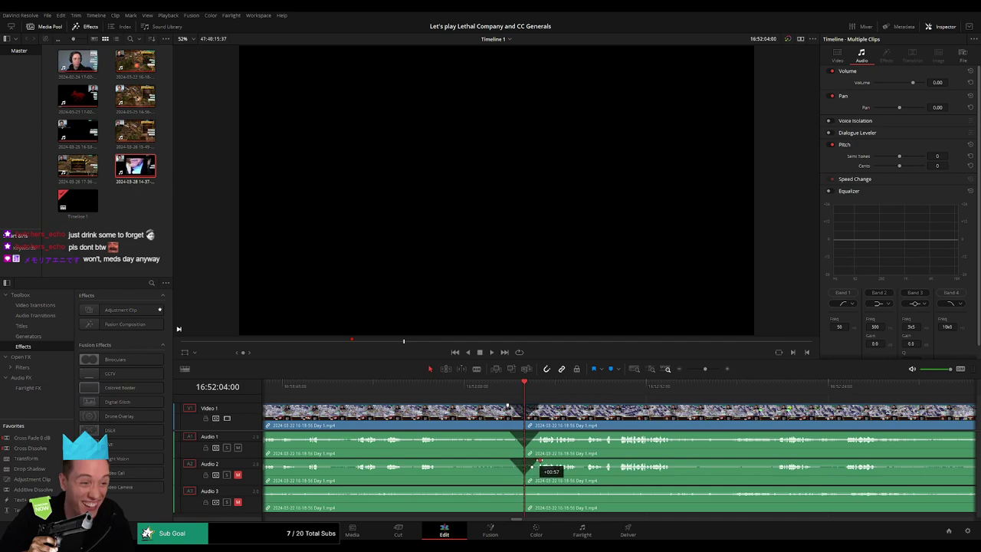
drag(541, 464, 540, 465)
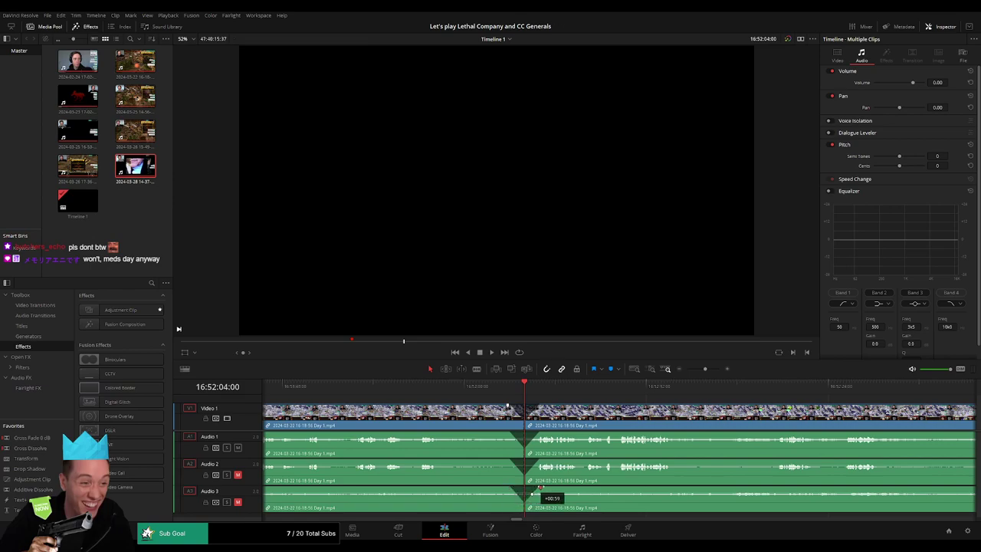
Play back across the faded cut, then jump ahead and zoom out to check later footage
key(space)
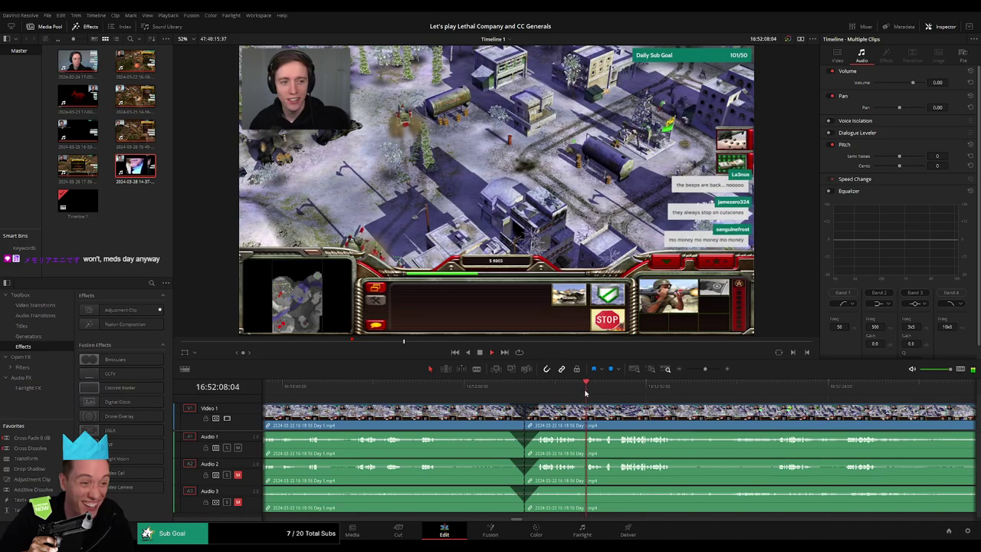
click(619, 389)
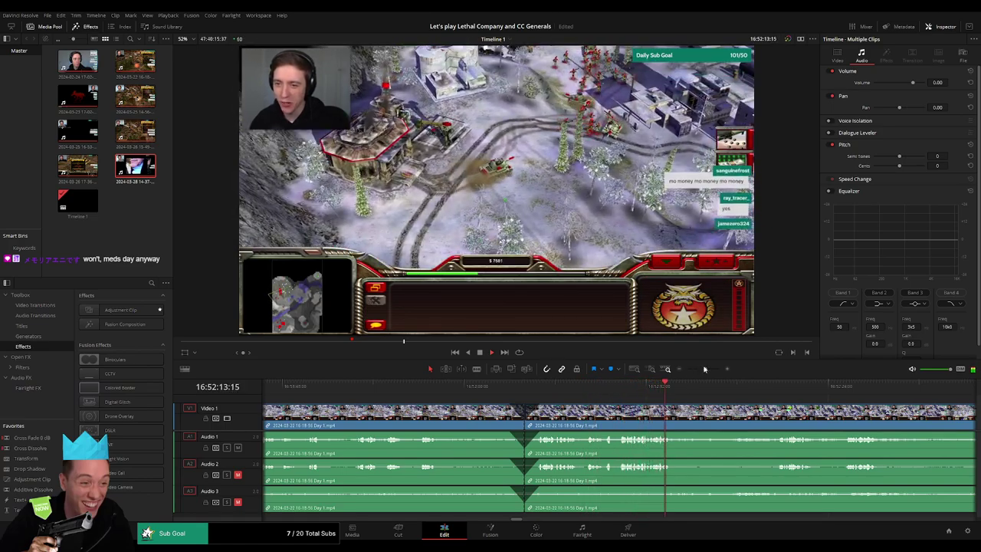
click(686, 373)
scroll(682, 416, down, 1)
scroll(577, 408, down, 1)
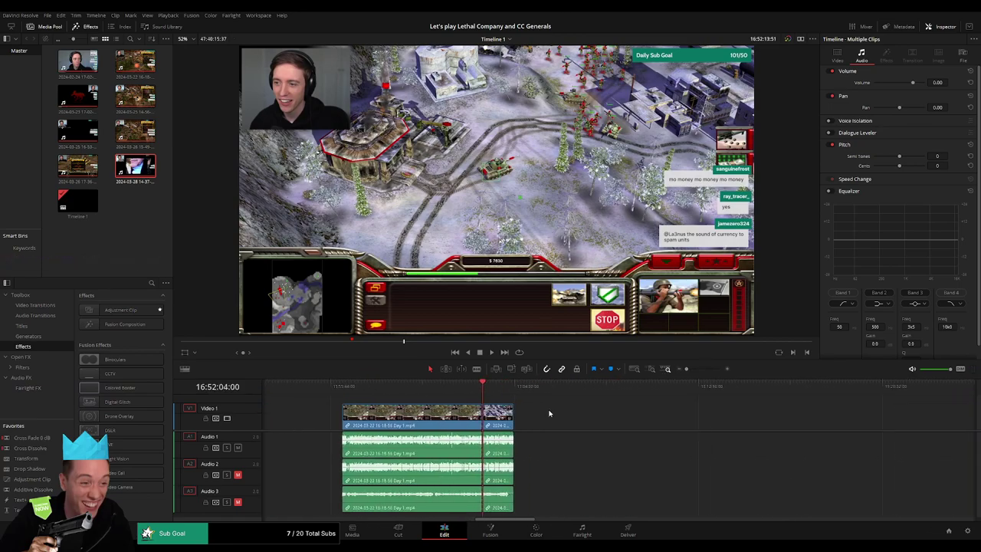
Move the short trailing clip so it starts at the playhead at 18:00:00:00
drag(486, 416, 663, 429)
click(464, 421)
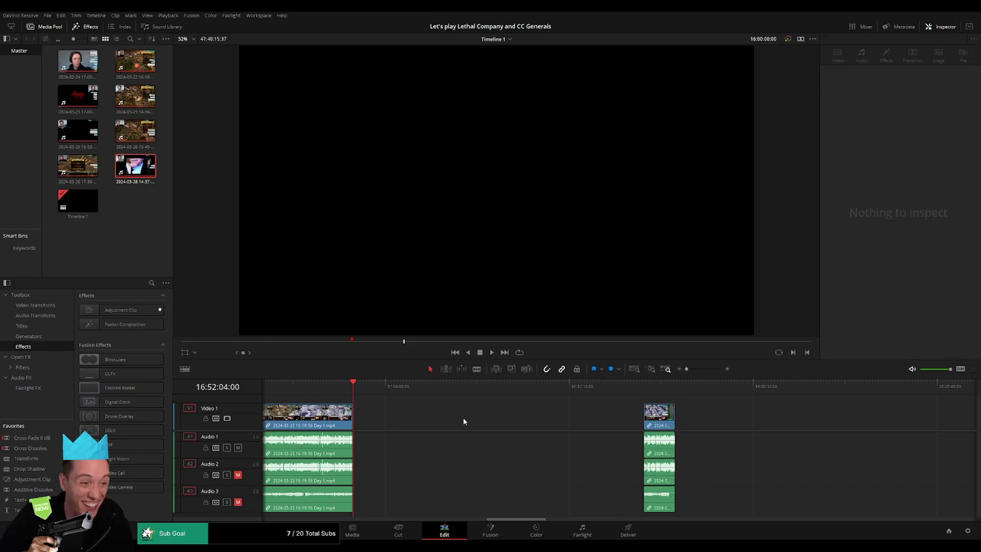
drag(364, 388, 497, 408)
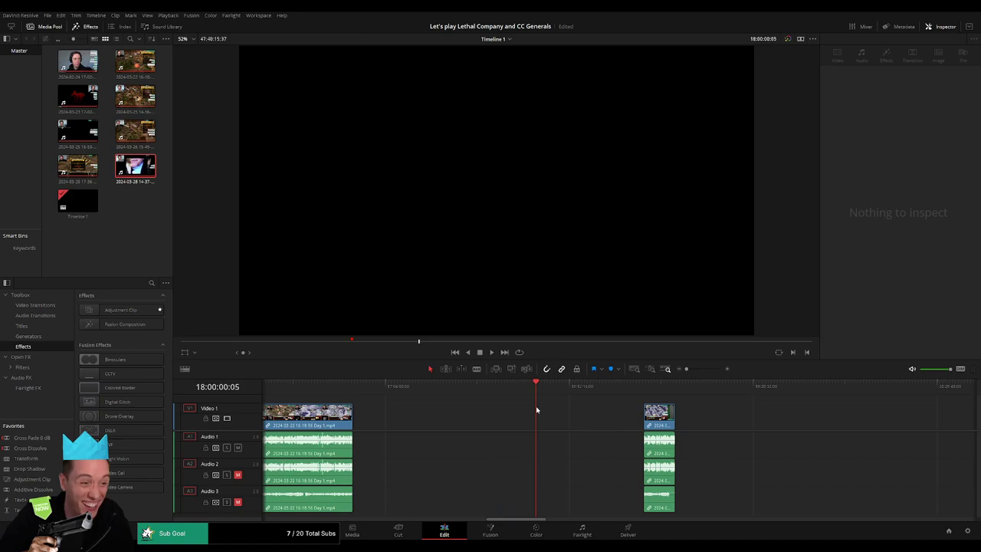
drag(657, 417, 550, 416)
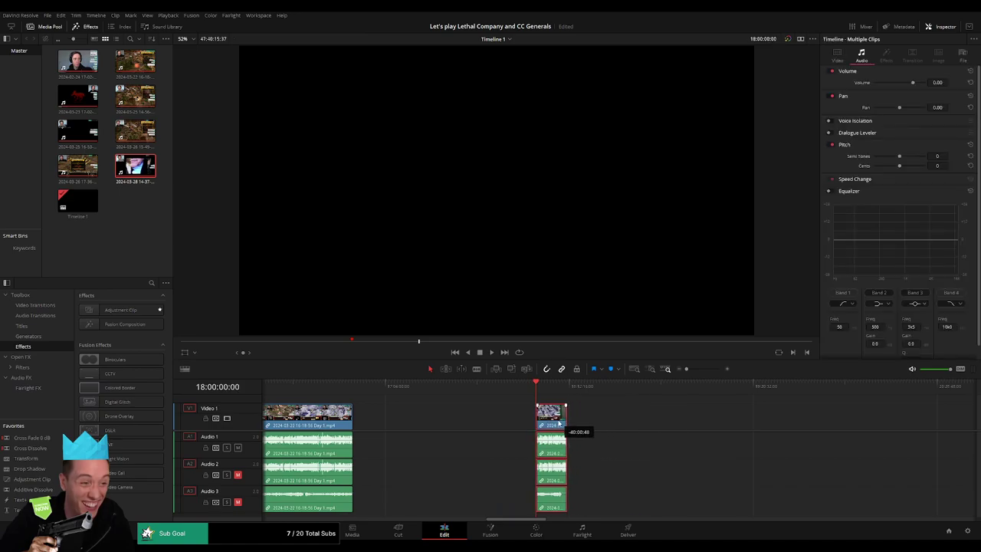
Slide the Day 2 clip group left until it sits against the short clip with no gap
scroll(697, 415, right, 3)
scroll(697, 416, right, 10)
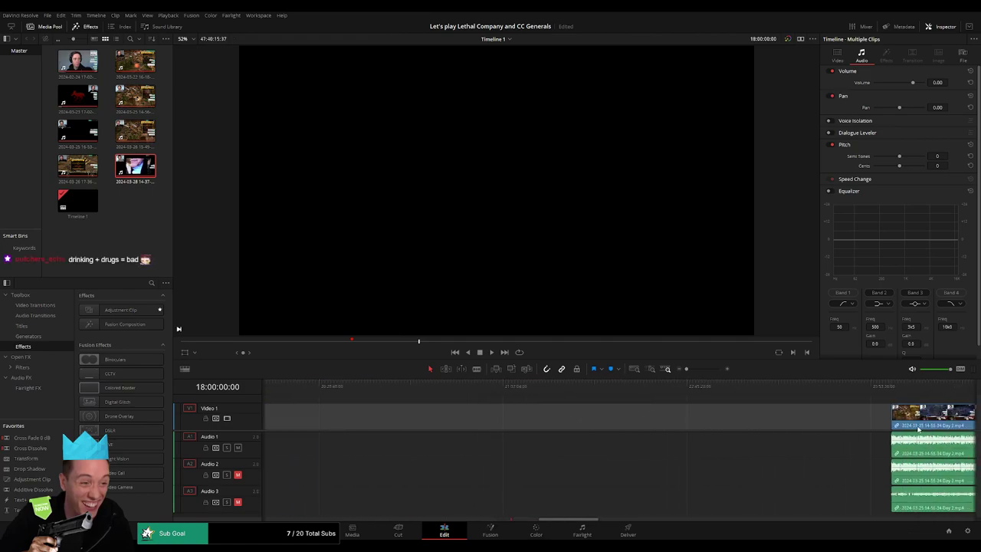
scroll(694, 418, left, 10)
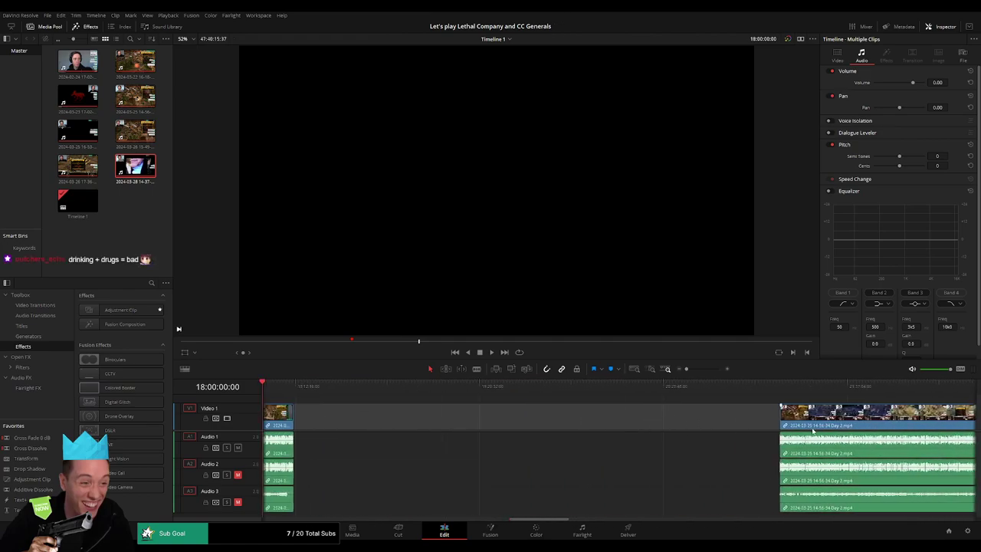
drag(818, 424, 335, 425)
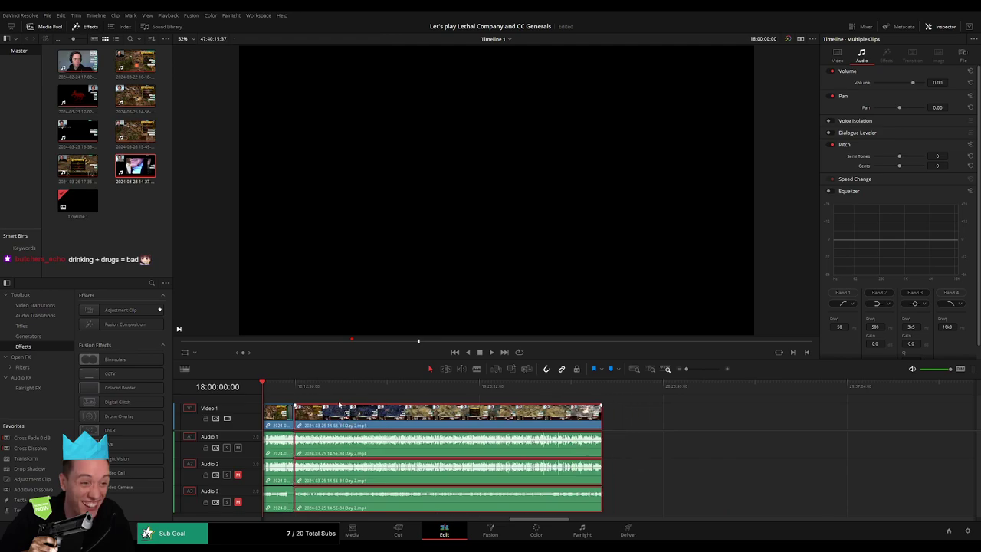
Play the joined footage and add default crossfades at the Day 1/Day 2 join
scroll(511, 399, left, 3)
key(space)
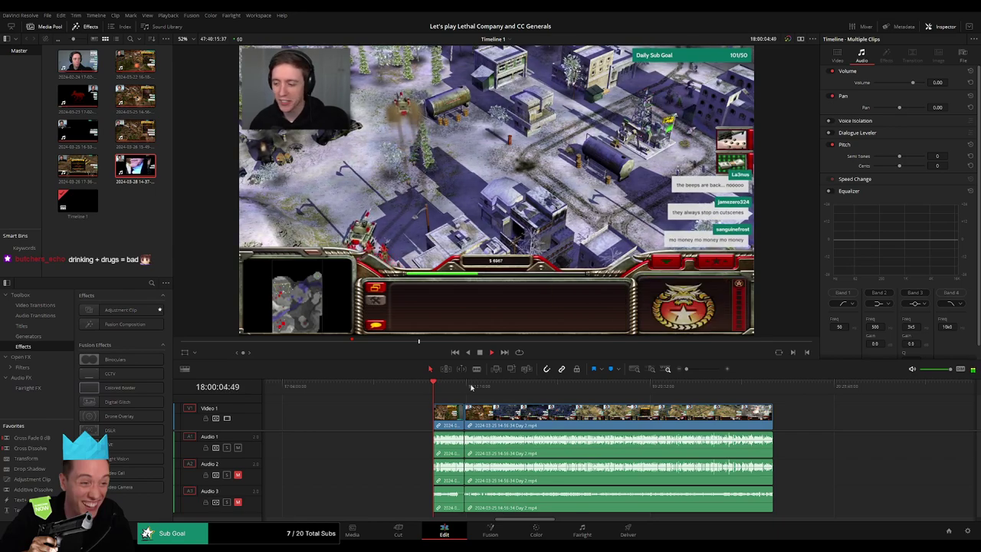
click(442, 385)
drag(442, 391, 450, 390)
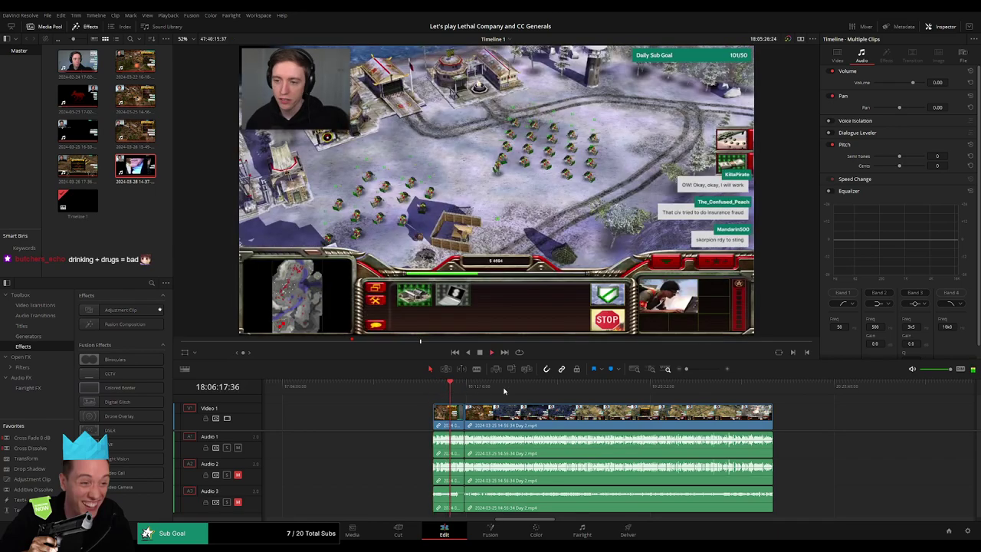
click(700, 369)
drag(700, 369, 709, 370)
click(863, 397)
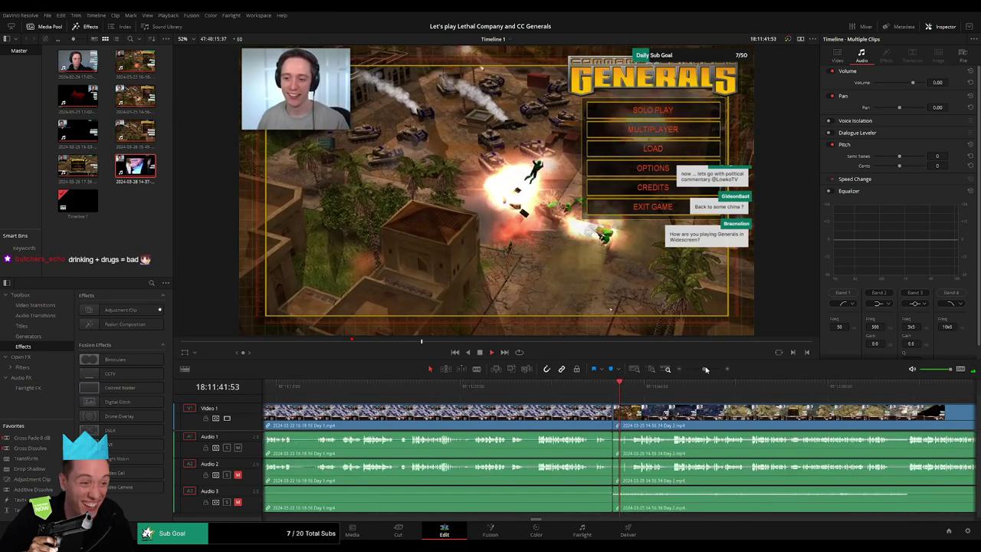
click(481, 391)
click(549, 389)
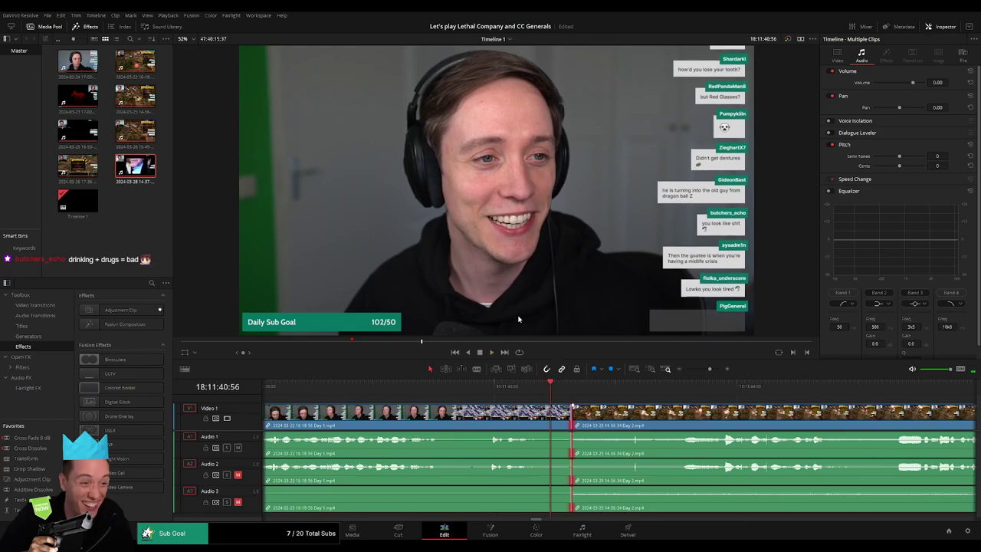
key(ctrl+t)
key(space)
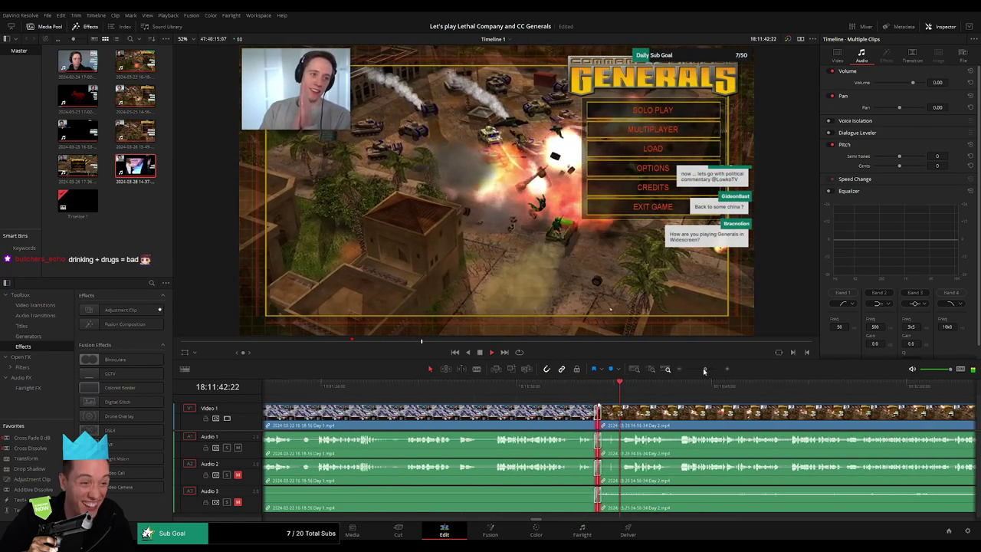
Scrub ahead through the Day 2 footage, zooming in to find the next cut point
drag(703, 368, 686, 369)
scroll(536, 395, right, 5)
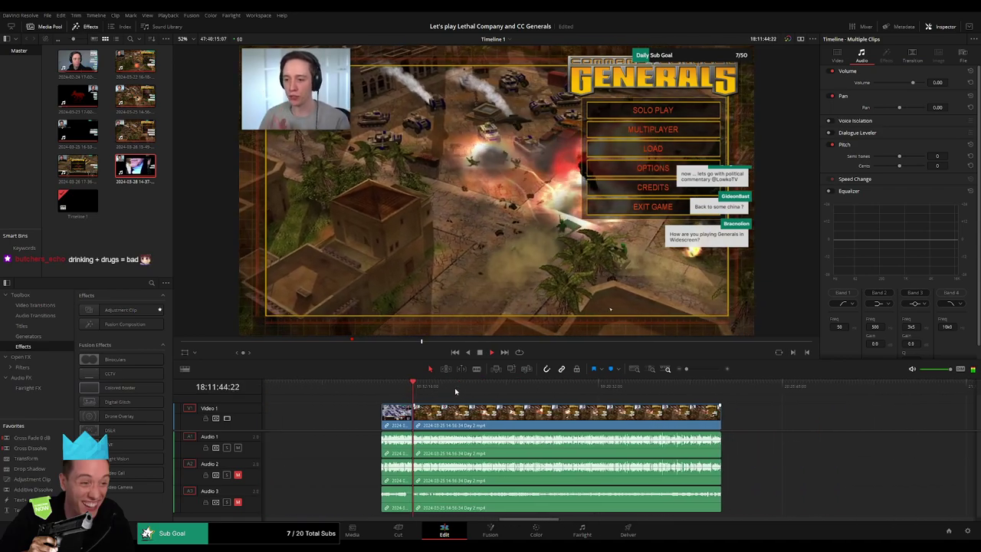
drag(428, 390, 523, 392)
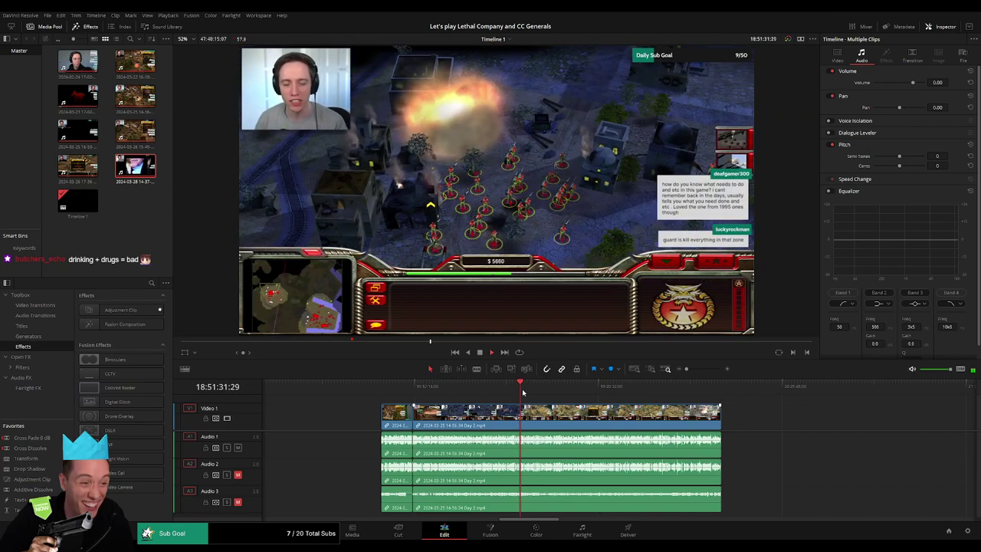
click(672, 373)
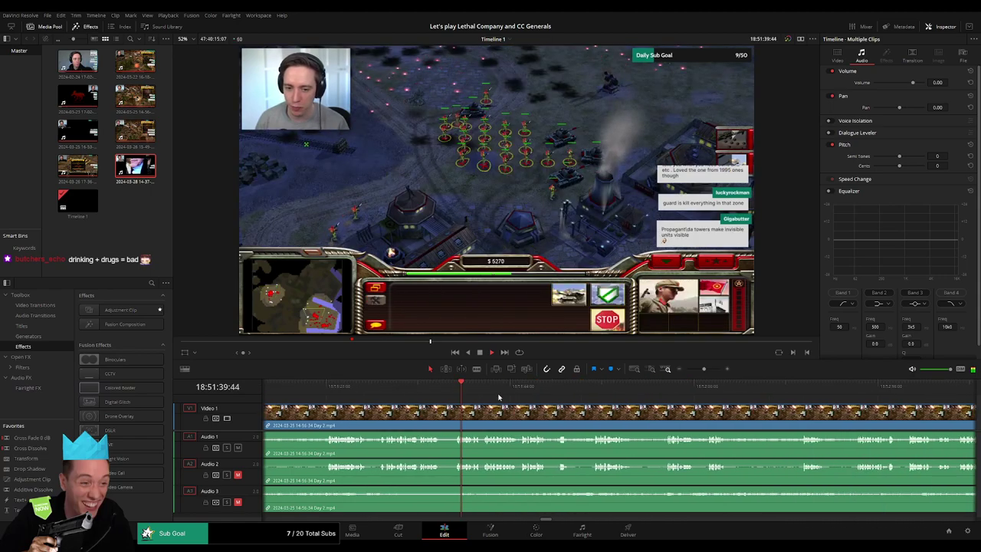
click(577, 395)
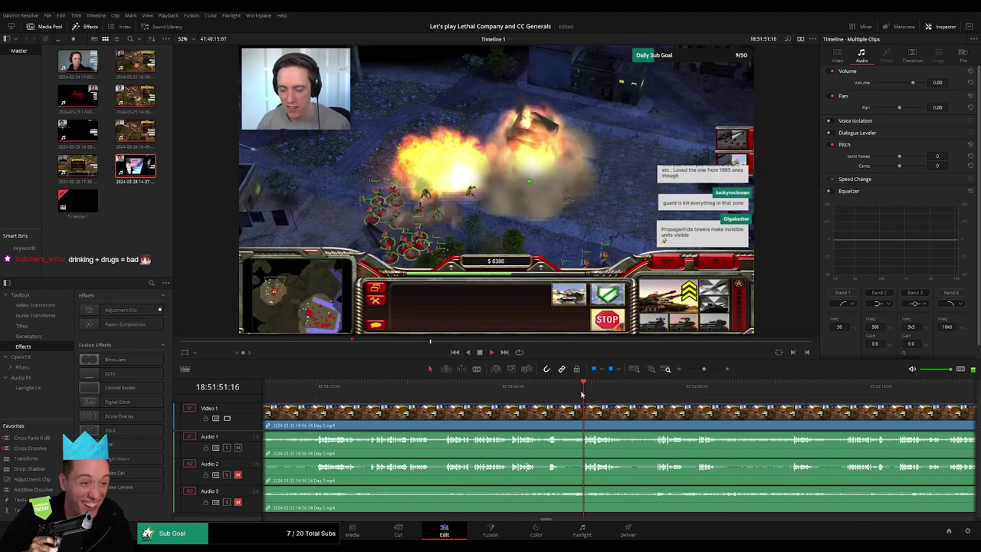
click(655, 391)
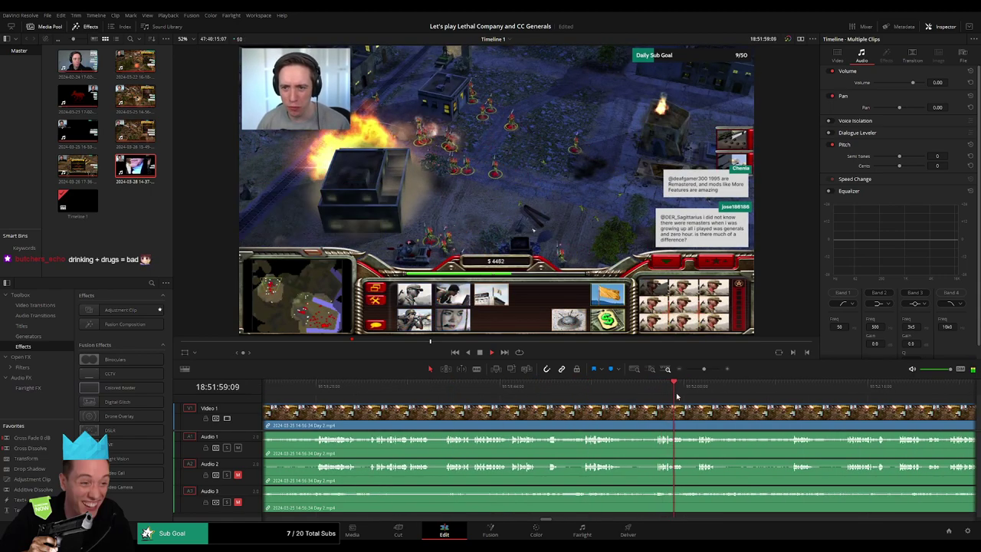
scroll(636, 391, right, 3)
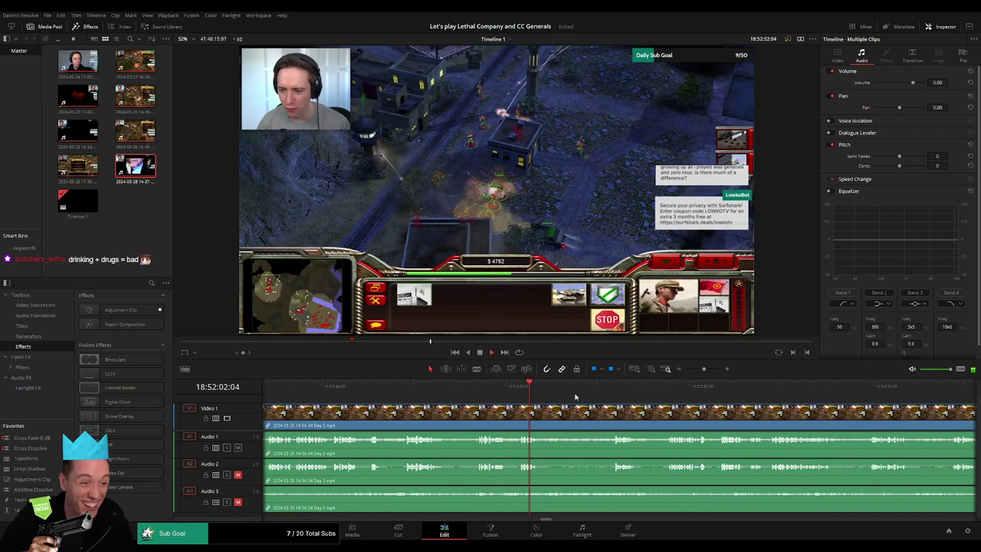
click(610, 383)
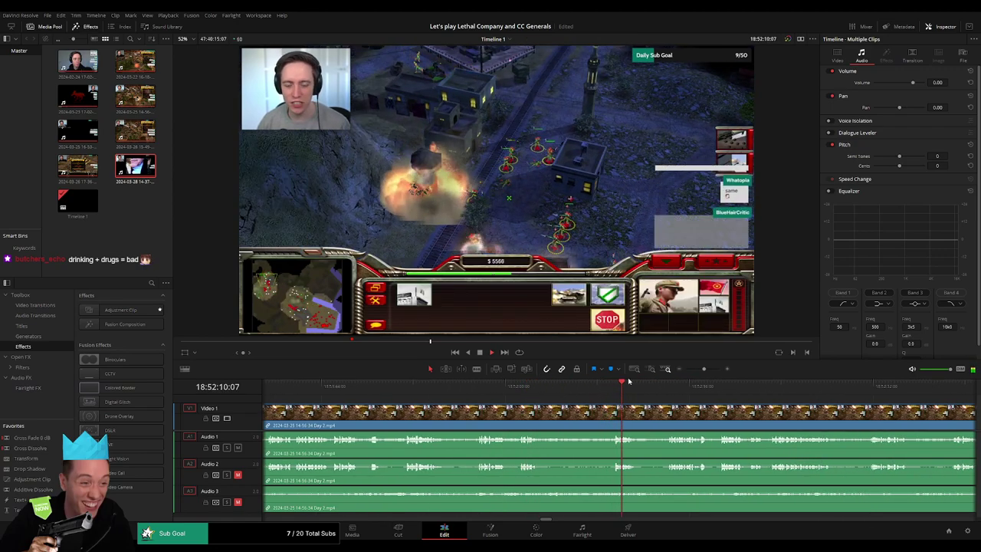
drag(696, 369, 707, 369)
click(697, 383)
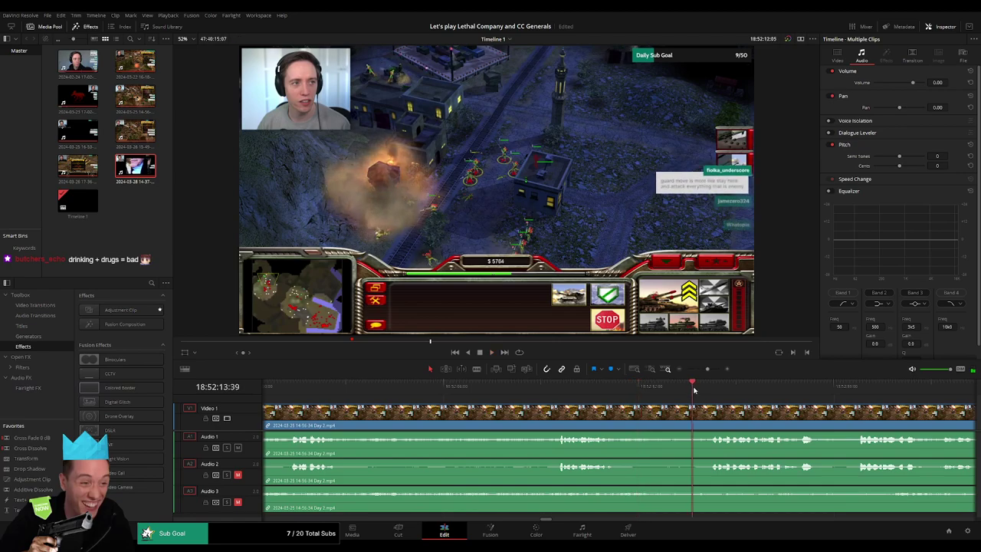
scroll(701, 400, down, 1)
scroll(606, 410, right, 2)
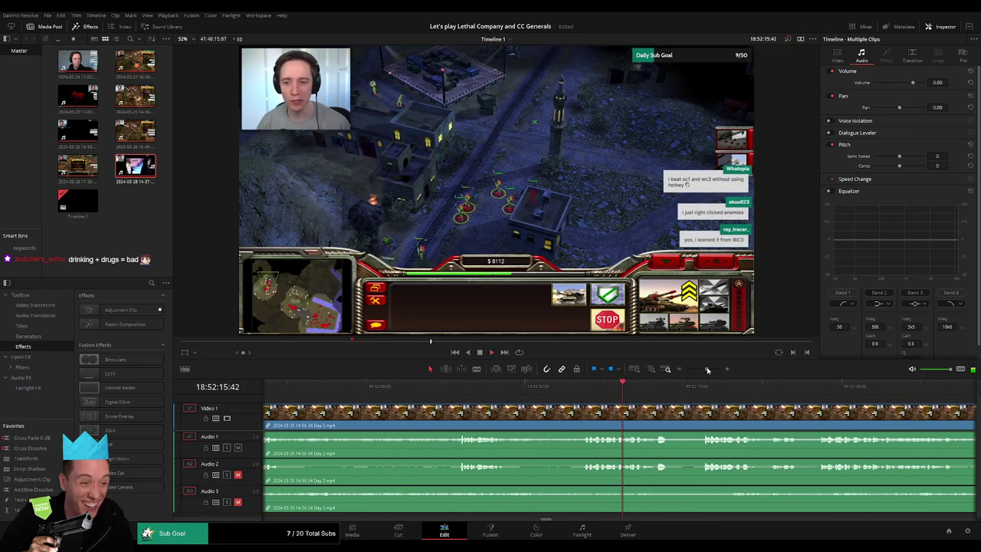
Split every track at 18:52:13:00
click(584, 386)
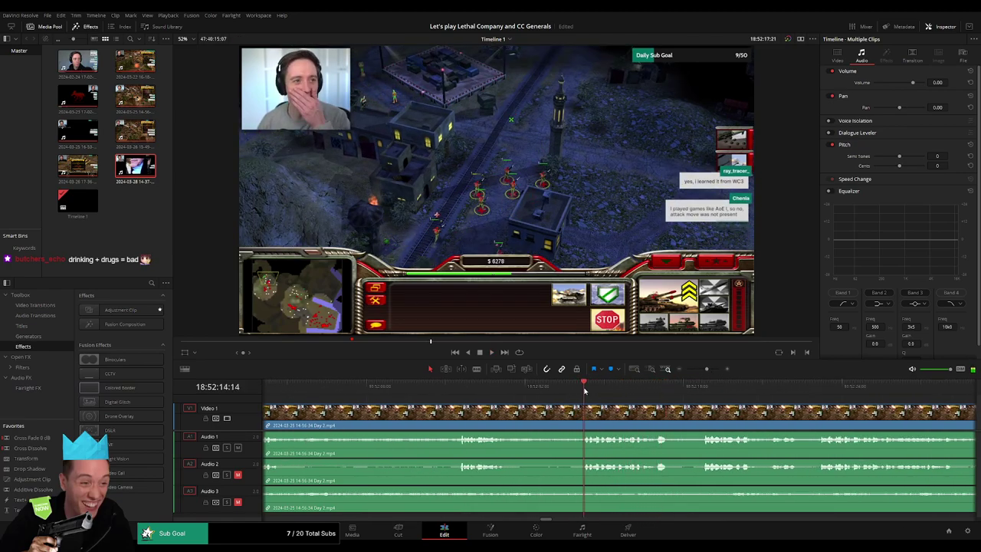
mouse_move(584, 390)
mouse_down()
mouse_move(550, 397)
mouse_move(583, 414)
mouse_move(521, 410)
mouse_move(521, 434)
mouse_move(578, 434)
mouse_up()
key(ctrl+b)
key(ctrl+z)
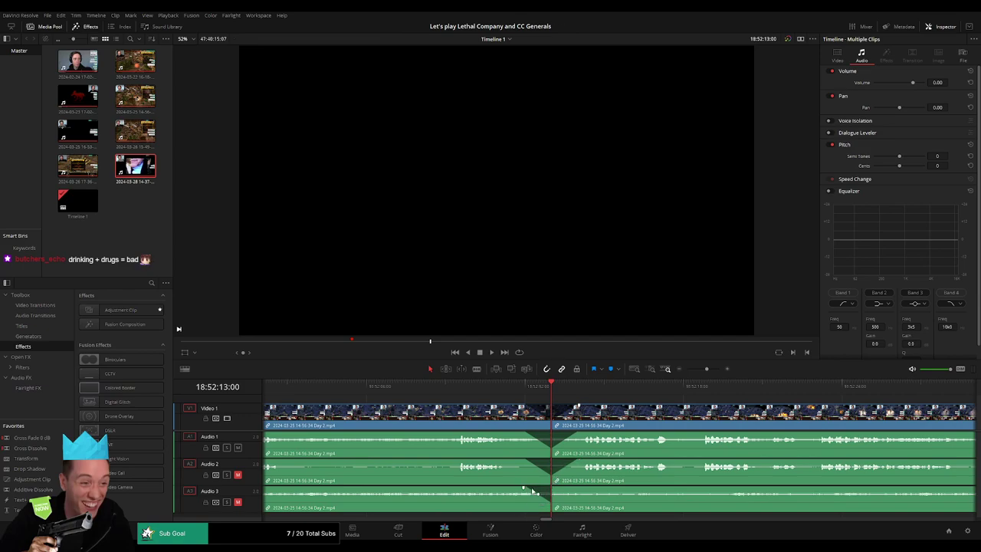
Fade Audio 3 at the 18:52:13:00 cut, push the later clips right, and move the playhead near 20:00:00
drag(551, 490, 585, 485)
drag(708, 369, 685, 368)
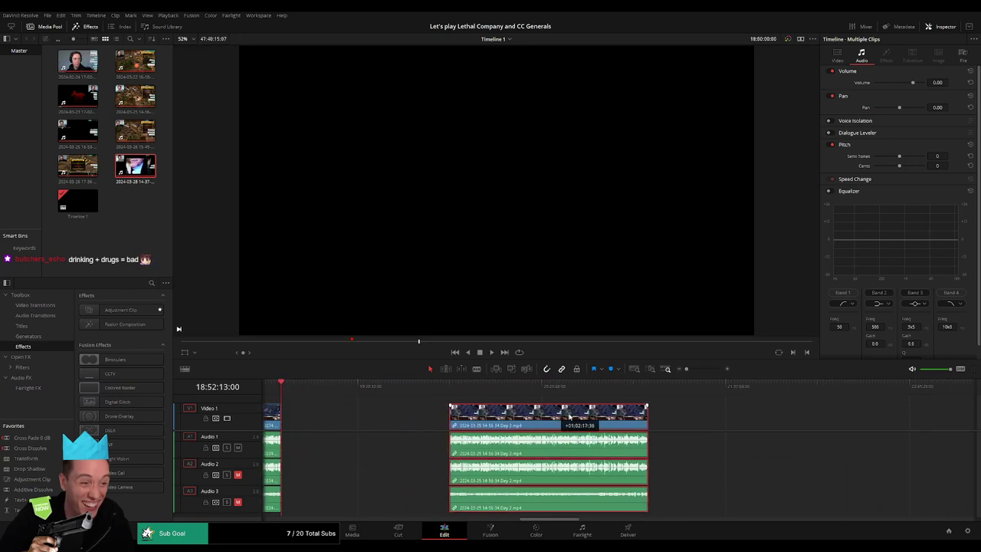
drag(626, 431, 453, 414)
click(392, 414)
drag(289, 392, 425, 403)
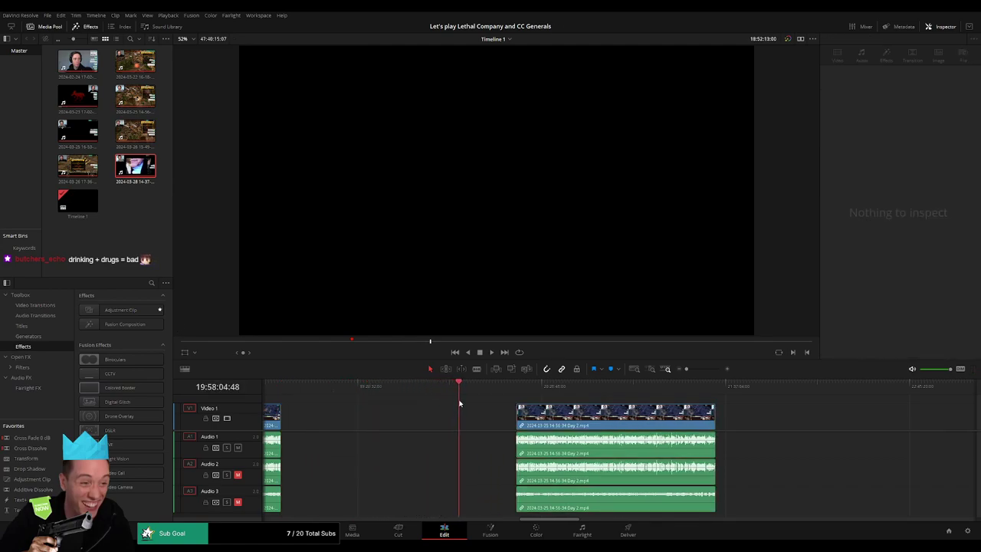
drag(463, 403, 618, 392)
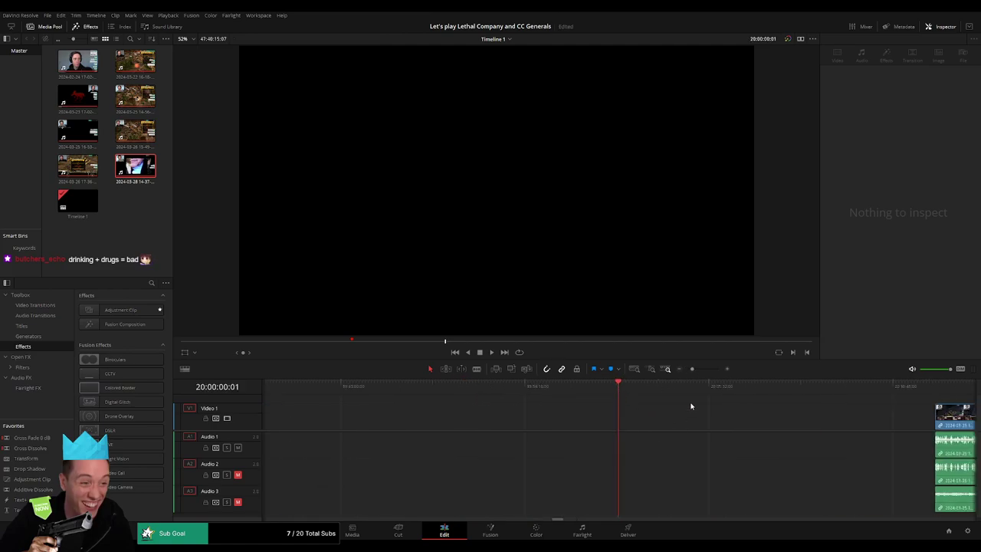
Reposition the later Day 2 section to start at 20:00:00:00 and play it back zoomed in
drag(698, 371, 687, 370)
drag(728, 418, 676, 418)
key(space)
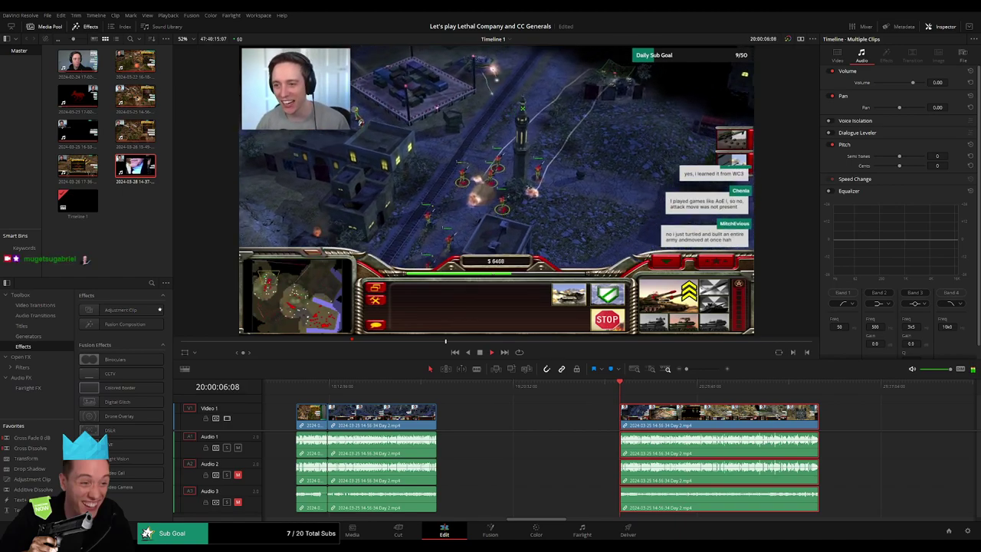
click(595, 430)
mouse_move(662, 401)
mouse_down()
mouse_move(411, 393)
mouse_move(500, 393)
mouse_up()
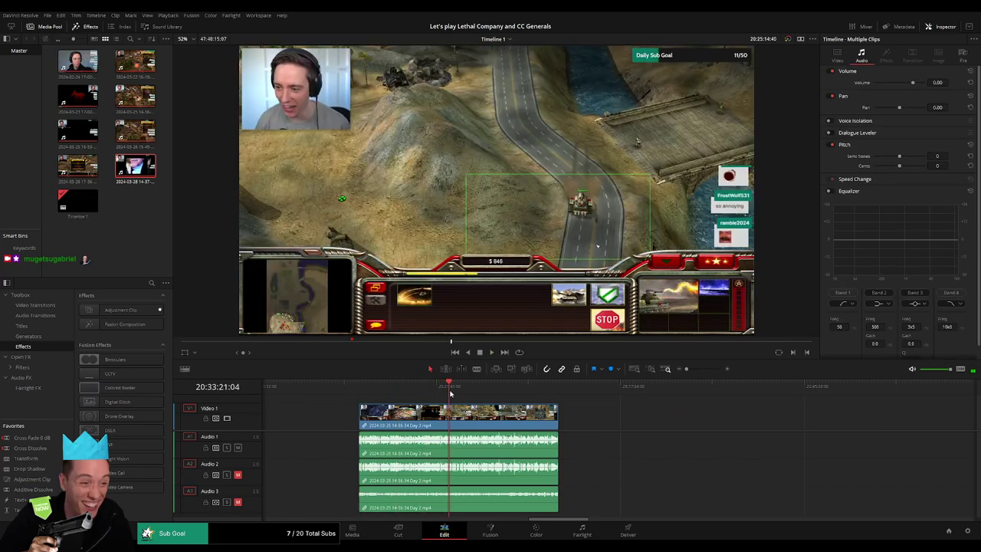
key(space)
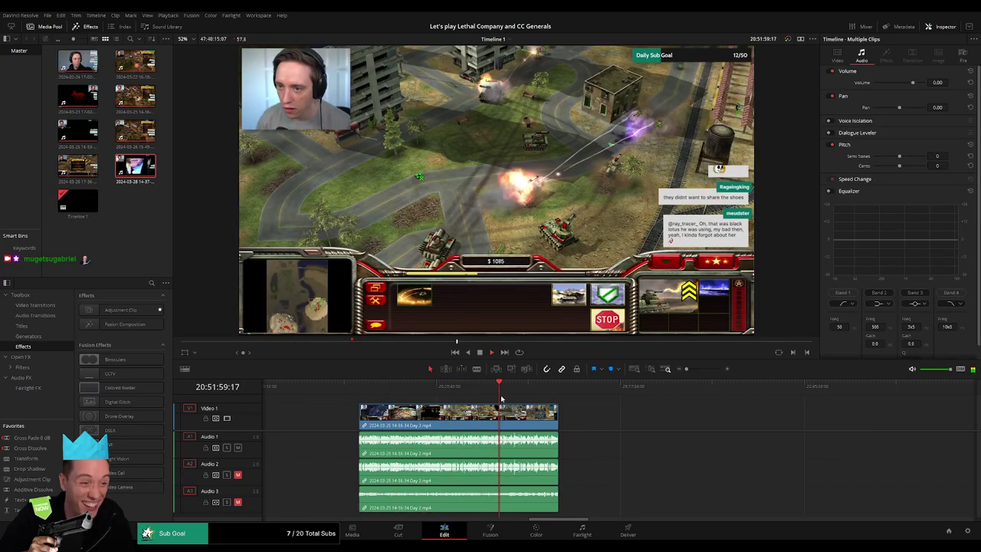
click(706, 369)
drag(706, 370, 709, 369)
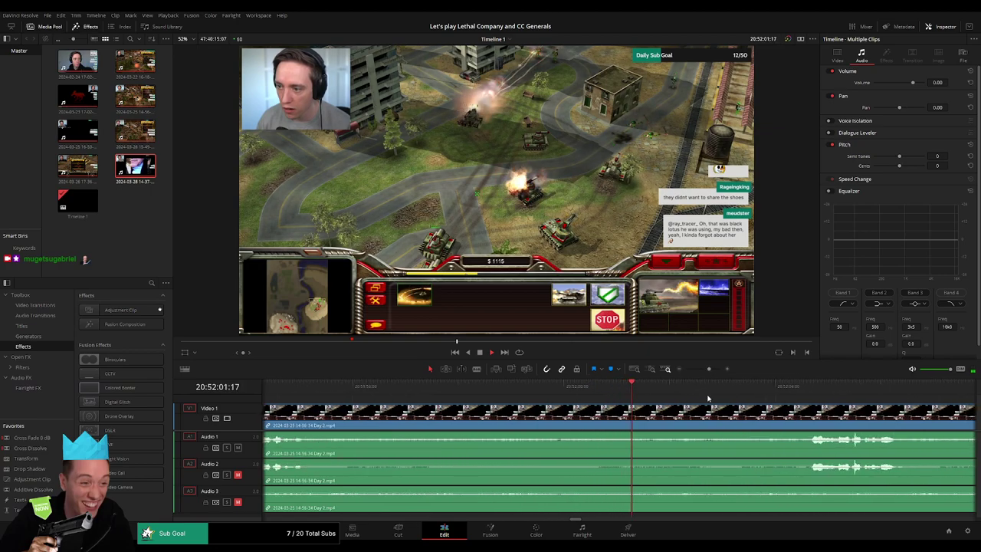
Split all tracks at 20:52:03:30, fade the audio across the cut, and play it back
click(630, 390)
mouse_move(630, 390)
mouse_down()
mouse_move(570, 394)
mouse_move(605, 414)
mouse_move(623, 407)
mouse_up()
key(ctrl+b)
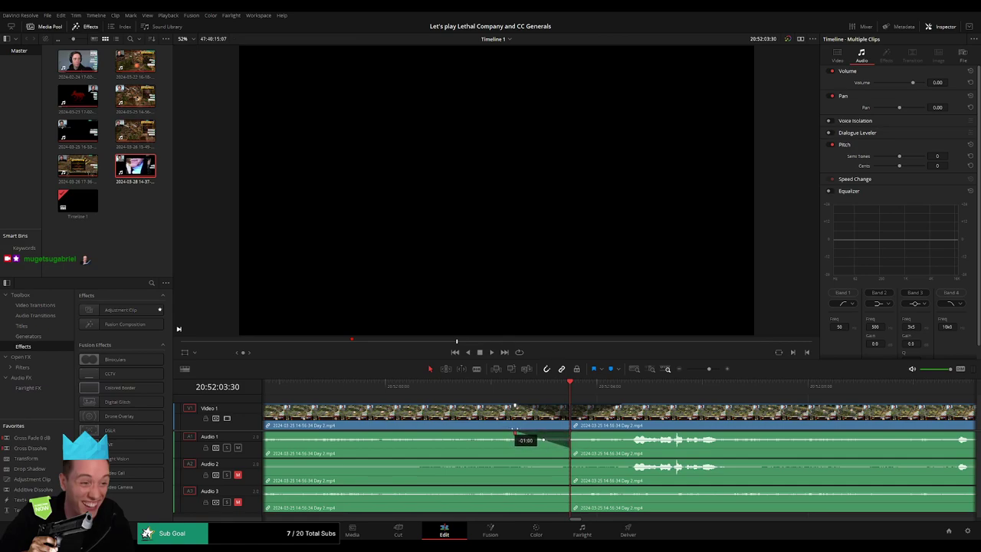
drag(573, 431, 571, 434)
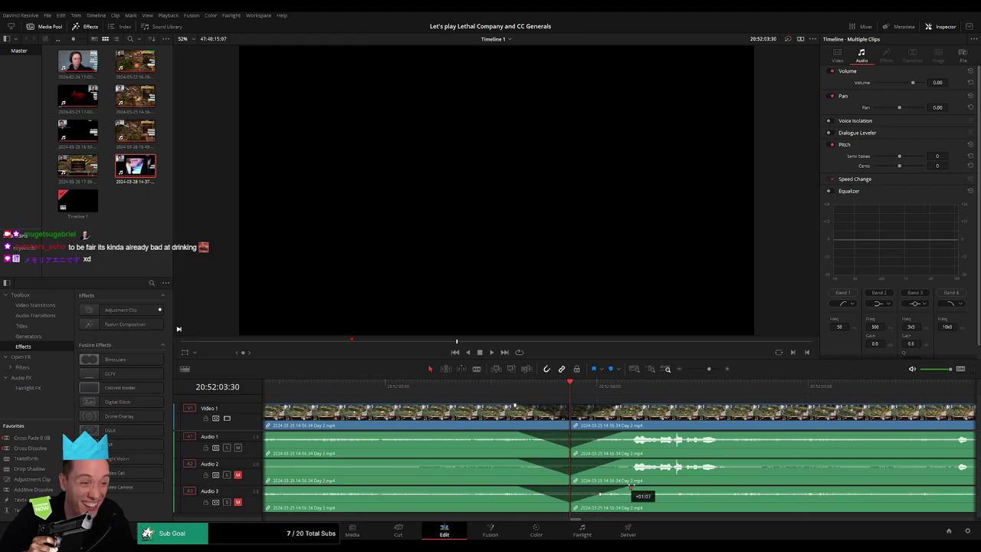
key(space)
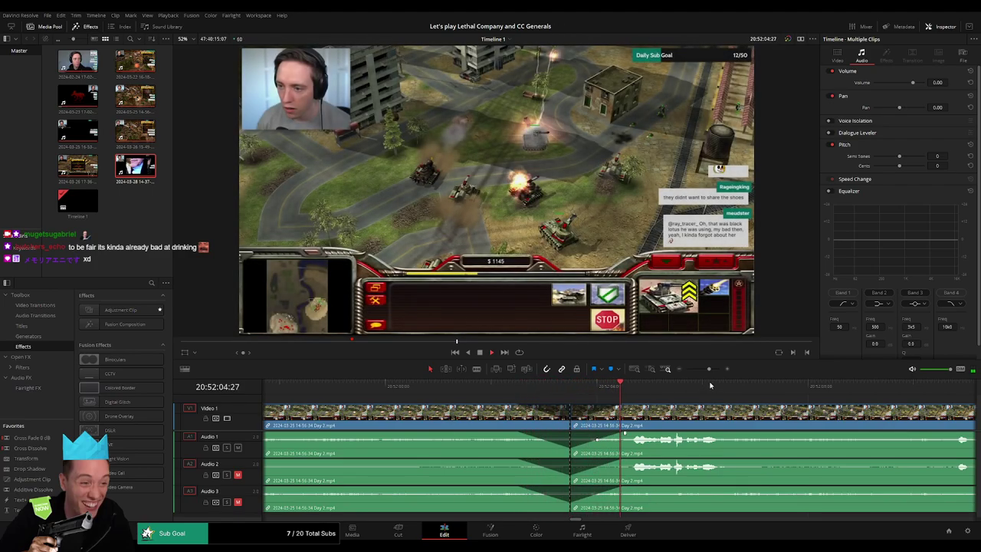
Zoom out and move the section after the cut further right on the timeline
scroll(605, 399, down, 1)
scroll(582, 406, down, 2)
scroll(560, 413, down, 2)
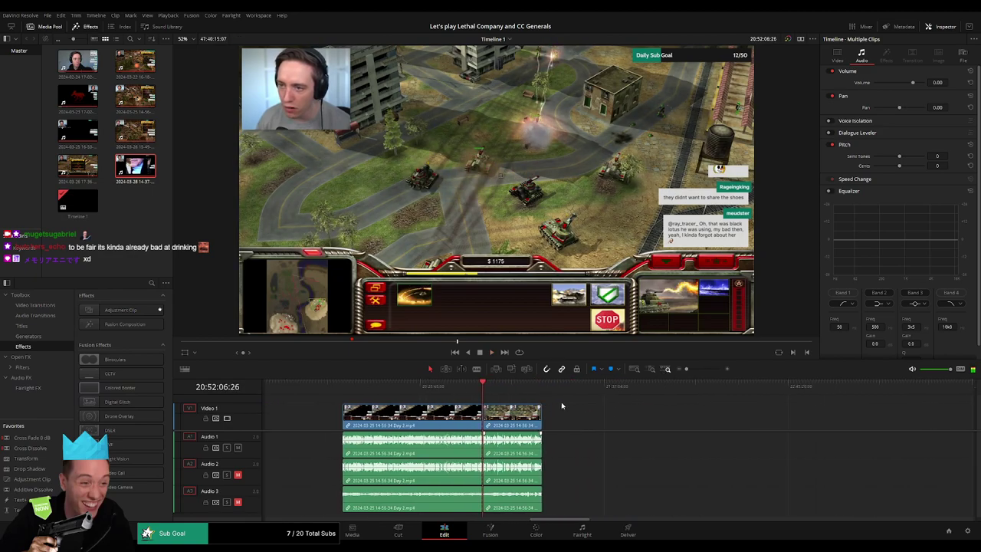
scroll(489, 416, down, 2)
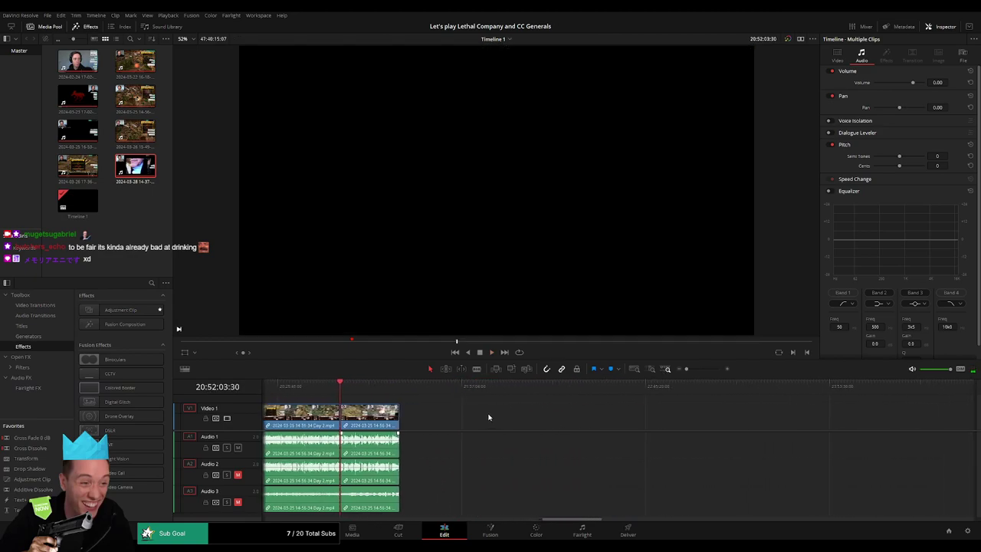
drag(378, 418, 714, 420)
click(529, 416)
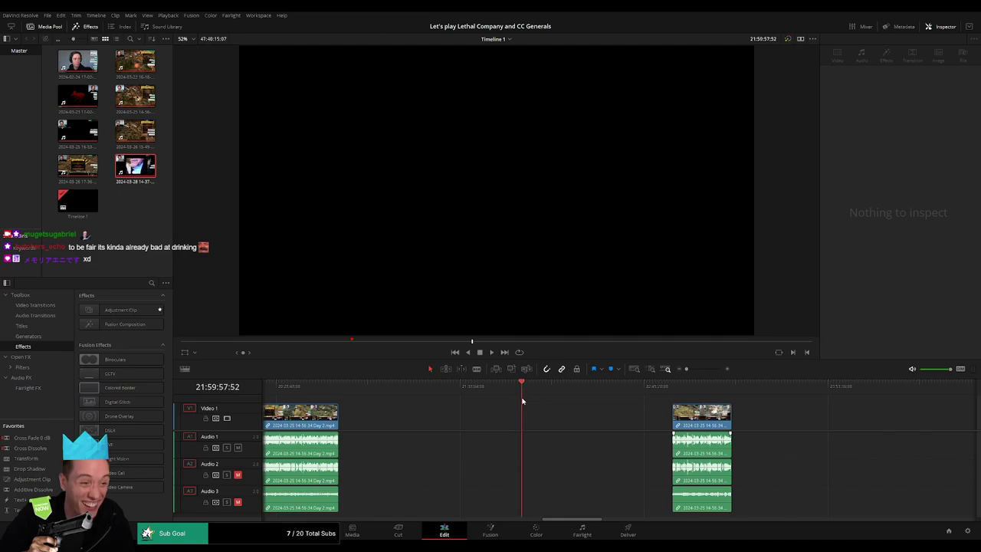
Drag the clip group containing Day 2 part 2 to start at 22:00:00:00 and play it
drag(686, 369, 703, 370)
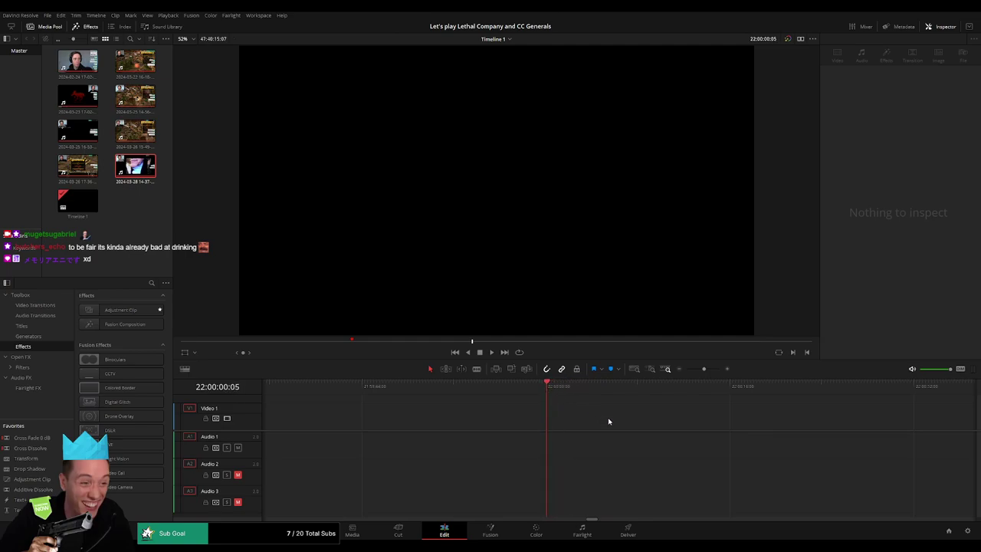
drag(704, 369, 686, 369)
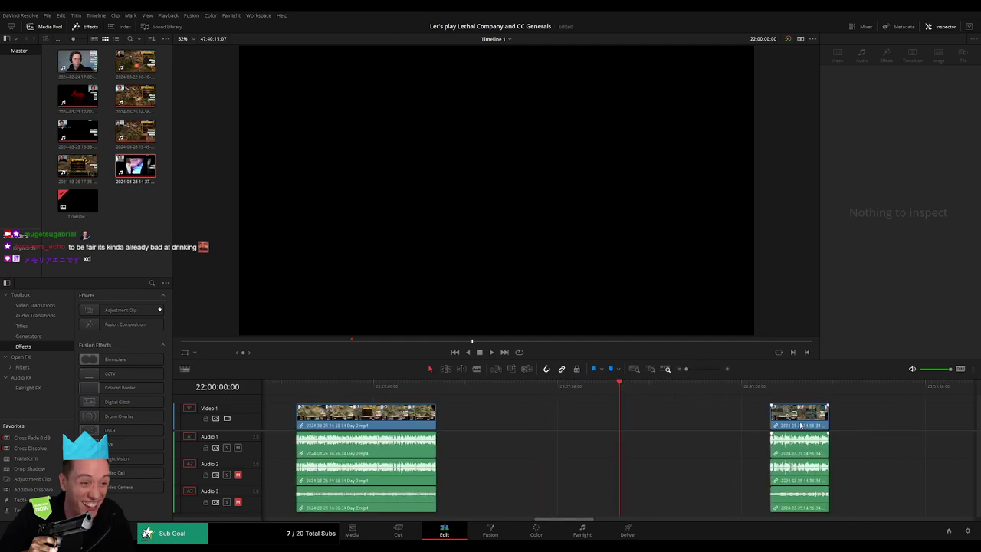
drag(800, 425, 649, 426)
scroll(771, 422, right, 5)
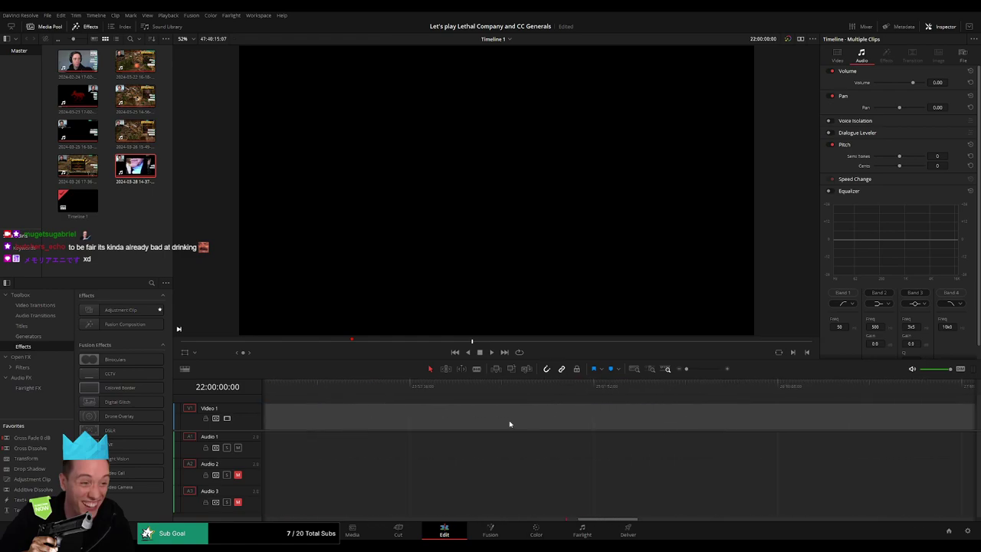
scroll(577, 432, left, 5)
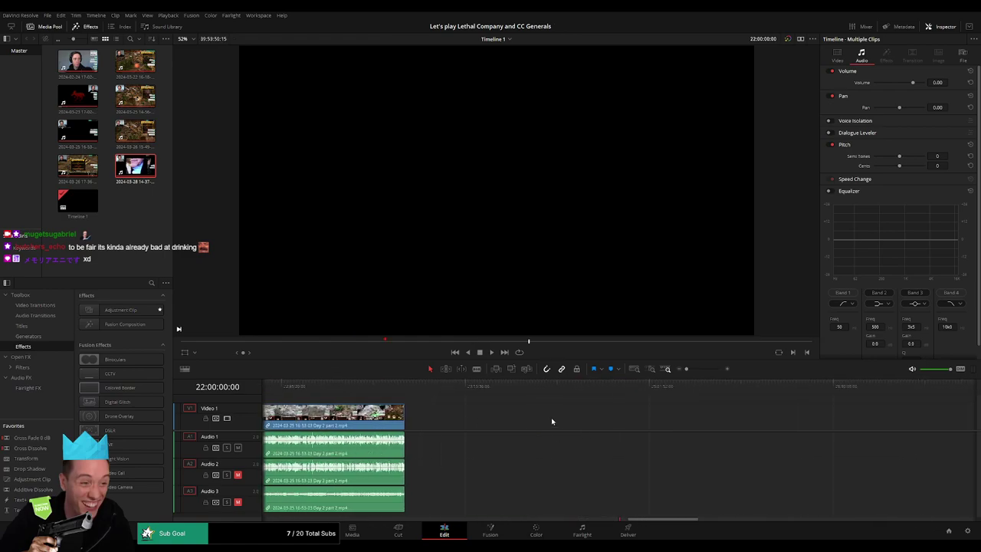
key(space)
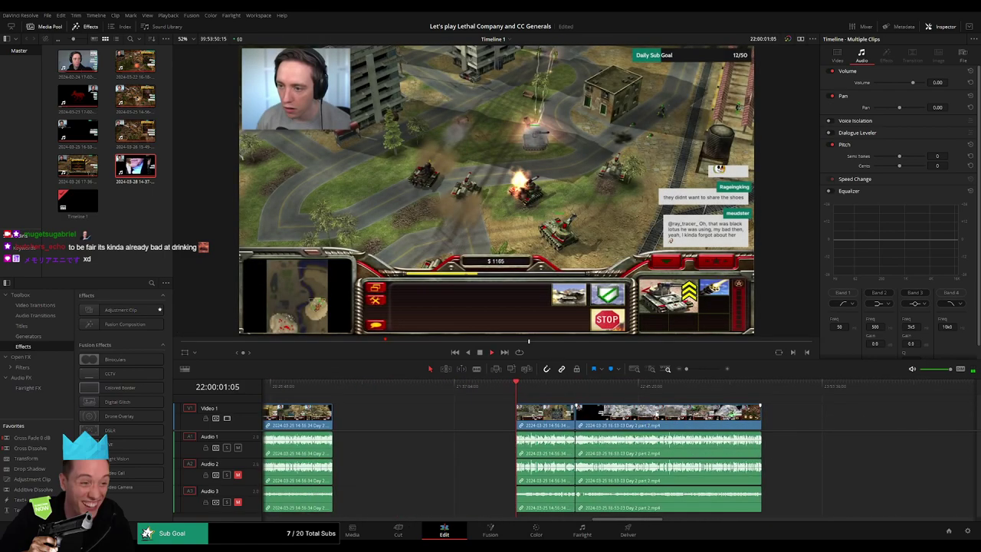
scroll(422, 402, right, 3)
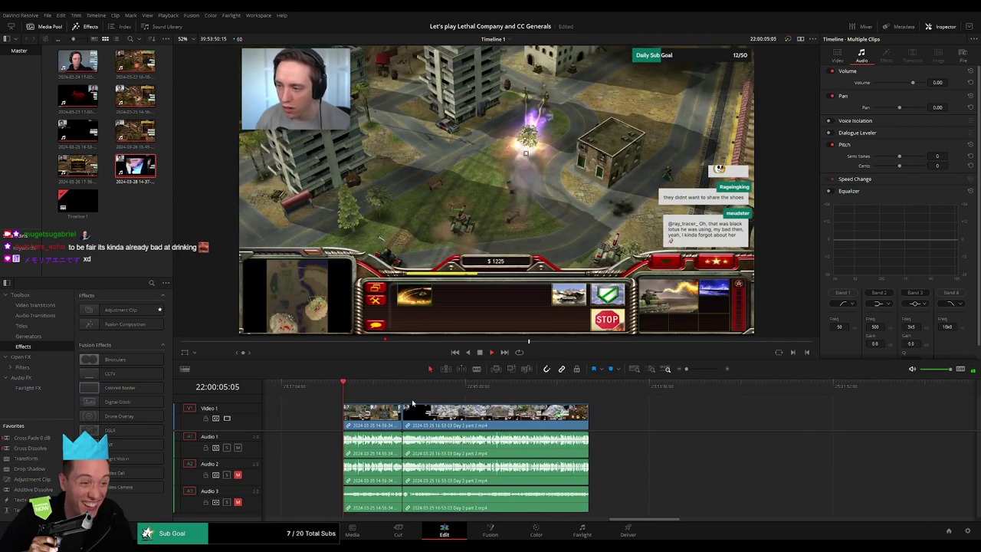
Play from the join with Day 2 part 2 and nudge the edit point there earlier
click(354, 388)
drag(354, 390, 387, 391)
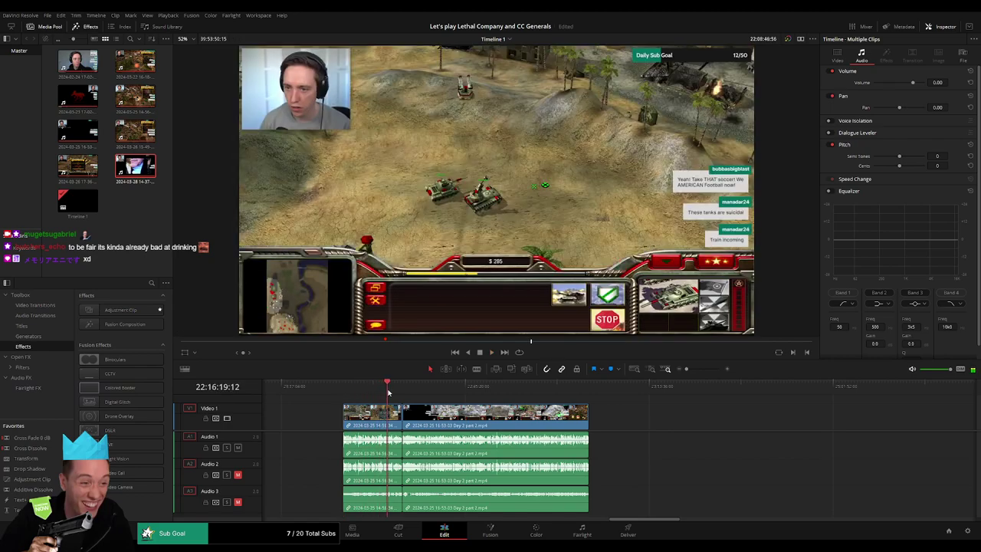
key(space)
scroll(637, 401, up, 3)
scroll(637, 401, up, 2)
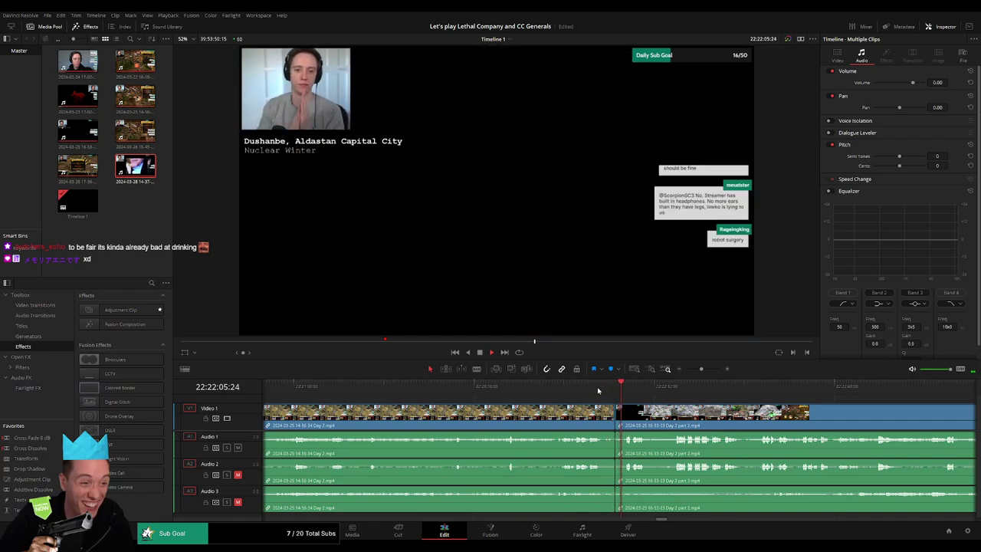
drag(700, 368, 705, 369)
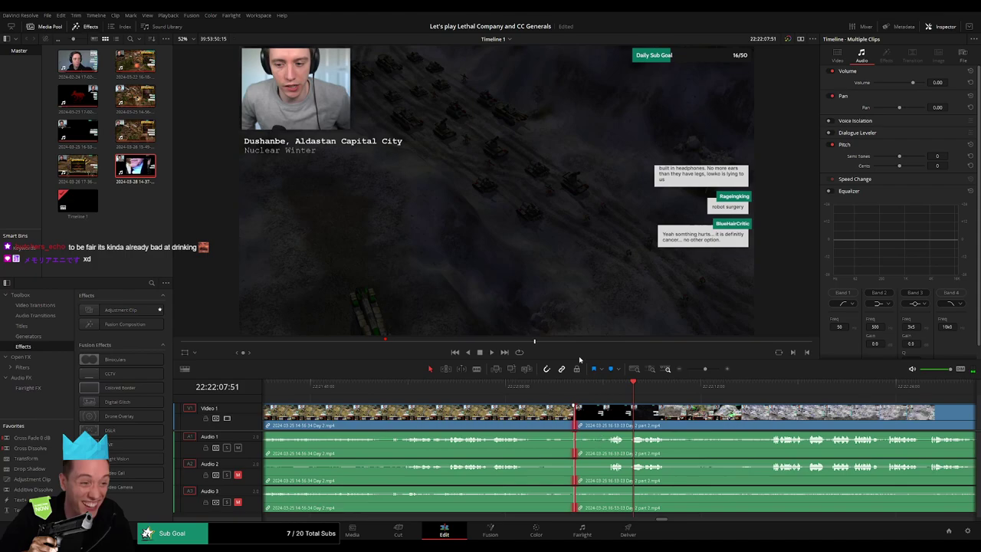
key(shift+comma)
key(space)
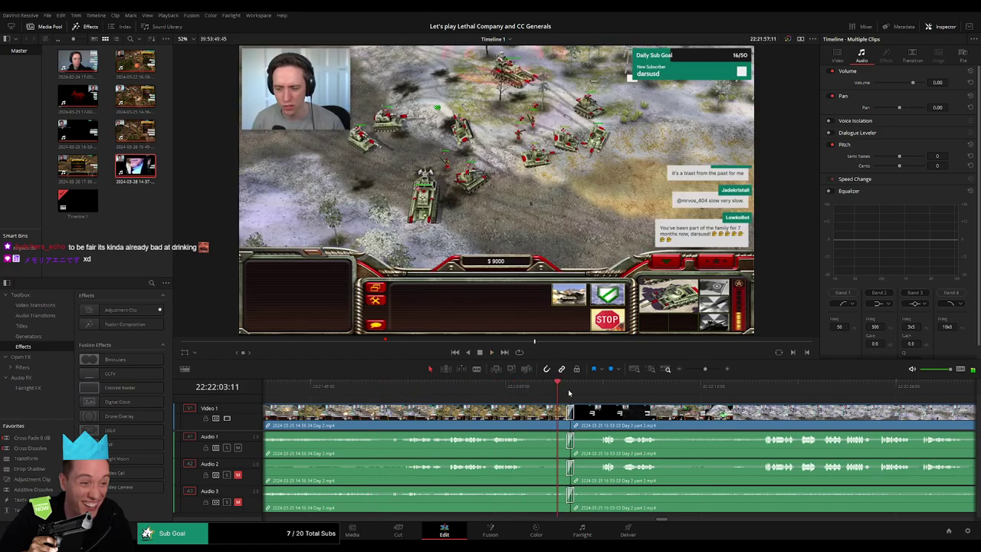
Scrub through the Day 2 part 2 gameplay past 22:48, zooming out to see both clips
mouse_move(569, 393)
mouse_down()
mouse_move(772, 391)
mouse_move(581, 388)
mouse_move(606, 390)
mouse_up()
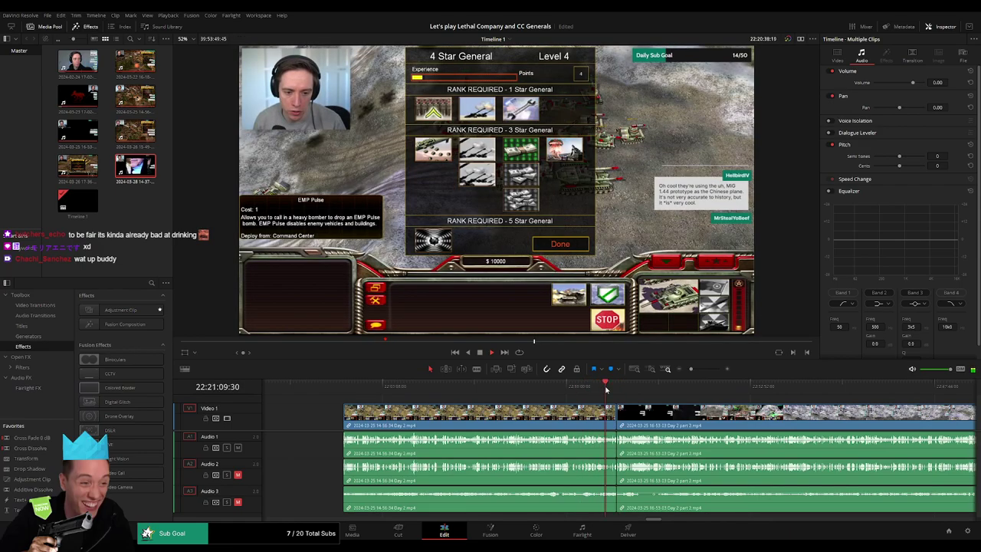
key(space)
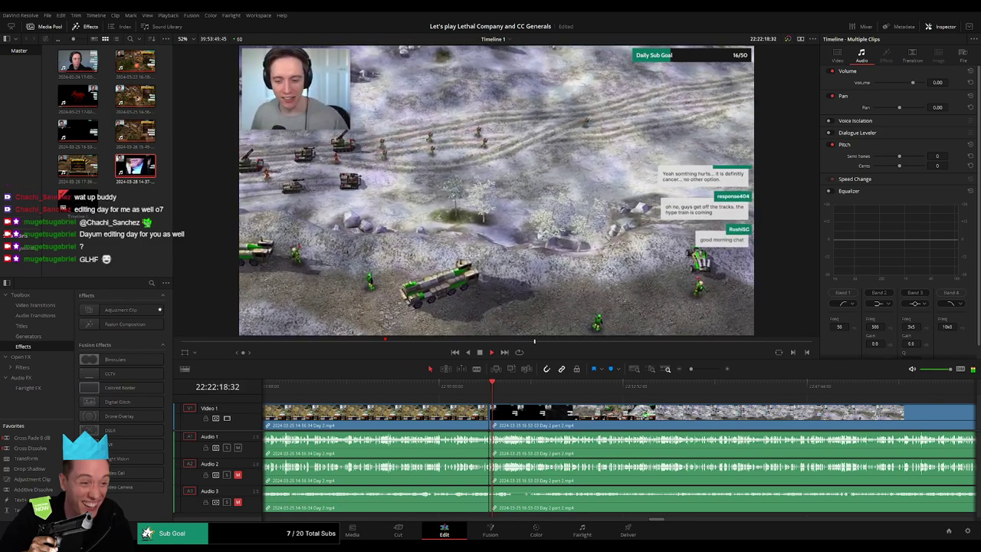
click(667, 370)
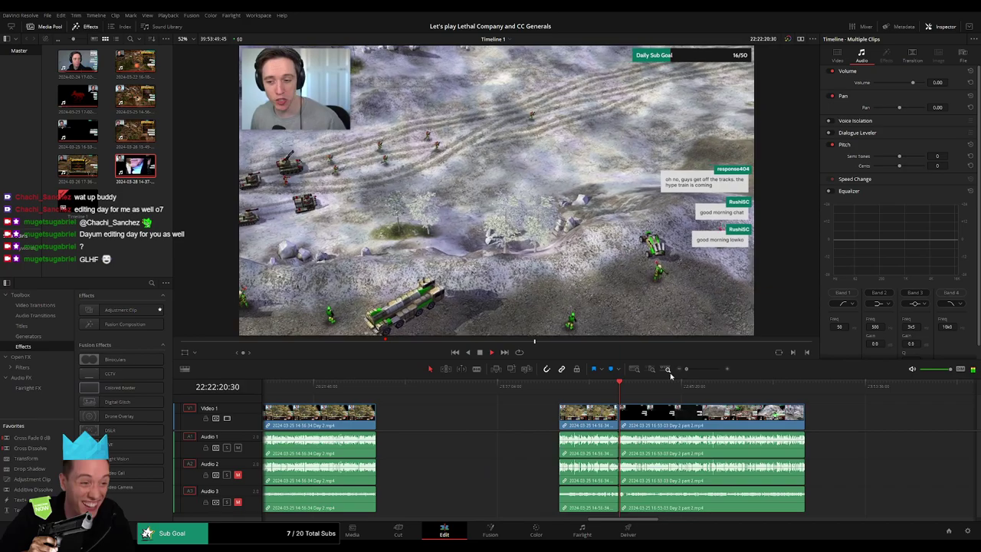
scroll(556, 390, up, 4)
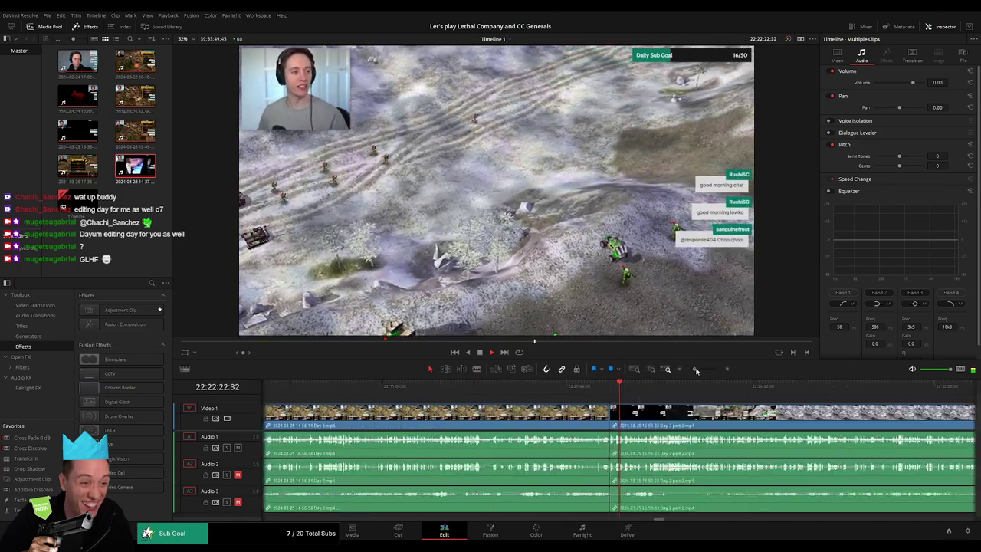
click(677, 385)
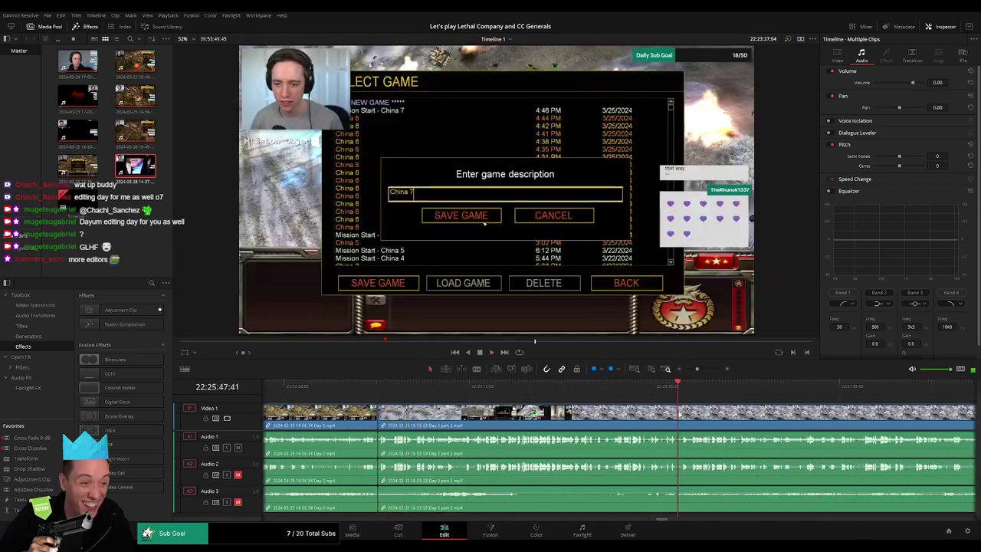
click(667, 370)
drag(433, 385, 501, 390)
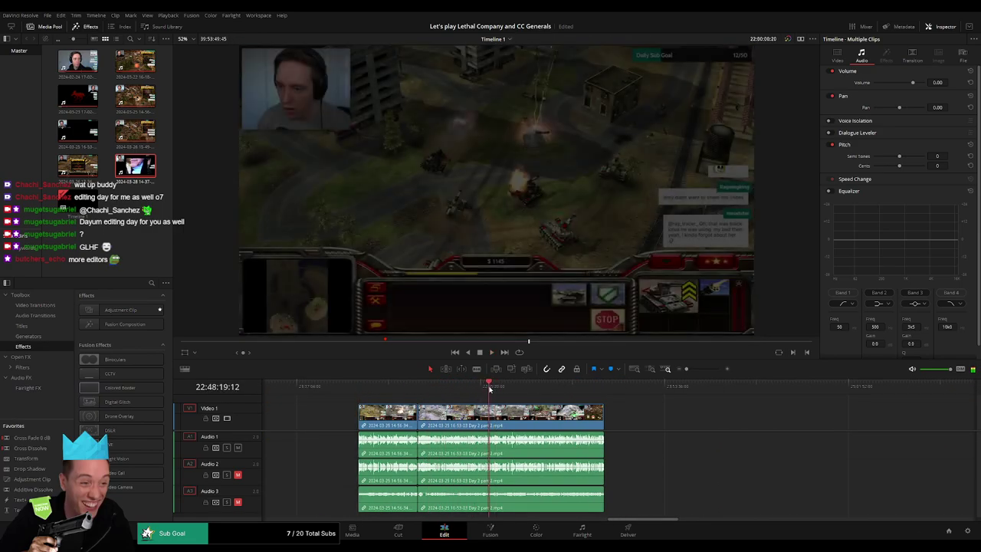
Rewatch the footage around 22:52 and settle the playhead on 22:52:05:30
drag(687, 368, 704, 369)
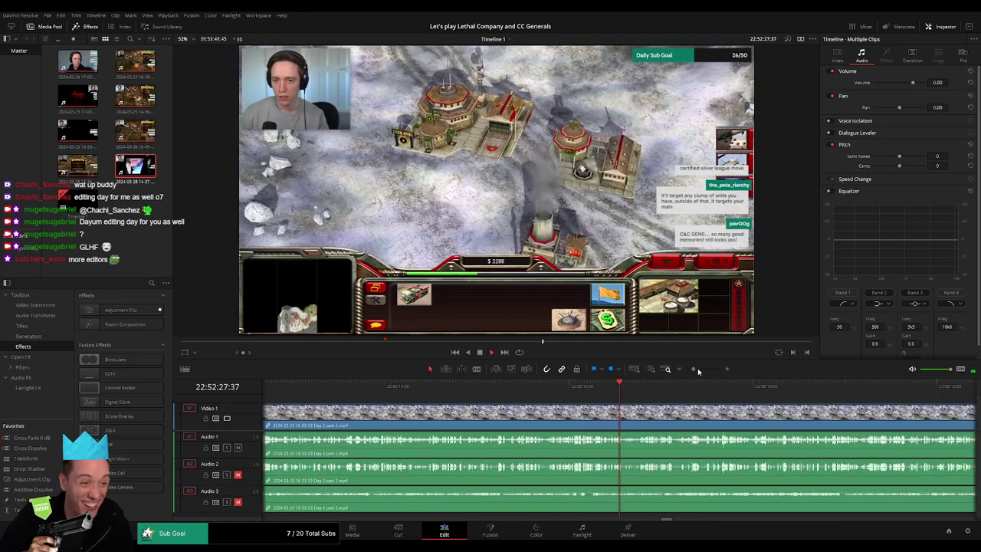
key(space)
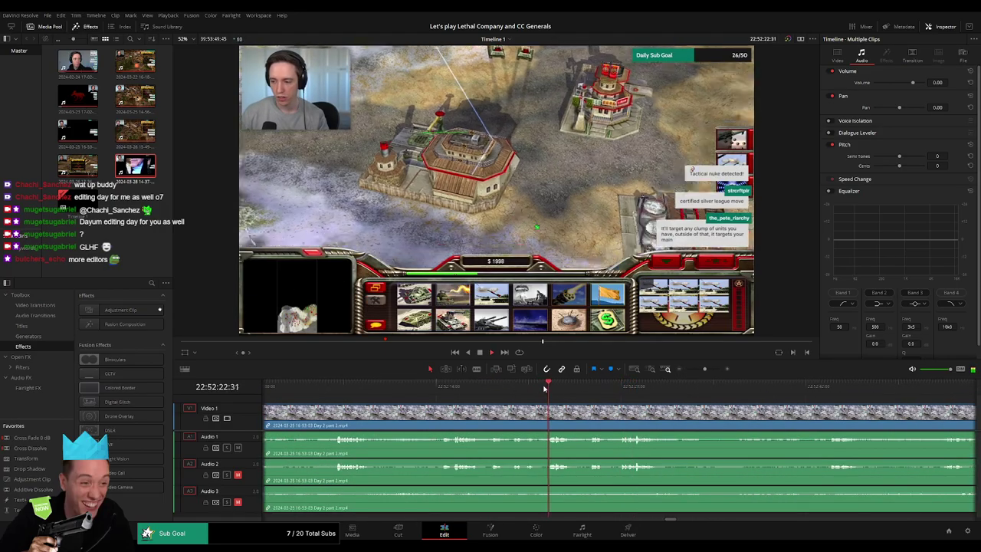
click(499, 390)
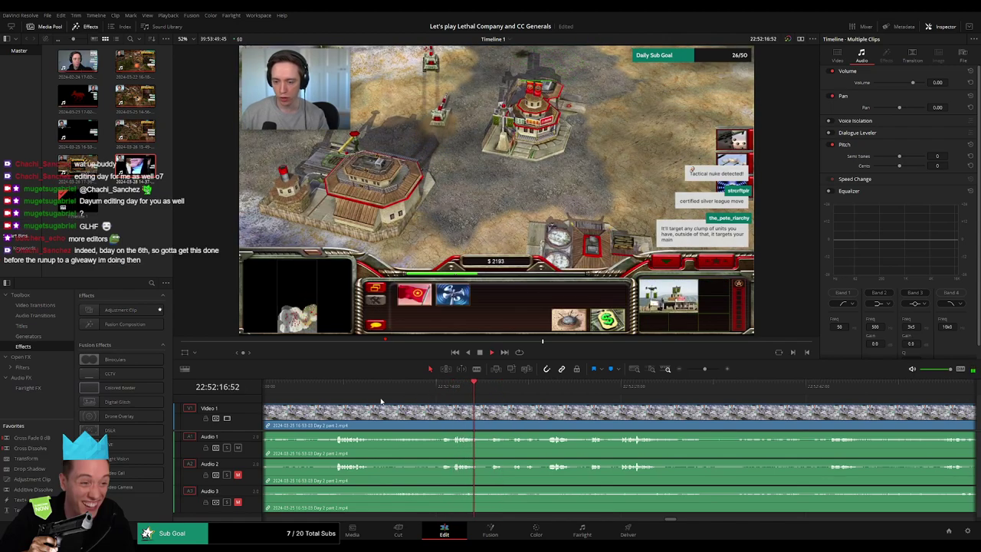
click(704, 370)
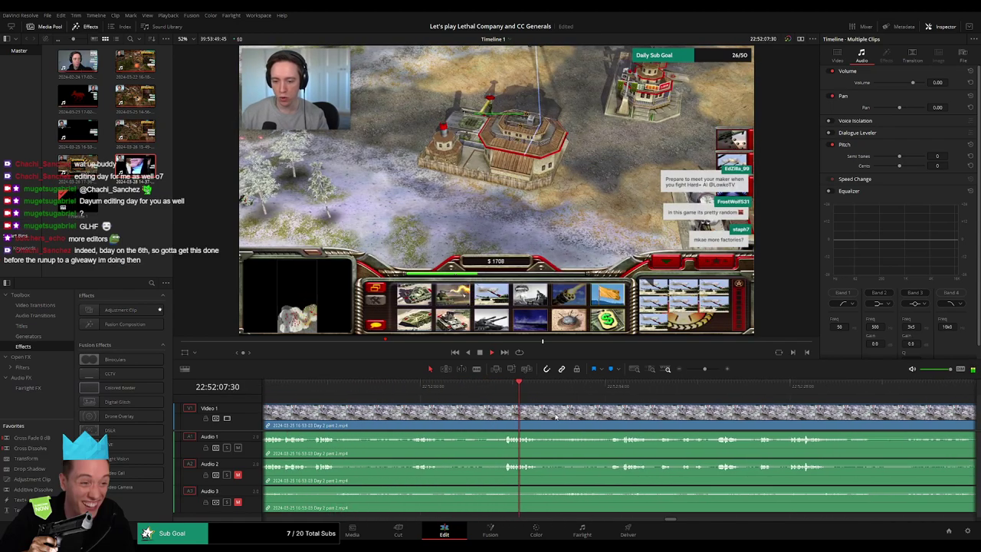
click(380, 387)
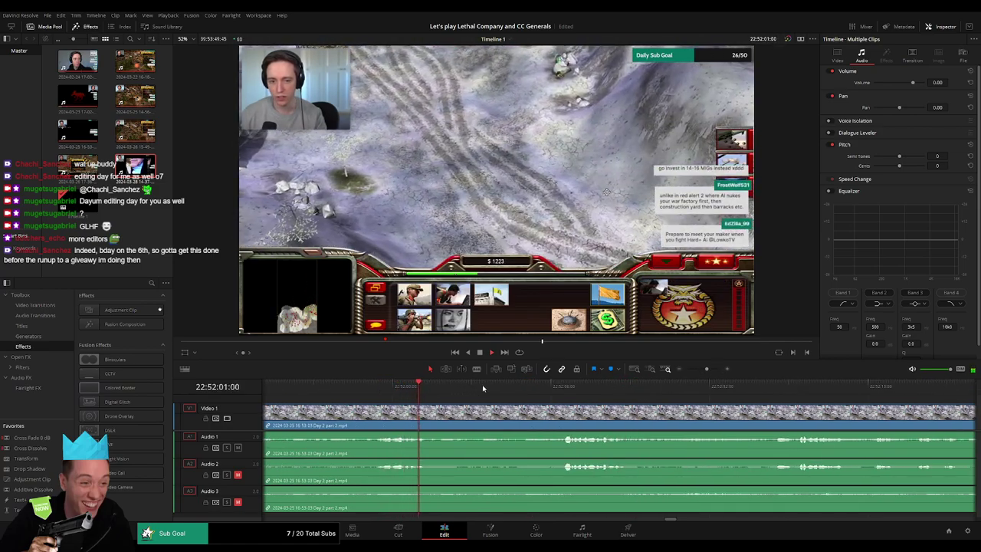
click(538, 387)
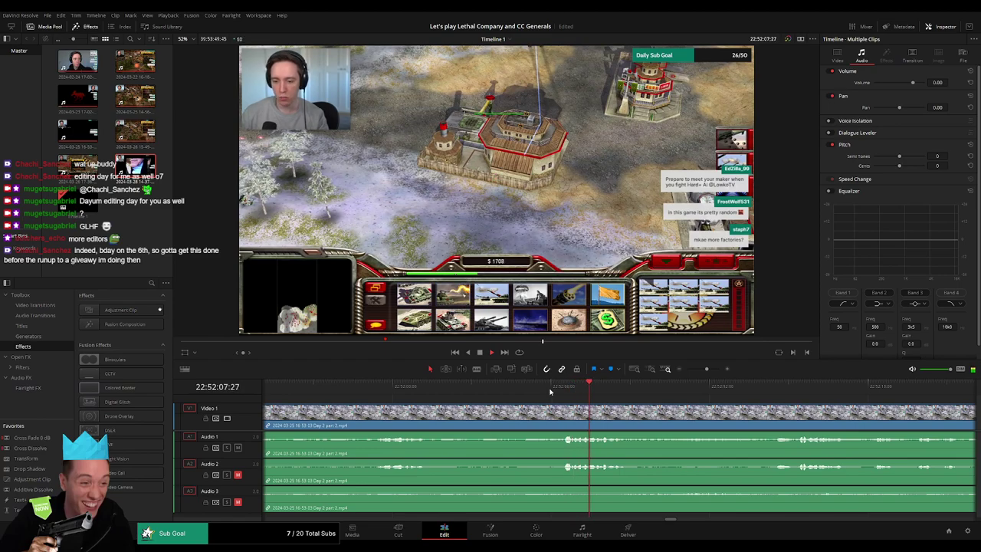
click(563, 387)
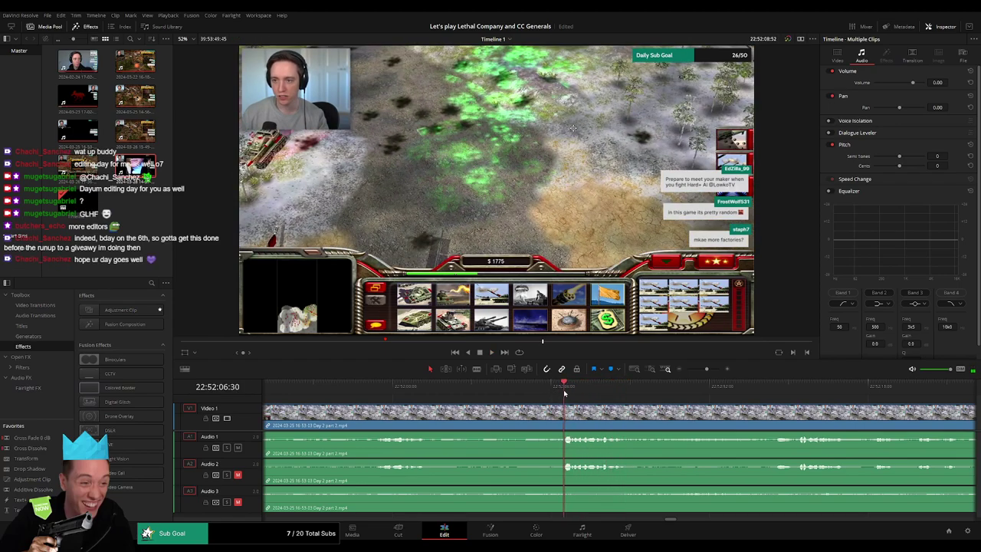
drag(564, 393, 538, 396)
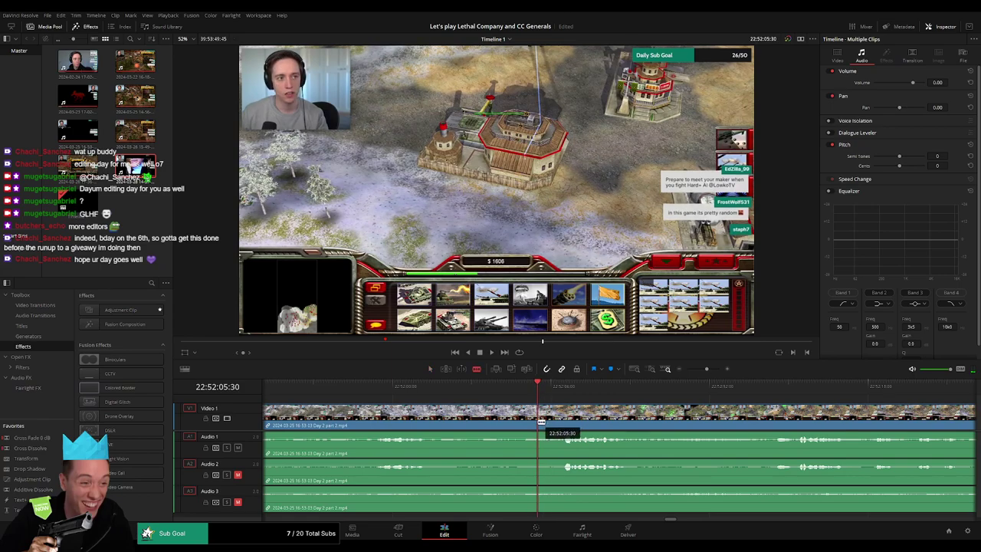
Split all tracks at 22:52:05:30, lengthen the audio crossfade there, and play back the edit
click(542, 421)
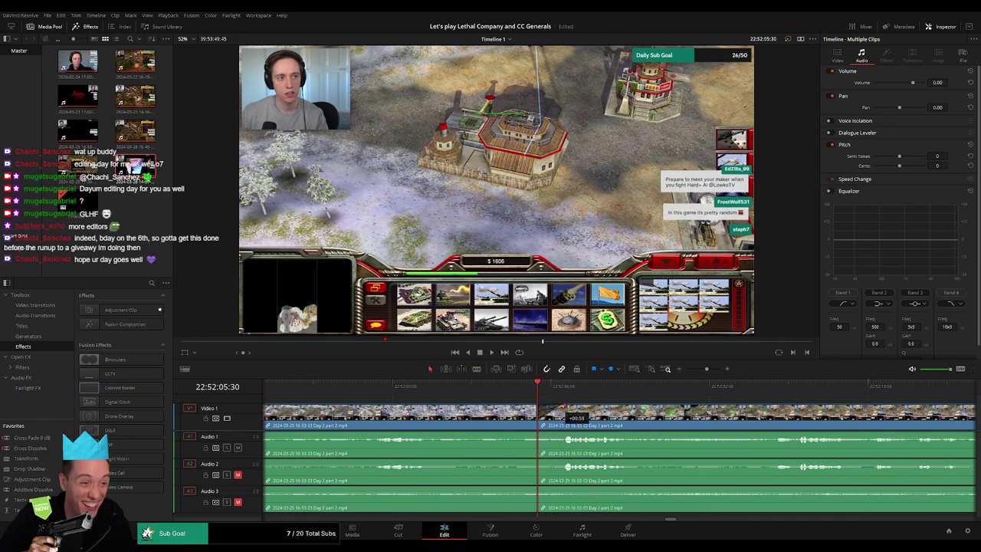
drag(563, 407, 539, 406)
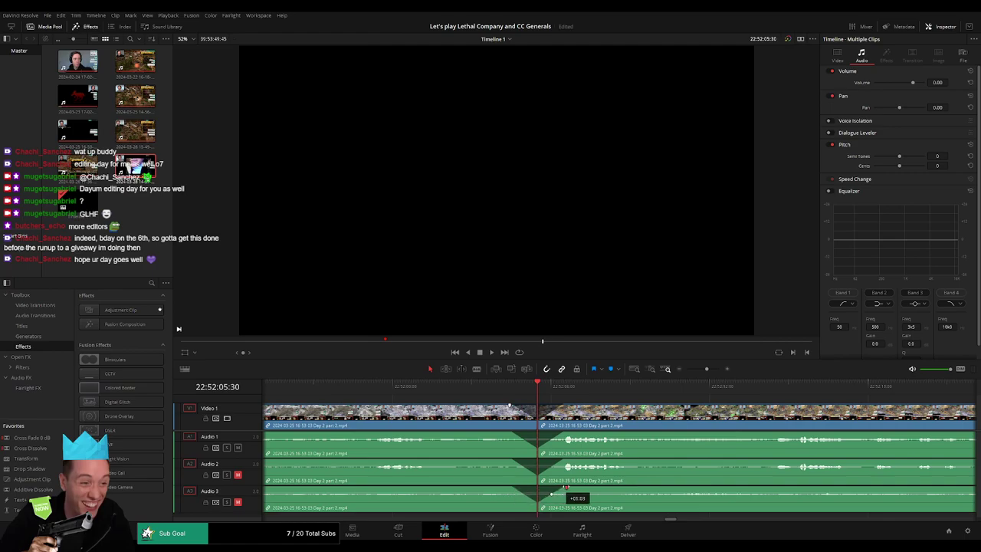
drag(720, 374, 693, 380)
key(space)
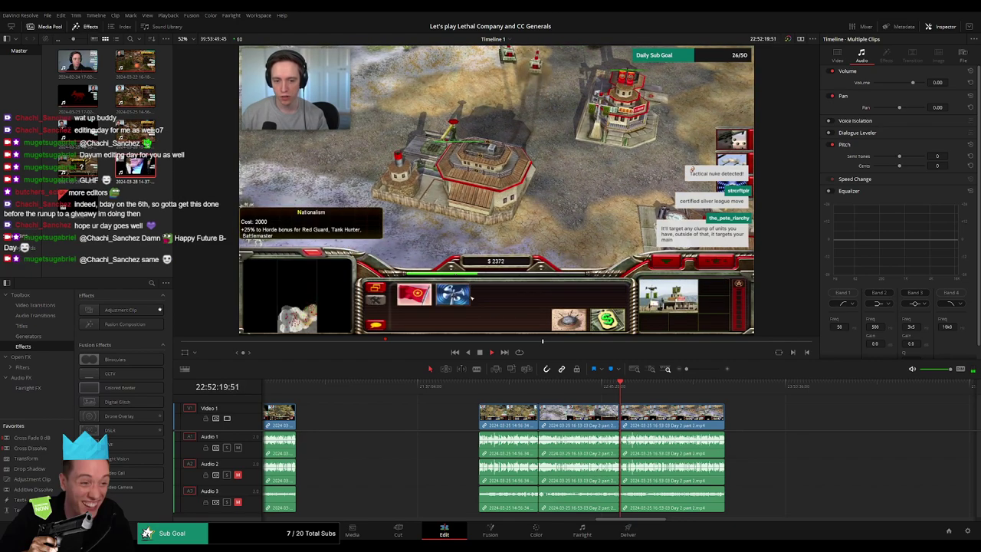
Move the Day 2 part 2 clip aside on the timeline and clear the selection
scroll(577, 409, right, 3)
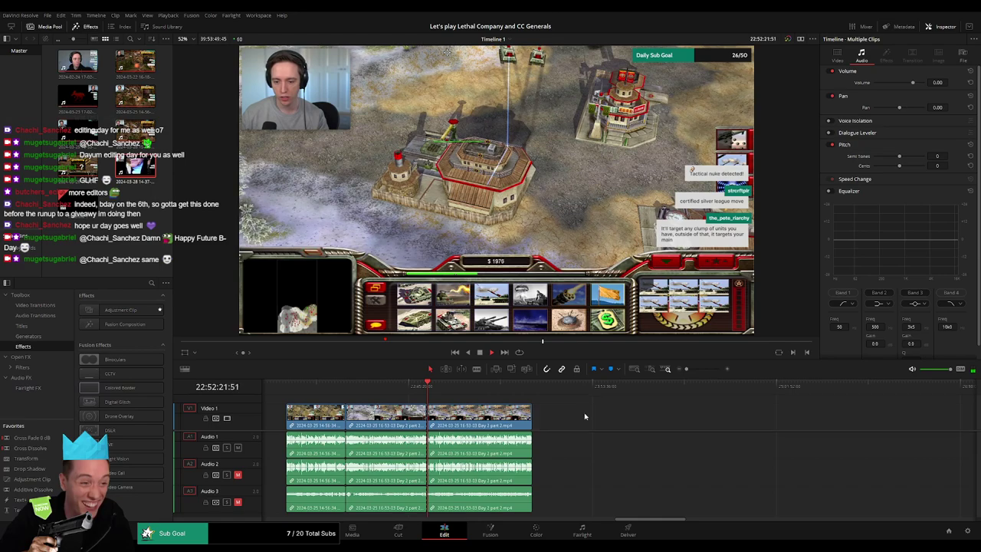
click(330, 393)
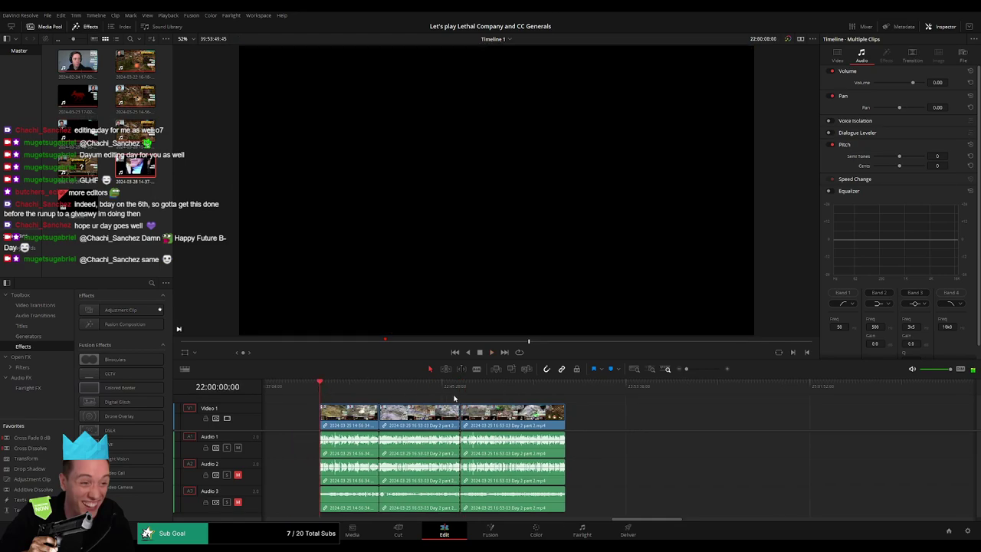
scroll(528, 408, down, 3)
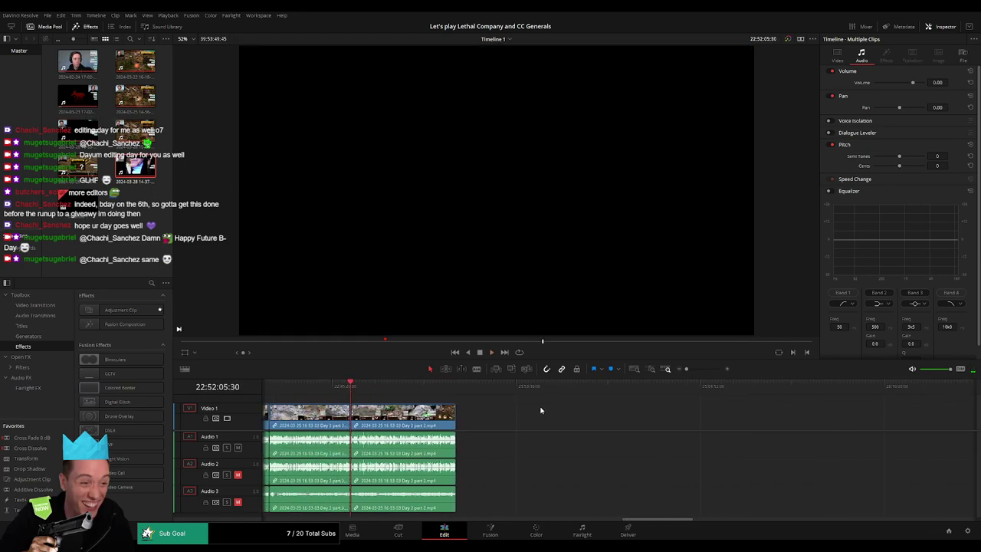
drag(387, 413, 670, 414)
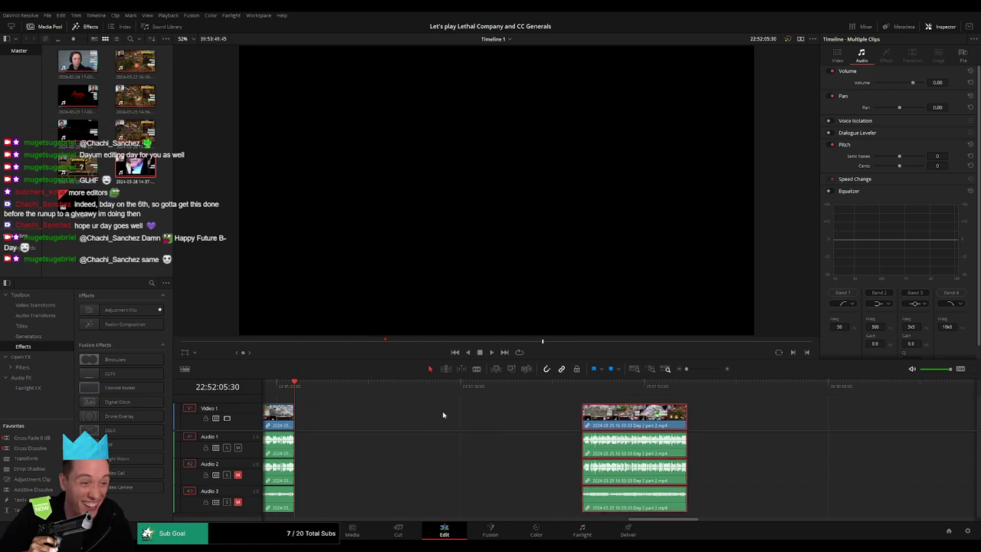
click(402, 424)
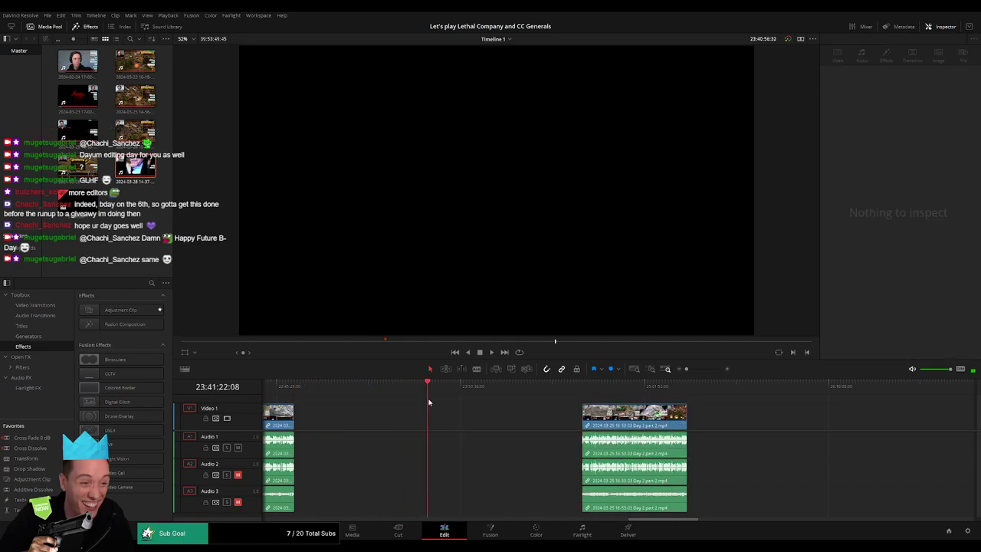
Line the Day 2 part 2 clip up with the playhead, append the Day 3 recording, and play across the join
drag(451, 403, 475, 403)
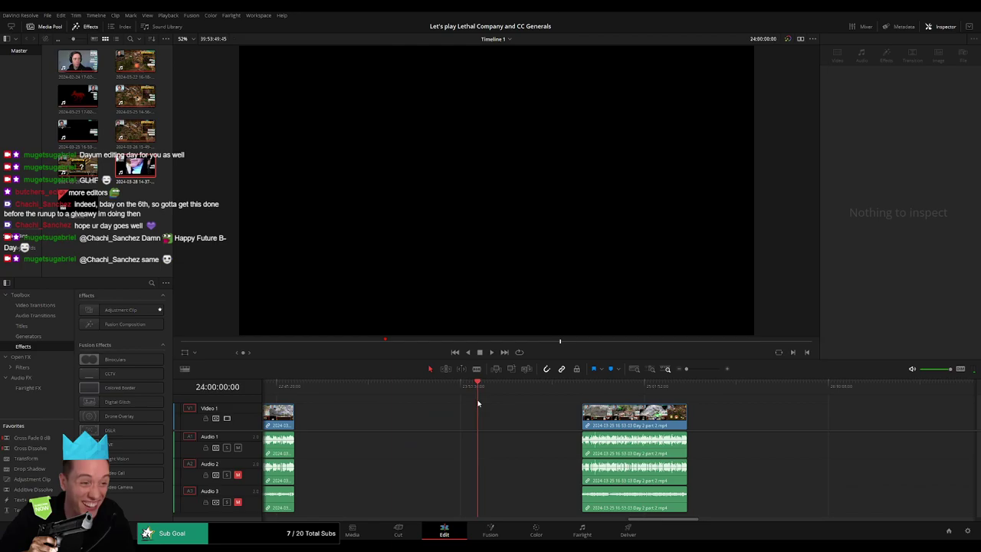
drag(617, 416, 531, 418)
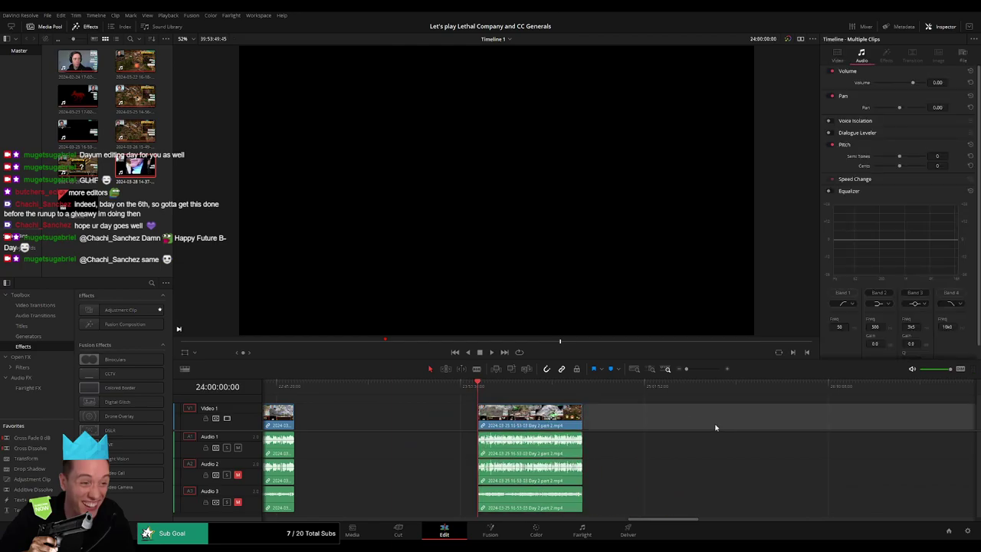
key(shift+z)
key(space)
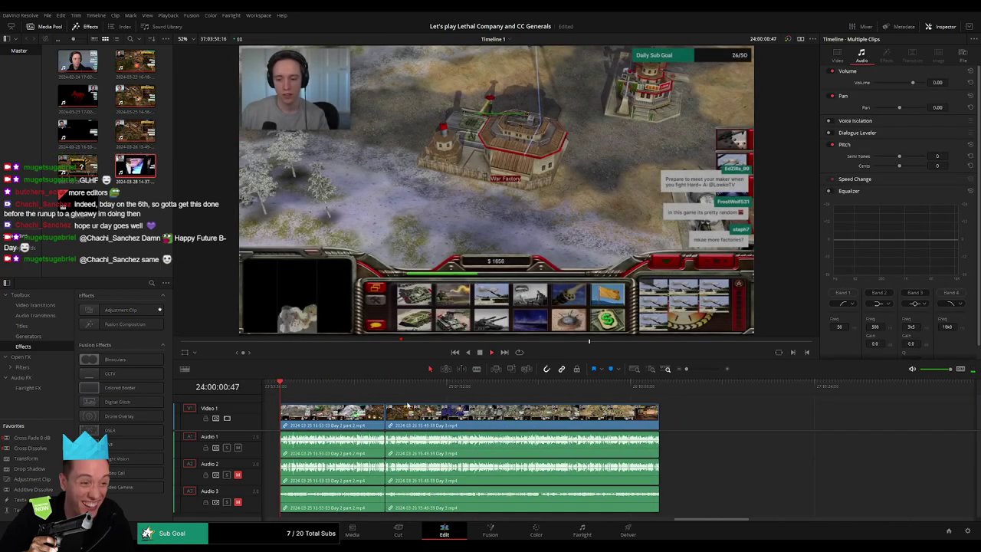
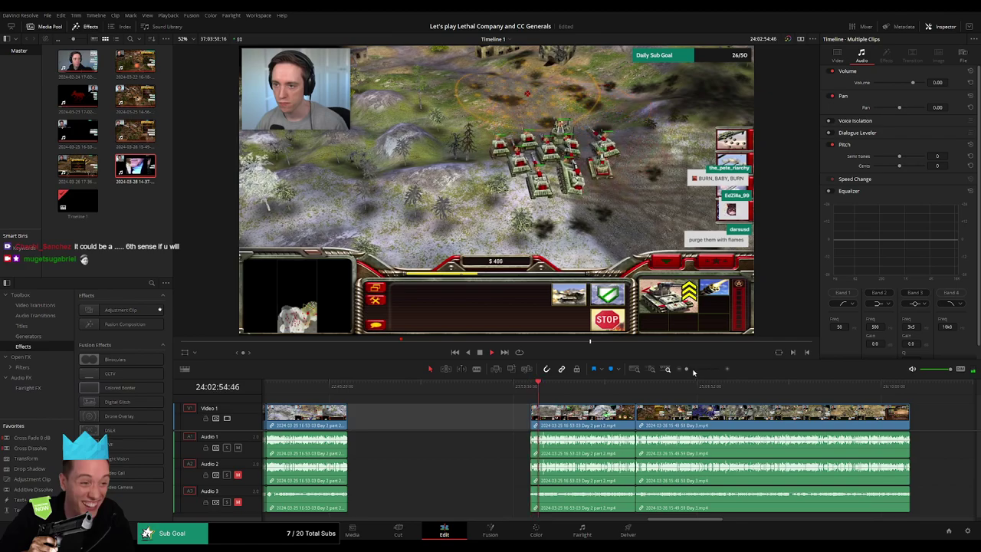
Scrub through the Day 3 footage, past the Generals menu and faction screen, into the battle
drag(686, 369, 688, 369)
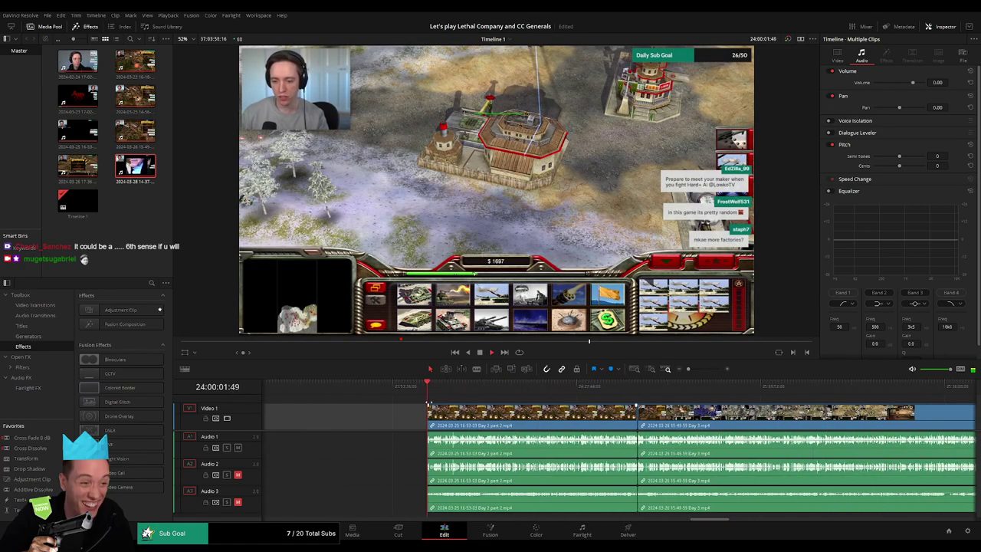
click(480, 386)
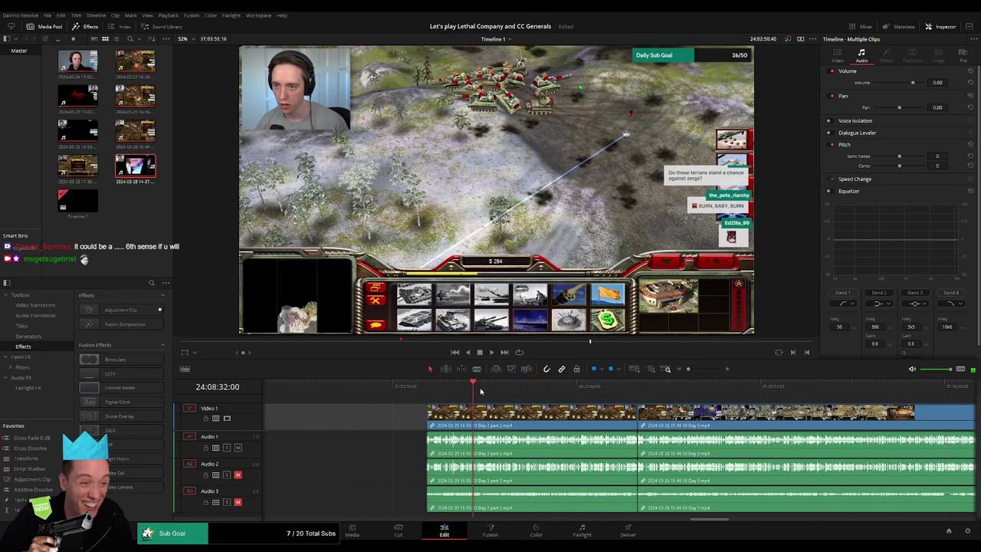
drag(481, 385, 638, 386)
key(space)
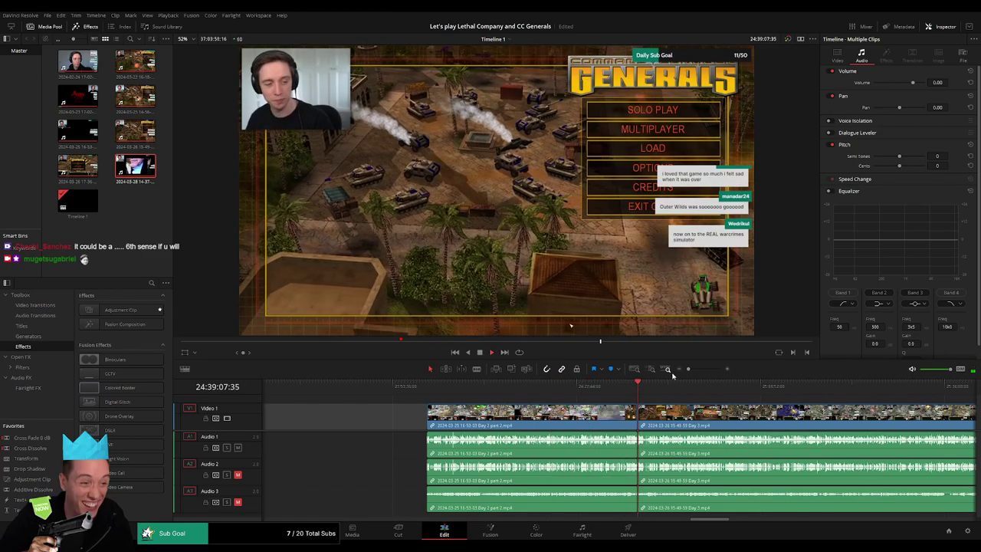
click(668, 371)
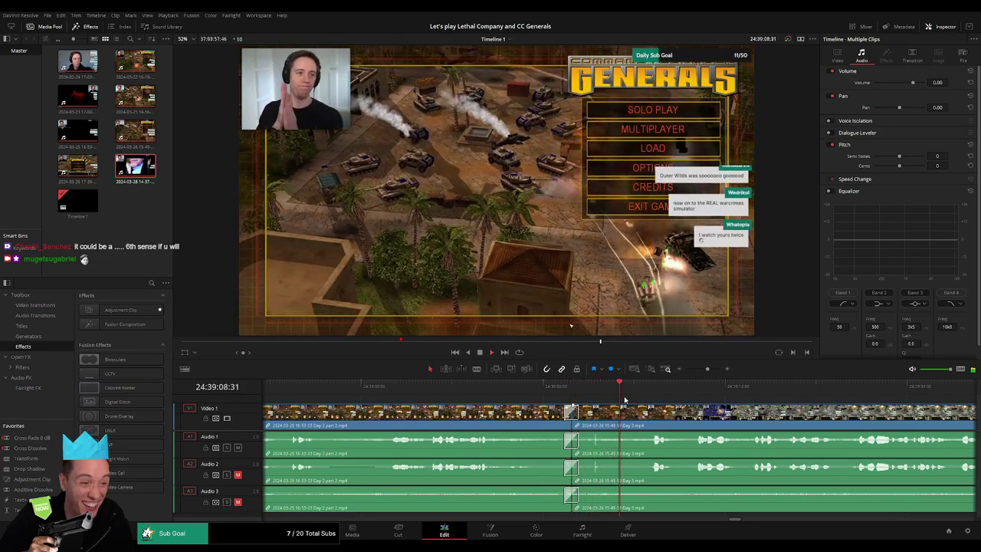
scroll(624, 400, down, 3)
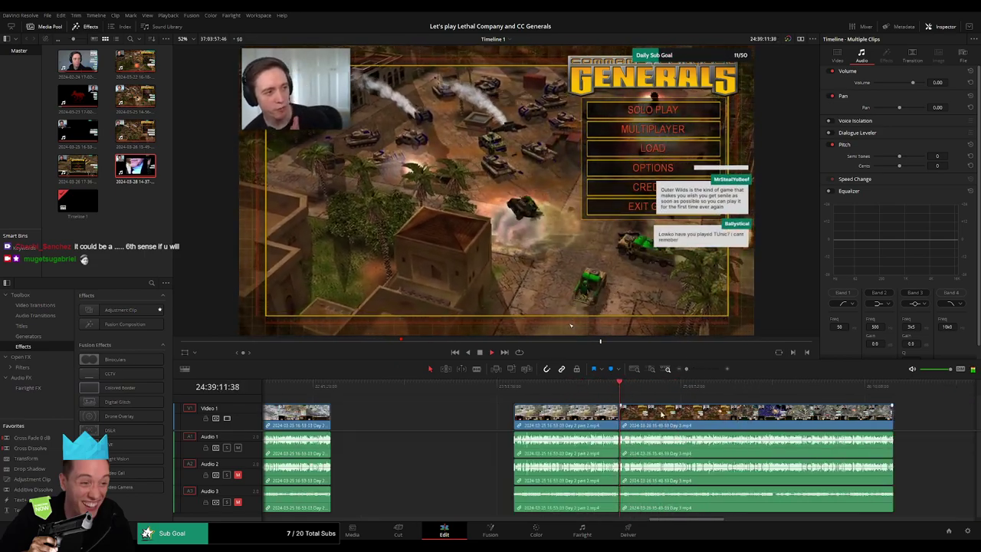
scroll(496, 396, right, 3)
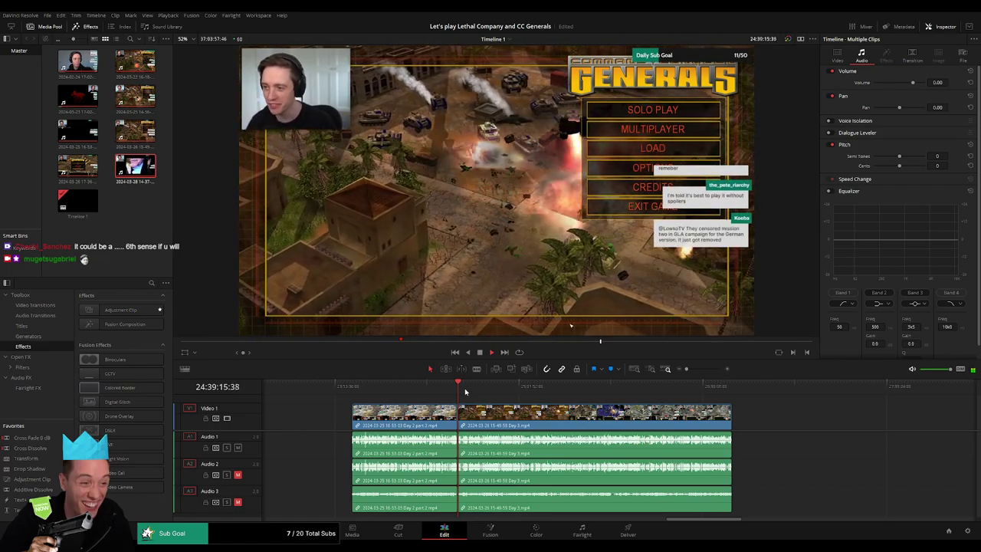
drag(686, 371, 694, 371)
drag(632, 389, 711, 387)
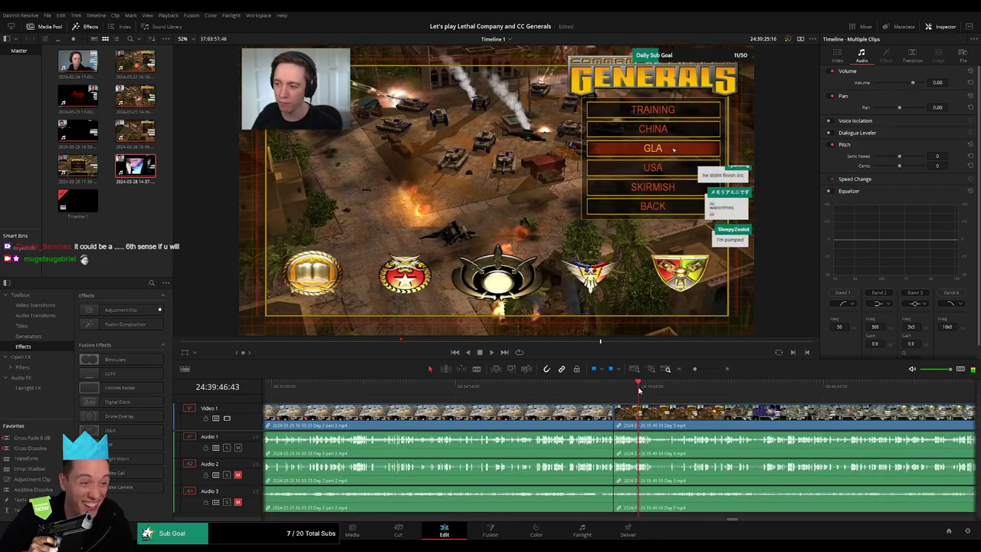
click(832, 387)
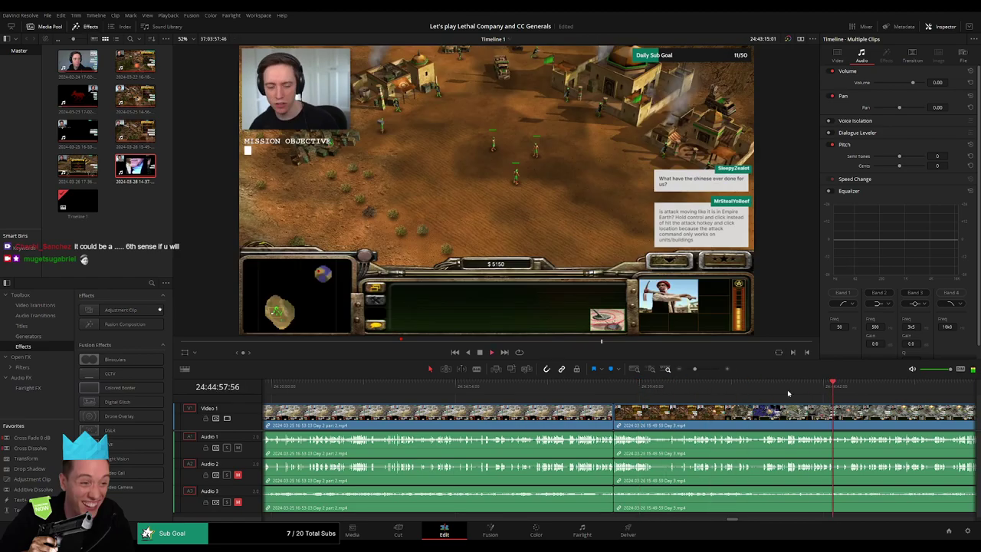
click(675, 370)
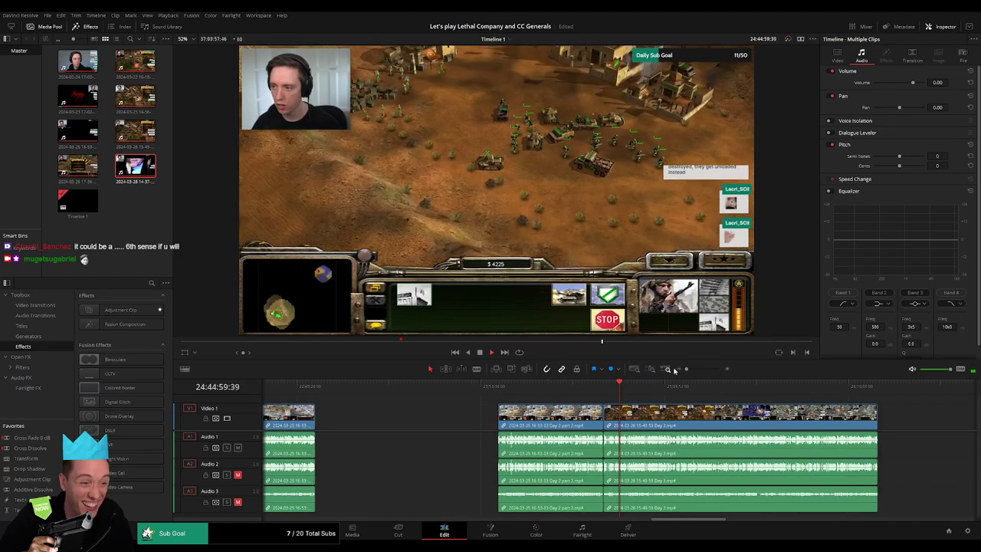
scroll(454, 396, right, 3)
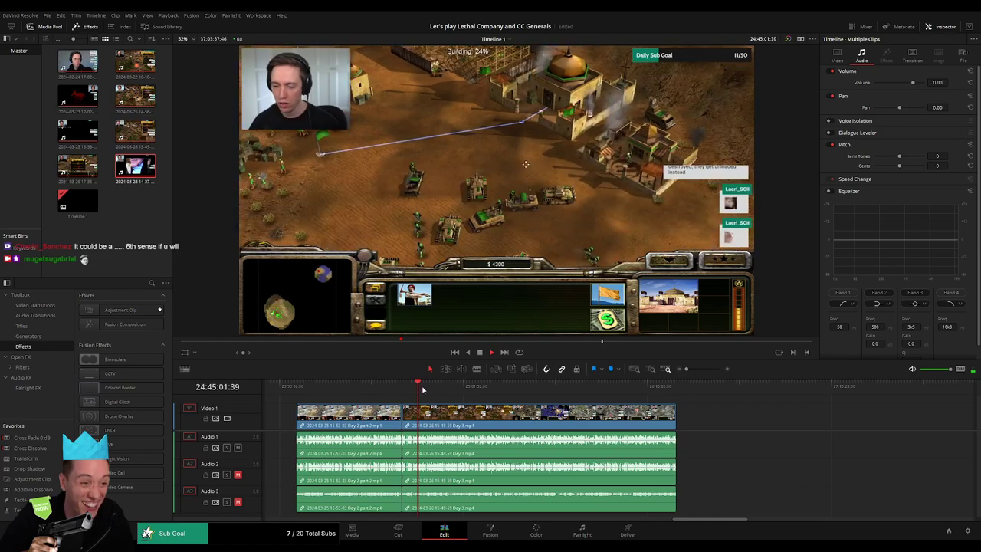
click(440, 387)
click(436, 387)
key(space)
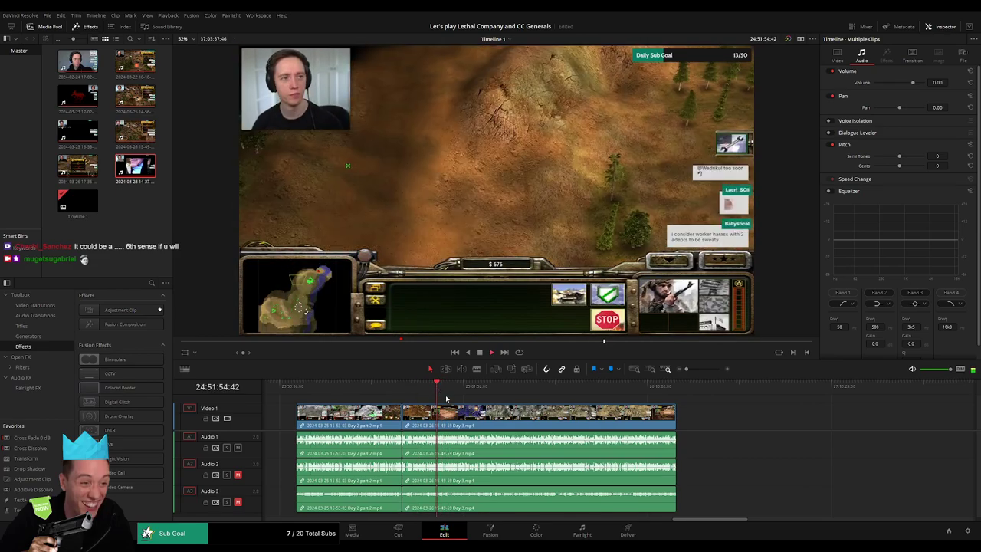
Zoom in to the exact frame at 24:52:12:00 and cut all tracks there
mouse_move(685, 368)
mouse_down()
mouse_move(704, 369)
mouse_move(688, 385)
mouse_up()
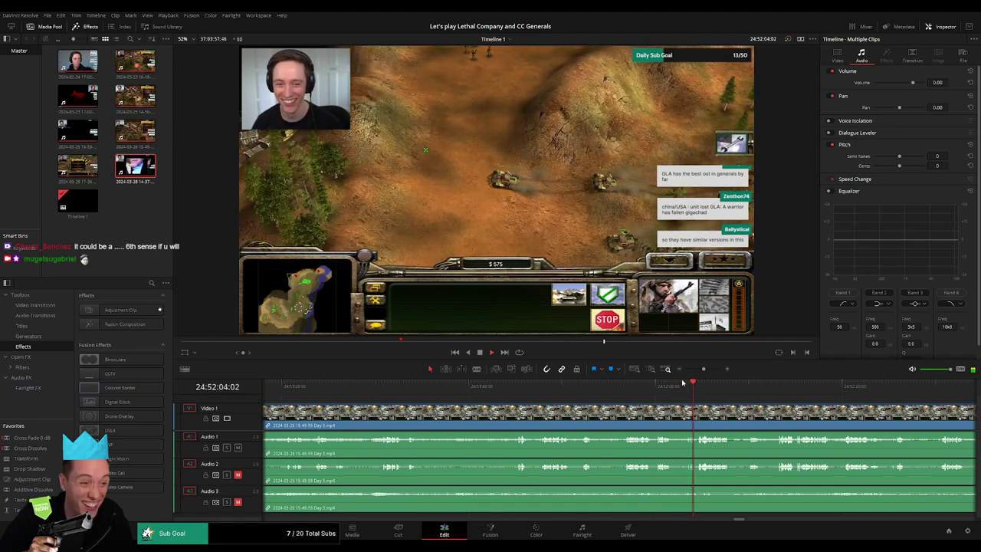
scroll(613, 398, right, 2)
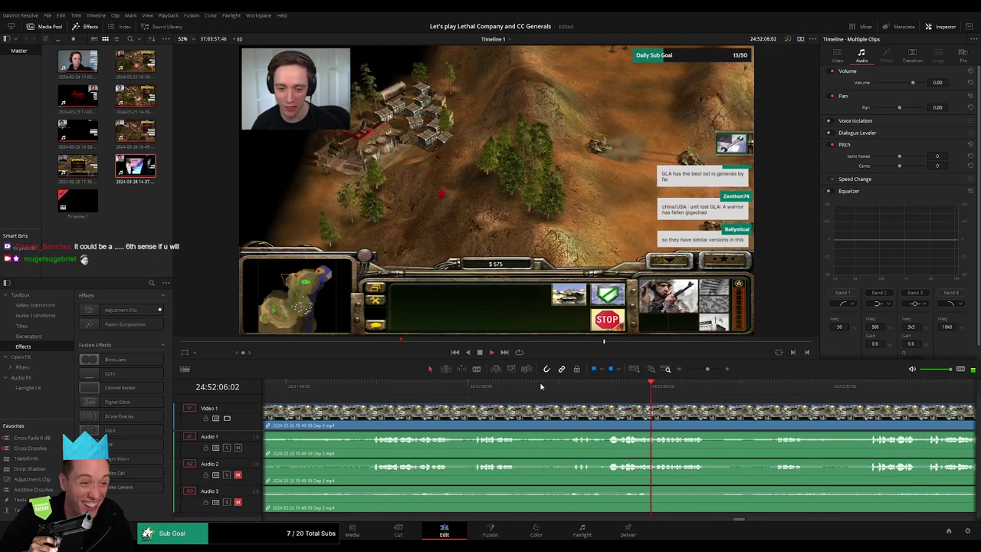
click(762, 386)
scroll(627, 396, right, 2)
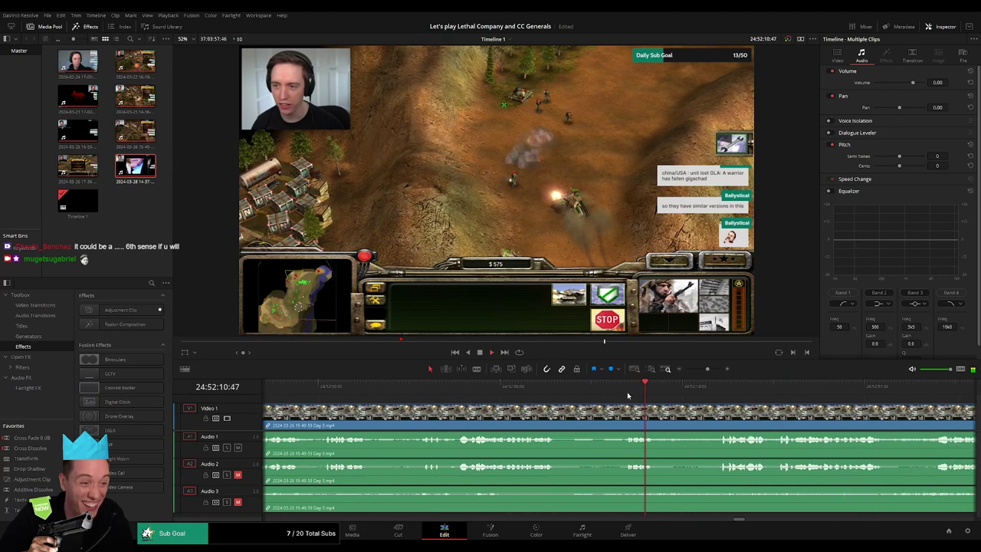
scroll(627, 395, right, 2)
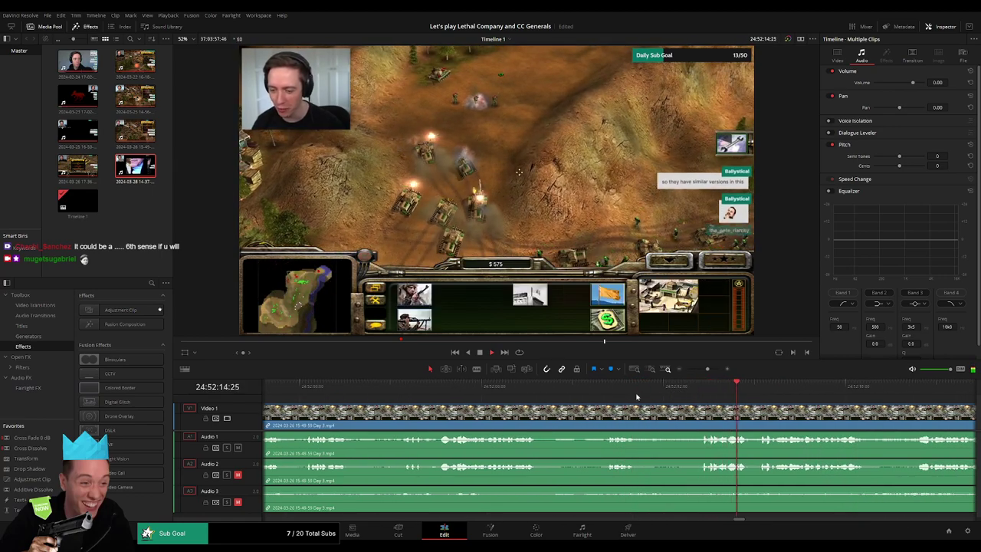
click(606, 385)
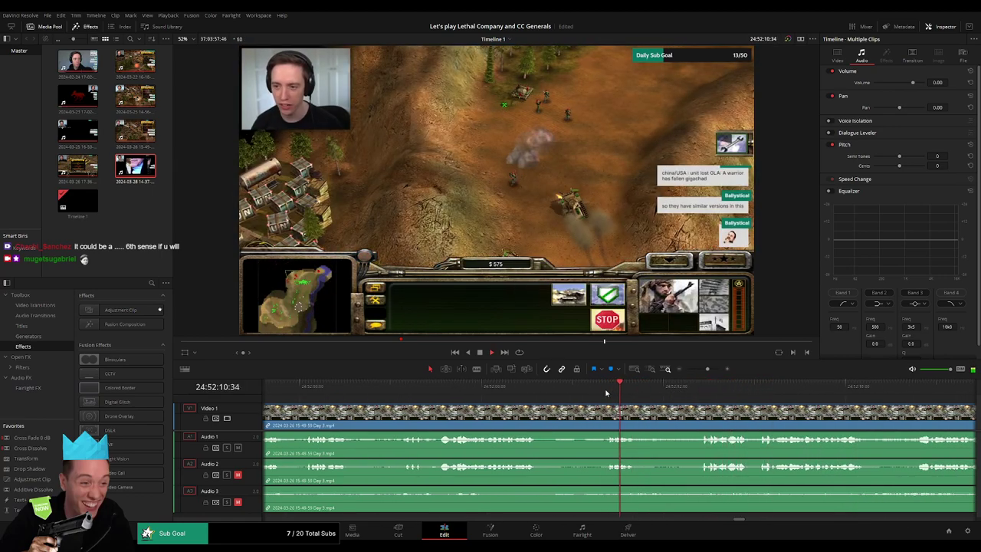
scroll(657, 410, right, 5)
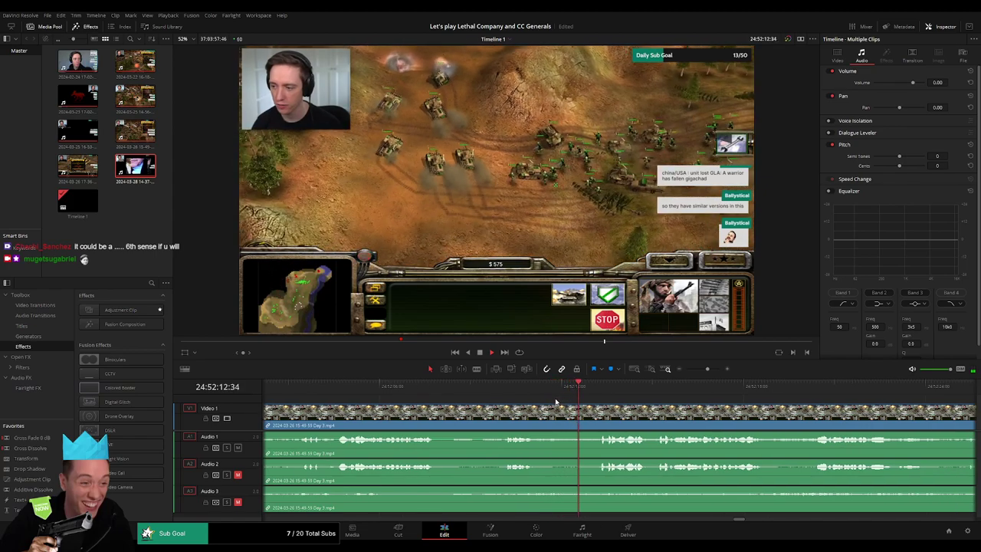
scroll(569, 395, right, 3)
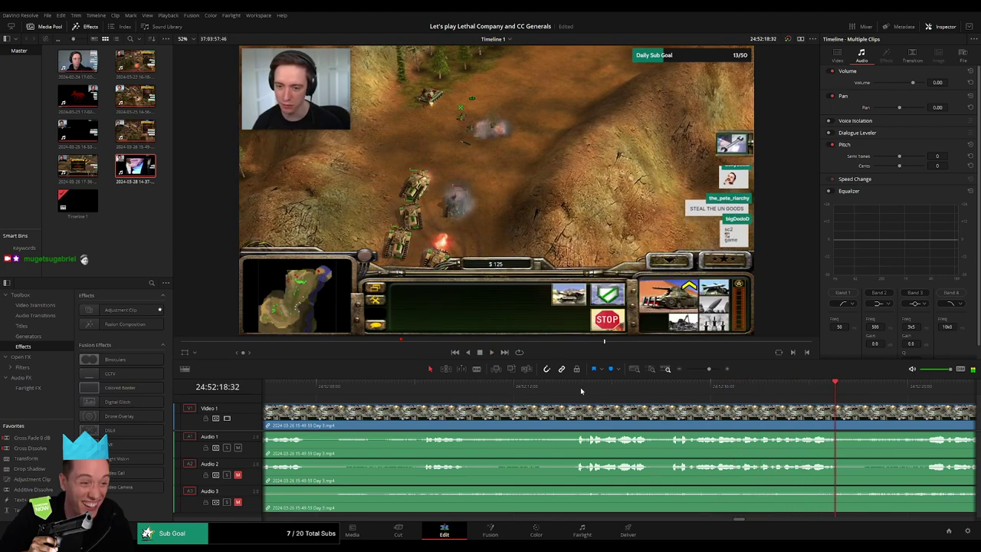
drag(577, 391, 513, 403)
click(516, 420)
Shift the clips after the 24:52:12:00 cut one frame right and lengthen the audio fade-in
key(a)
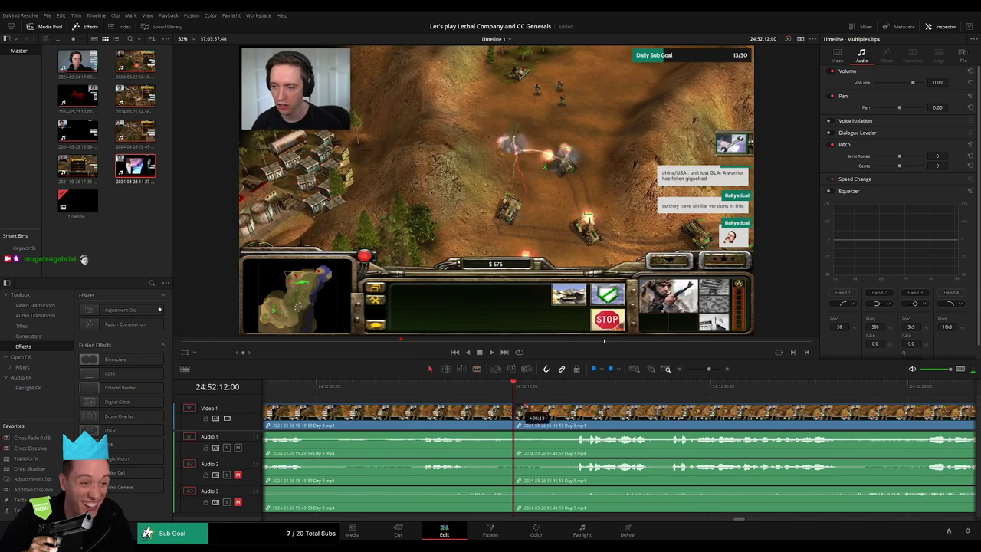
drag(565, 412, 540, 405)
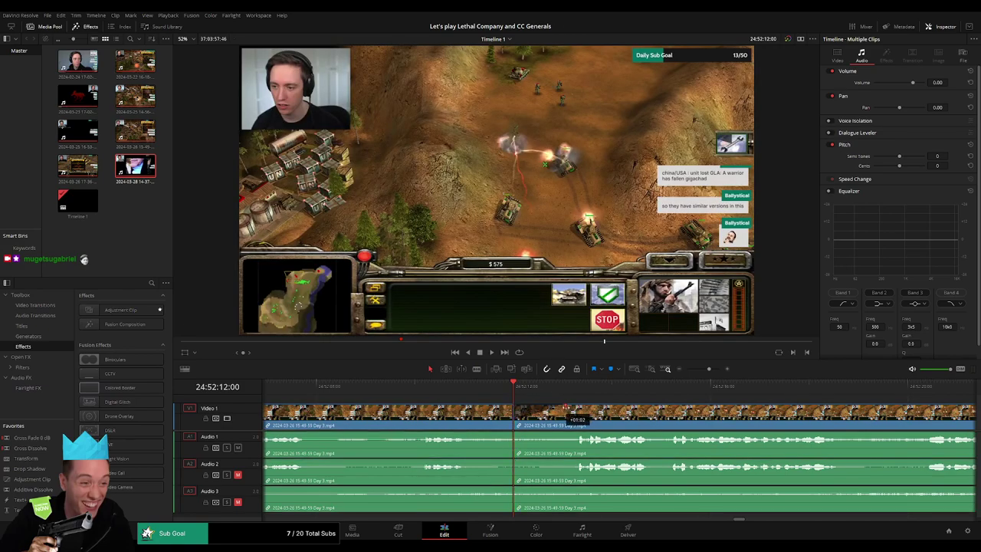
drag(565, 408, 564, 406)
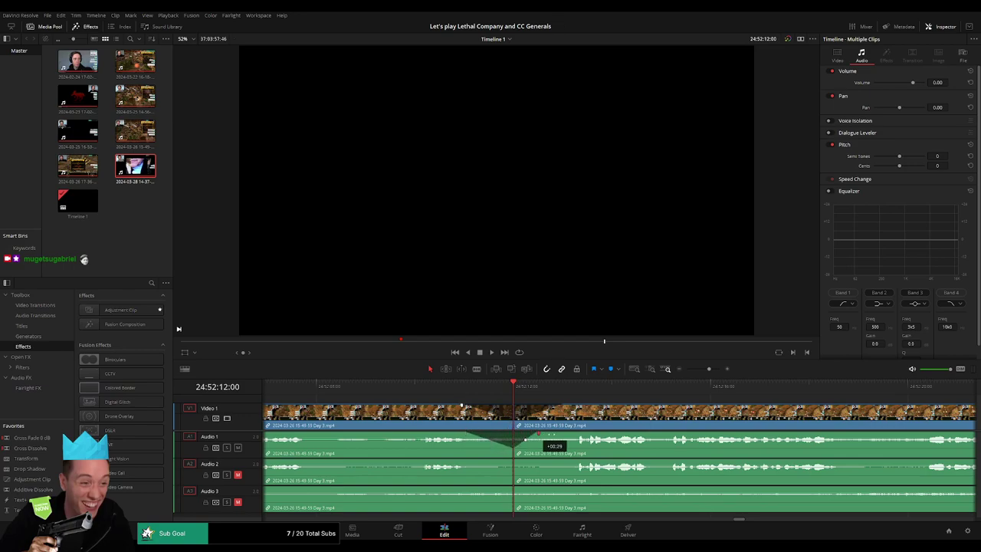
drag(538, 434, 571, 433)
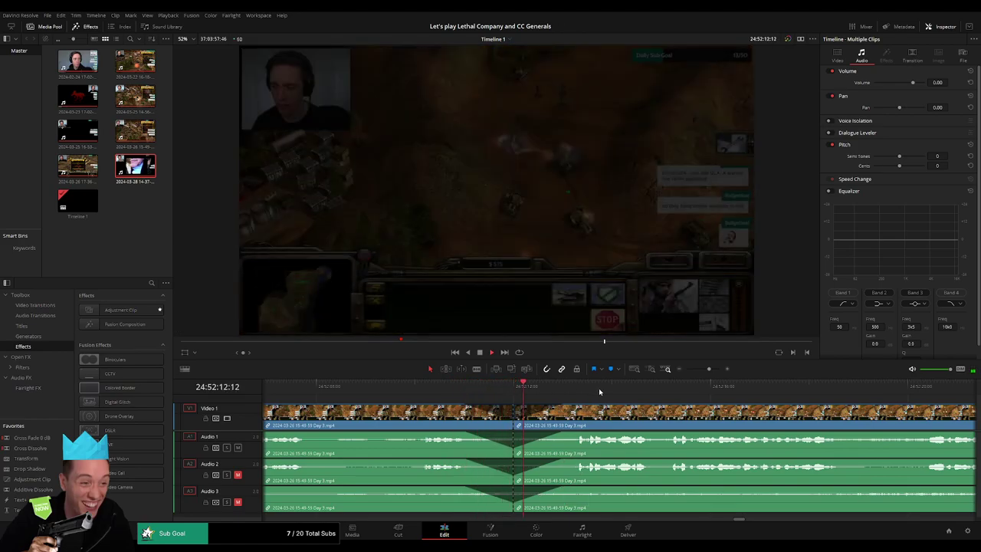
scroll(575, 395, down, 4)
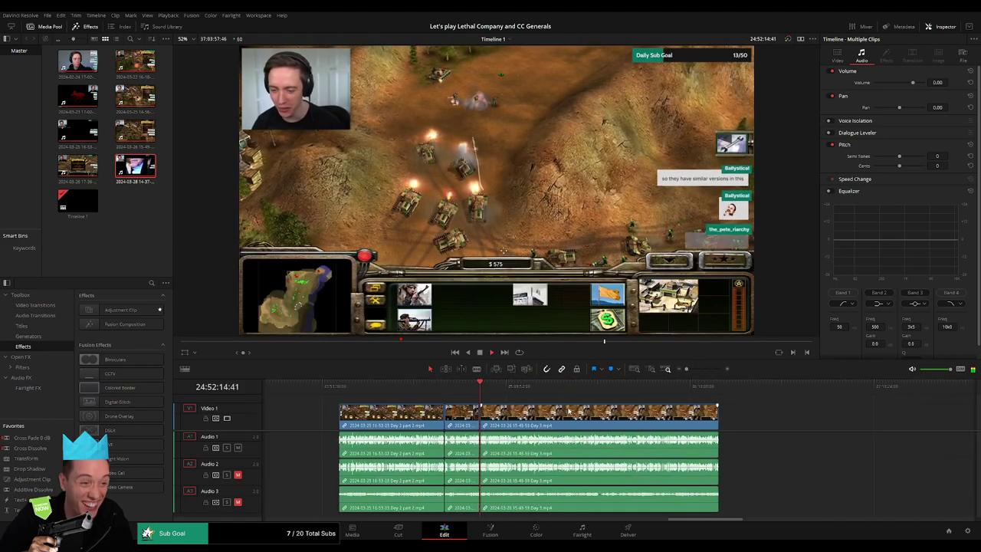
Move the right-hand Day 3 clip to start at 26:00:00:00 and play it back
key(Home)
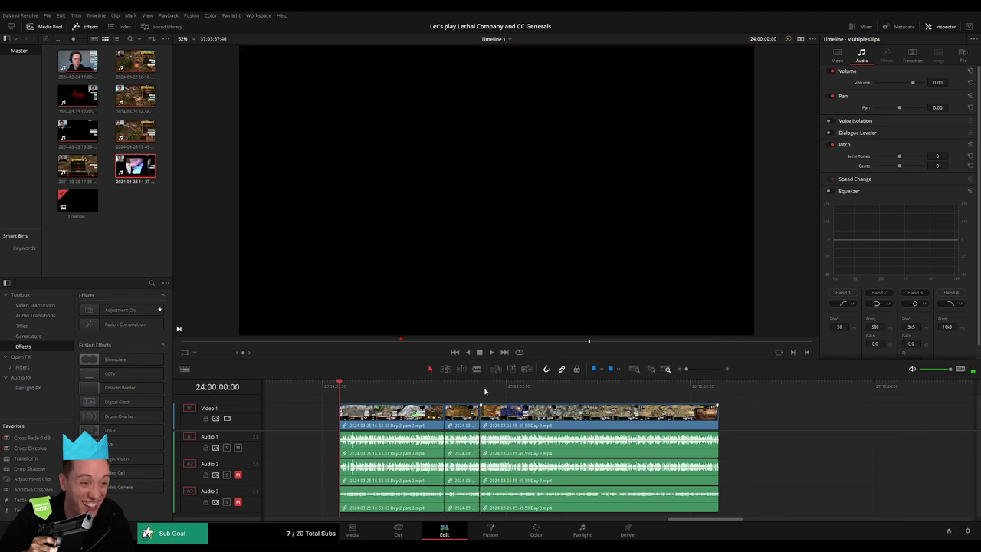
drag(642, 418, 695, 419)
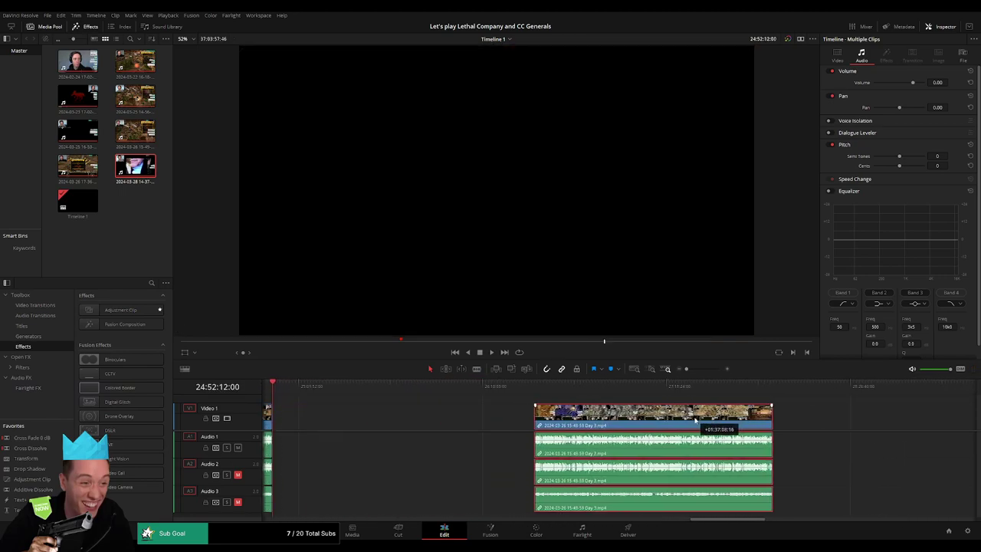
click(346, 408)
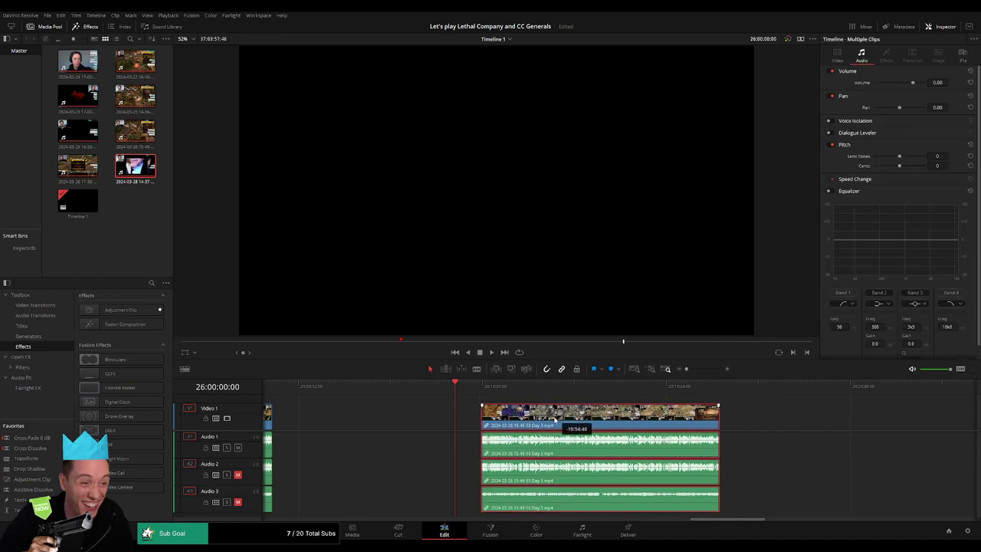
drag(612, 417, 531, 417)
key(space)
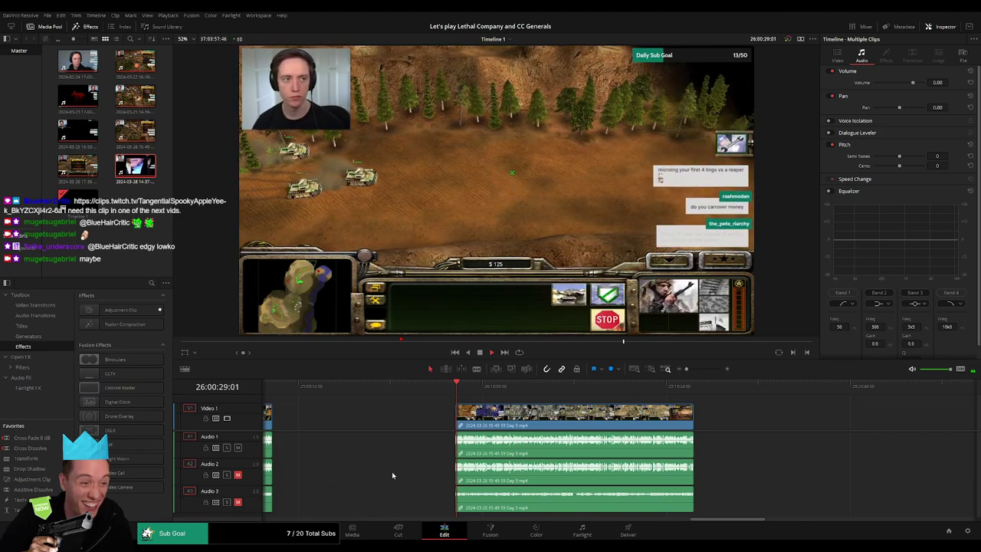
Split all tracks near 26:52:10:00 with Ctrl+B and fade the audio at the cut
scroll(360, 429, right, 5)
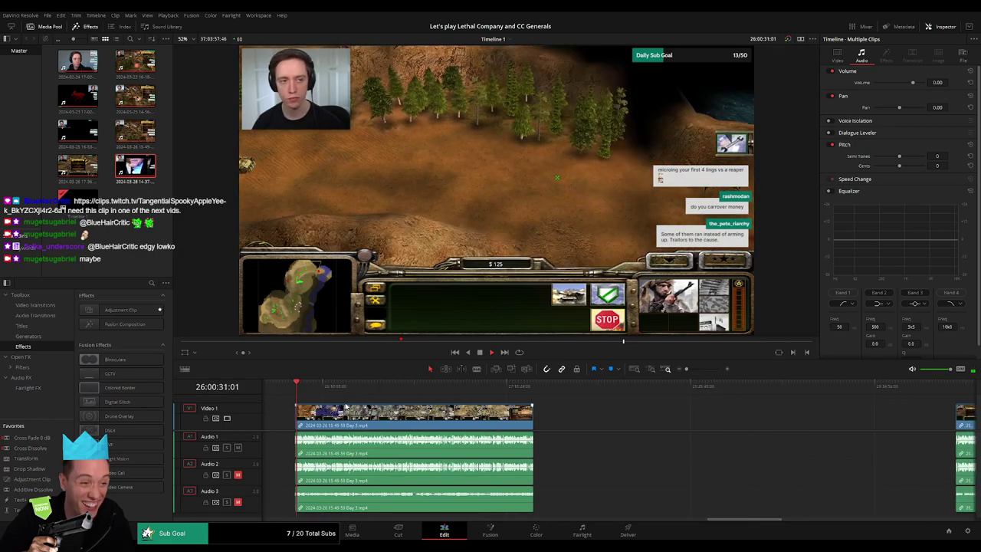
drag(313, 392, 431, 397)
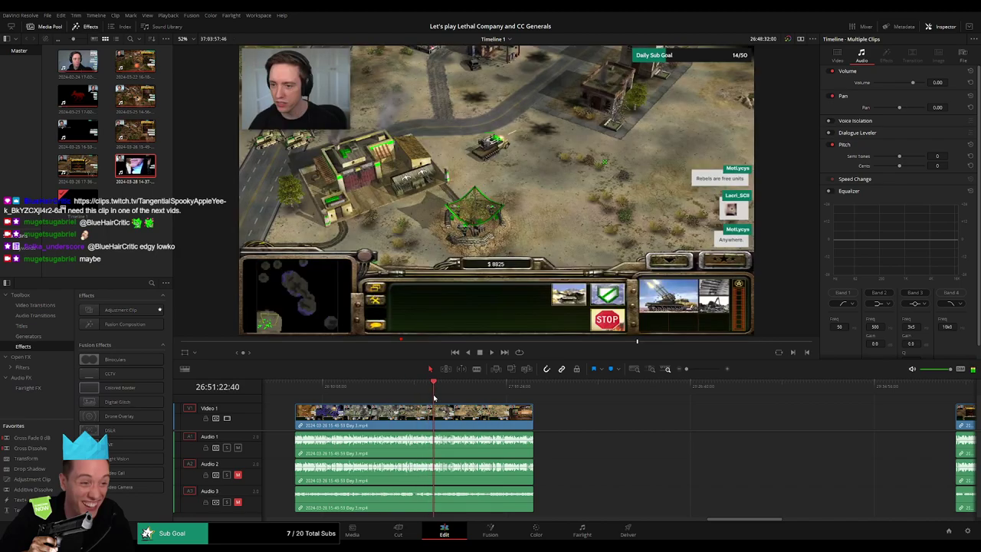
click(695, 369)
drag(695, 370, 706, 369)
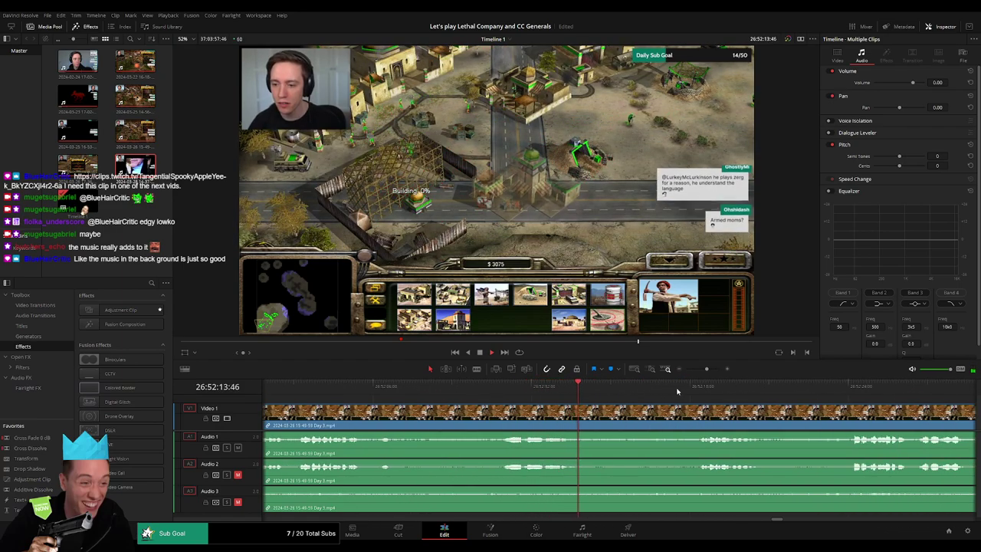
click(561, 390)
drag(564, 391, 541, 420)
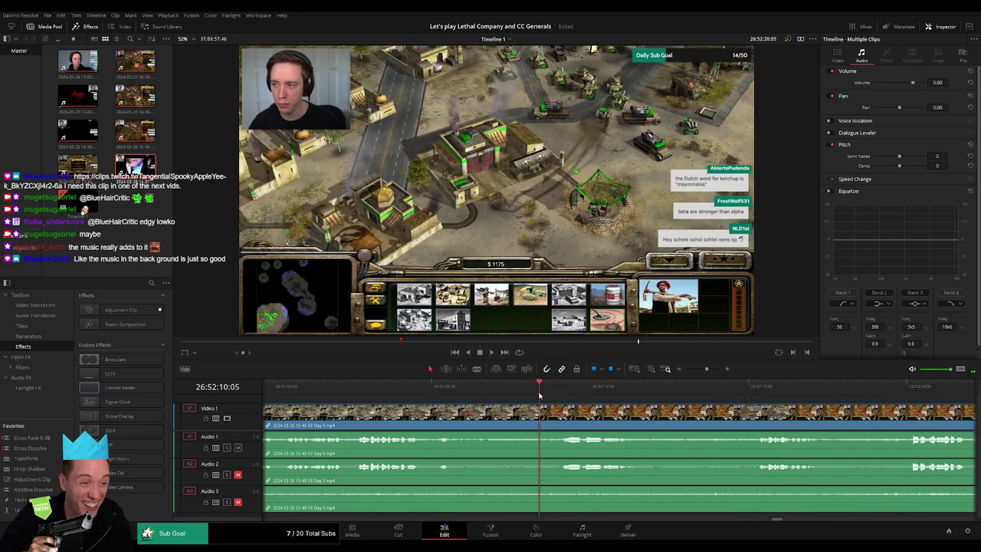
key(ctrl+b)
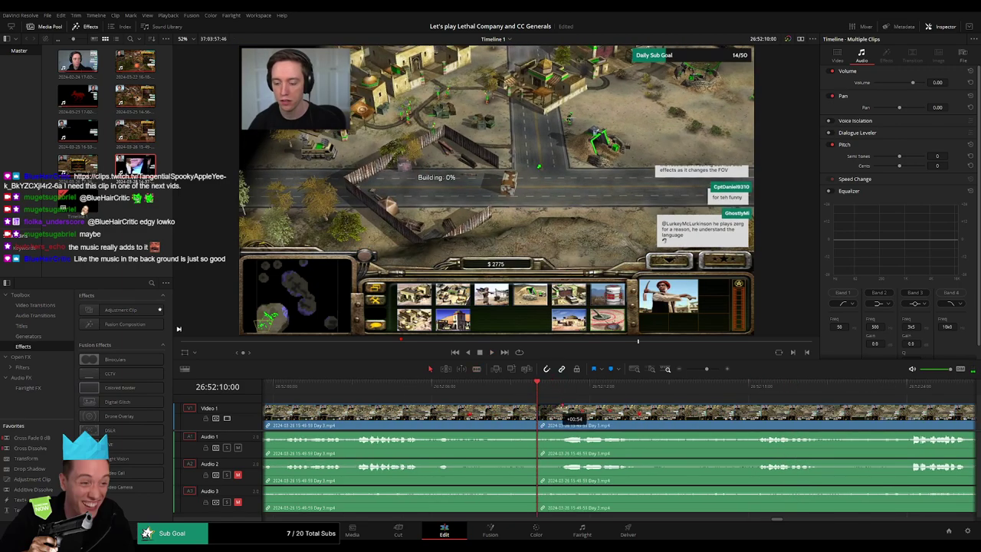
mouse_move(541, 420)
mouse_down()
mouse_move(568, 407)
mouse_move(537, 405)
mouse_up()
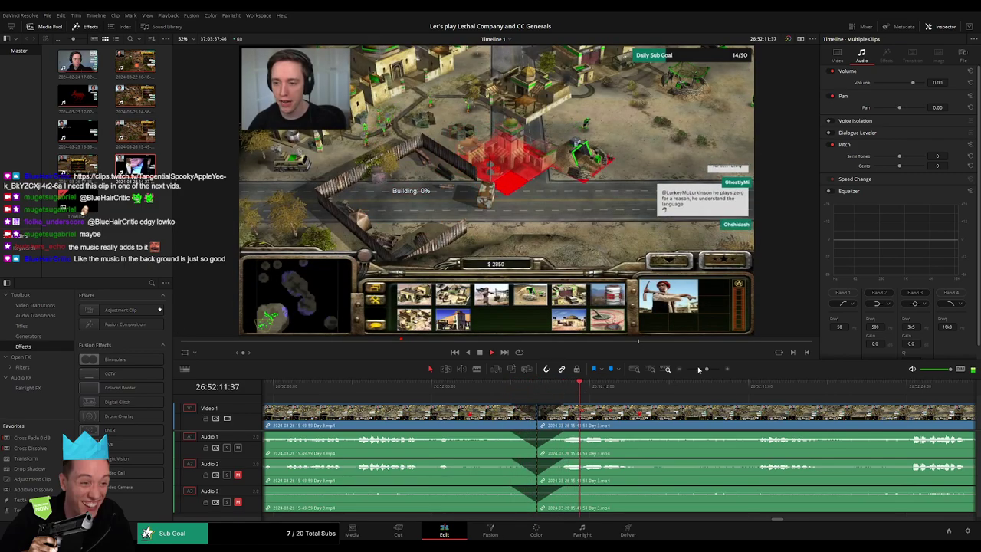
Move the footage after the cut down the timeline to start at 28:00:00:00
drag(698, 368, 556, 403)
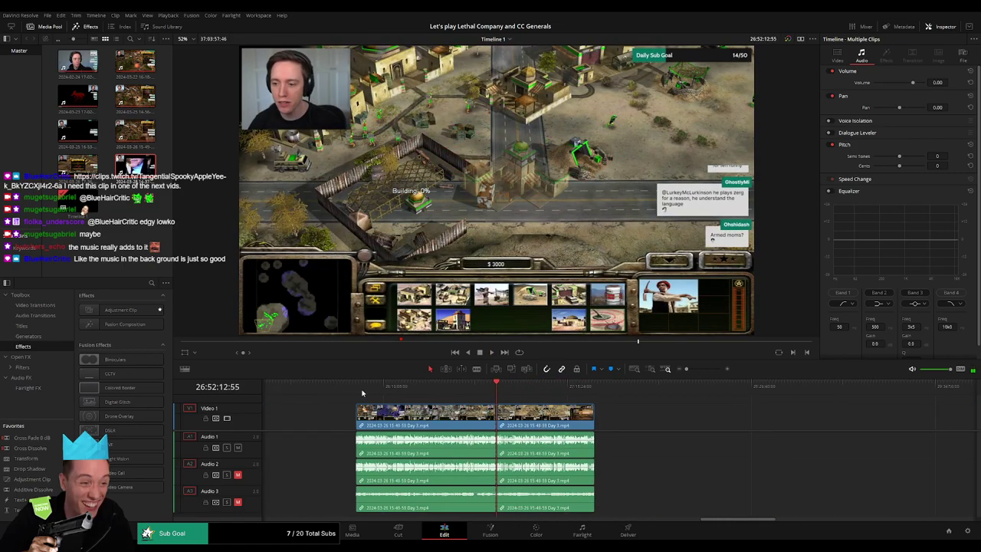
drag(363, 417, 800, 422)
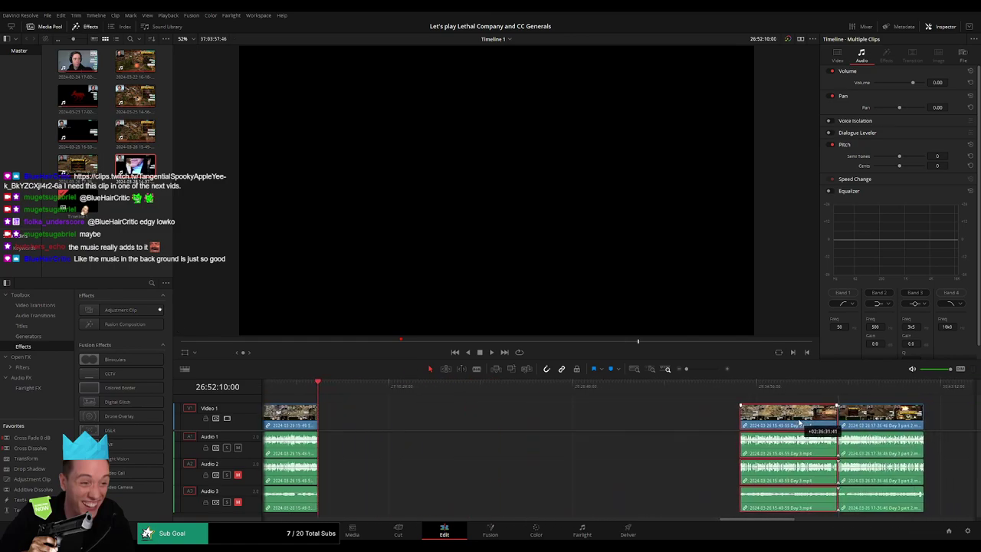
click(413, 411)
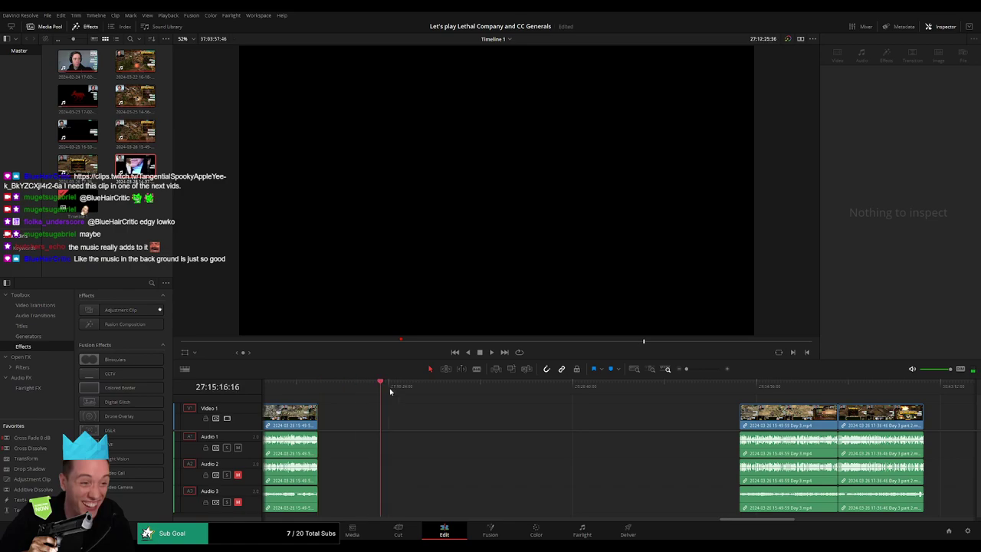
drag(461, 399, 494, 401)
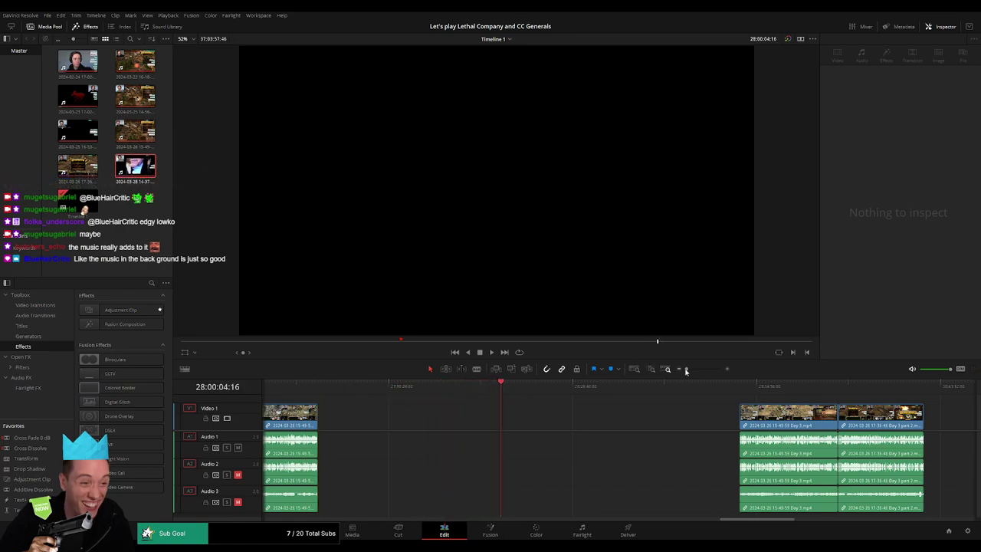
drag(687, 369, 703, 369)
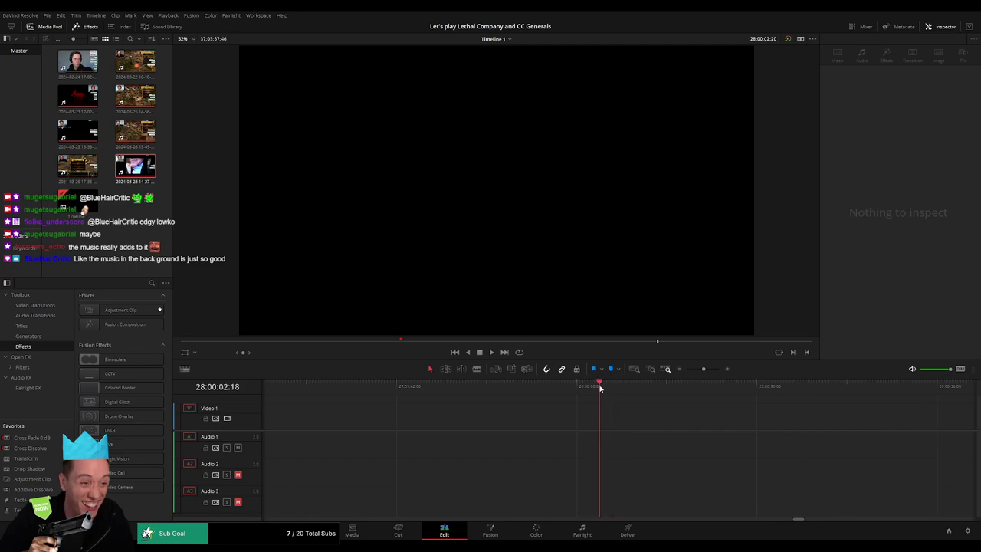
drag(703, 369, 686, 370)
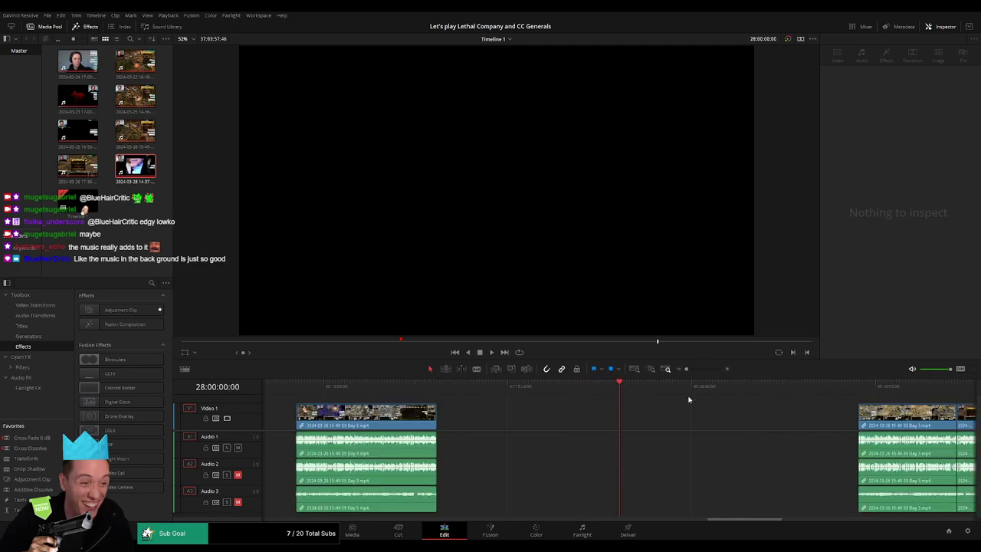
drag(747, 409, 973, 430)
drag(894, 421, 652, 421)
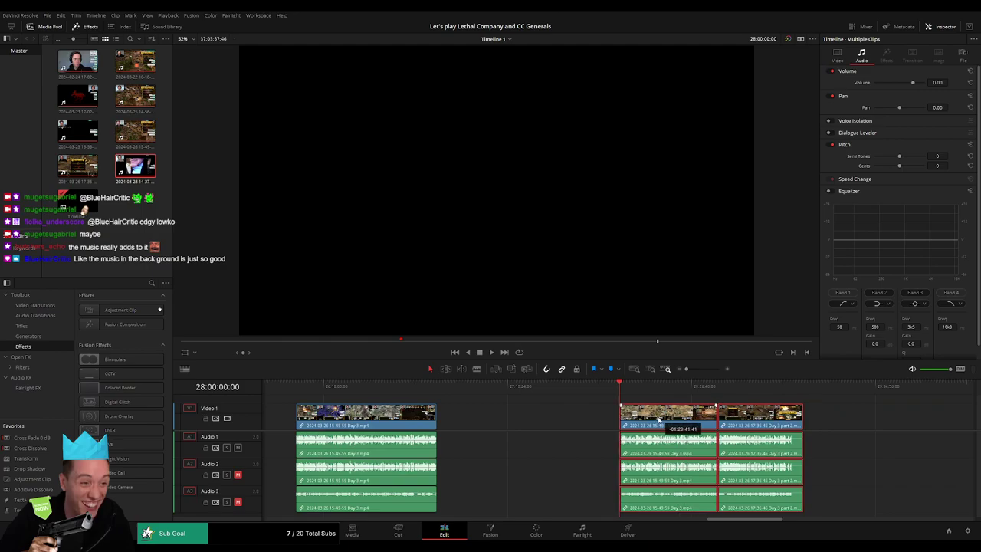
Preview the later clips and play back across the edit point between the Day 3 clips
scroll(452, 422, right, 3)
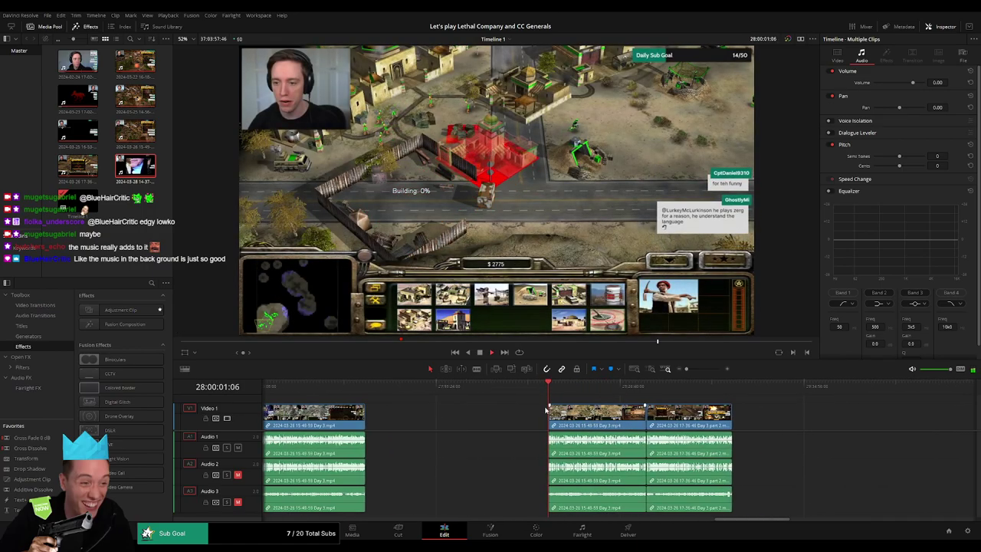
drag(430, 386, 530, 392)
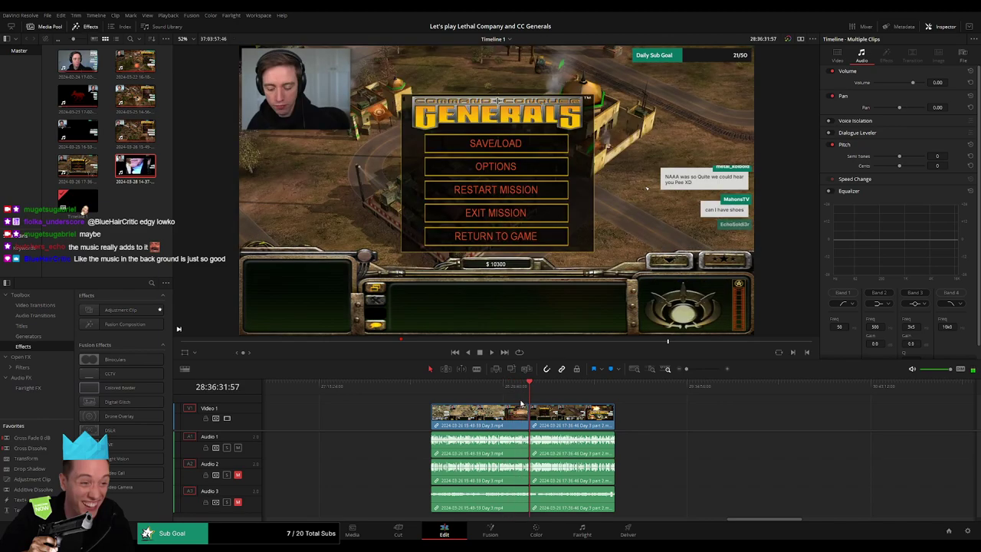
scroll(568, 391, up, 5)
click(567, 392)
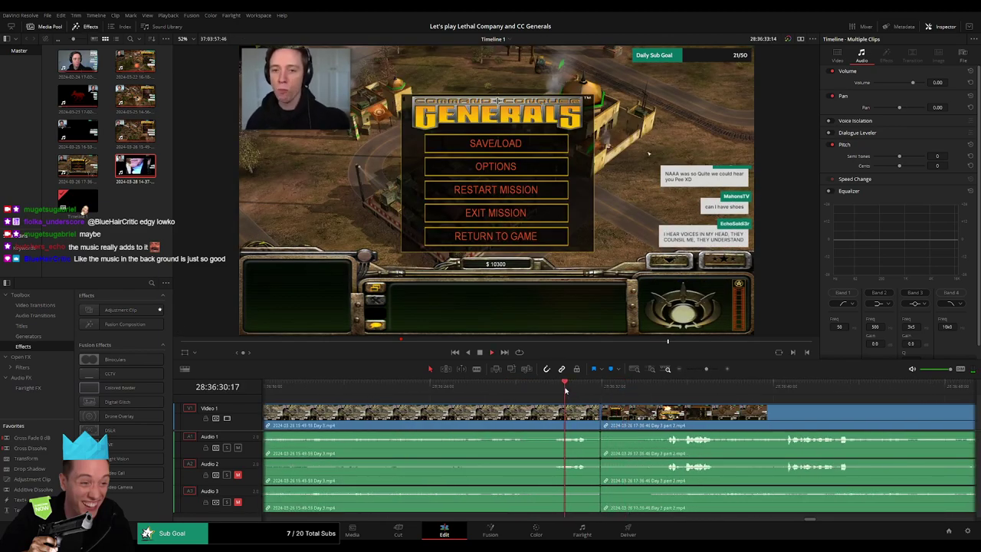
click(601, 417)
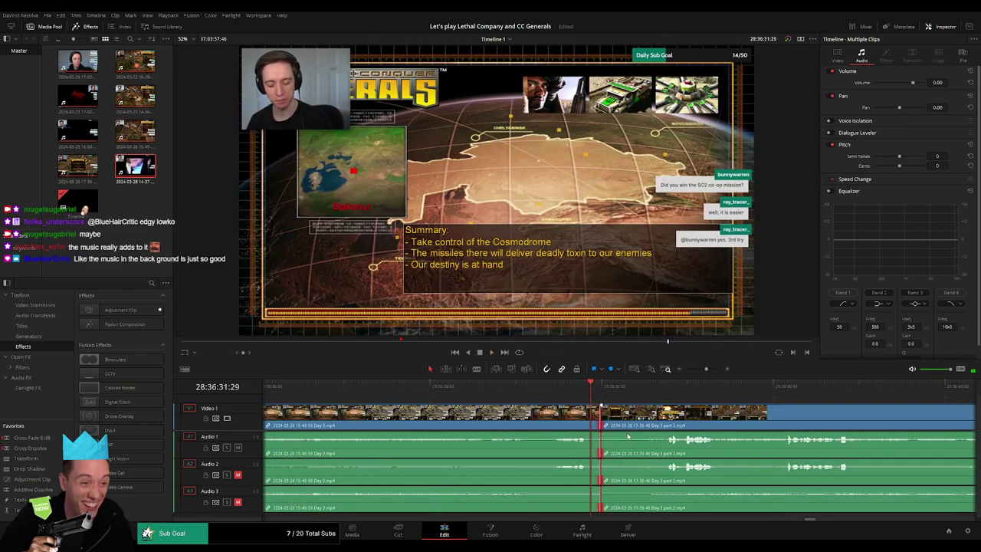
key(slash)
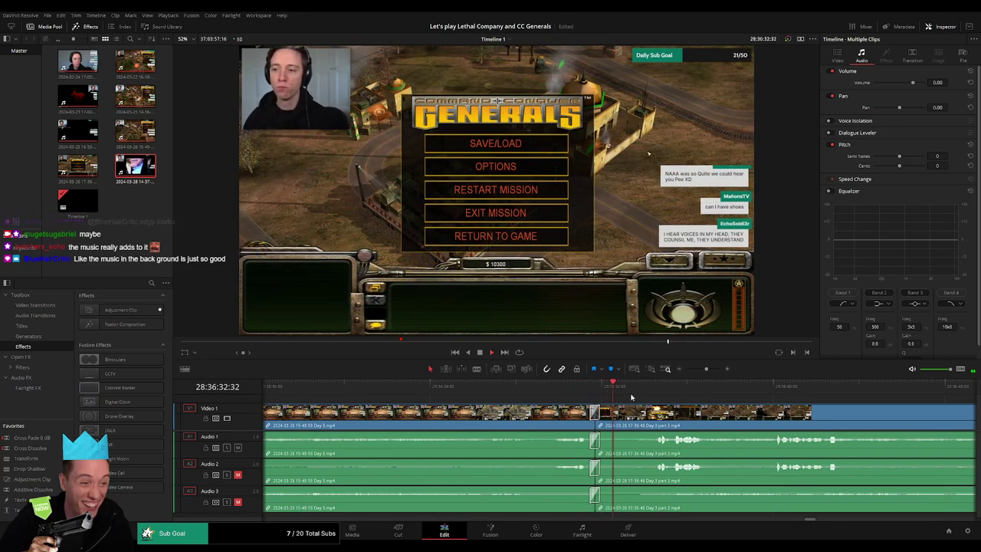
Split the Day 3 part 2 clip with Ctrl+B at about 28:52:06:30
click(655, 387)
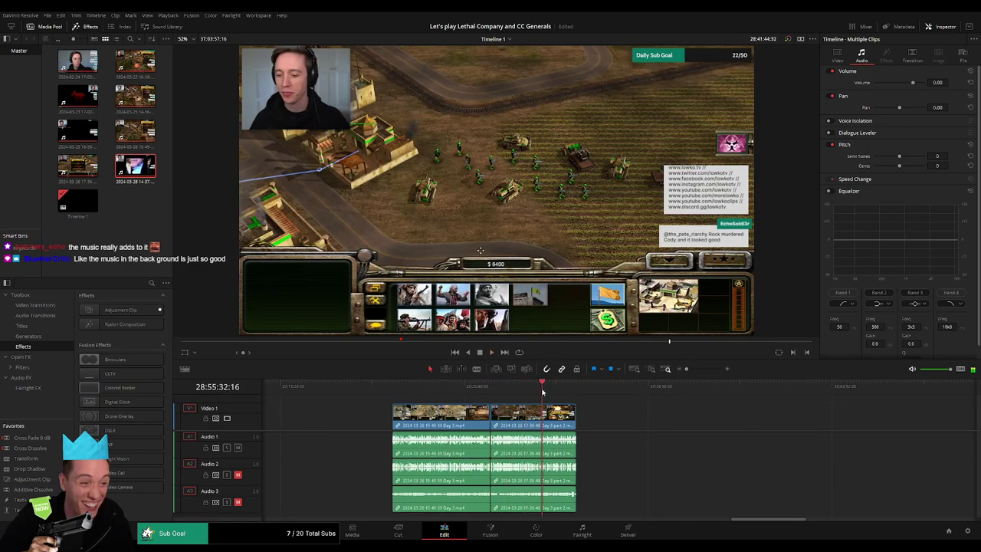
drag(556, 397, 532, 392)
click(674, 372)
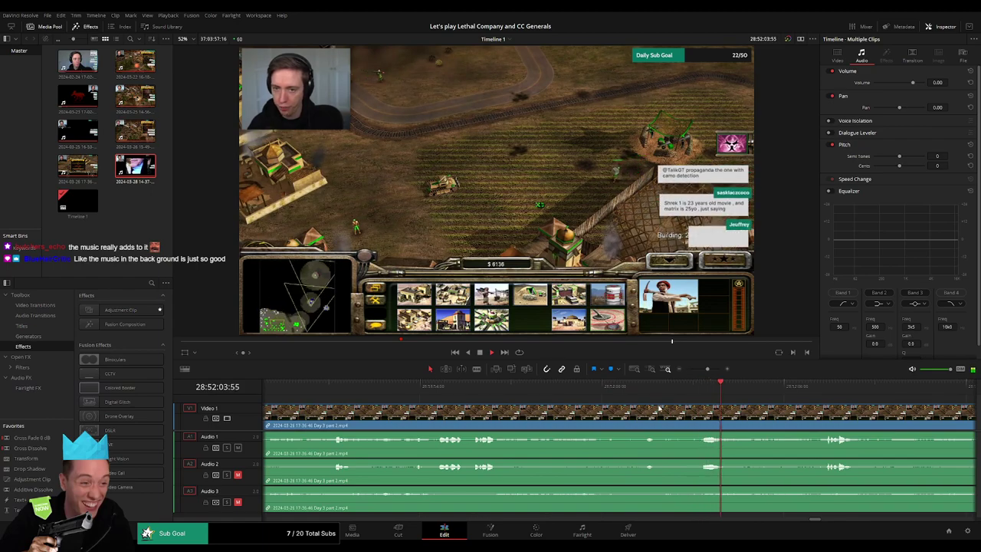
click(609, 392)
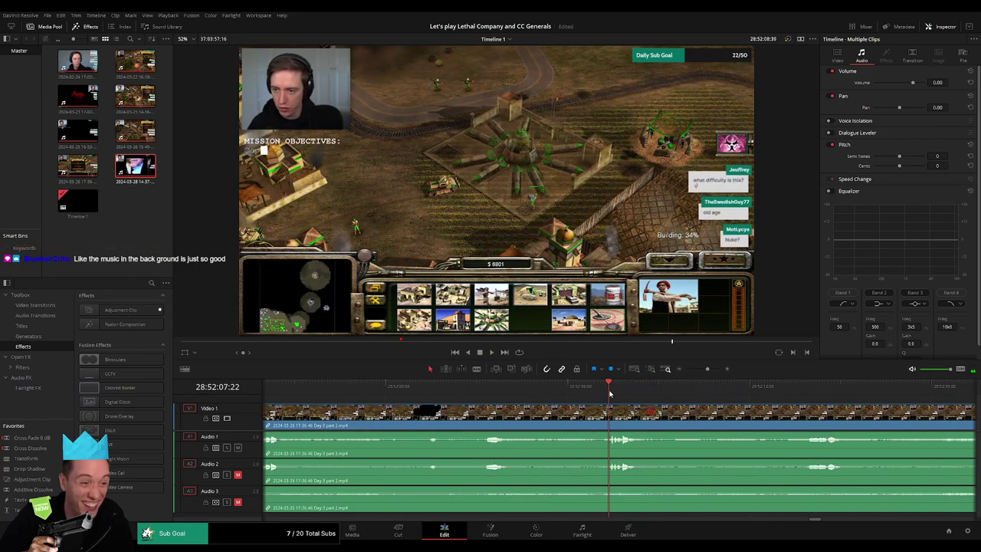
drag(609, 392, 584, 396)
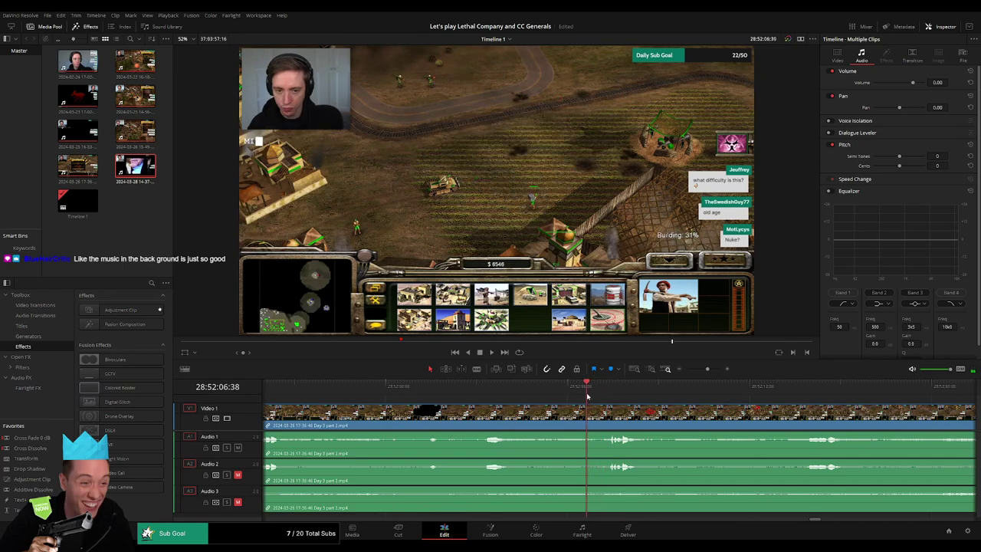
key(ctrl+b)
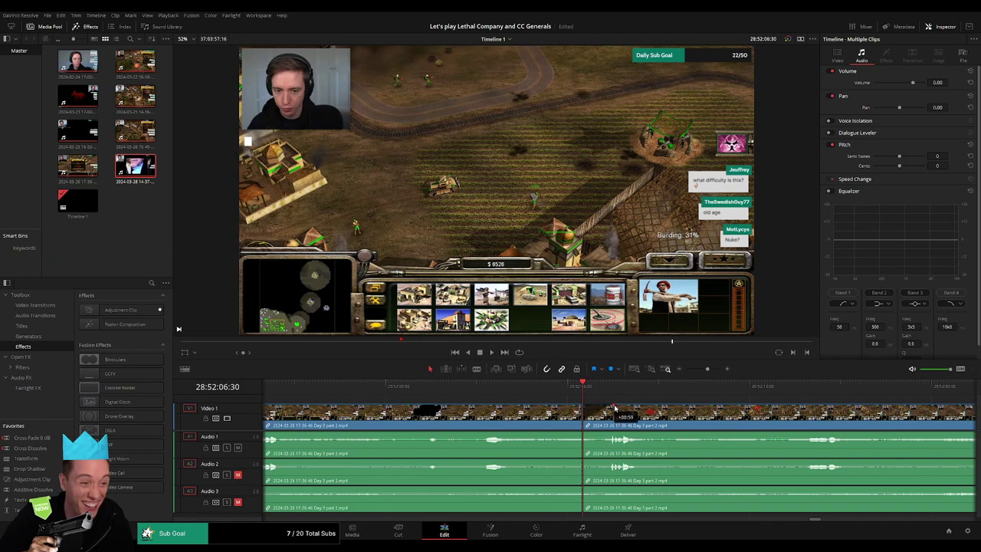
Add audio fade-out and fade-in ramps on Audio 1, 2 and 3 at the 28:52:06:30 cut
drag(581, 407, 551, 407)
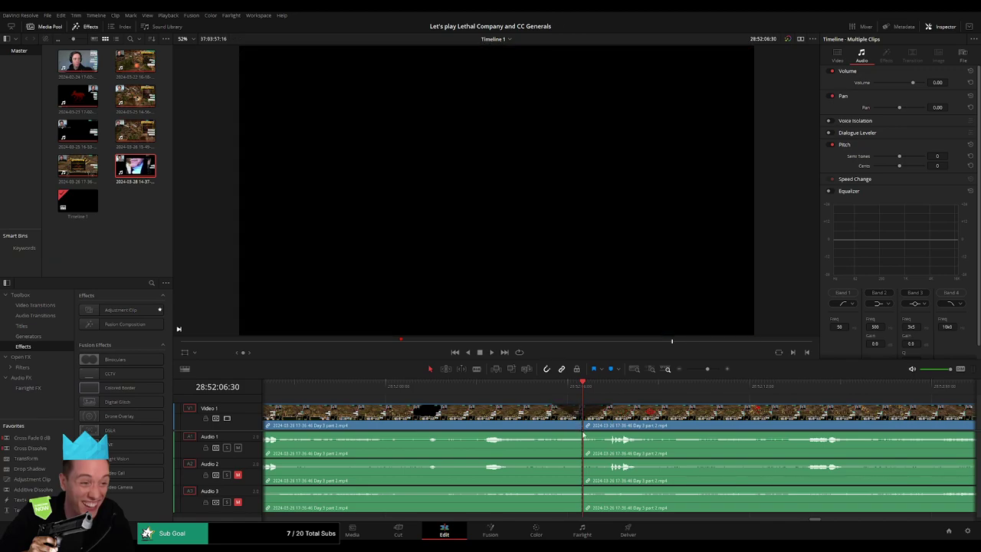
drag(578, 434, 552, 433)
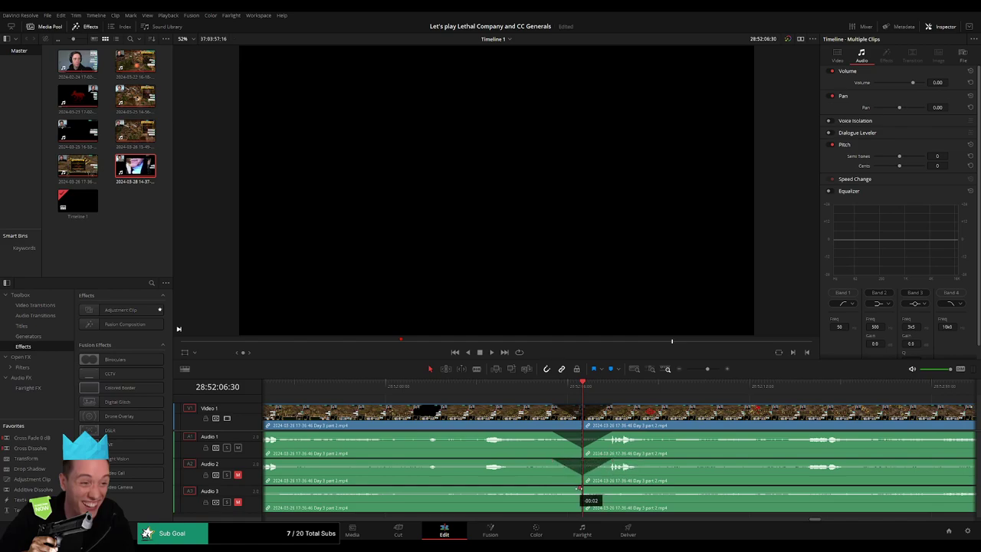
mouse_move(580, 488)
mouse_down()
mouse_move(550, 487)
mouse_move(611, 488)
mouse_up()
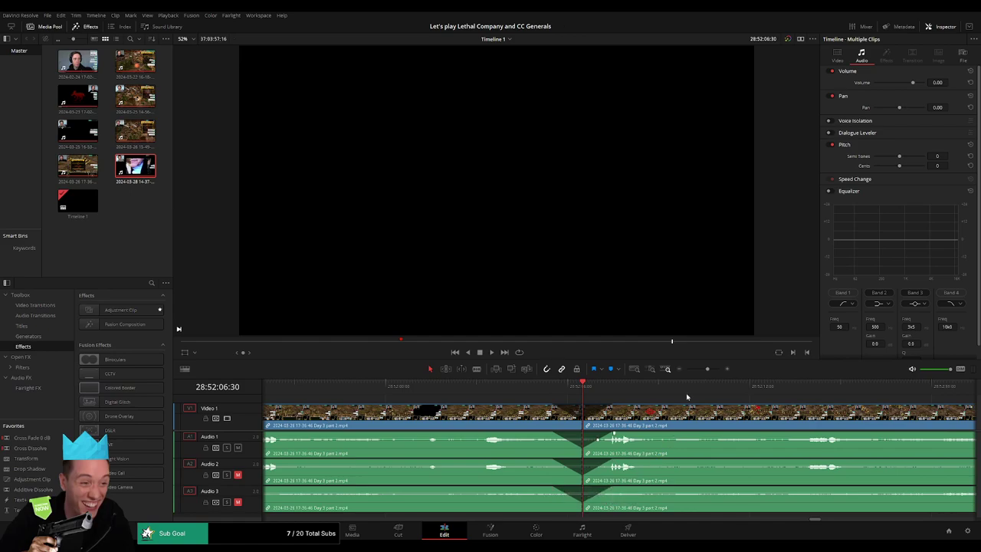
scroll(689, 420, down, 5)
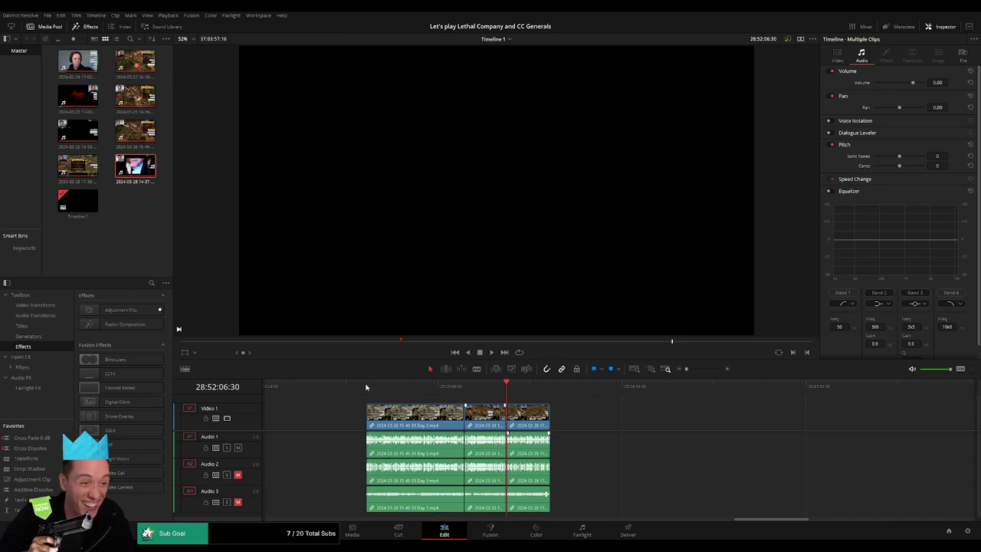
Move the last Day 3 clip so it starts at 30:00:00:00, leaving a gap
click(506, 386)
scroll(418, 403, right, 5)
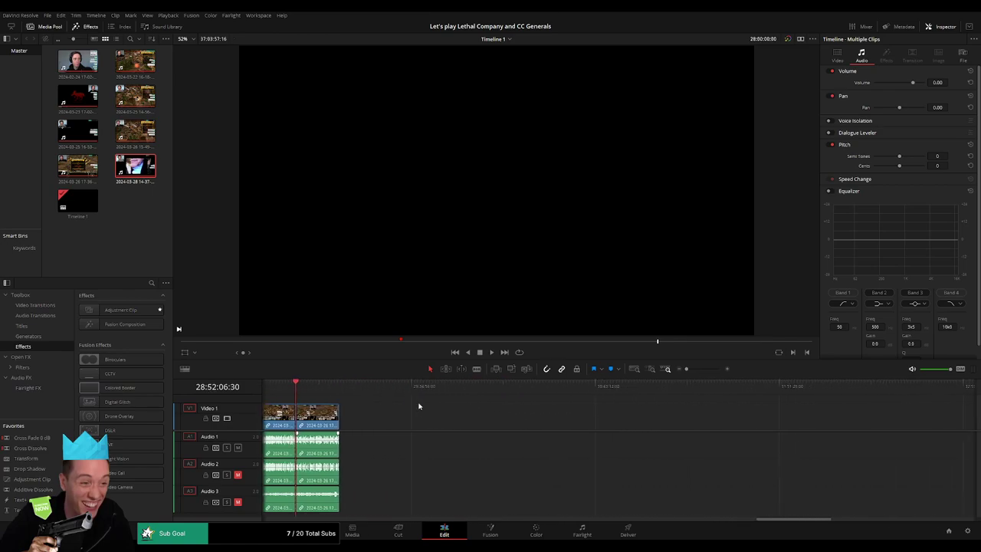
drag(344, 418, 631, 419)
click(416, 420)
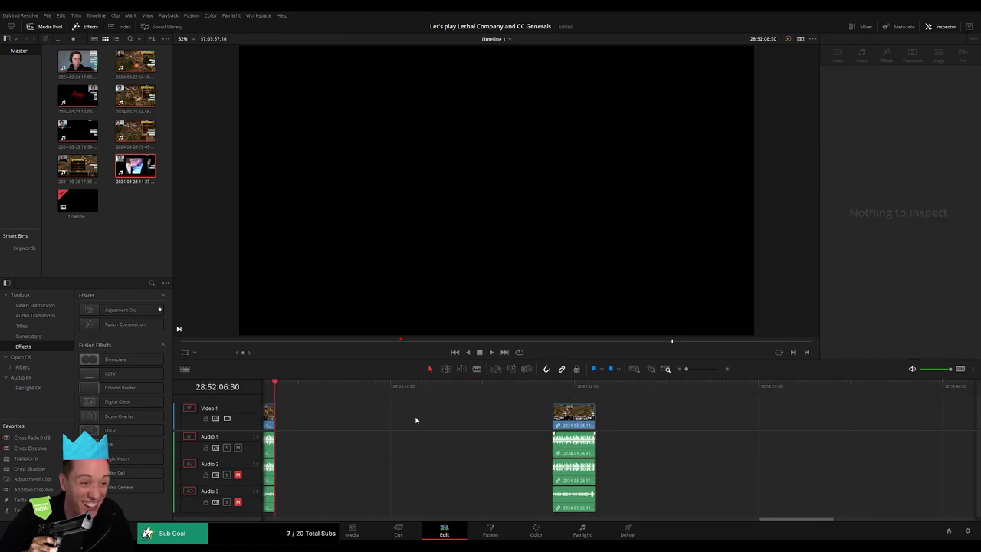
drag(372, 396, 433, 398)
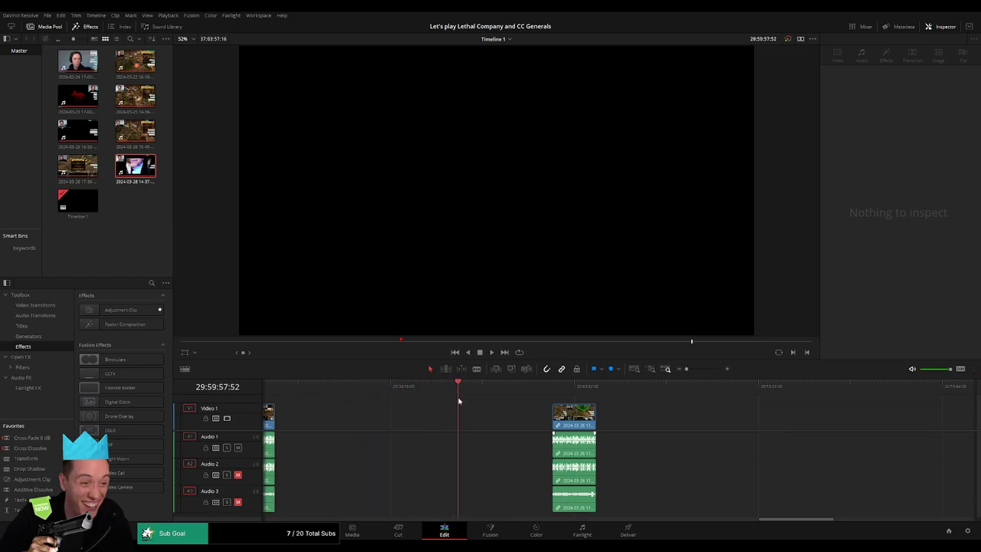
drag(686, 369, 697, 371)
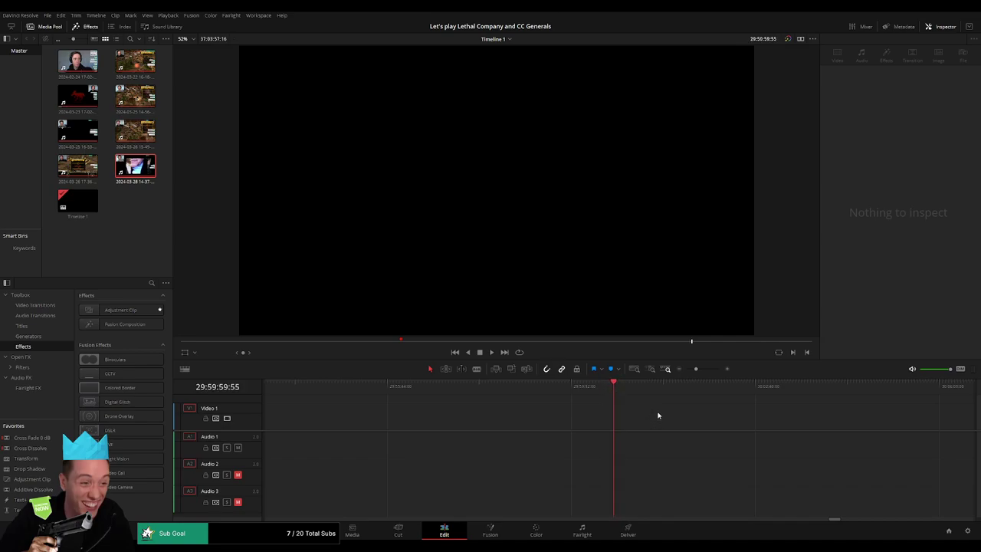
drag(696, 368, 686, 369)
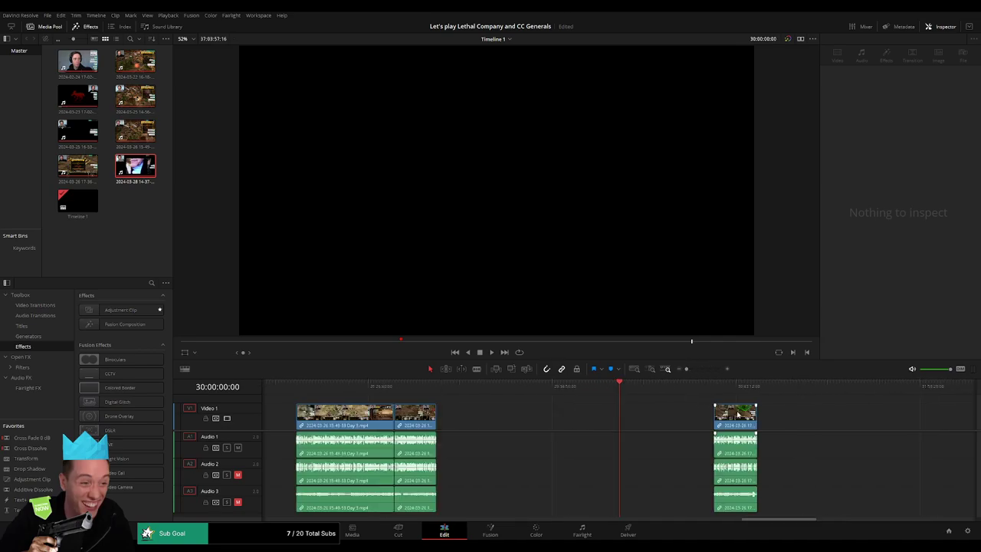
drag(747, 413, 655, 414)
Add the Day 4 recording from the Media Pool right after it and play it
scroll(518, 404, down, 3)
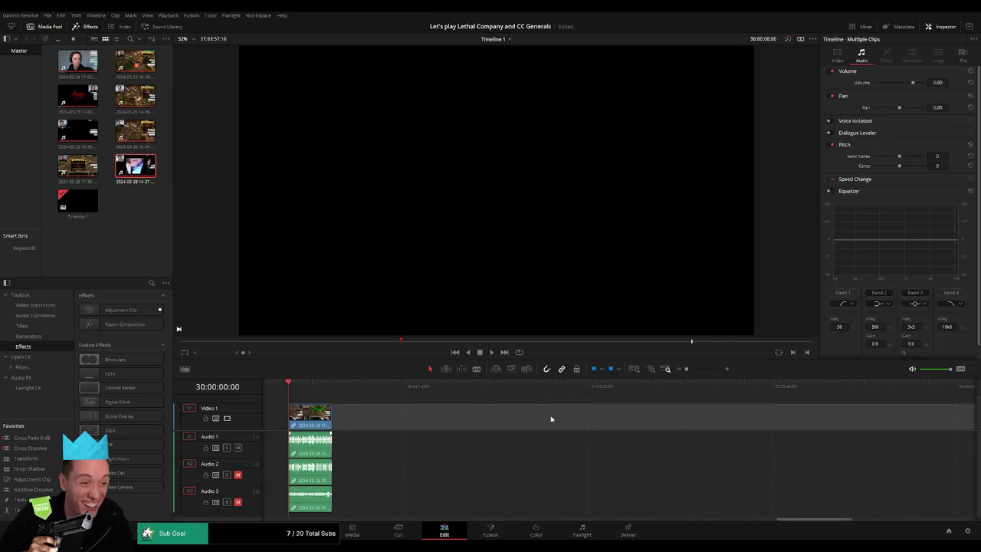
drag(135, 166, 437, 410)
key(space)
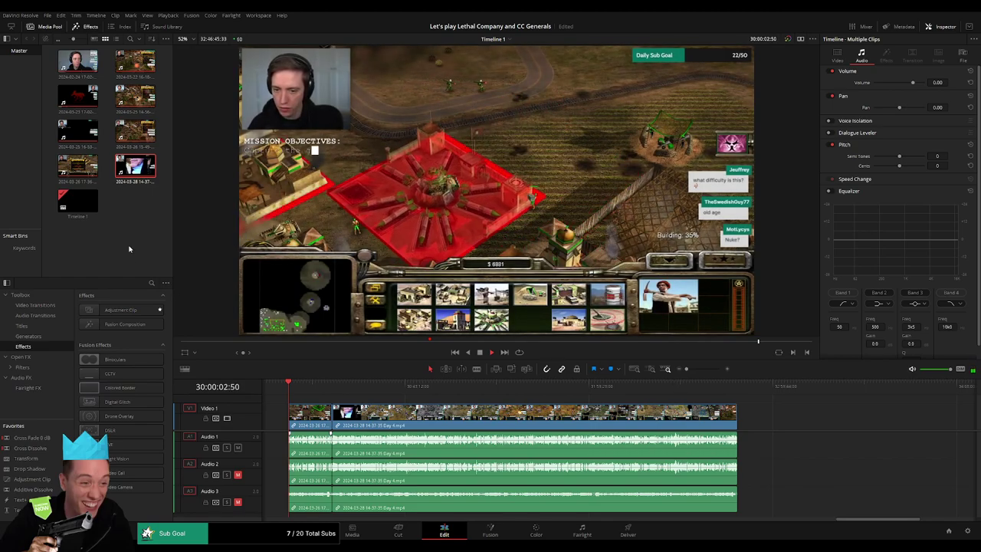
click(340, 405)
drag(289, 383, 320, 391)
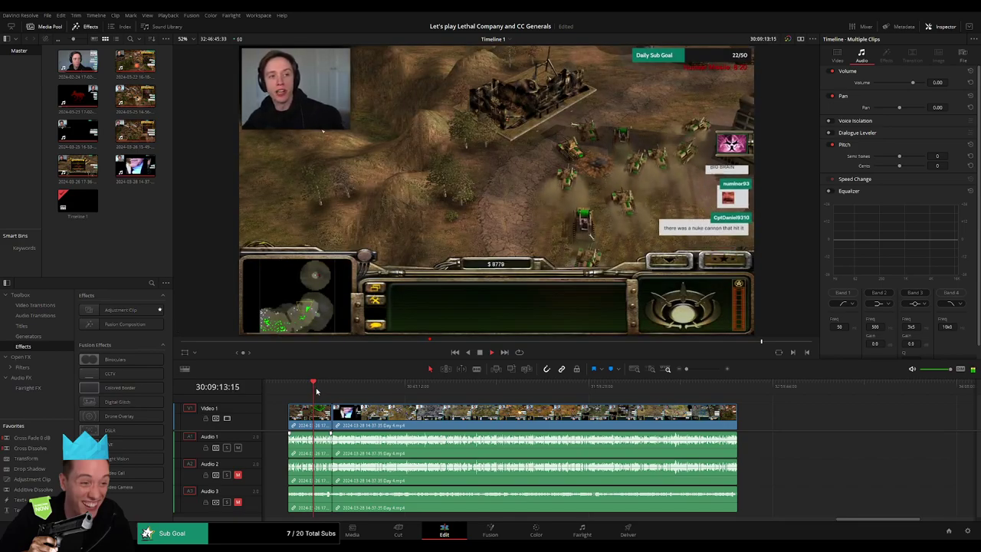
key(space)
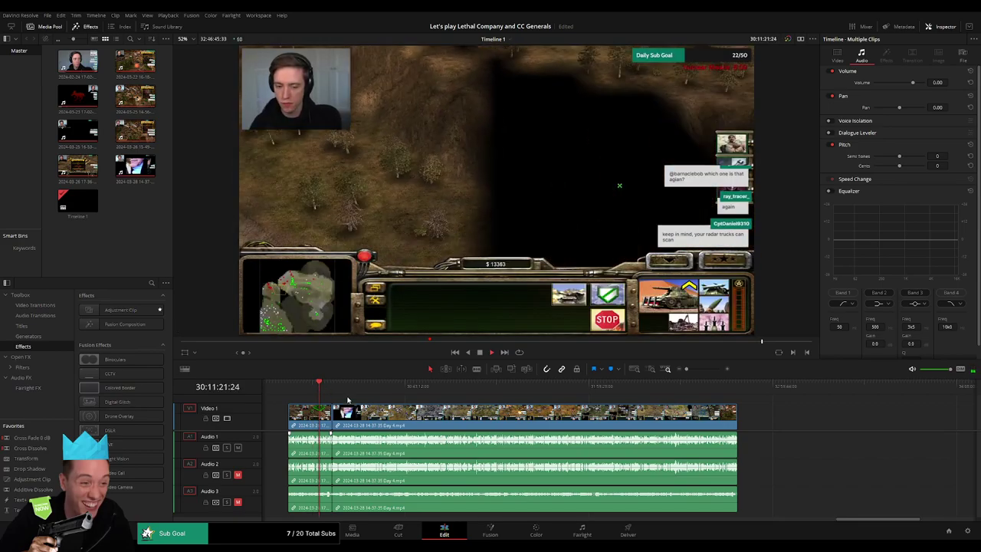
drag(690, 372, 700, 371)
click(729, 385)
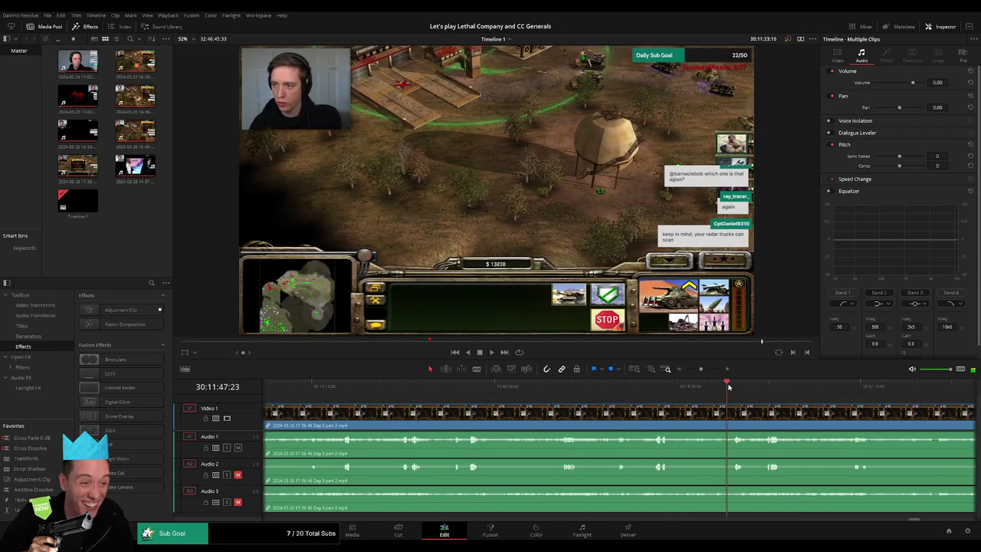
click(653, 387)
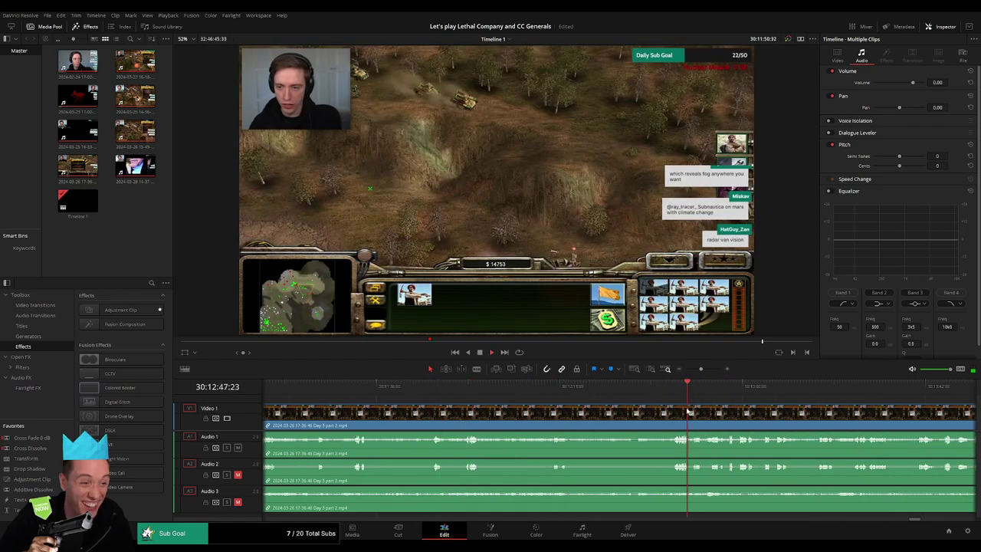
click(704, 387)
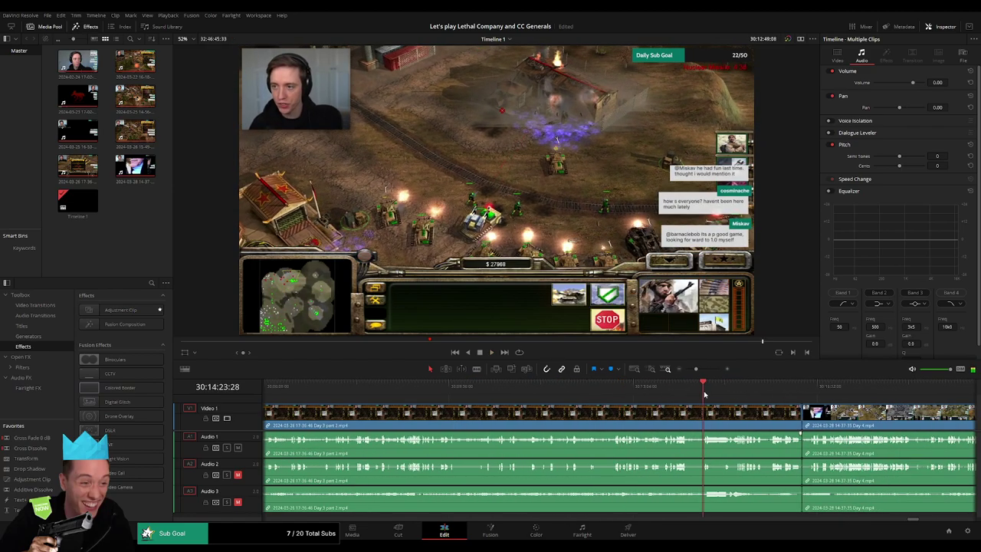
scroll(613, 399, right, 5)
click(528, 387)
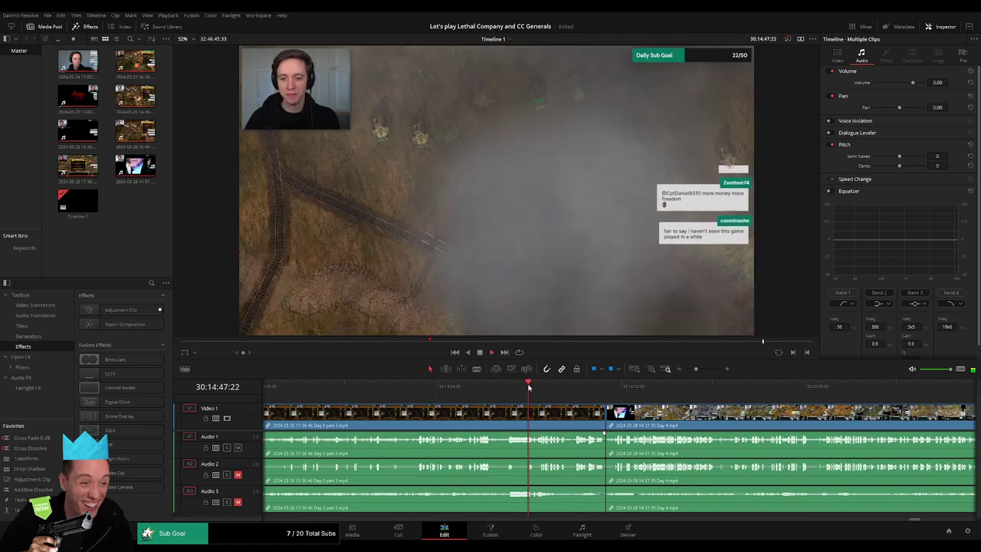
click(521, 387)
drag(525, 387, 544, 387)
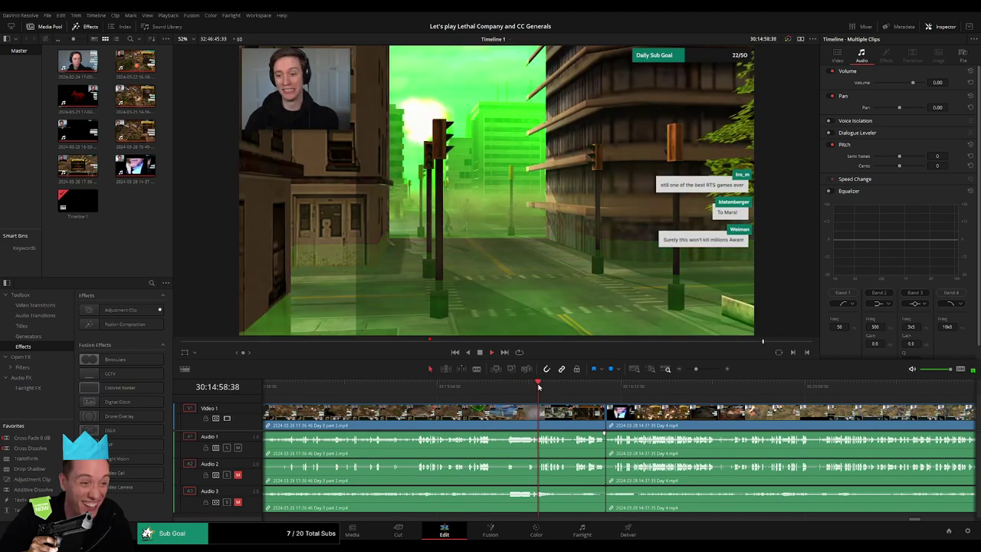
key(space)
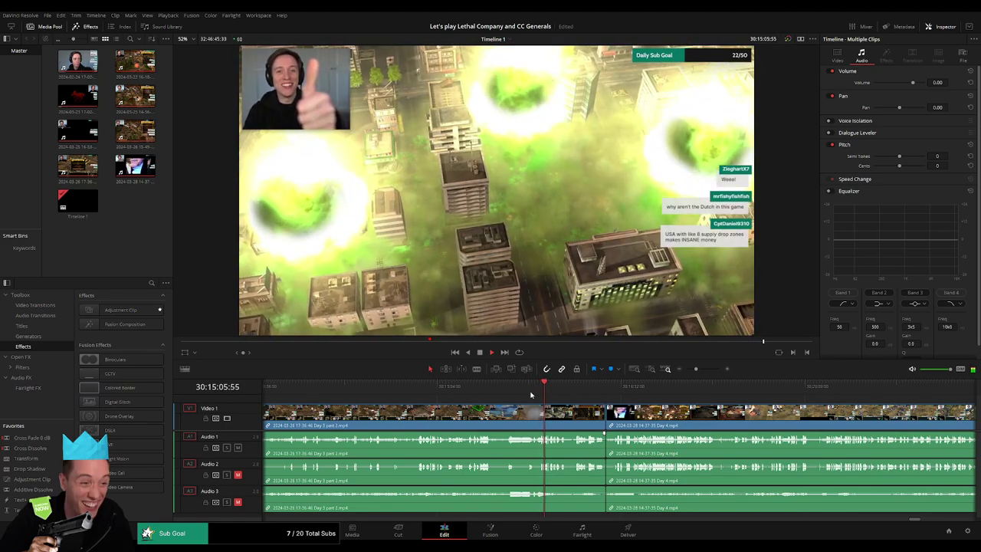
drag(528, 387, 506, 389)
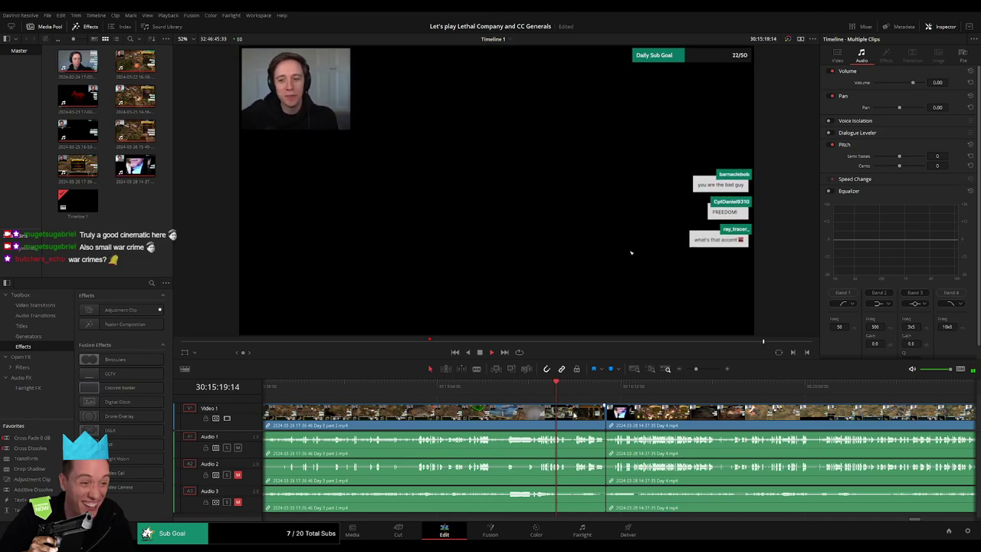
Skip through the Day 4 cutscene and park at the Generals title screen near 30:16:47
drag(695, 369, 703, 370)
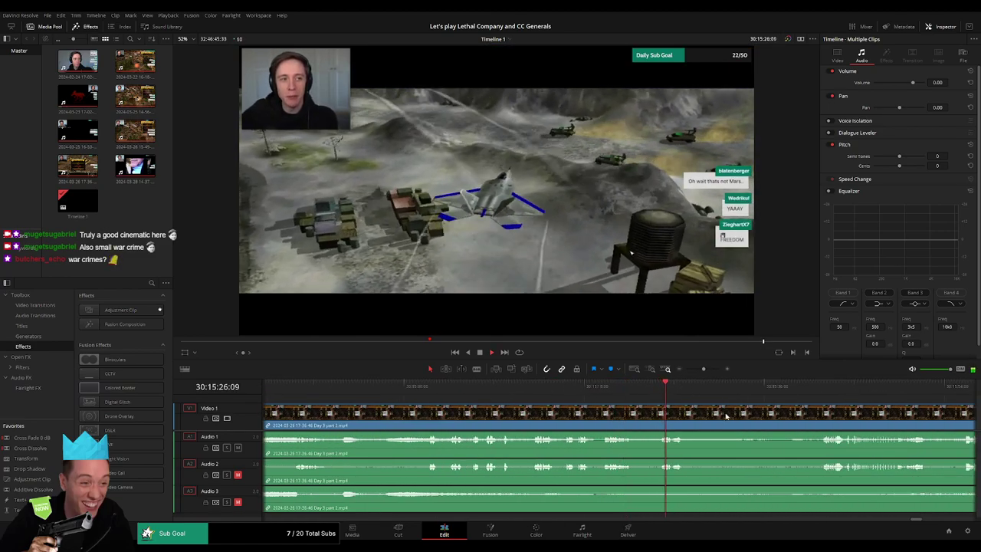
scroll(726, 414, right, 3)
click(718, 391)
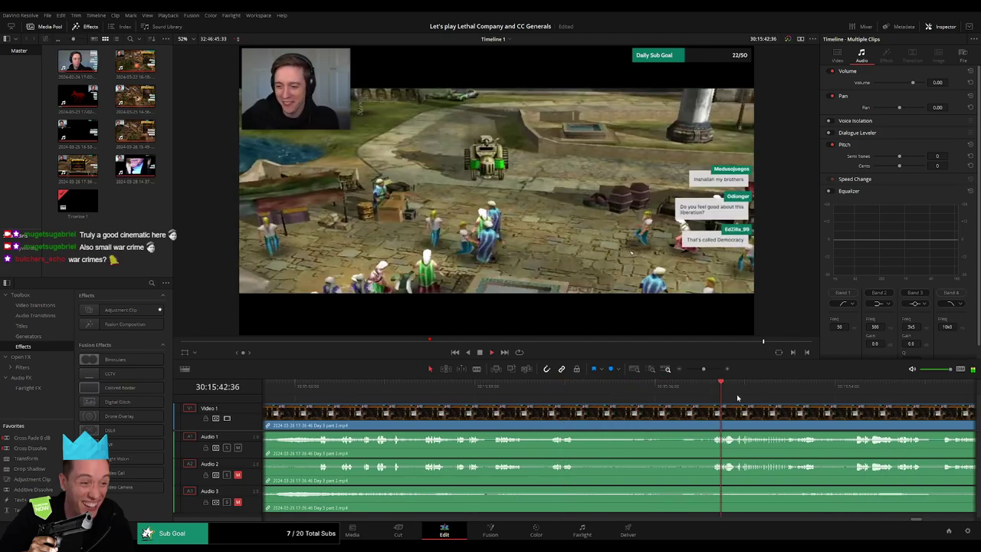
scroll(737, 397, right, 6)
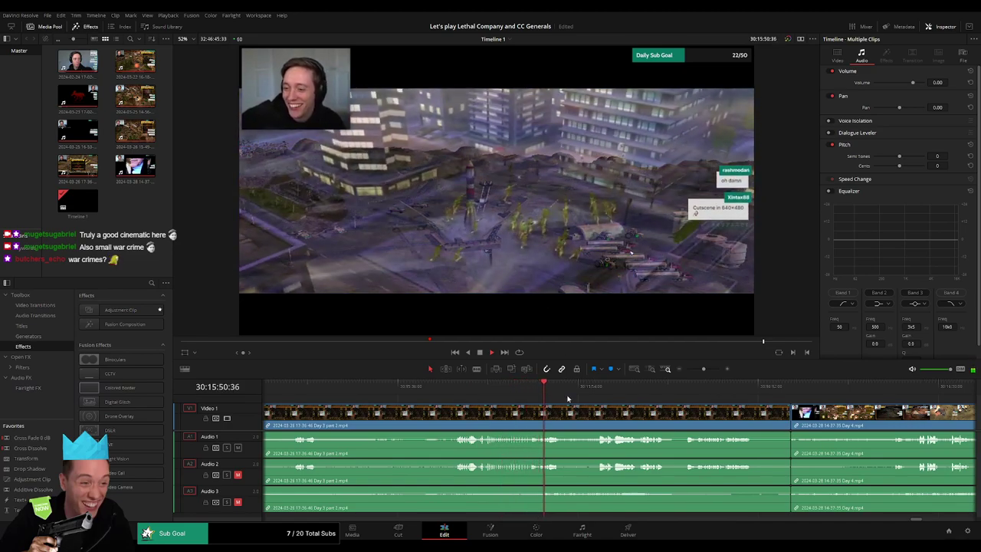
click(593, 386)
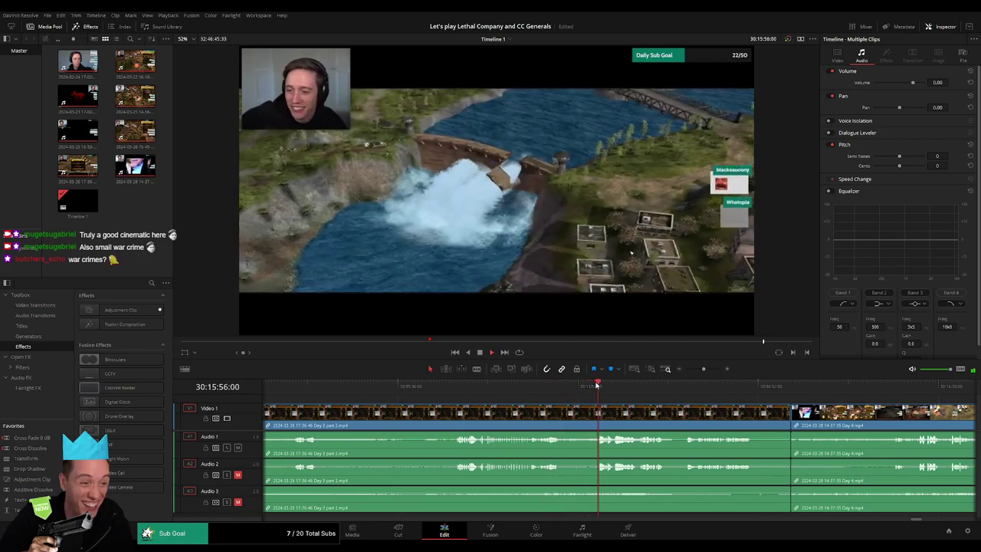
click(639, 386)
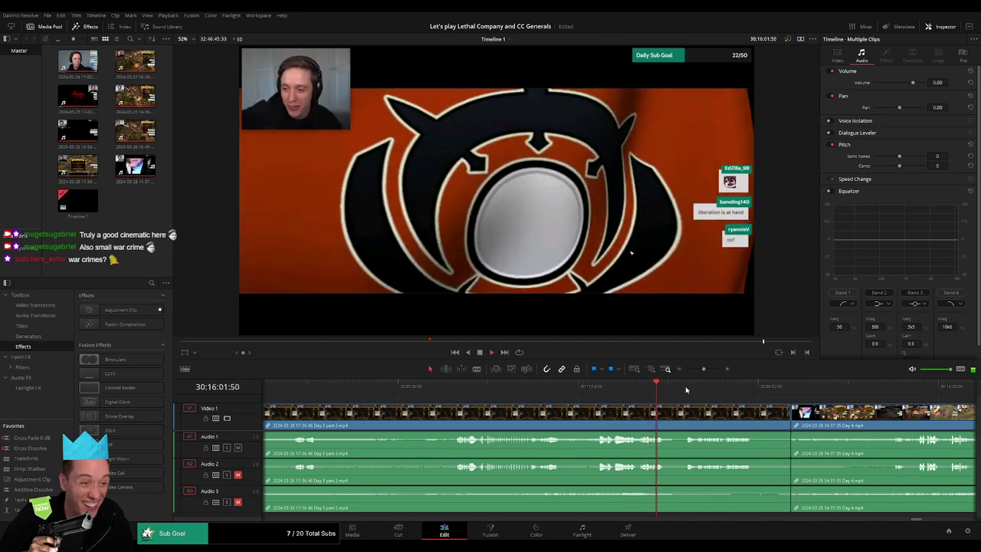
click(686, 386)
scroll(547, 394, right, 3)
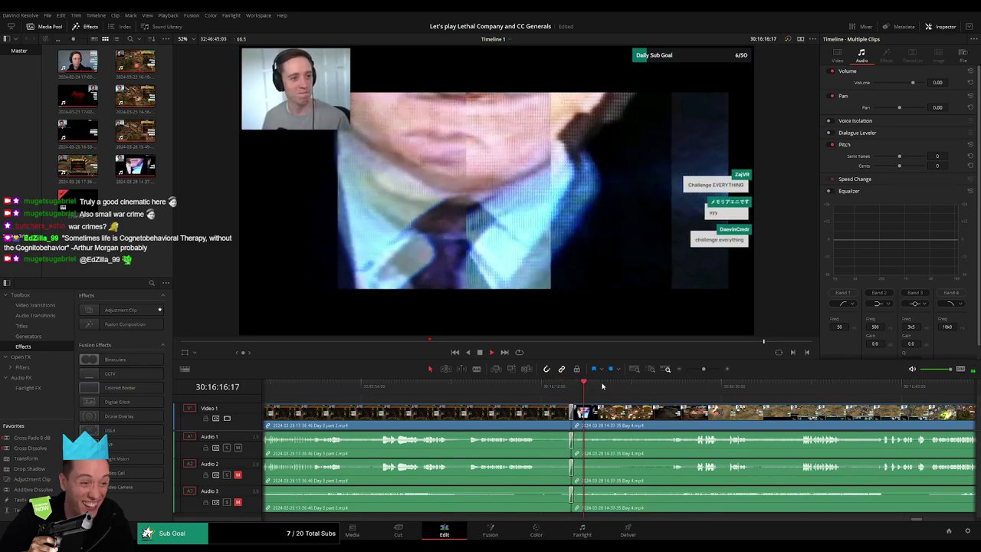
click(675, 389)
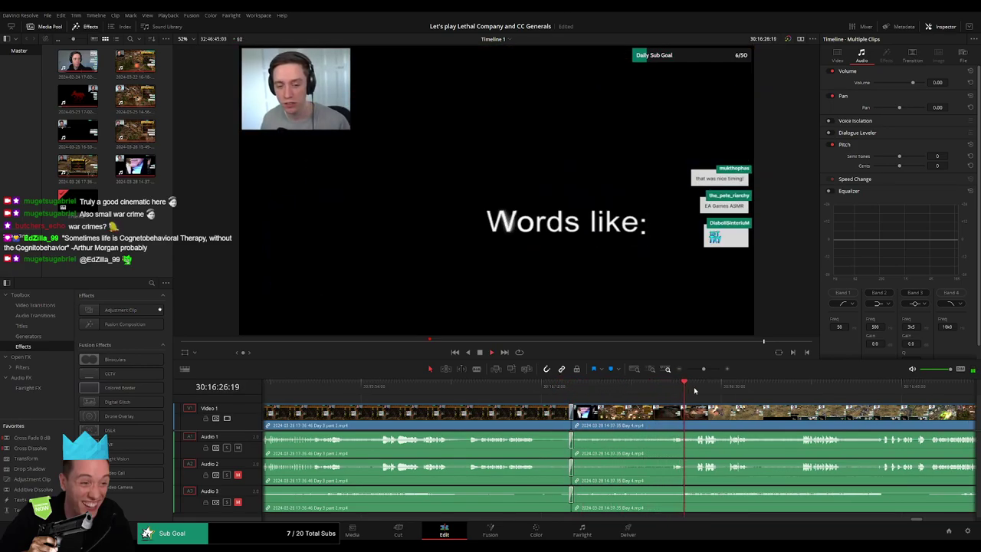
key(l)
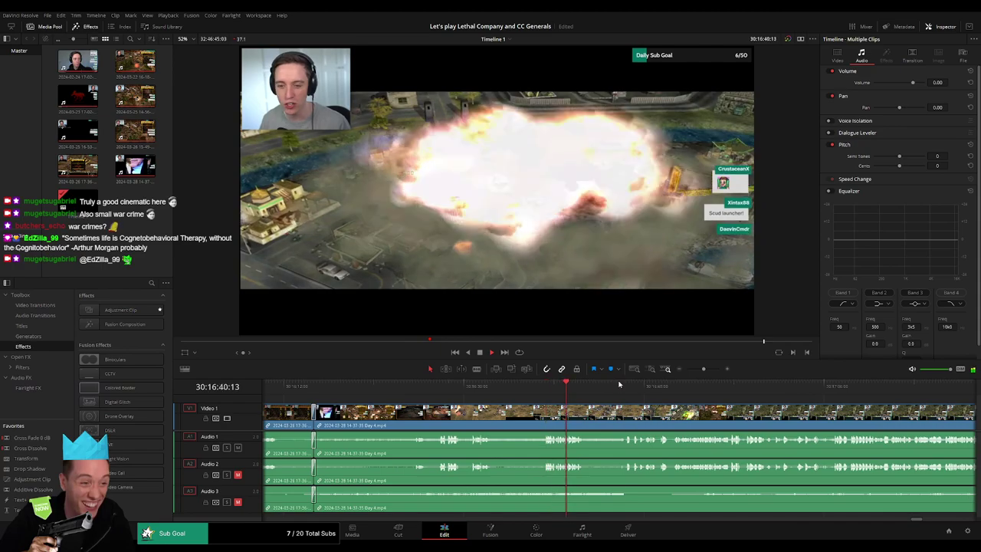
click(628, 383)
click(668, 370)
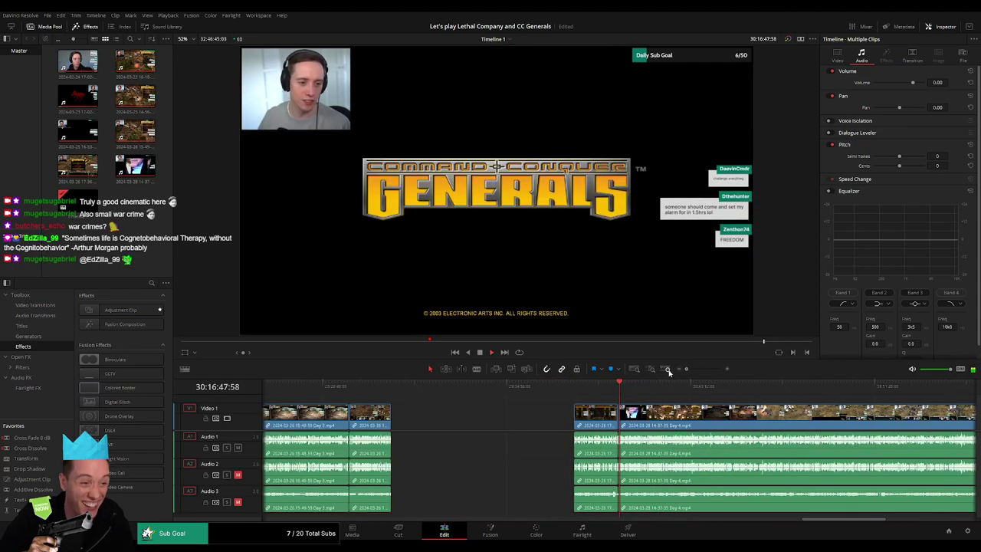
scroll(718, 419, right, 3)
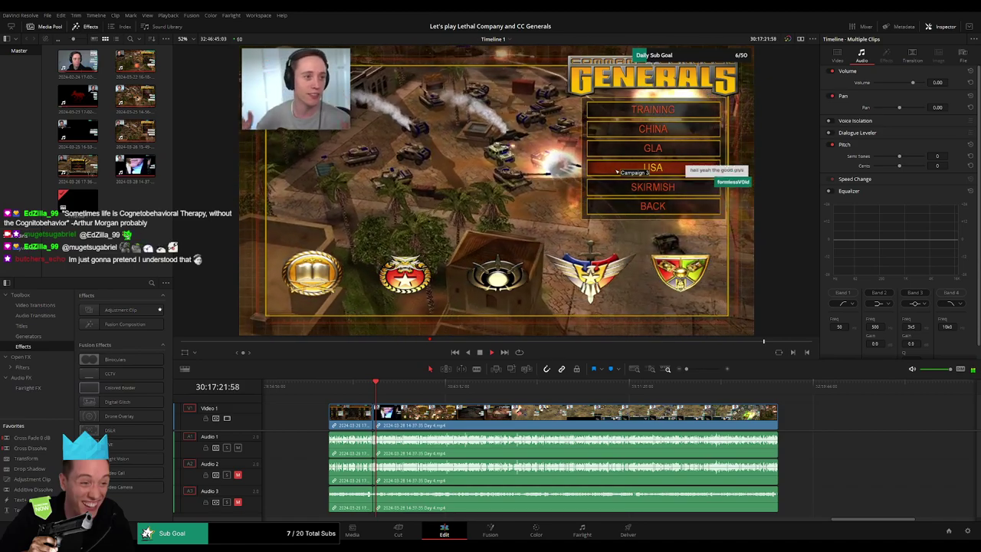
Scrub the Day 4 gameplay forward to around 30:52:00:00
click(395, 386)
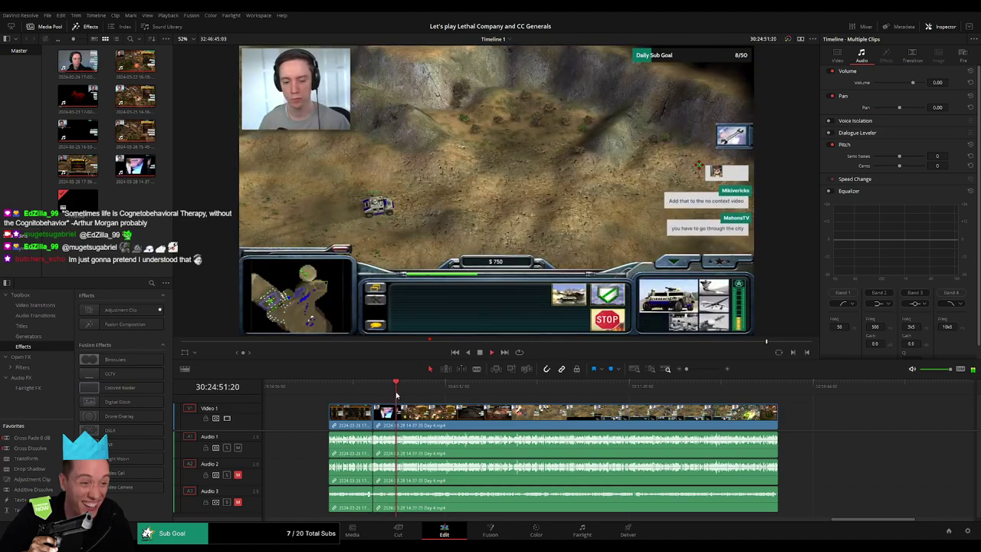
drag(390, 404, 471, 396)
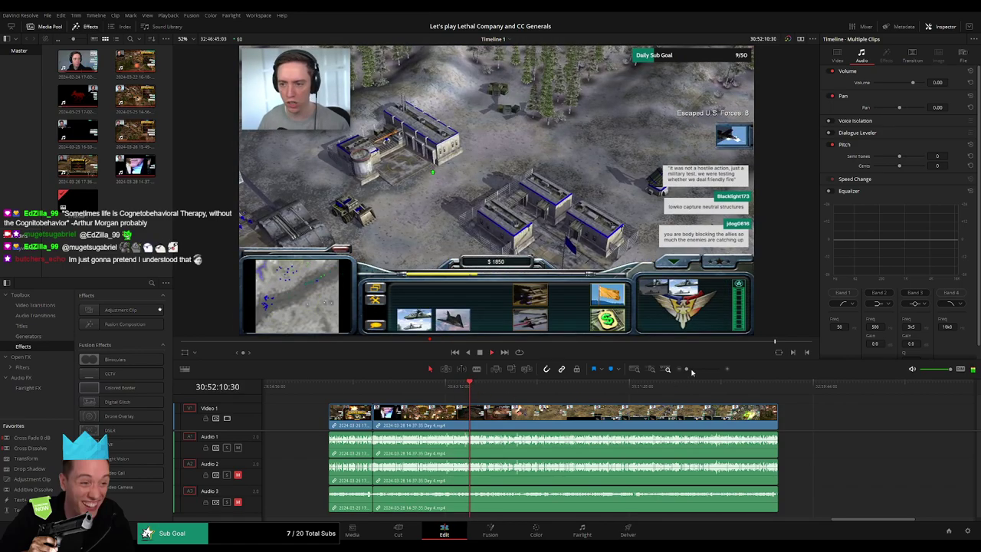
drag(686, 368, 705, 368)
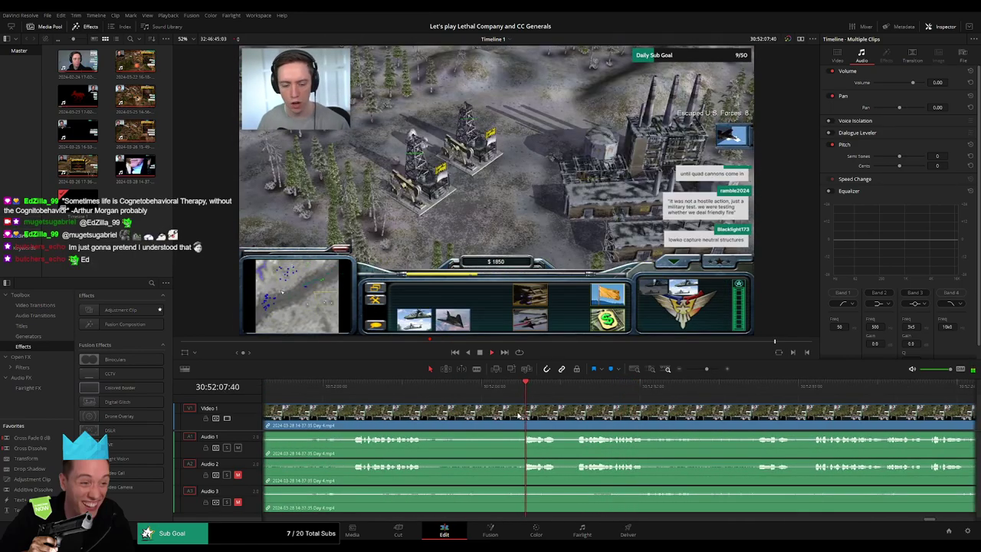
scroll(605, 413, up, 5)
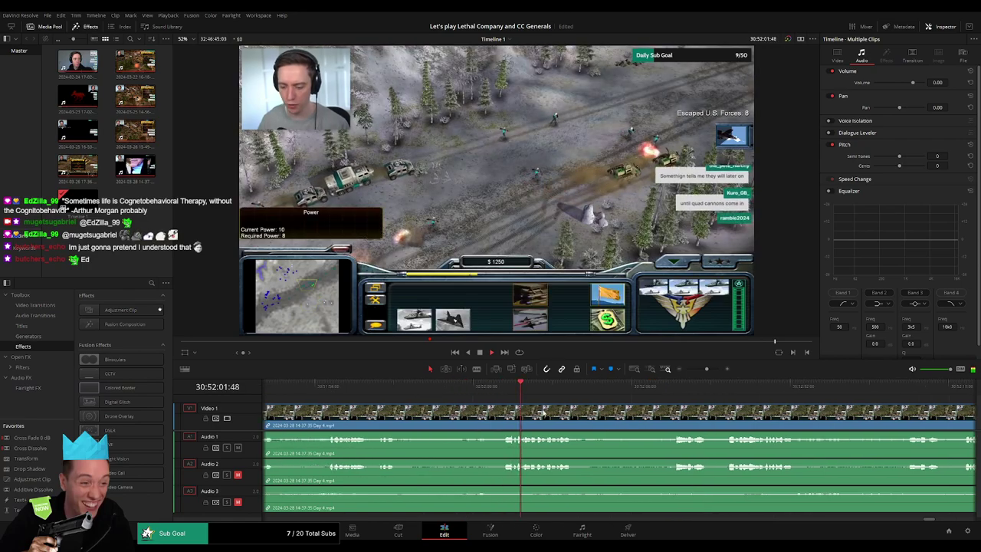
click(589, 393)
click(579, 393)
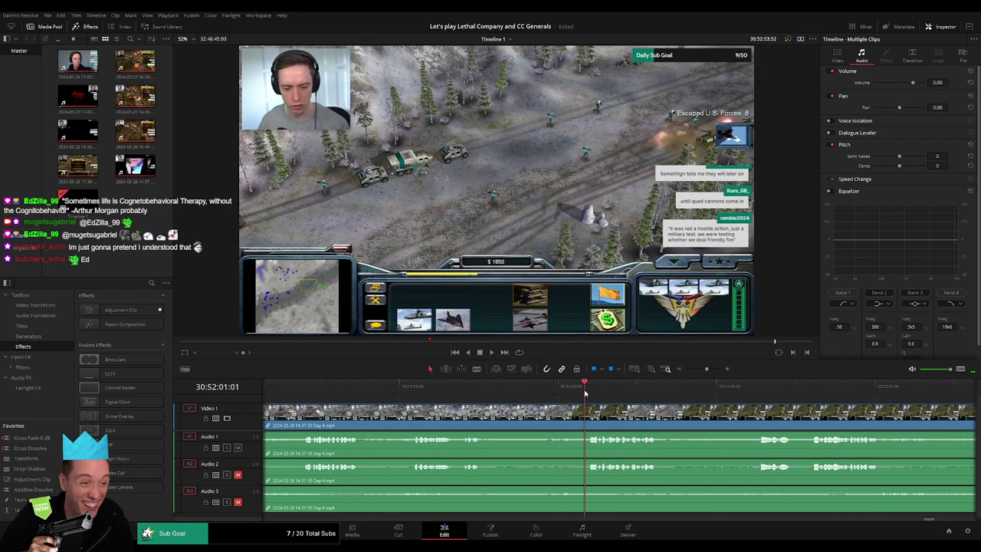
click(558, 397)
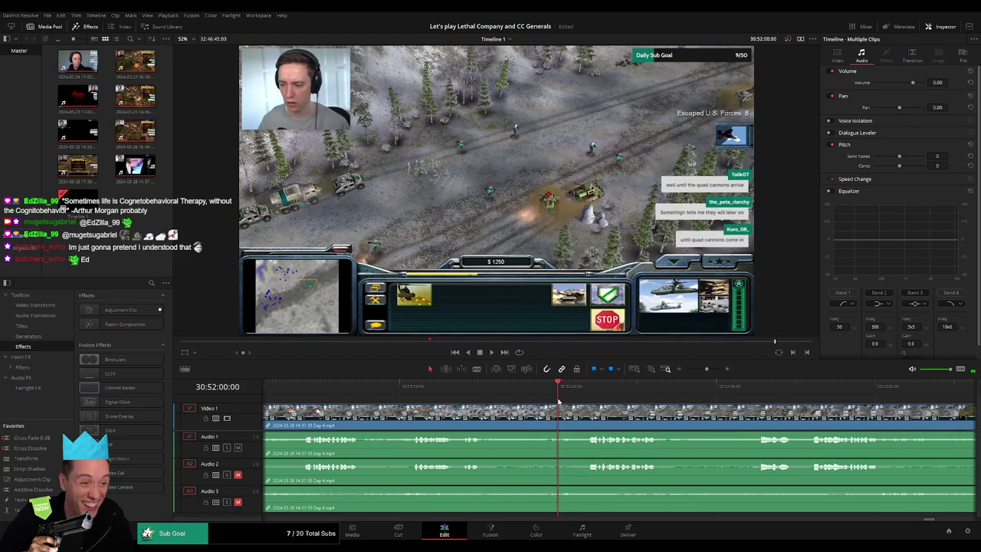
Test a blade cut at 30:52:00:00, review it, then undo the split
key(b)
click(558, 420)
key(space)
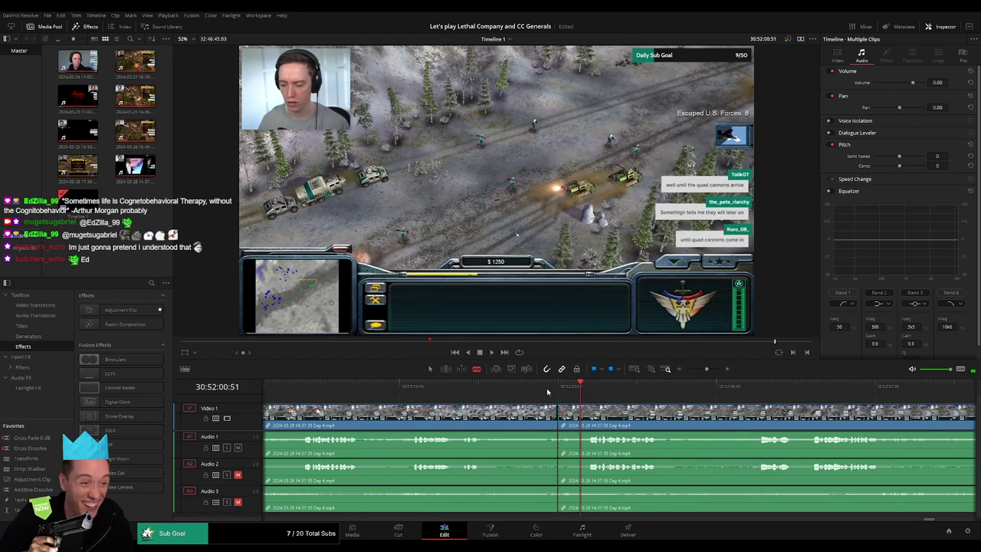
click(546, 390)
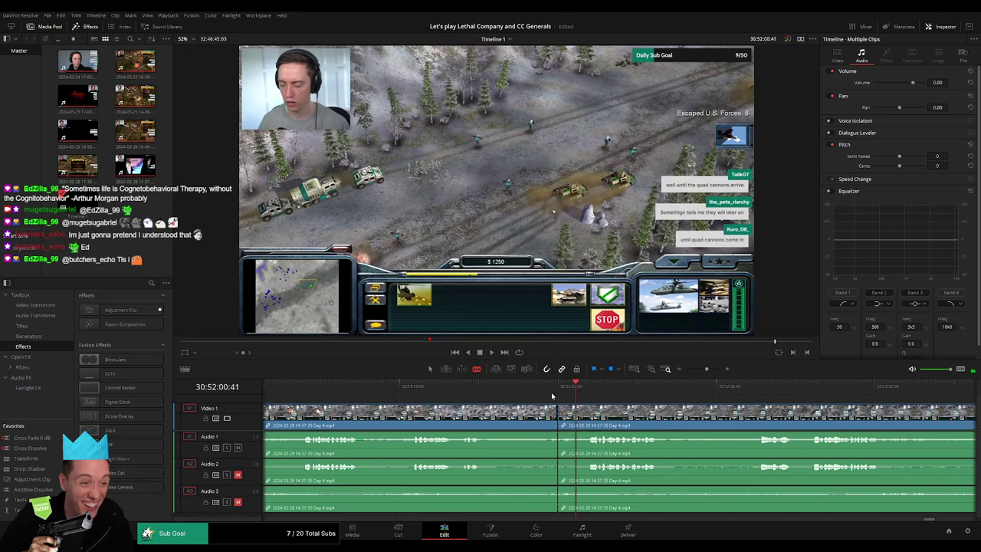
click(547, 395)
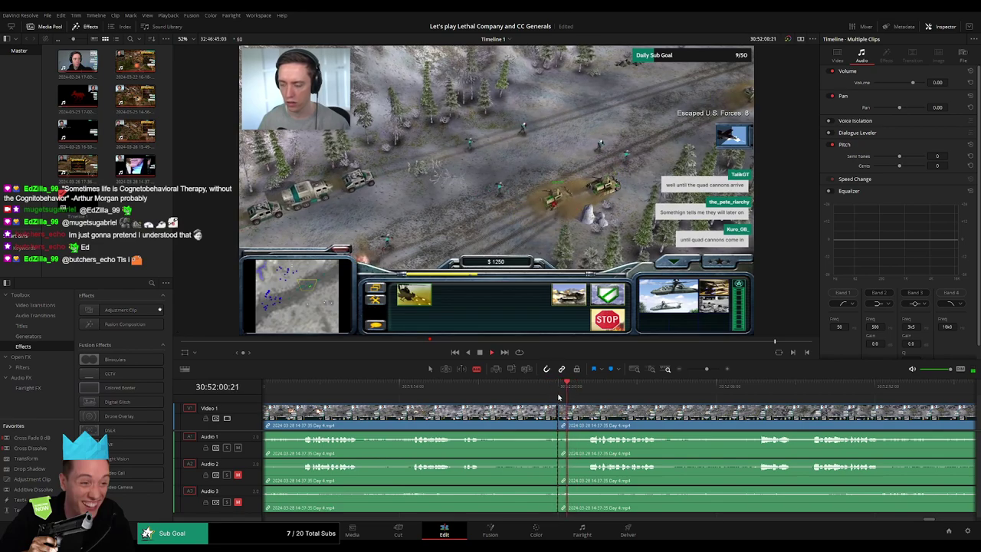
key(ctrl+z)
Split every track at 30:52:00:30 and drag the video fade handle at the cut
click(573, 393)
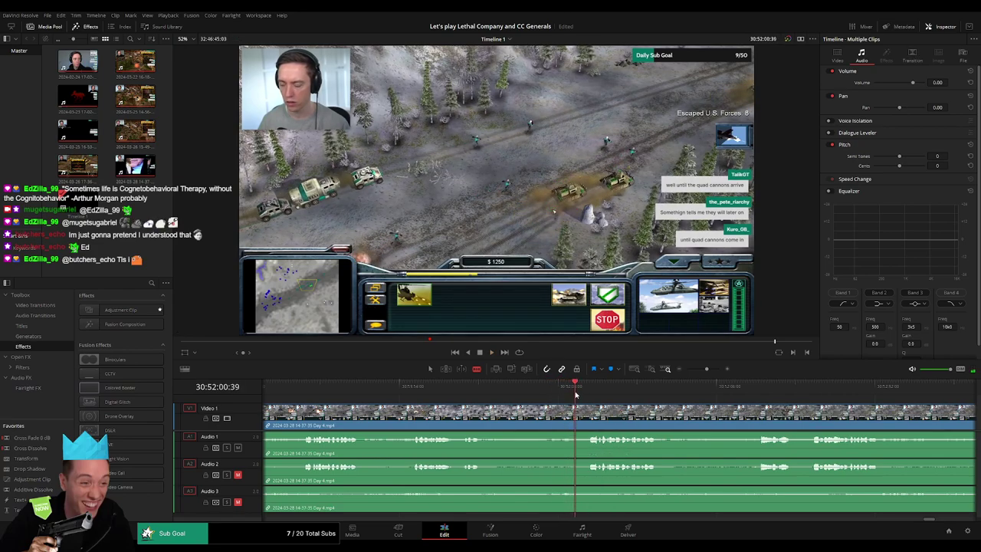
drag(573, 394, 572, 394)
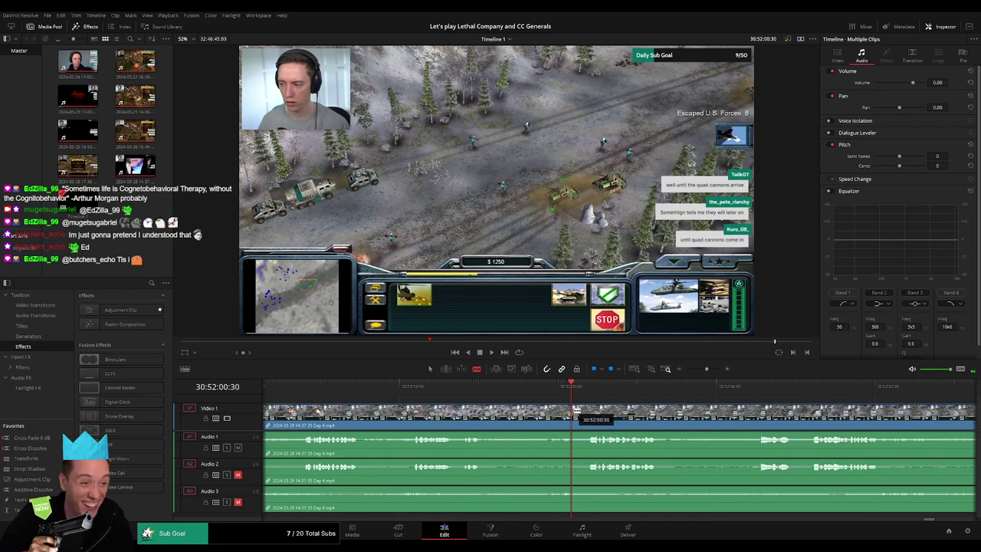
click(573, 415)
key(a)
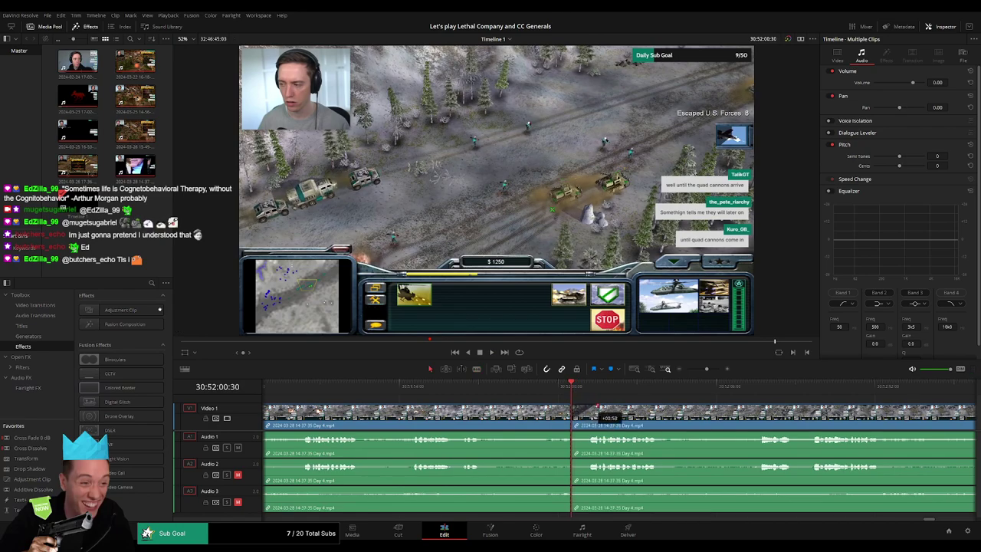
drag(598, 409, 598, 411)
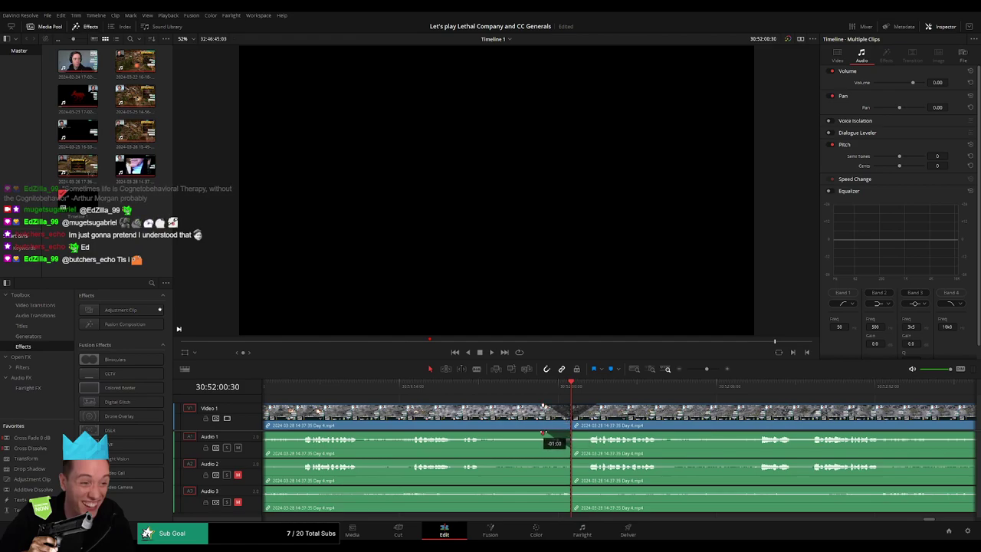
Add audio fades on Audio 1–3 around the 30:52:00 cut and play back the transition
drag(541, 434, 546, 435)
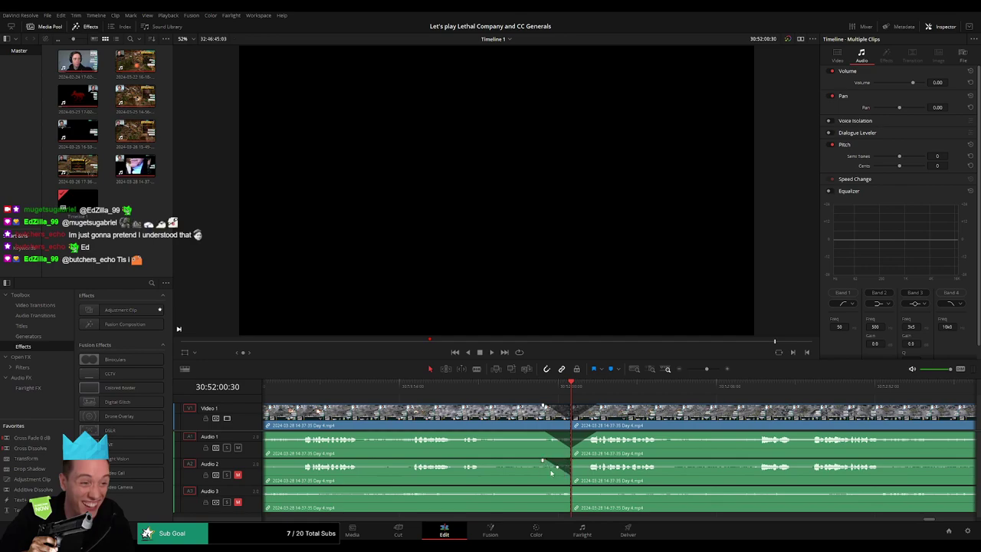
drag(544, 488, 577, 462)
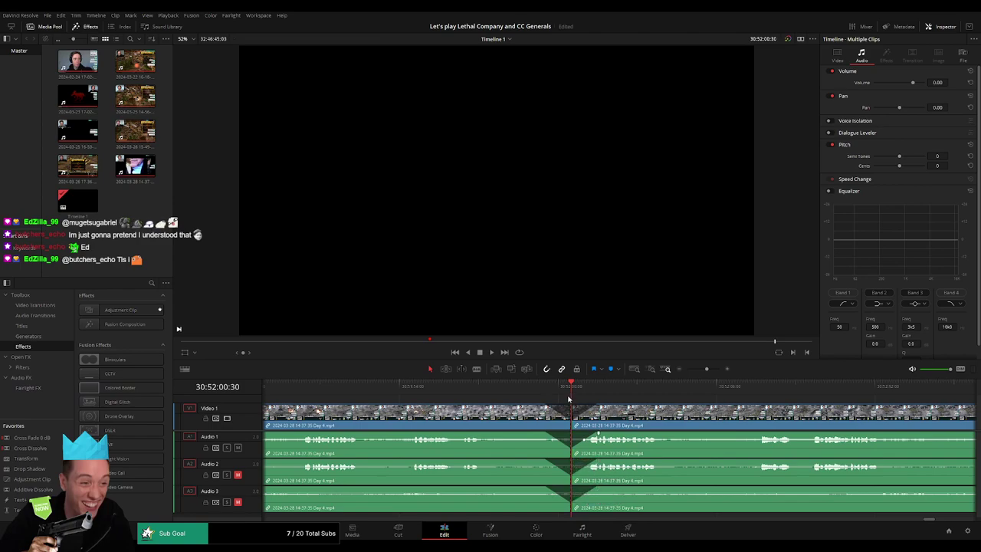
key(space)
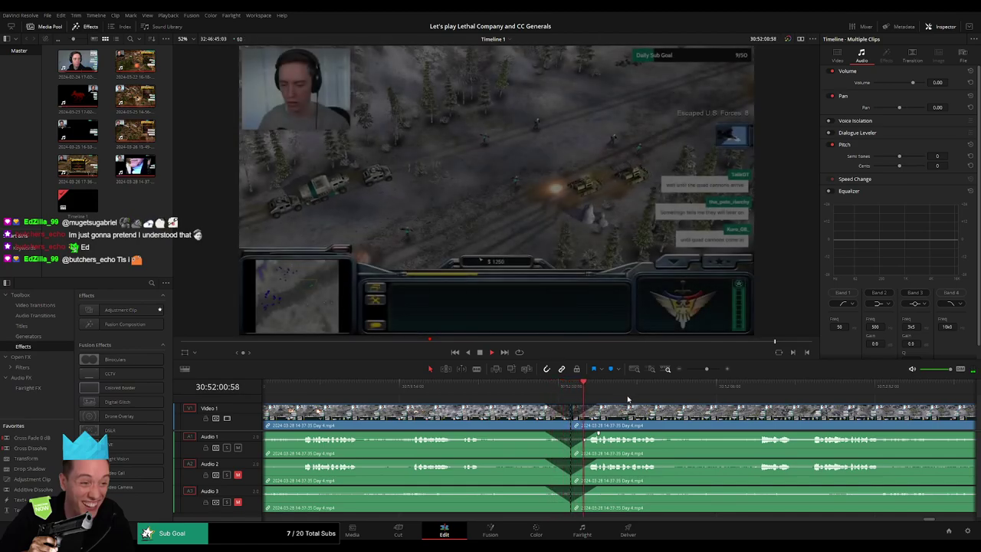
Stop playback and drag the later clips right to open a gap after the cut
scroll(627, 399, down, 2)
scroll(588, 416, down, 2)
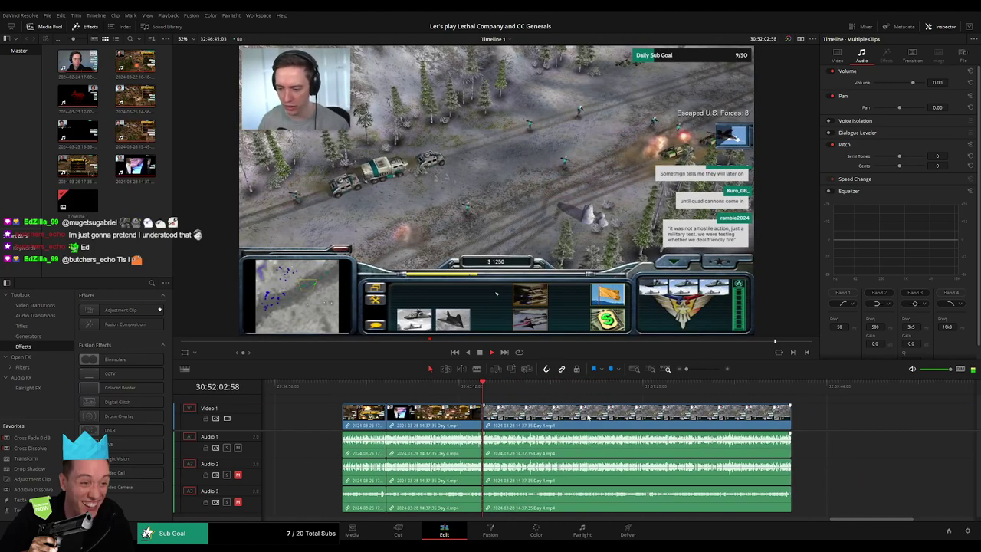
key(space)
scroll(497, 410, down, 2)
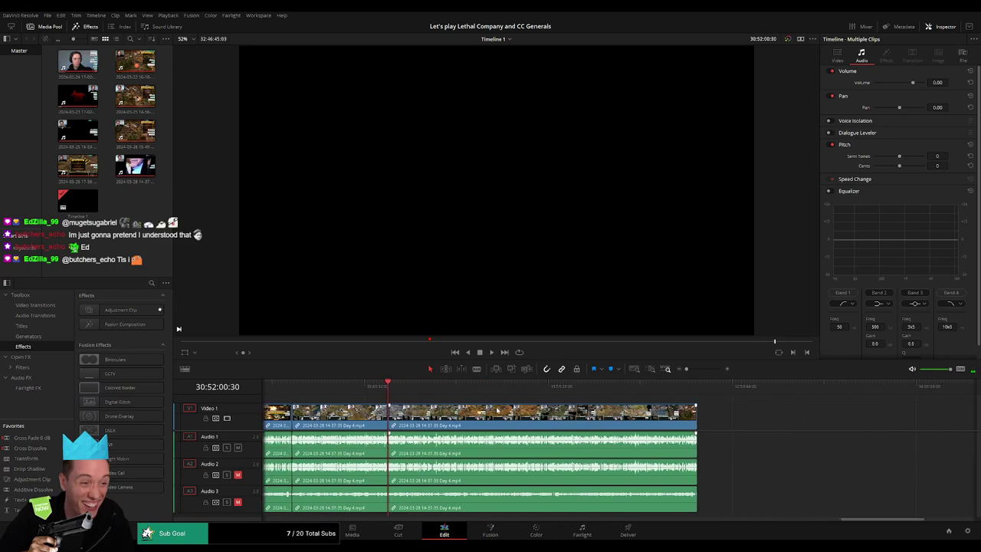
scroll(497, 409, down, 2)
drag(497, 410, 735, 421)
click(468, 425)
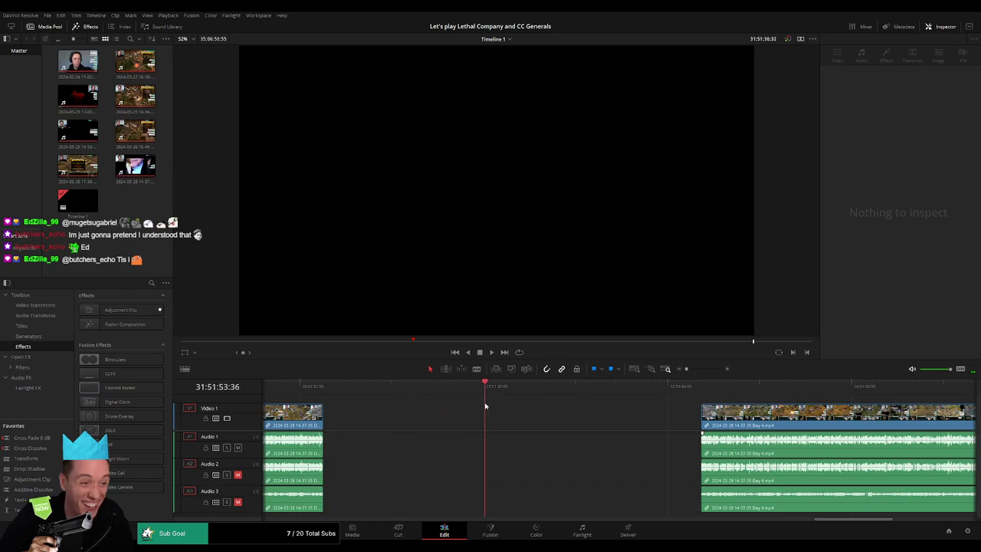
Snap the later clips to start at 32:00:00:00 and play from there
drag(498, 407, 506, 406)
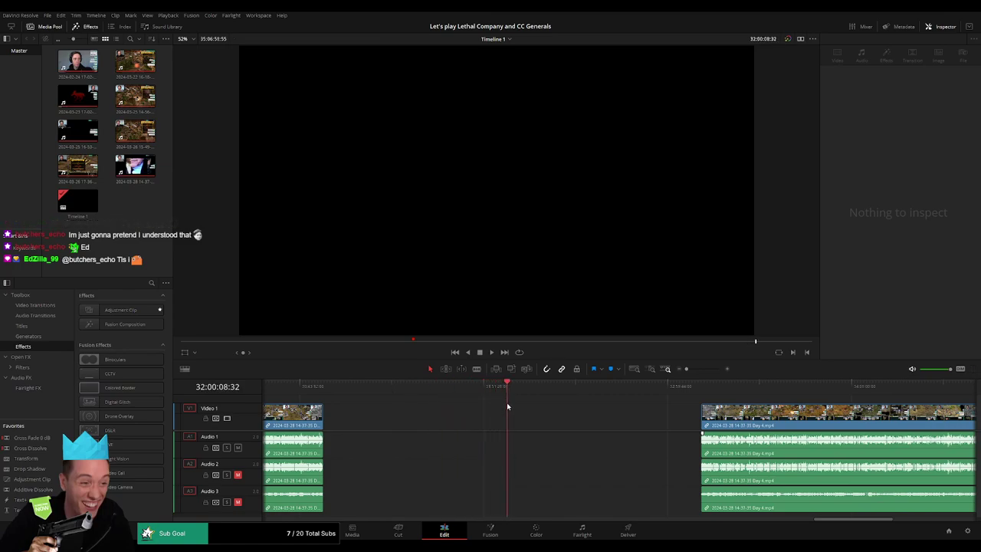
drag(748, 421, 558, 410)
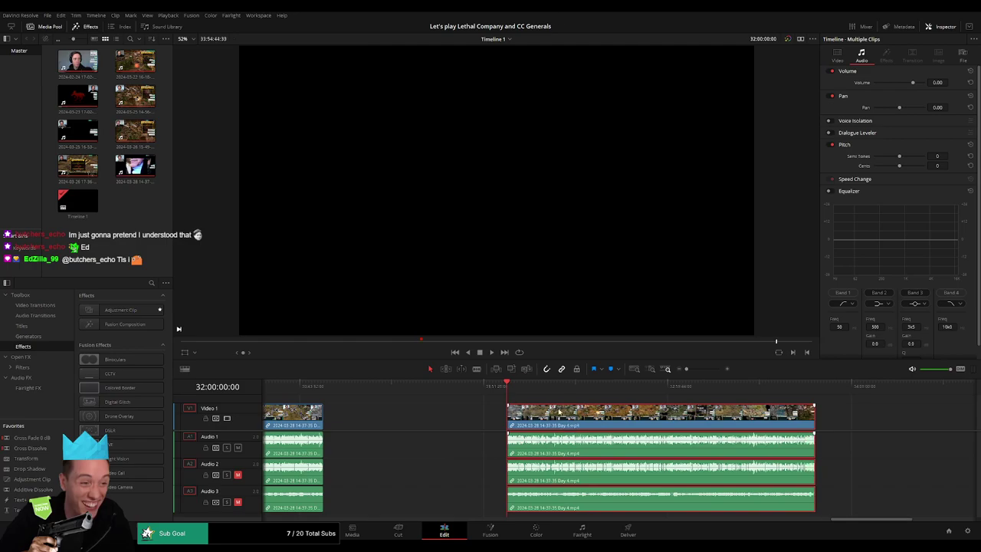
key(space)
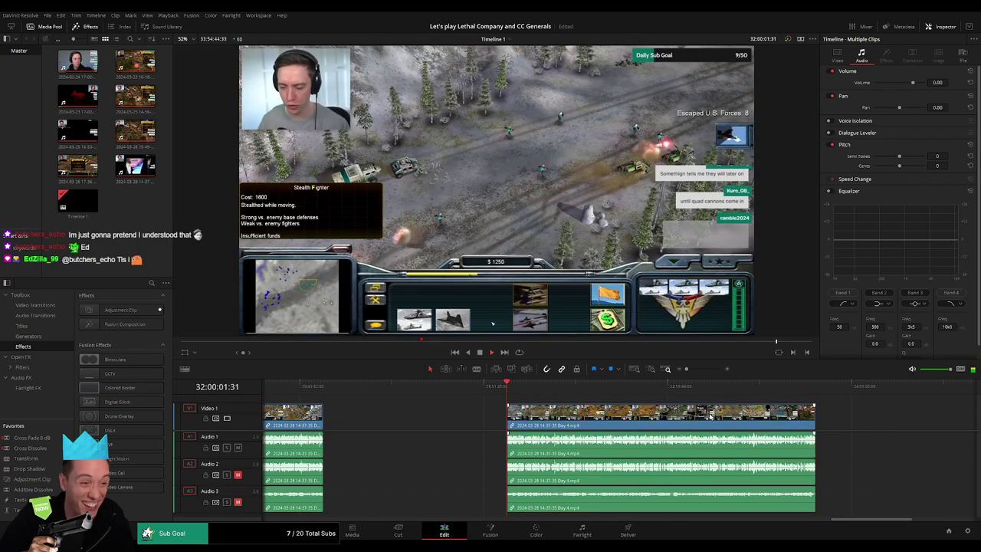
Skim through the later gameplay footage toward the next episode break
scroll(711, 417, right, 5)
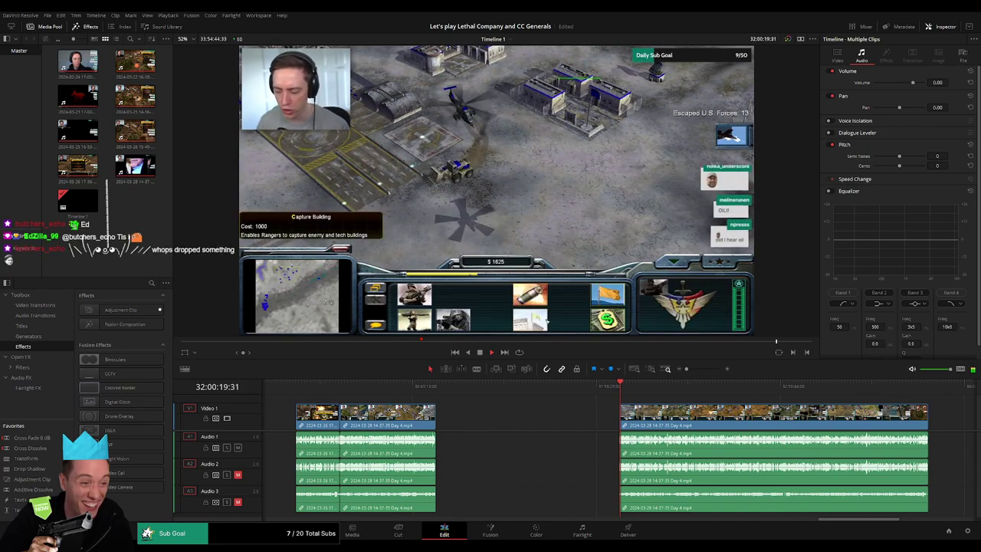
scroll(379, 396, right, 3)
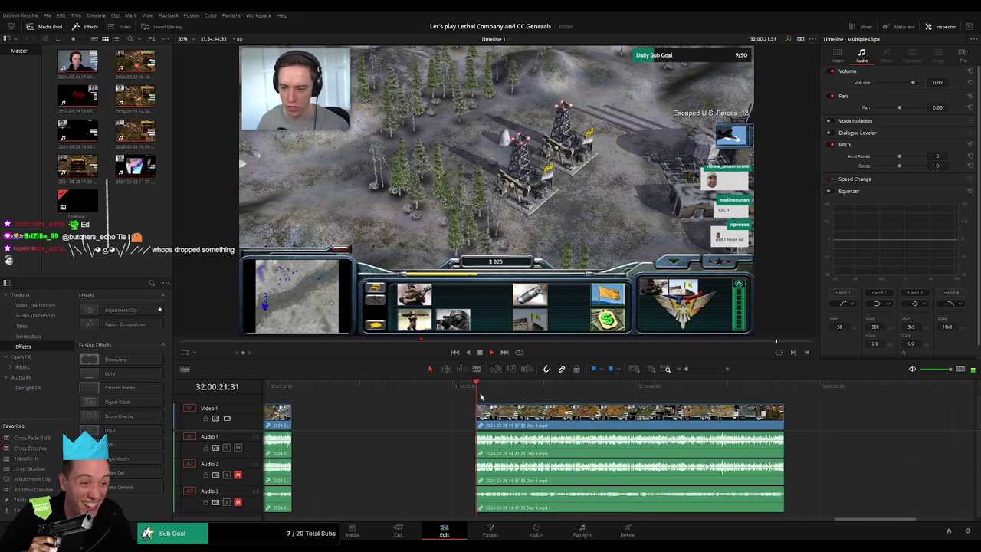
scroll(378, 396, right, 2)
scroll(379, 396, right, 1)
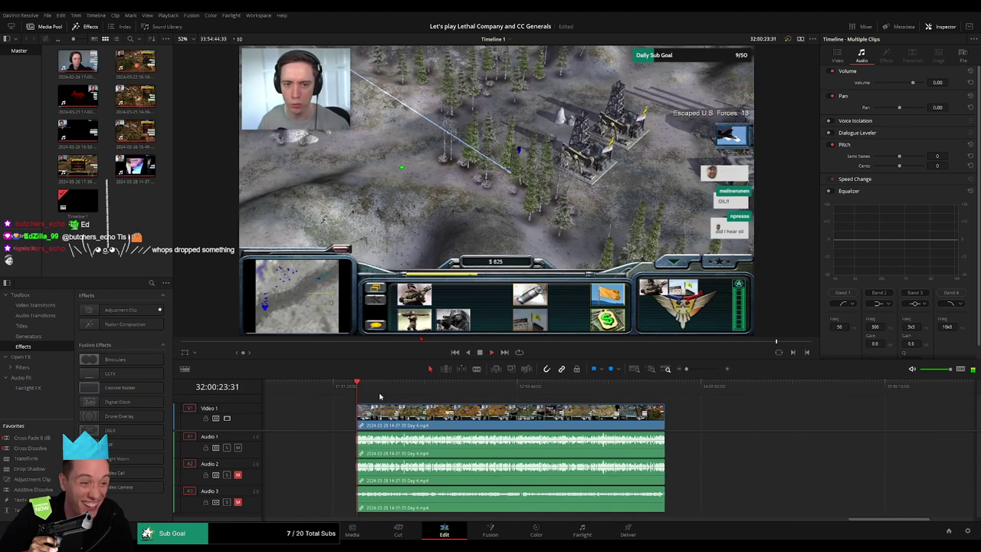
drag(366, 392, 491, 391)
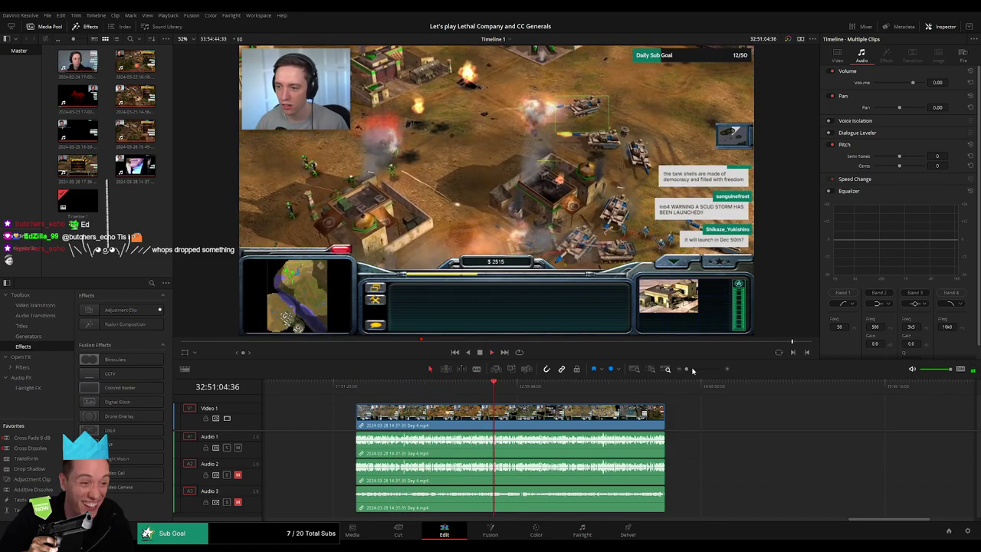
scroll(674, 404, up, 3)
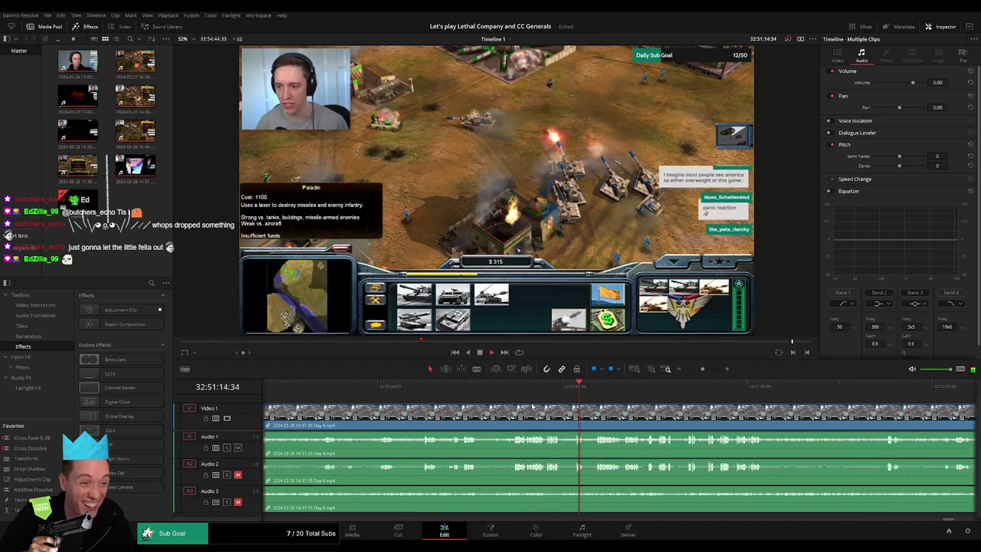
Play from 32:51:35 to find the break, then zoom in and park the playhead at 32:52:00:00
click(630, 391)
key(l)
key(l)
key(l)
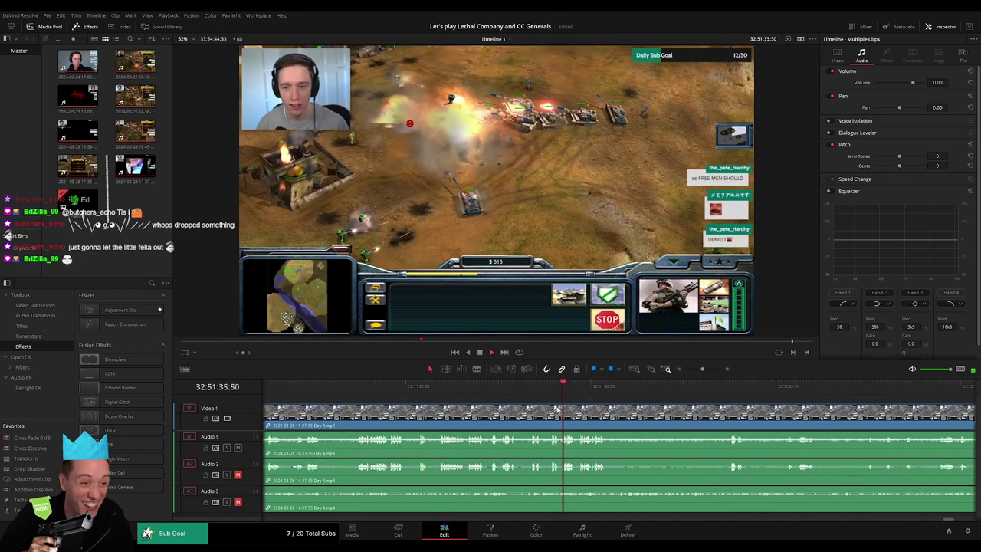
drag(636, 390, 667, 389)
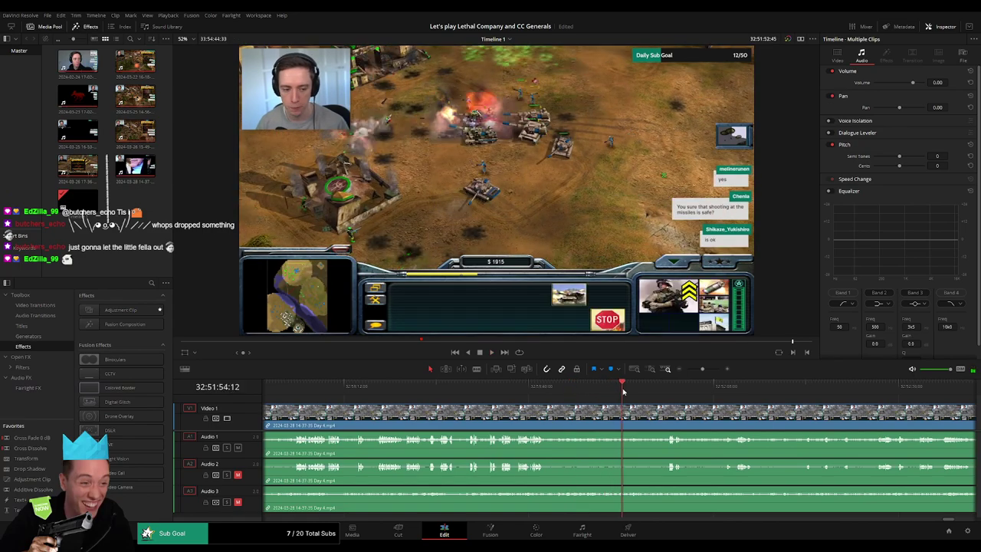
key(space)
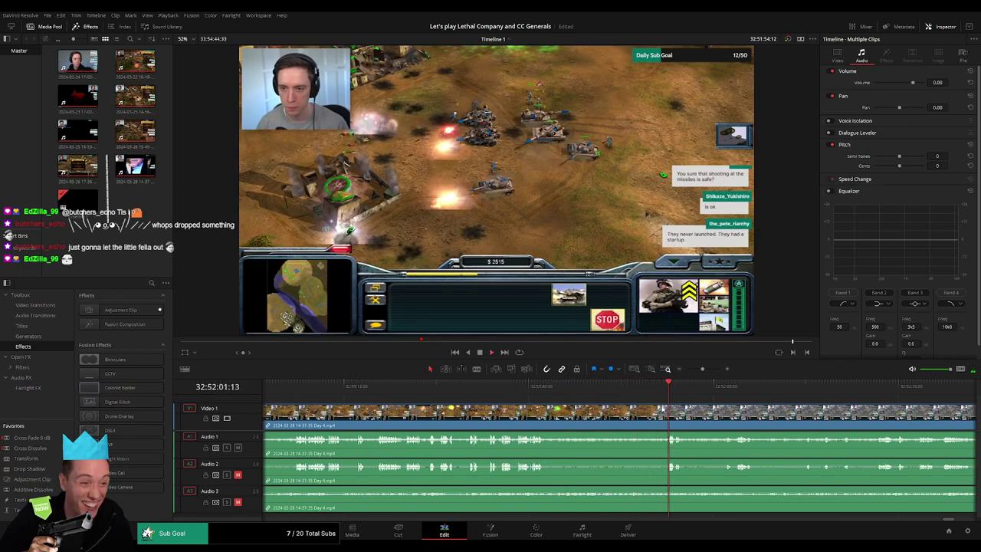
drag(702, 368, 708, 369)
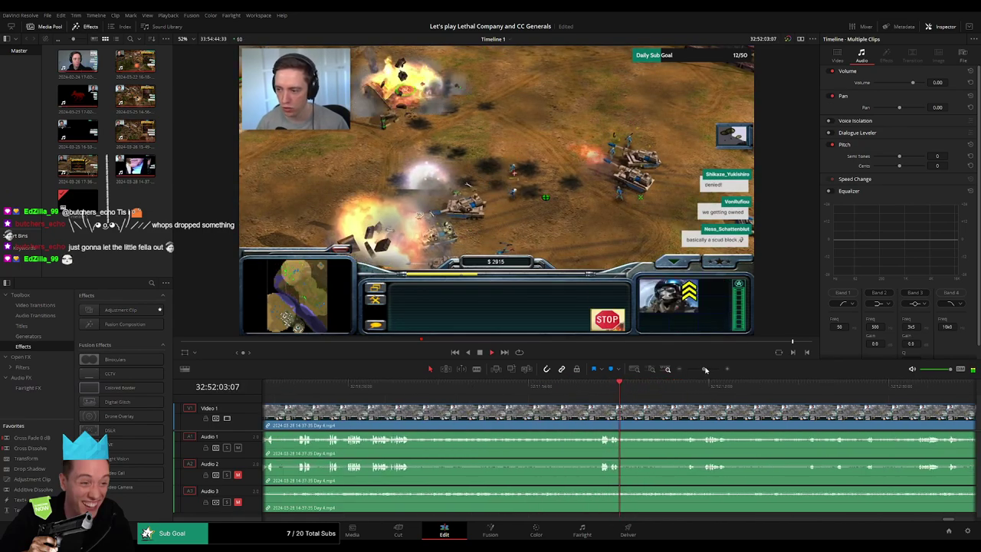
click(509, 385)
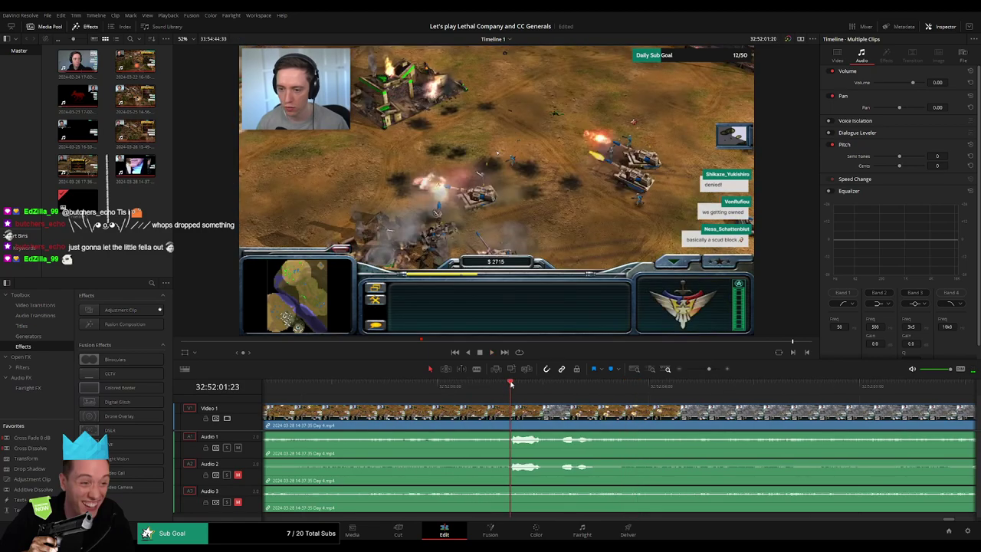
drag(510, 385, 438, 393)
Split the footage at 32:52:00:00 with the blade tool
key(b)
click(438, 415)
key(space)
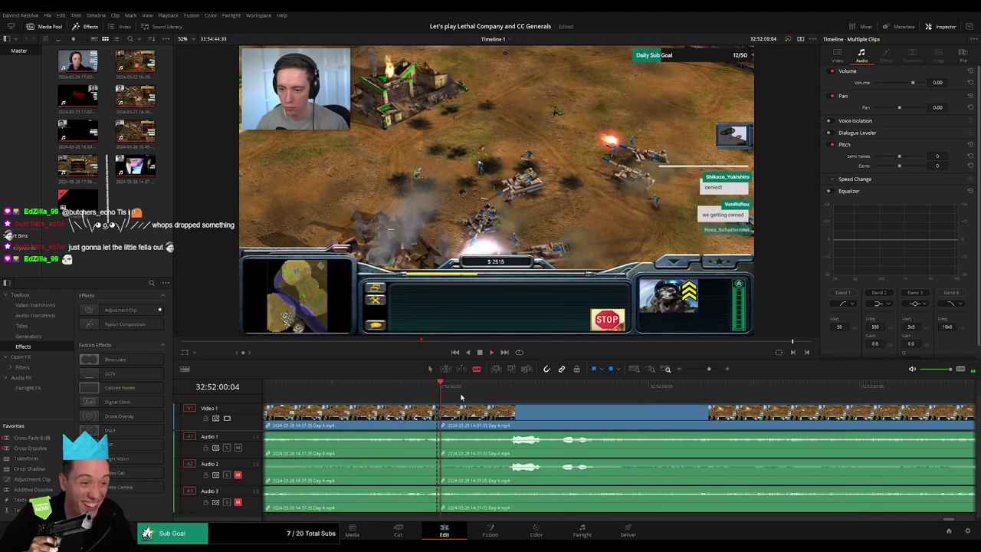
click(422, 386)
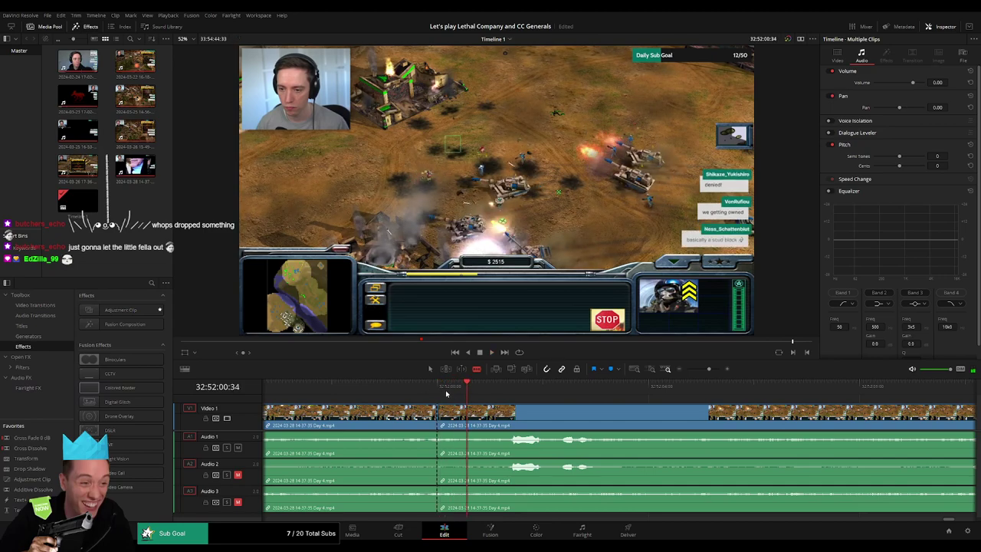
Add video fades and Audio 2–3 fade-out/fade-in around the 32:52:00 cut
drag(429, 414, 499, 418)
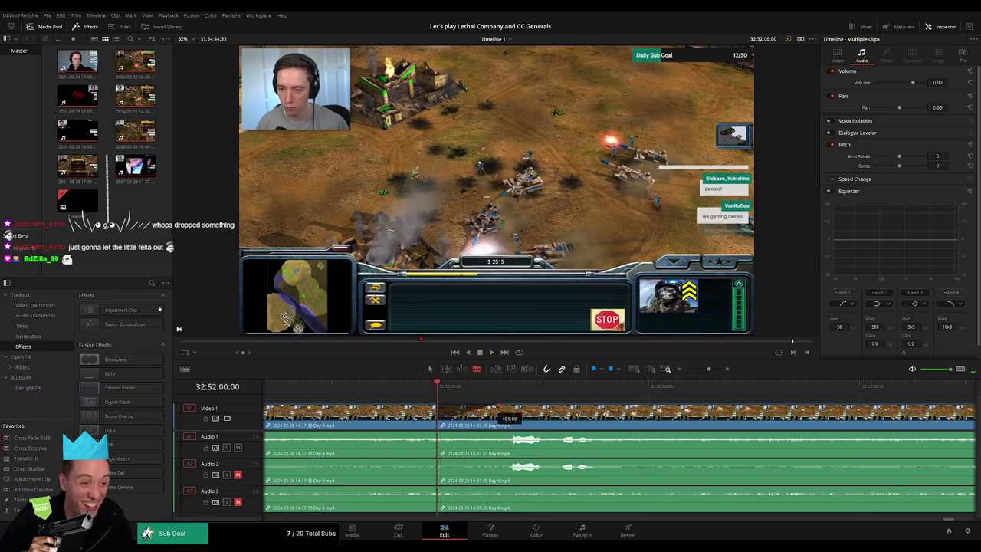
mouse_move(490, 407)
mouse_down()
mouse_move(605, 414)
mouse_move(535, 415)
mouse_move(578, 436)
mouse_move(543, 439)
mouse_move(630, 435)
mouse_up()
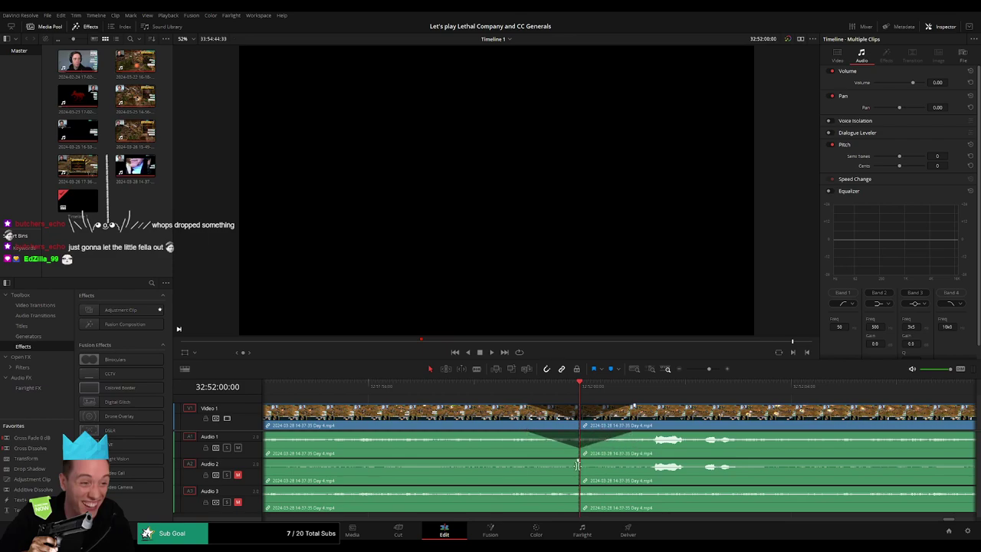
drag(577, 460, 557, 466)
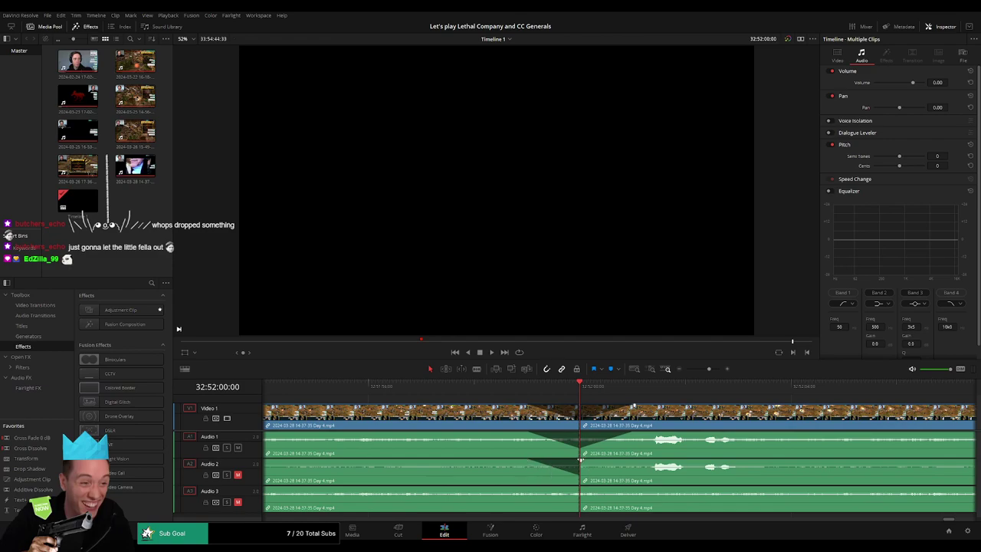
drag(580, 458, 636, 460)
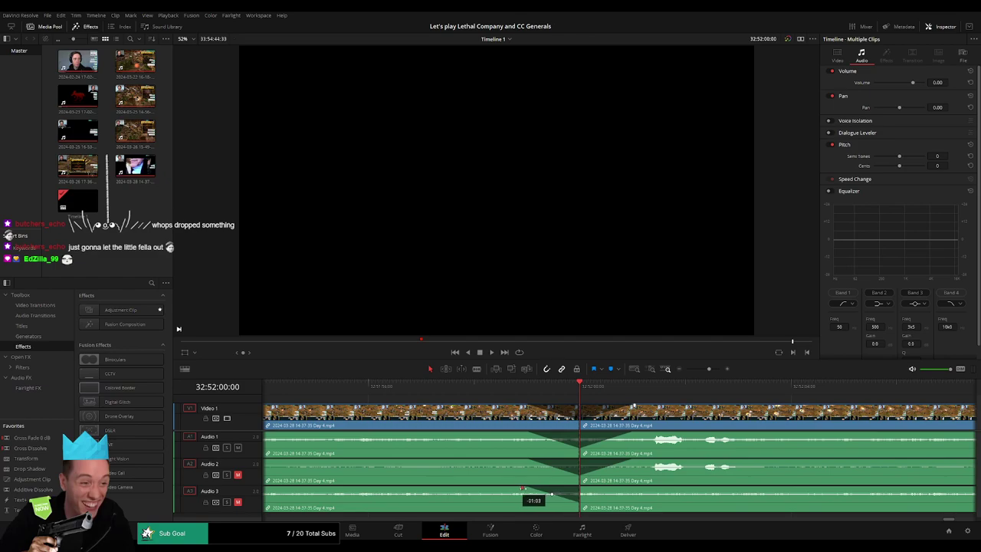
drag(579, 487, 632, 488)
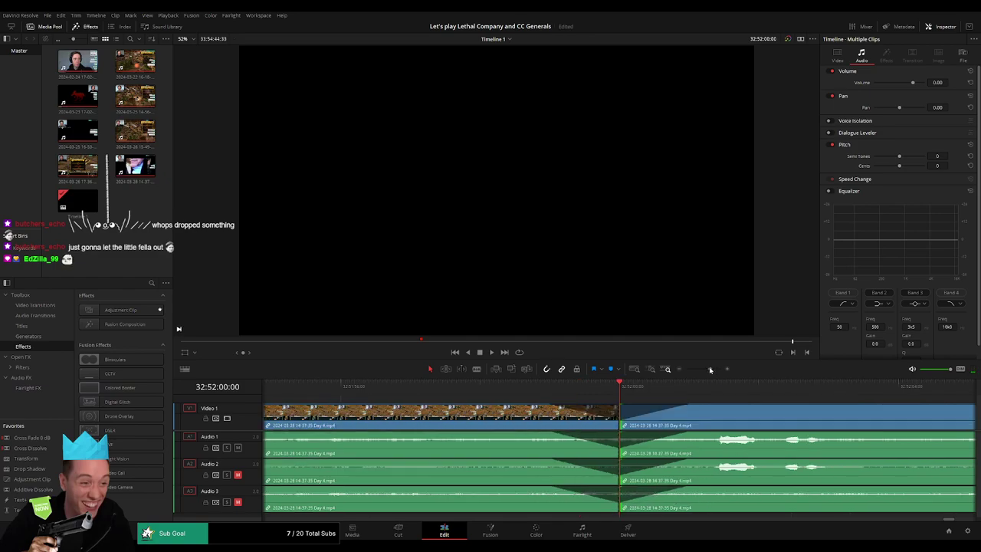
Open a gap before the later footage and select the empty gap on Video 1
scroll(536, 410, down, 3)
scroll(493, 403, down, 2)
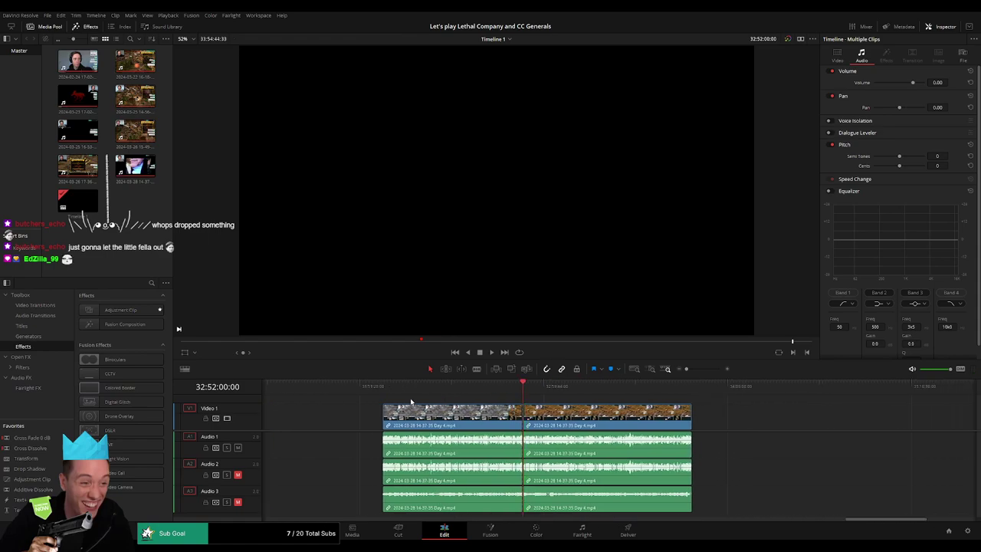
scroll(660, 420, right, 3)
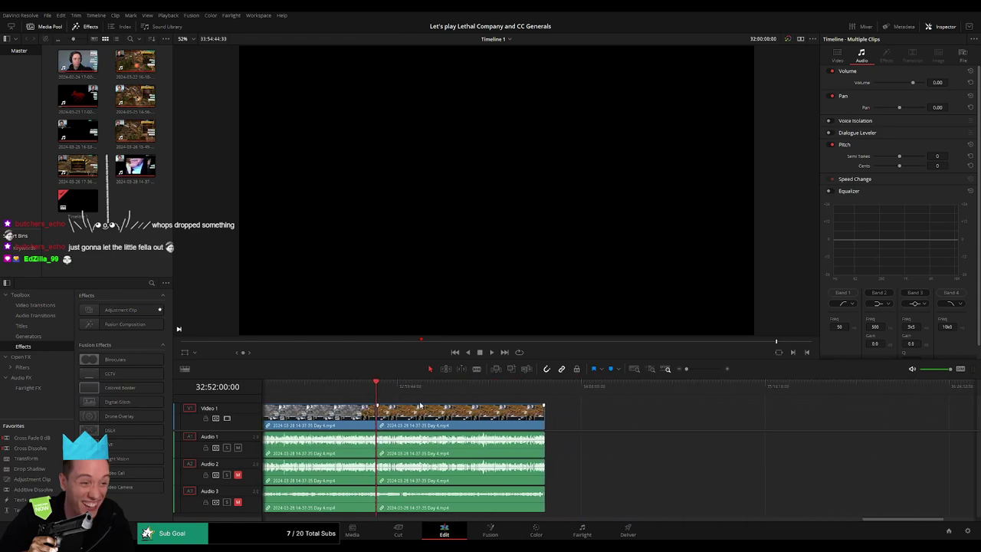
key(ctrl+z)
click(436, 409)
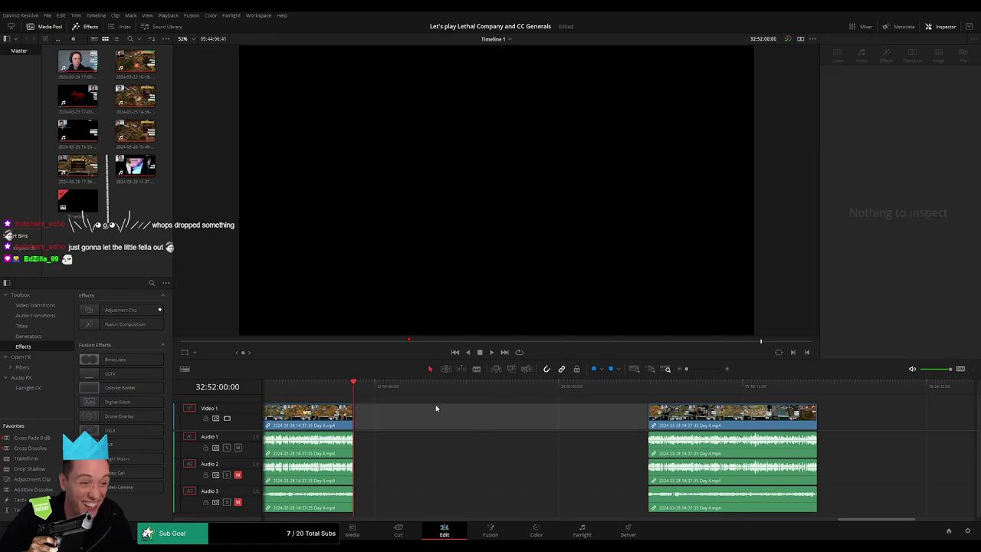
Slide the later clips back to the playhead and blade all tracks at 34:52:01:30
drag(363, 392, 508, 392)
mouse_move(753, 414)
mouse_down()
mouse_move(458, 397)
mouse_move(463, 389)
mouse_up()
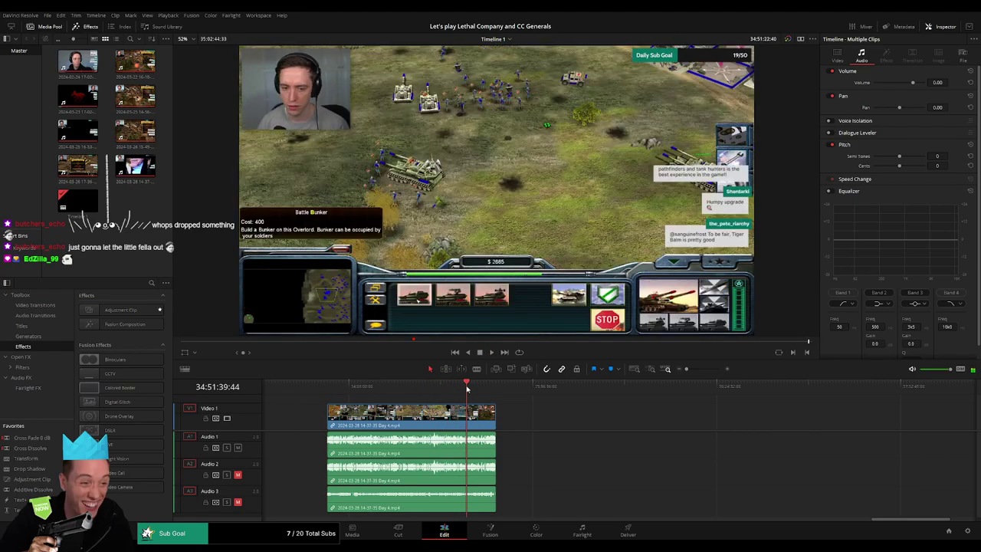
drag(463, 389, 469, 392)
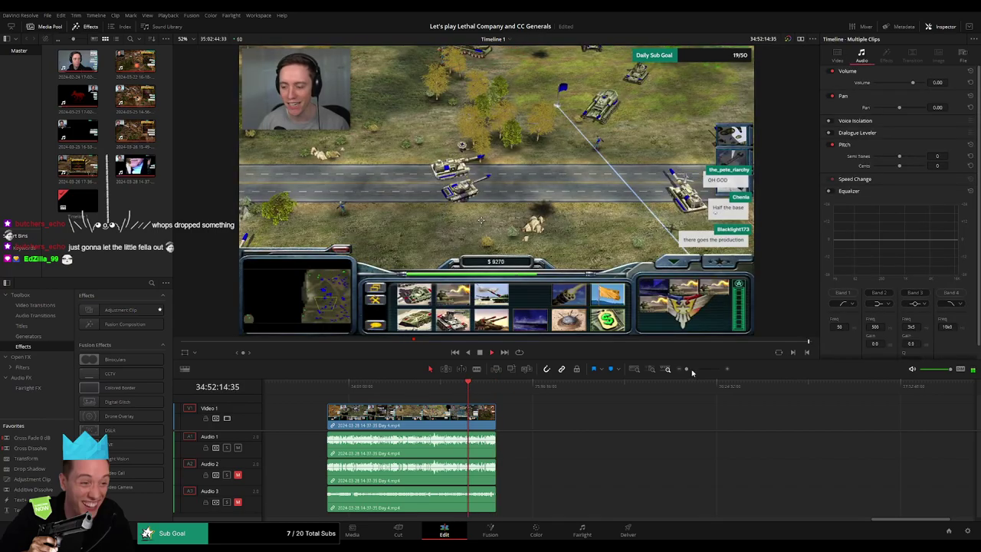
drag(685, 369, 706, 368)
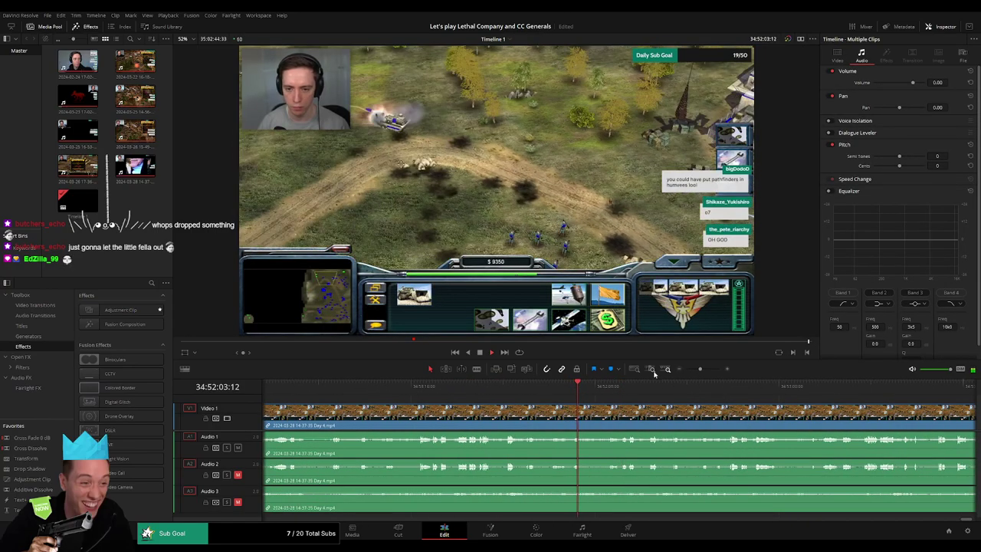
drag(482, 385, 400, 394)
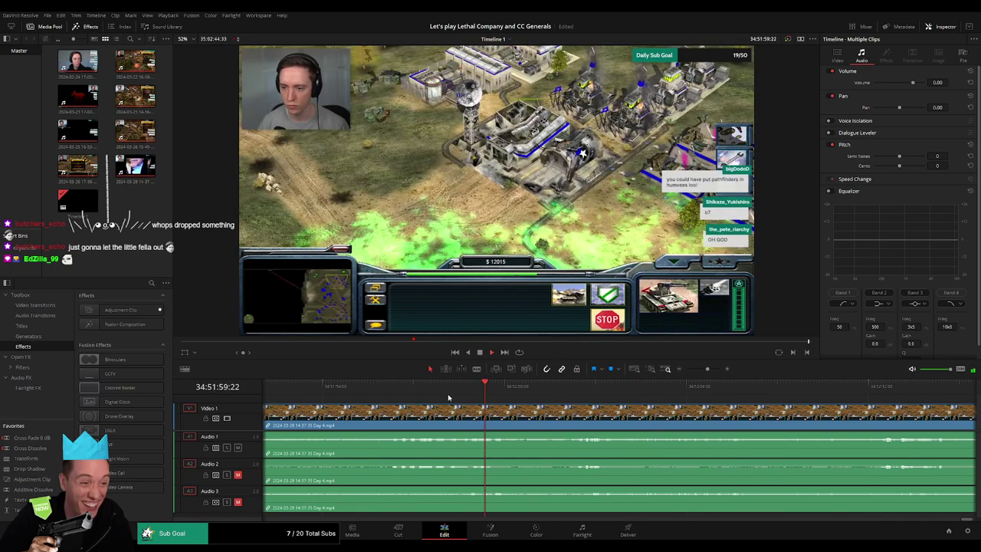
mouse_move(500, 383)
mouse_down()
mouse_move(579, 391)
mouse_move(547, 395)
mouse_move(581, 407)
mouse_move(521, 413)
mouse_up()
key(ctrl+b)
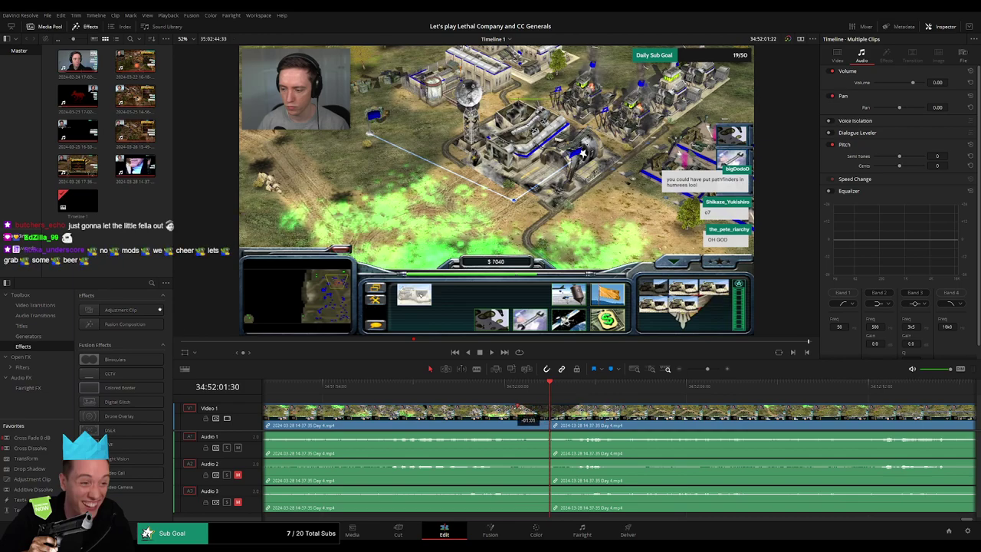
drag(521, 420, 517, 435)
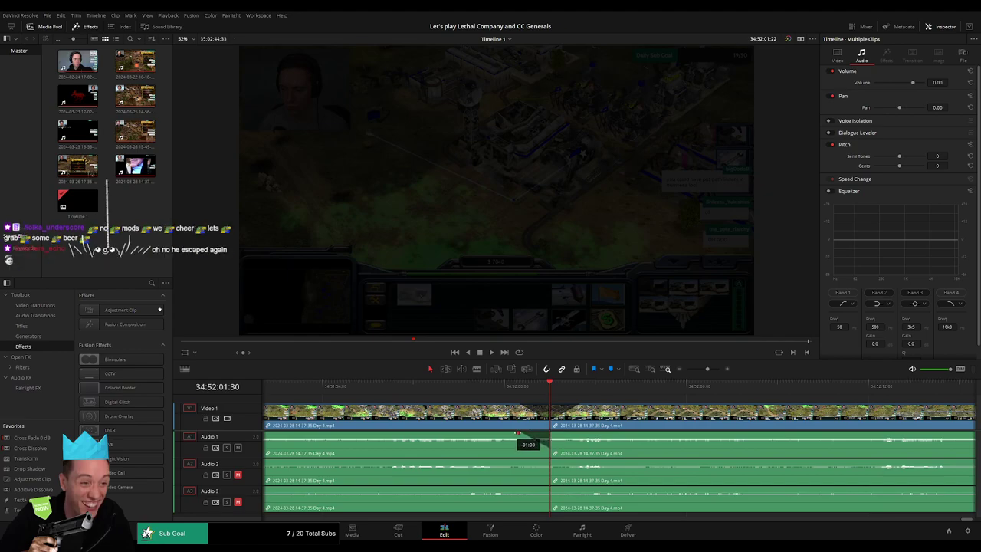
mouse_move(517, 434)
mouse_down()
mouse_move(571, 433)
mouse_move(519, 462)
mouse_move(579, 461)
mouse_up()
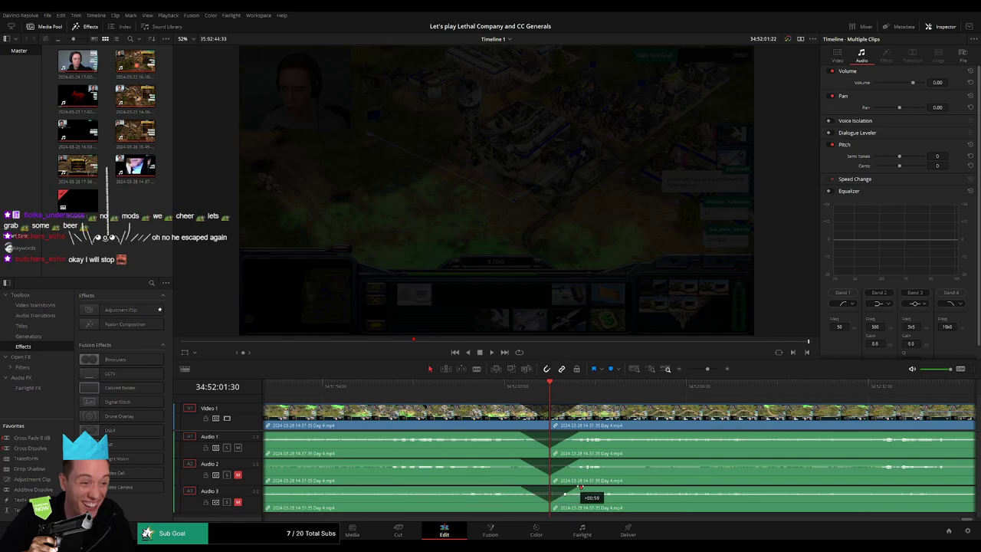
drag(707, 368, 672, 370)
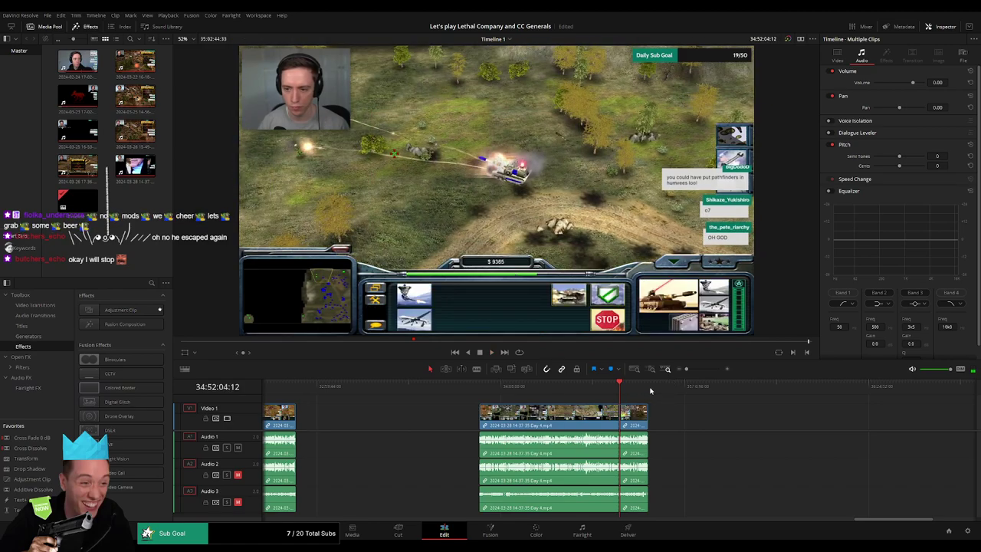
click(647, 389)
click(645, 391)
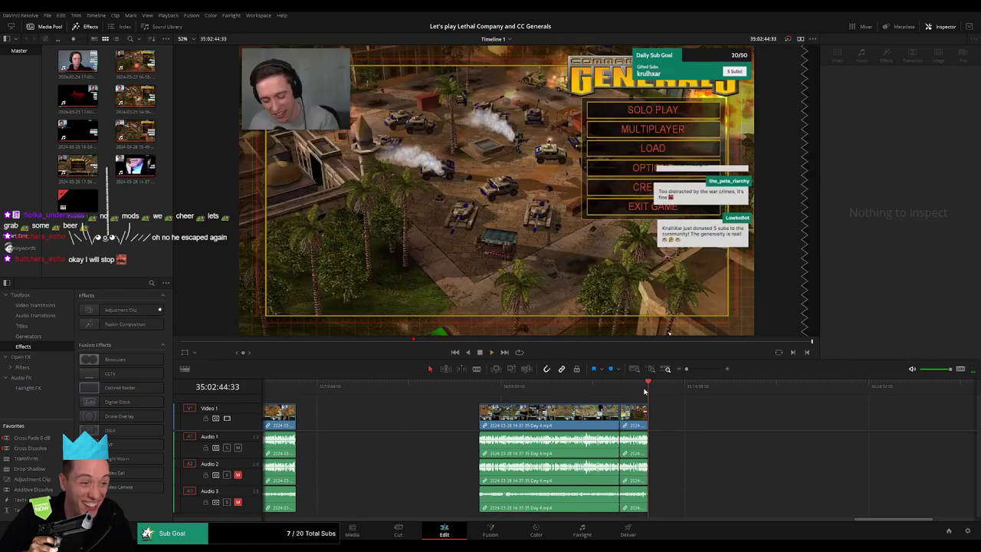
click(623, 394)
click(648, 389)
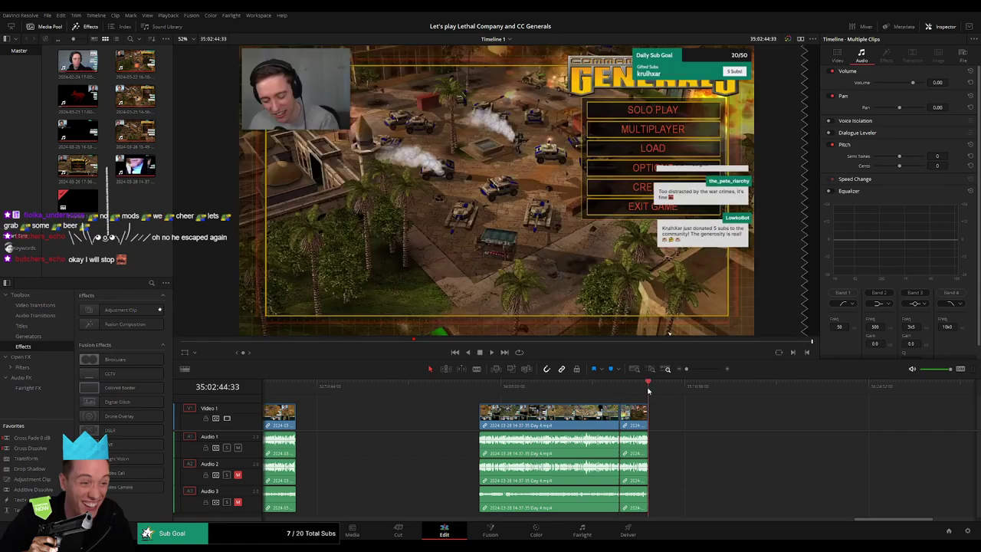
click(621, 396)
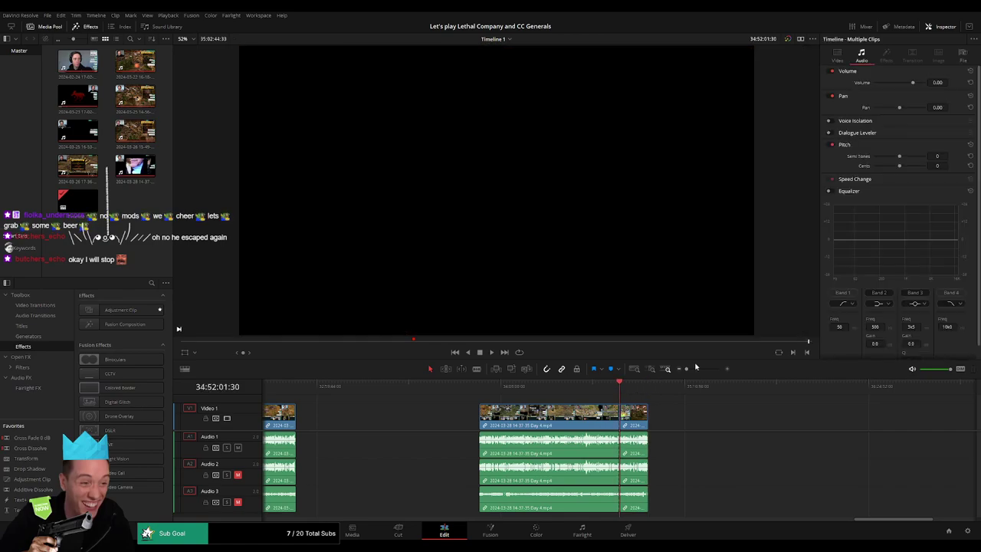
Delete the unwanted stretch of footage and close the resulting gap
click(650, 368)
click(666, 369)
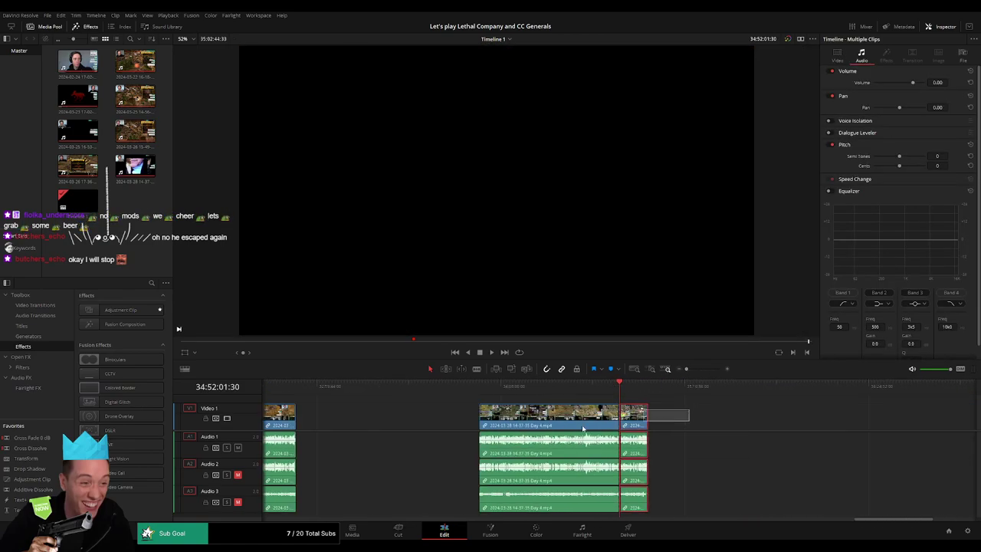
scroll(609, 400, left, 2)
drag(686, 369, 706, 370)
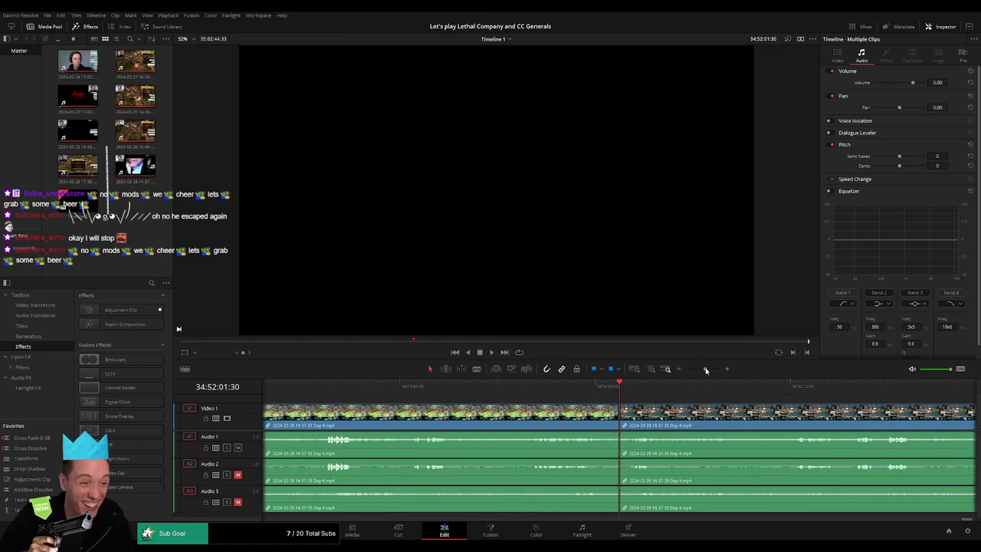
drag(705, 370, 686, 369)
key(Delete)
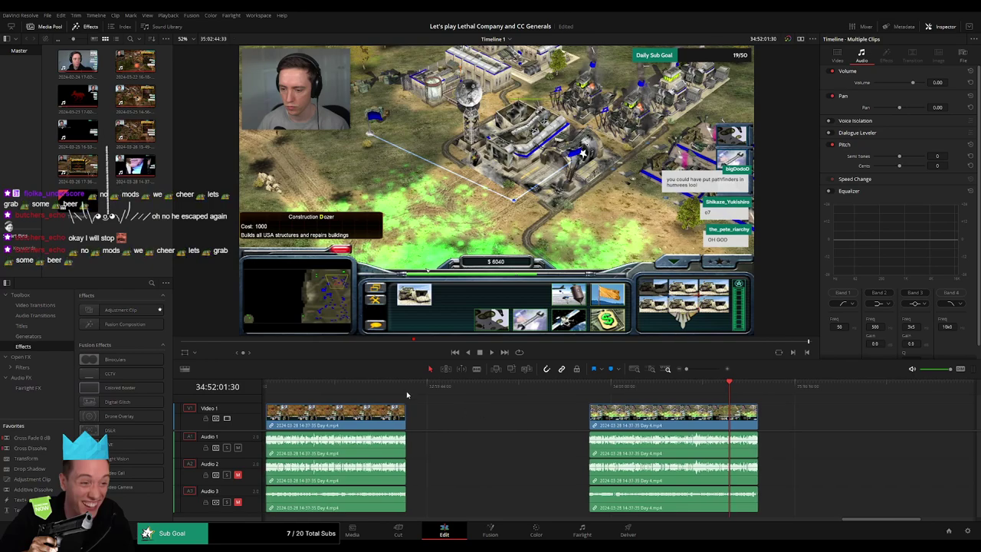
click(407, 395)
key(Delete)
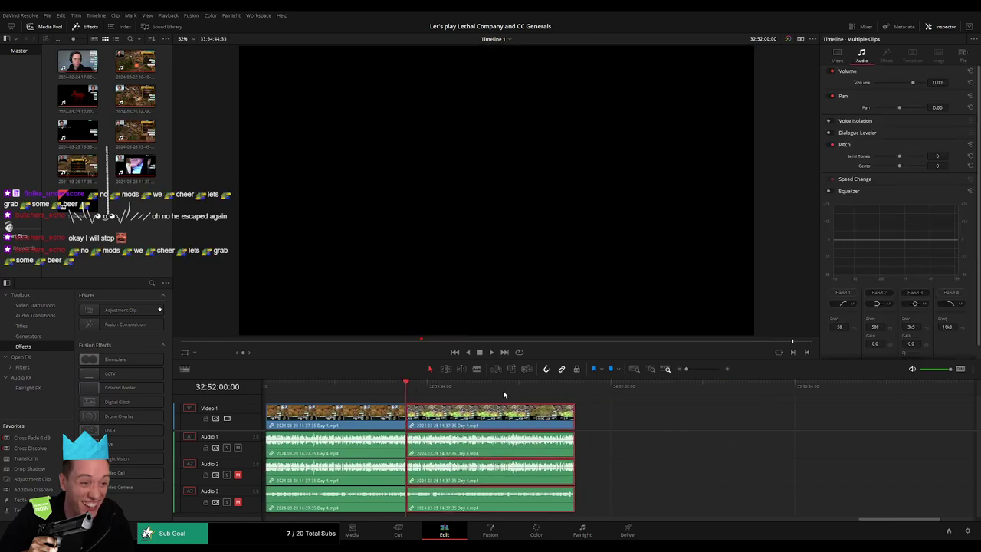
Zoom and jump around the joined footage, playing it back for review
key(ctrl+equal)
click(931, 385)
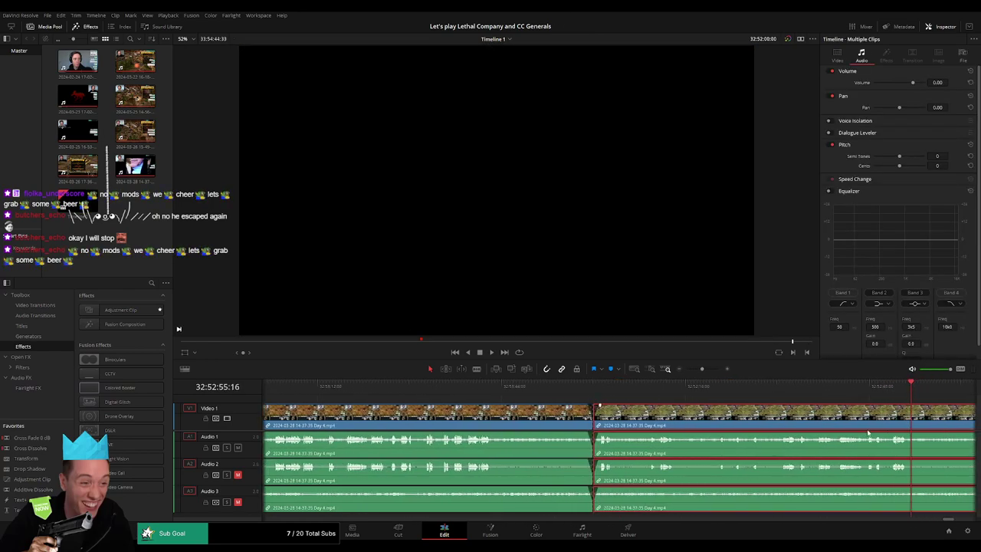
click(694, 369)
drag(688, 387, 754, 390)
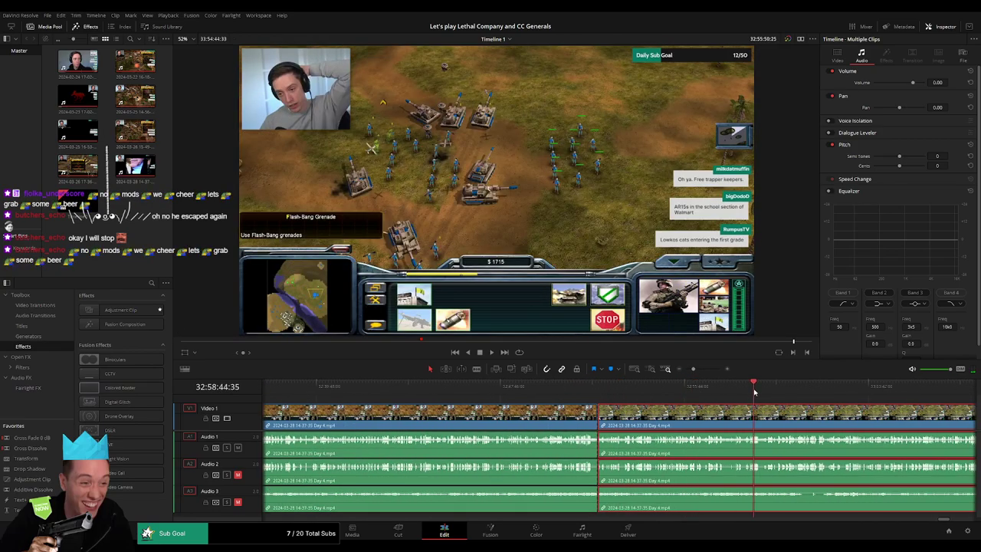
click(702, 369)
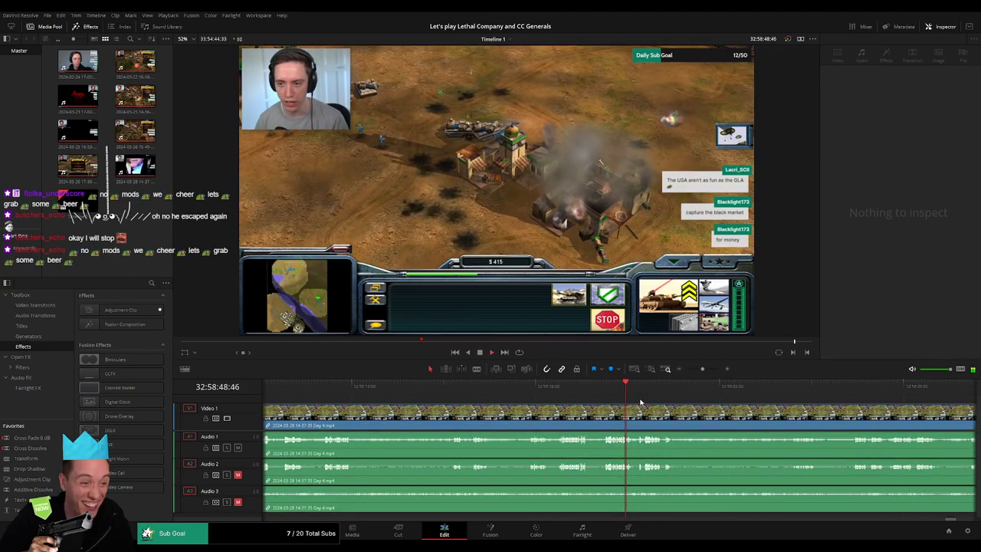
click(663, 383)
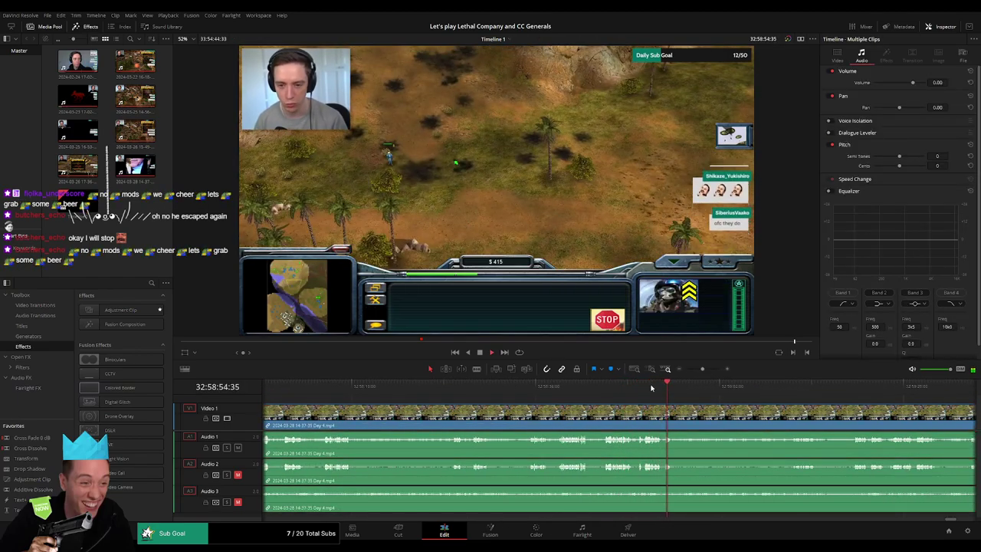
click(534, 384)
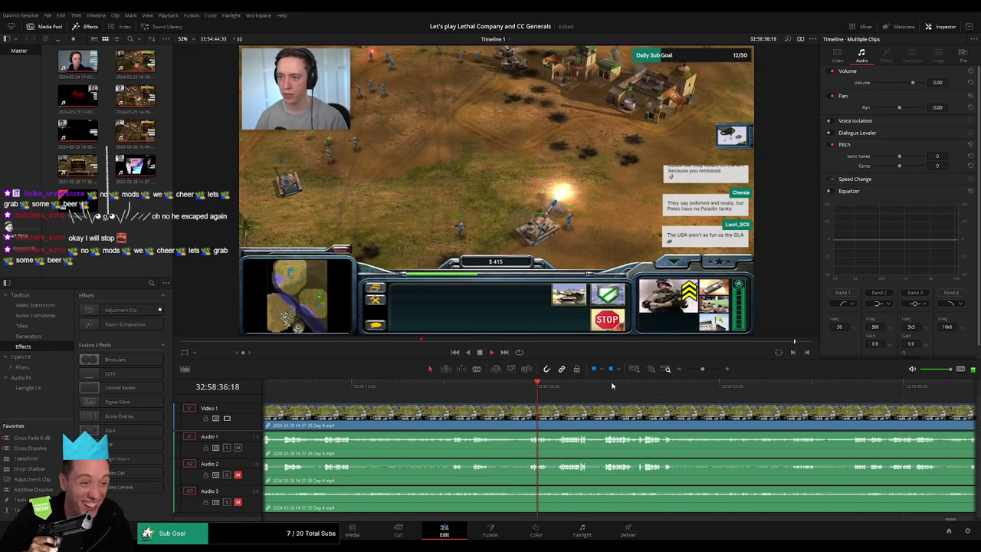
click(704, 369)
drag(704, 368, 709, 368)
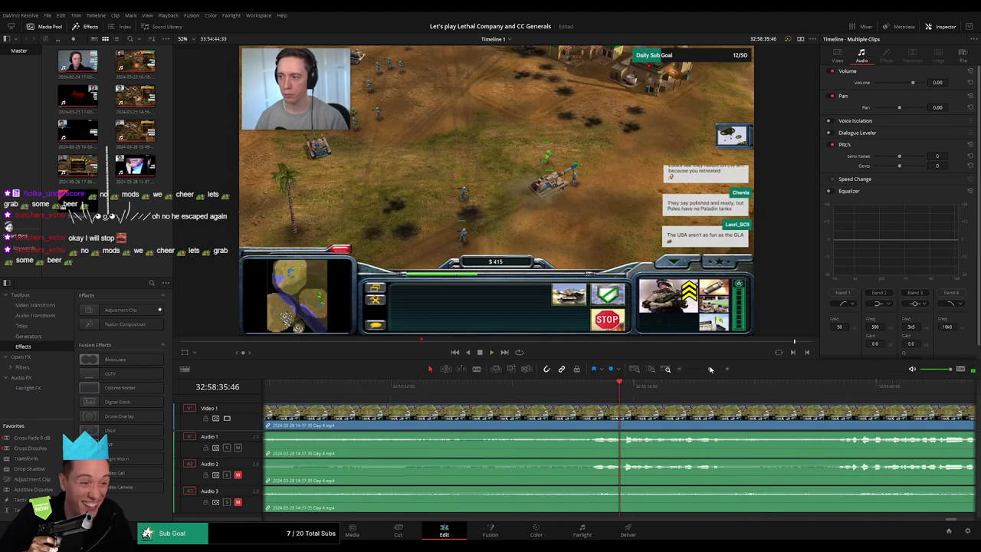
click(598, 387)
key(space)
Scrub back to a new cut point and roll the clip join to the playhead
click(594, 392)
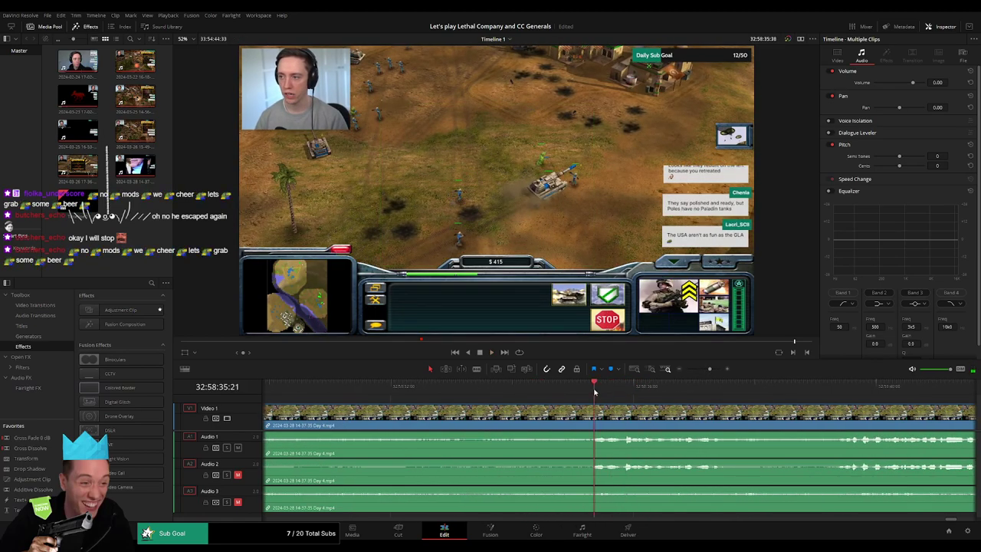
drag(584, 392, 542, 398)
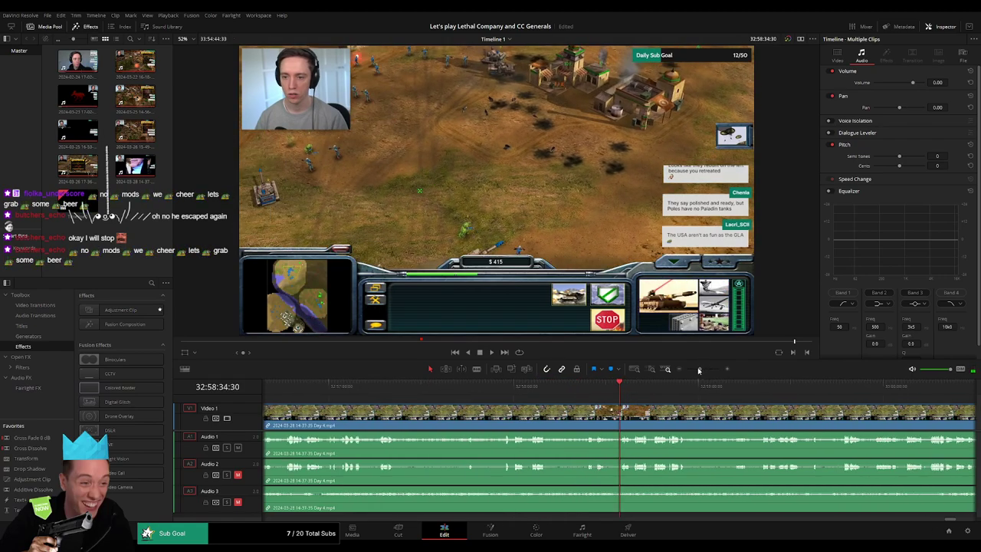
drag(709, 369, 691, 370)
drag(527, 414, 619, 414)
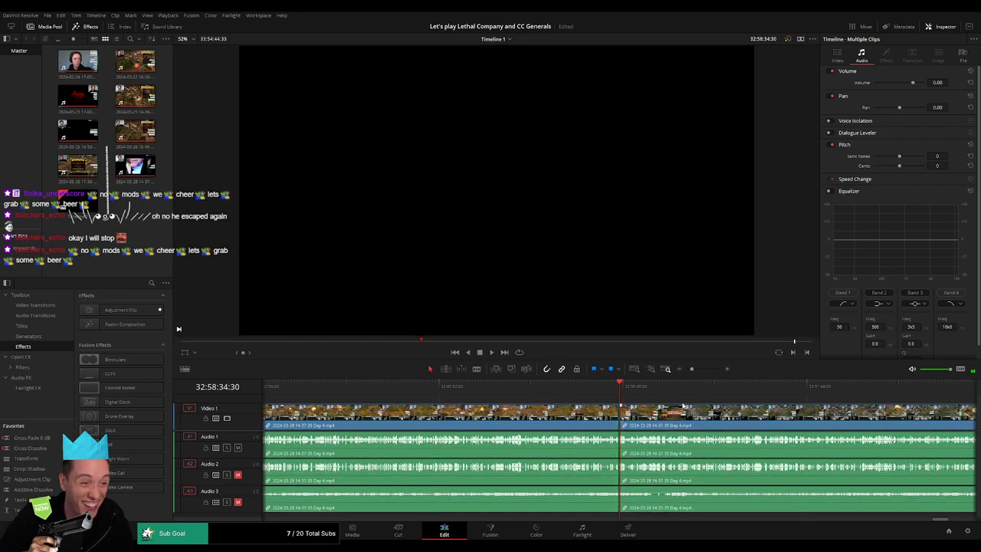
Drag the following clip further down the timeline, leaving a gap
drag(698, 374, 691, 373)
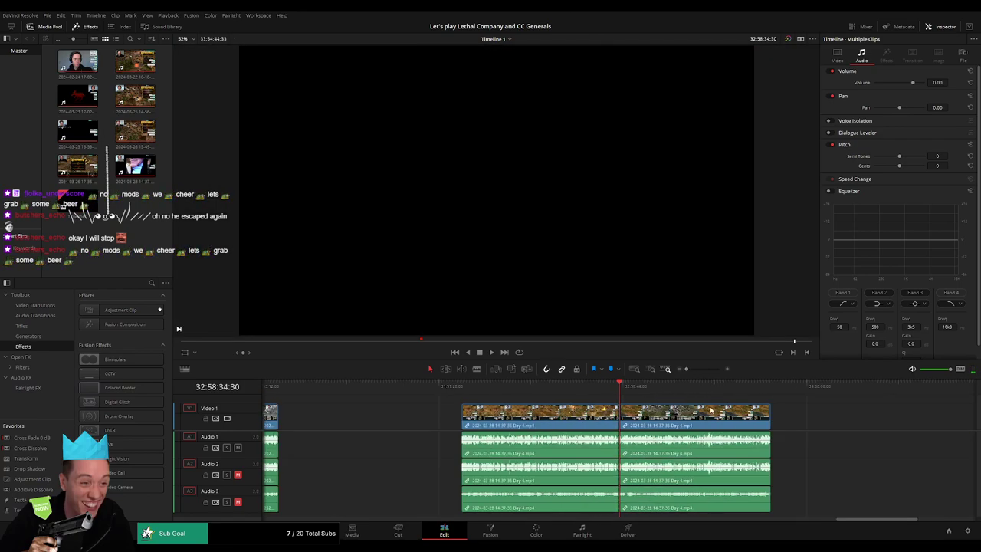
scroll(575, 400, right, 3)
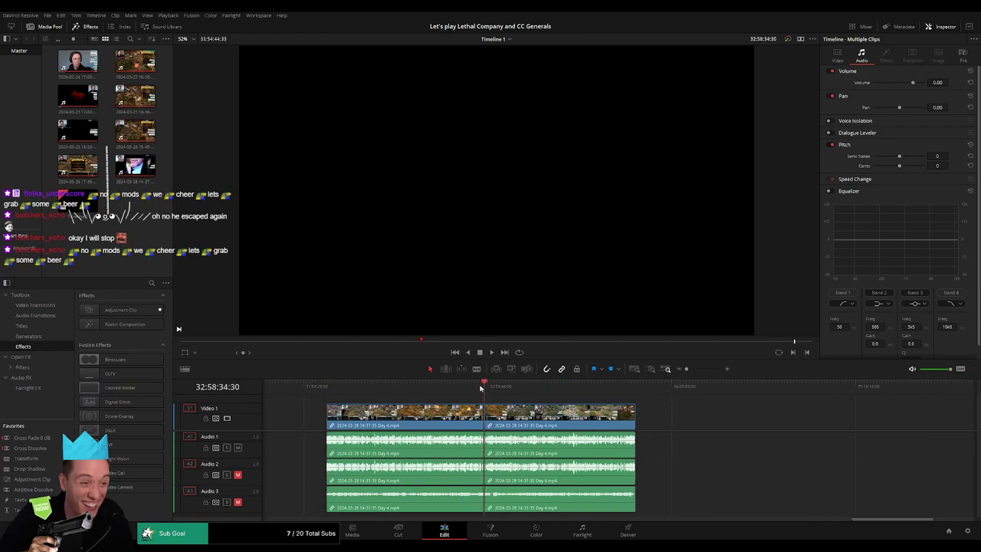
scroll(480, 388, right, 5)
drag(440, 419, 724, 419)
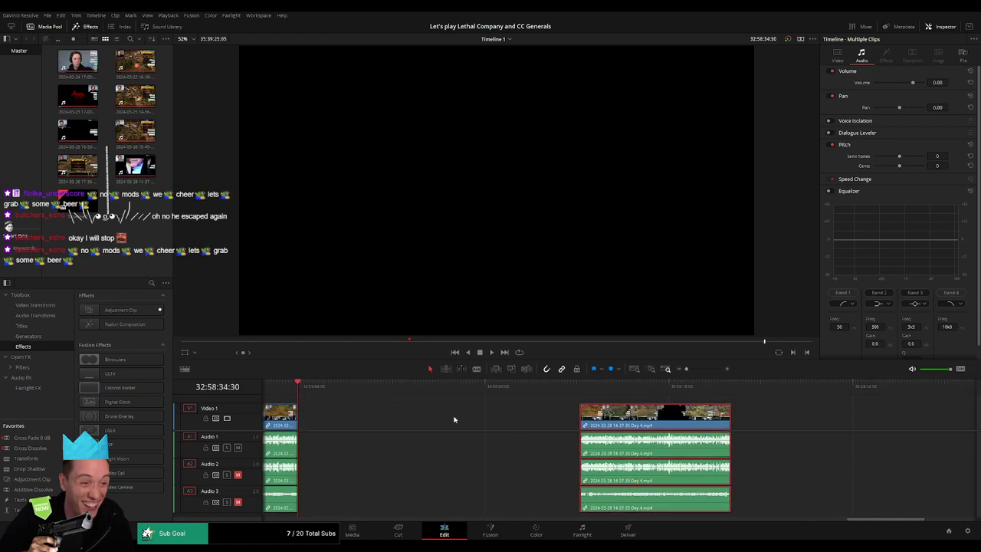
Pull the later clip back left, then zoom and scrub the Generals clip toward its ending
click(413, 422)
text(34:00:00:00)
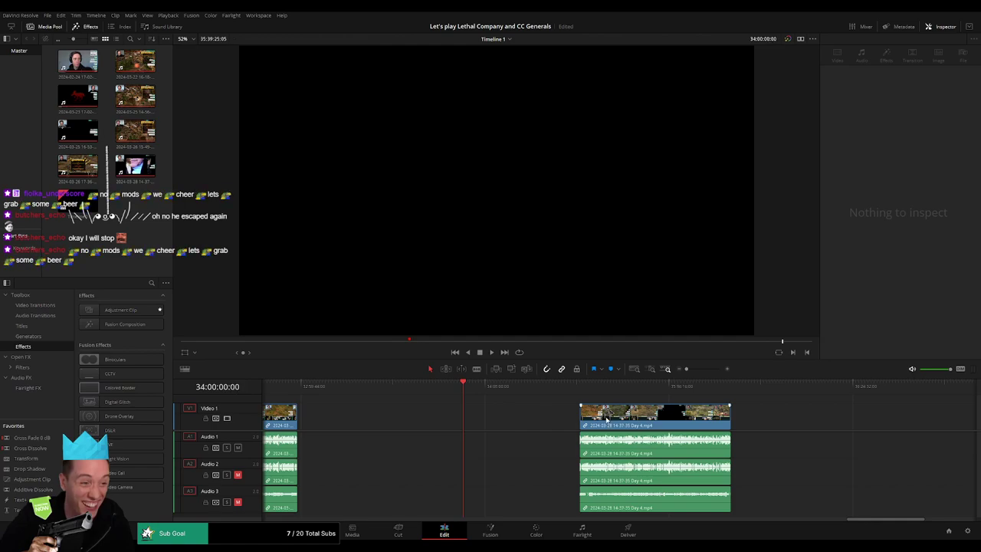
drag(605, 417, 489, 418)
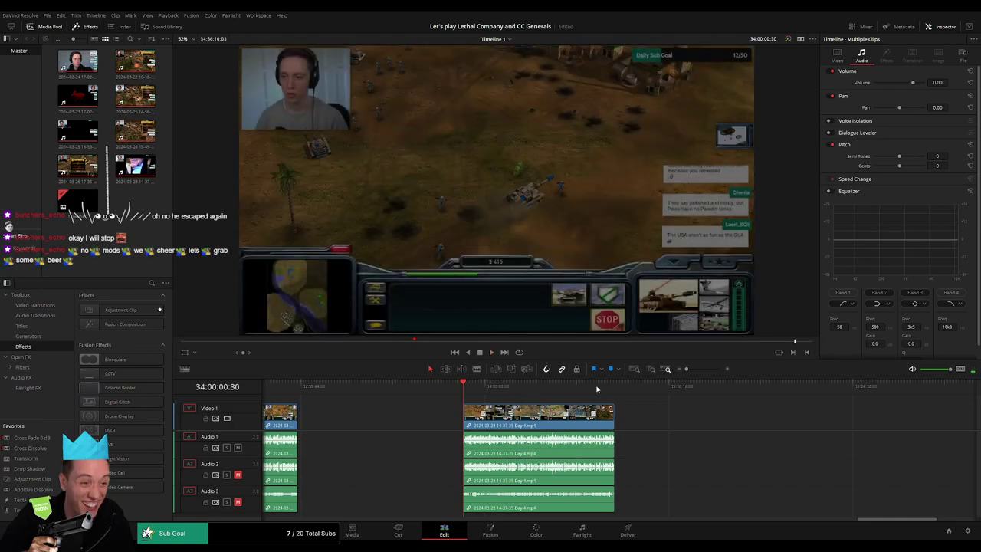
mouse_move(619, 388)
mouse_down()
mouse_move(472, 393)
mouse_move(546, 392)
mouse_up()
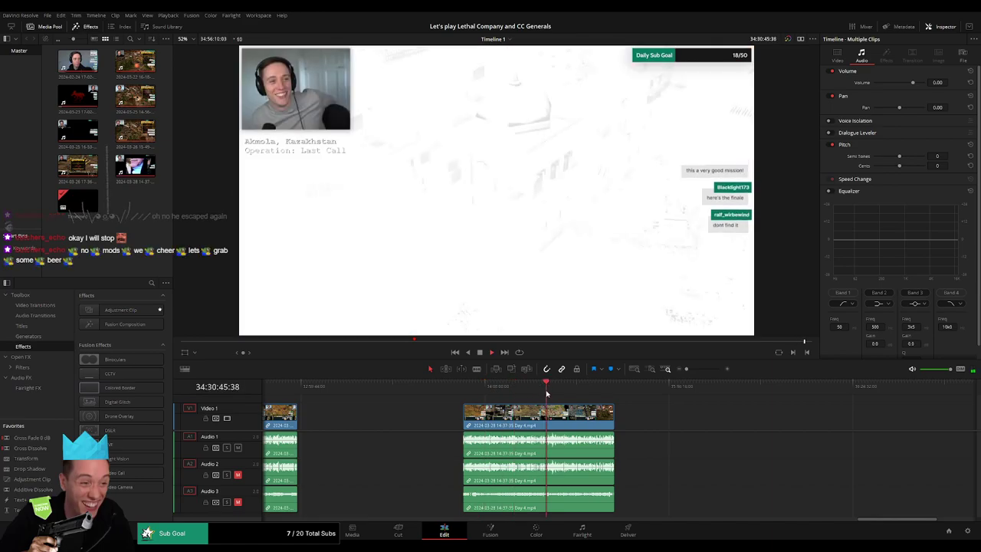
mouse_move(558, 391)
mouse_down()
mouse_move(603, 410)
mouse_move(697, 369)
mouse_up()
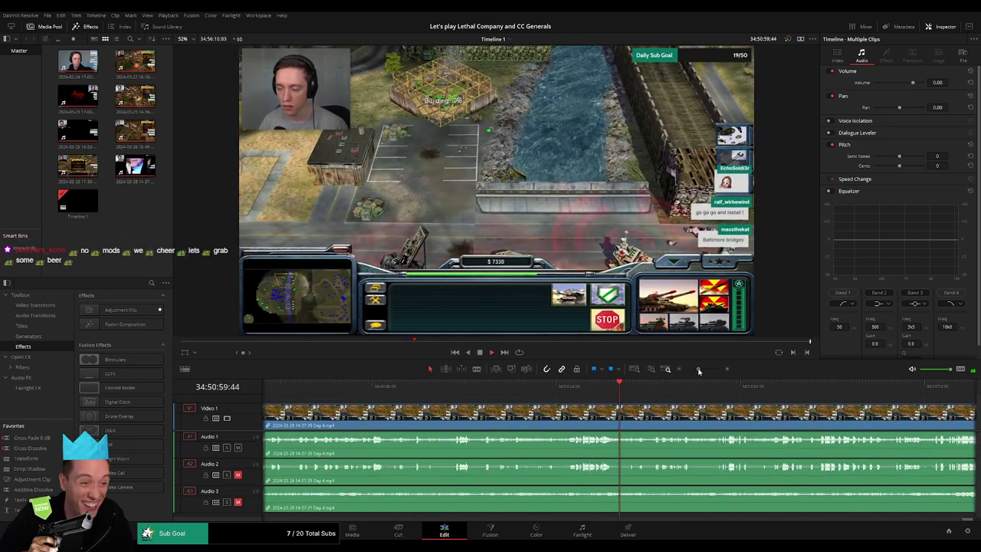
click(744, 387)
mouse_move(768, 389)
mouse_down()
mouse_move(583, 400)
mouse_move(685, 391)
mouse_up()
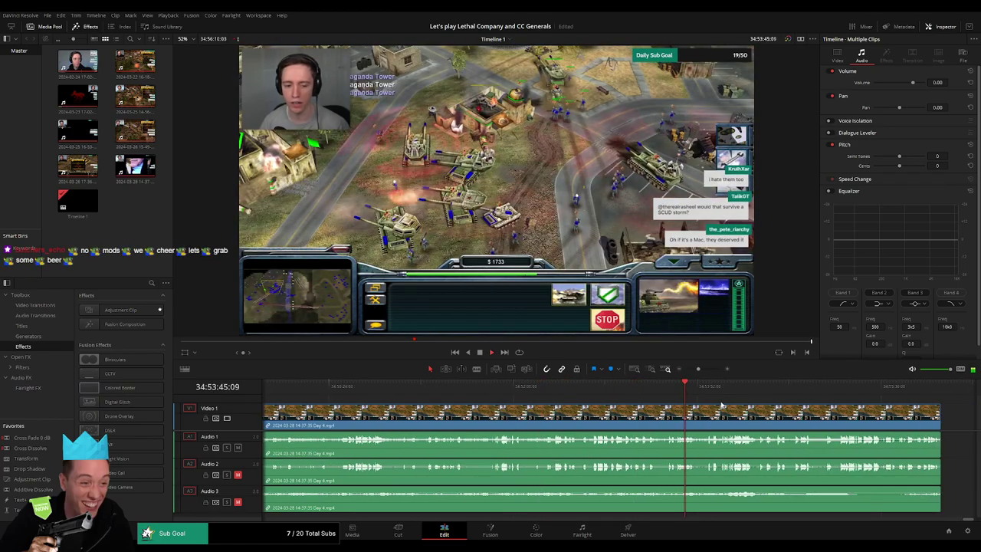
scroll(556, 397, down, 2)
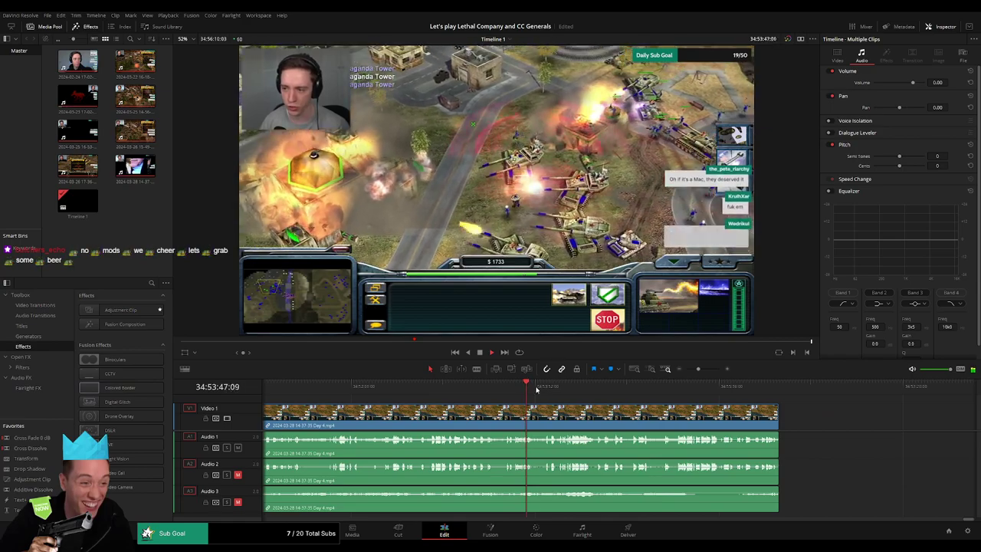
Skip about 43 seconds ahead through the Generals victory cutscene and zoom in
click(537, 389)
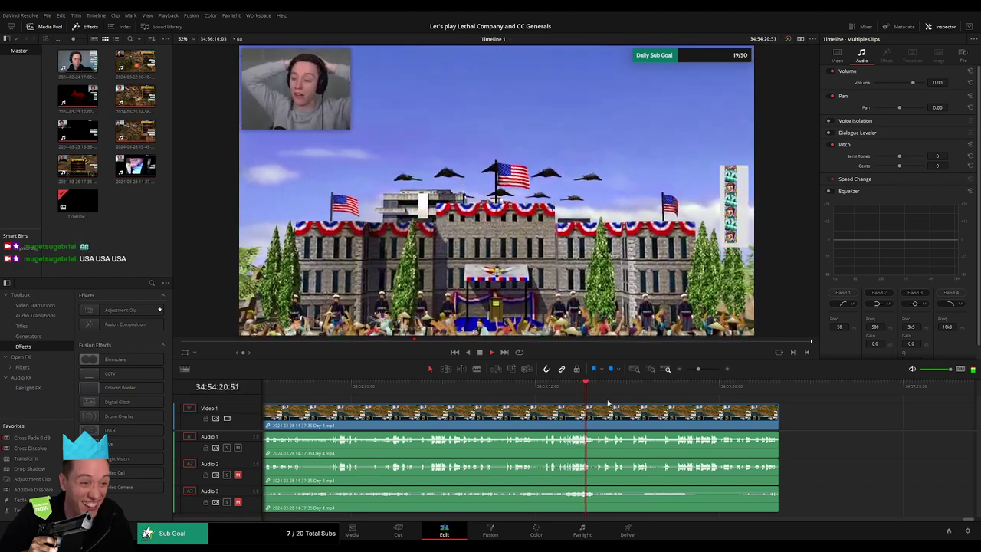
drag(608, 402, 679, 391)
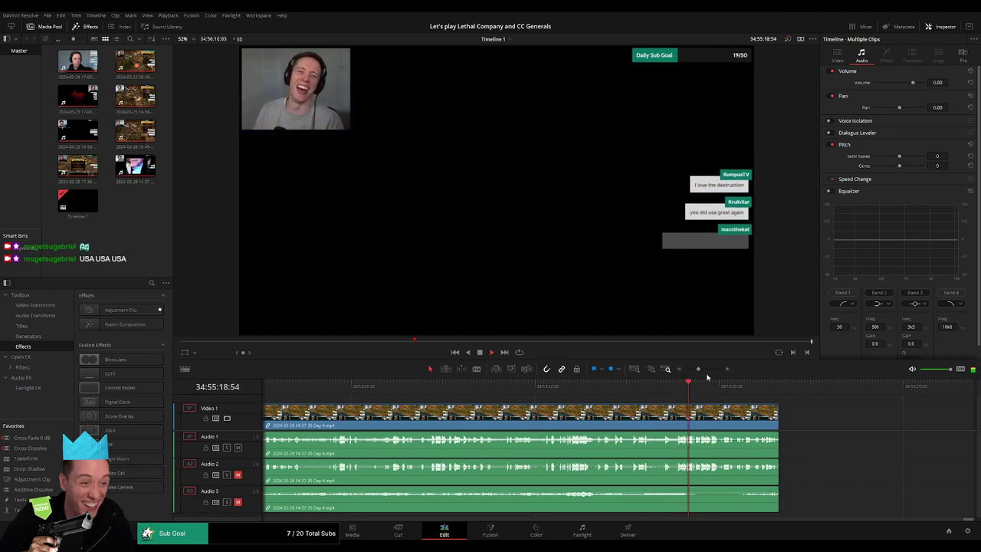
drag(698, 369, 704, 370)
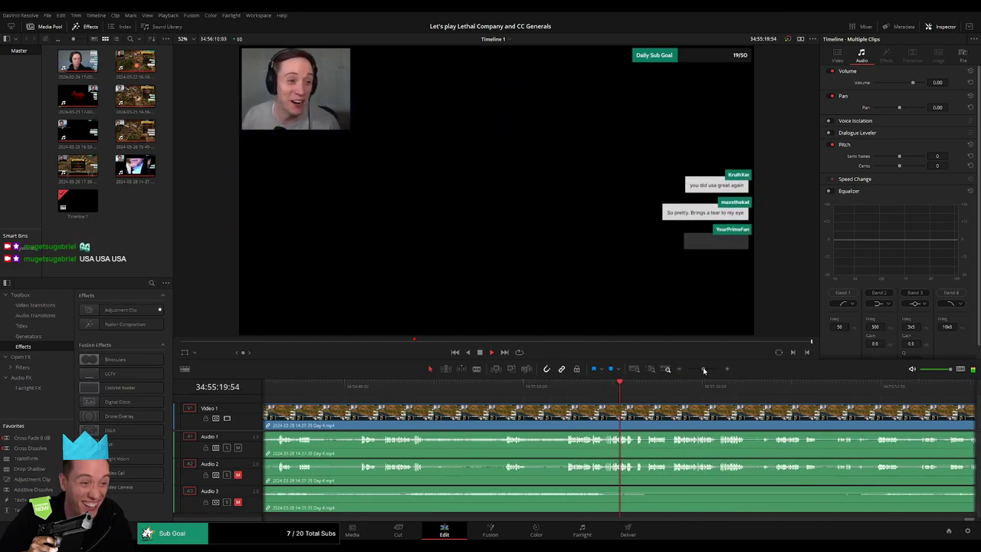
scroll(524, 411, down, 3)
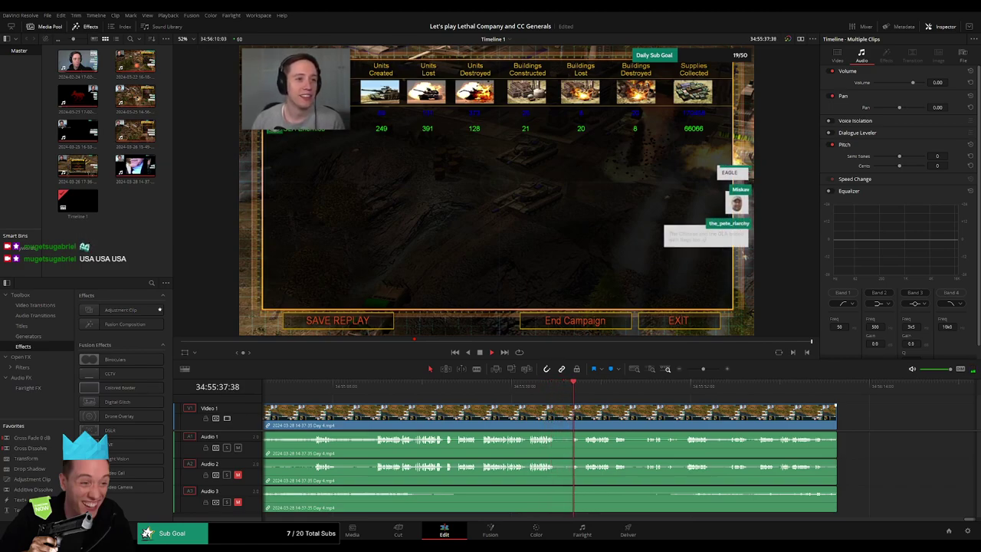
scroll(582, 411, right, 3)
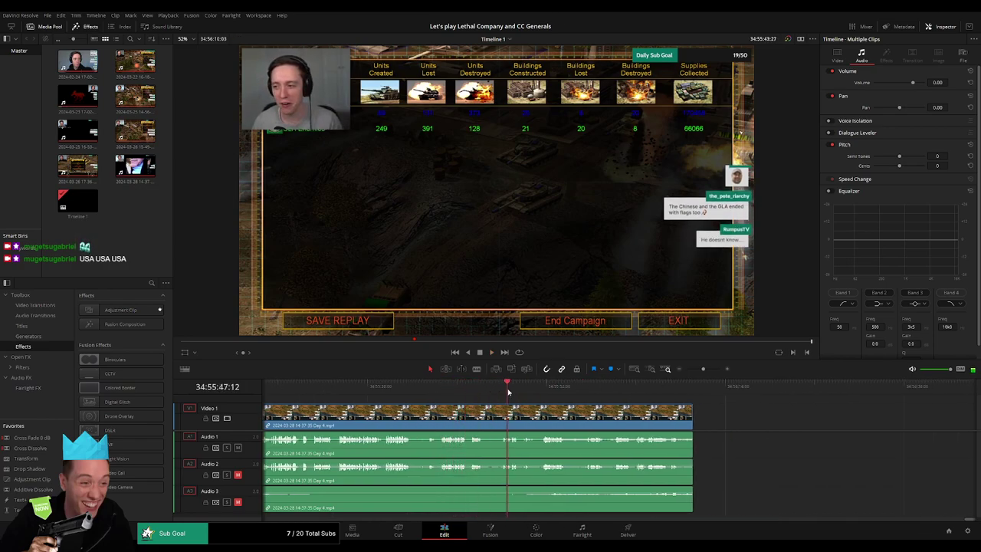
Scrub around the return to the Generals main menu near the clip end
drag(507, 387, 650, 387)
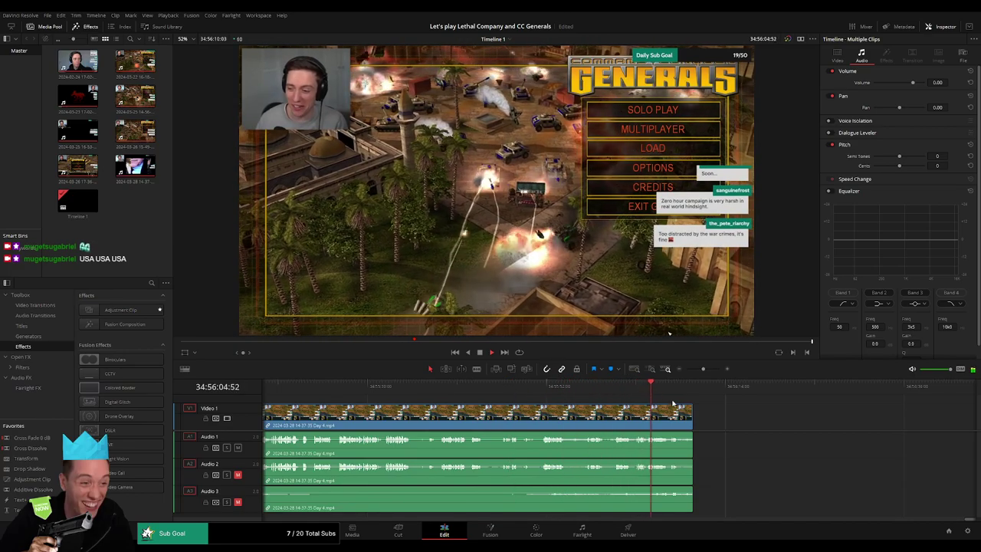
scroll(659, 402, down, 3)
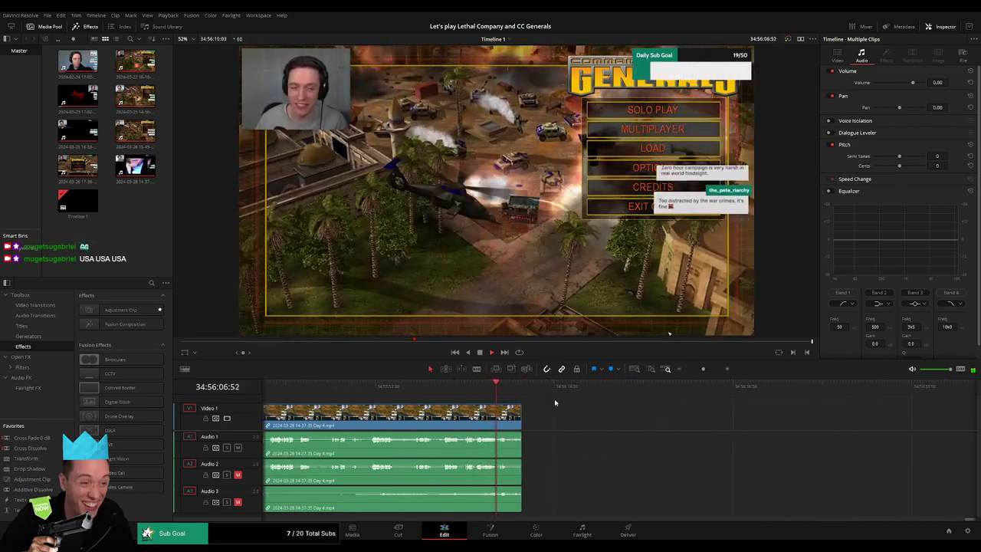
click(449, 387)
click(424, 389)
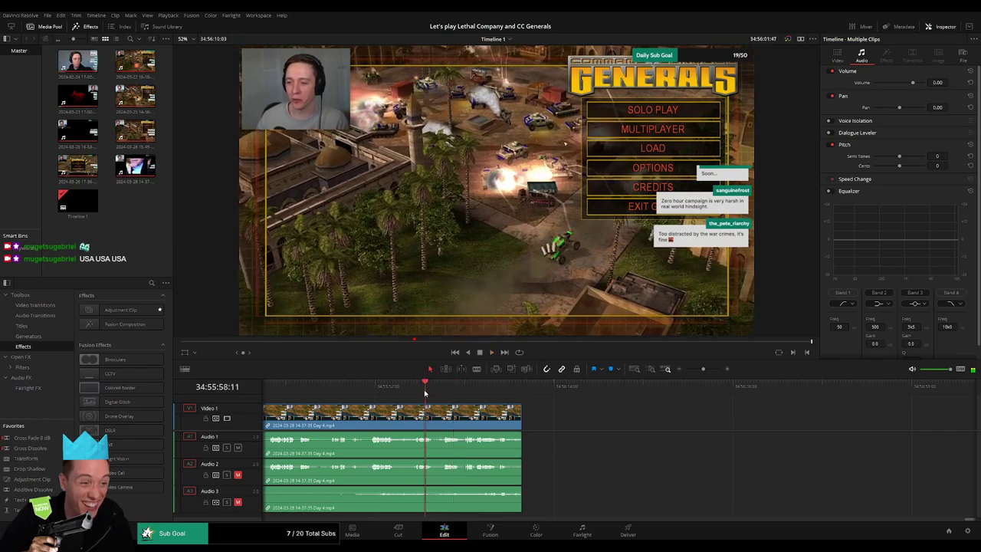
click(706, 370)
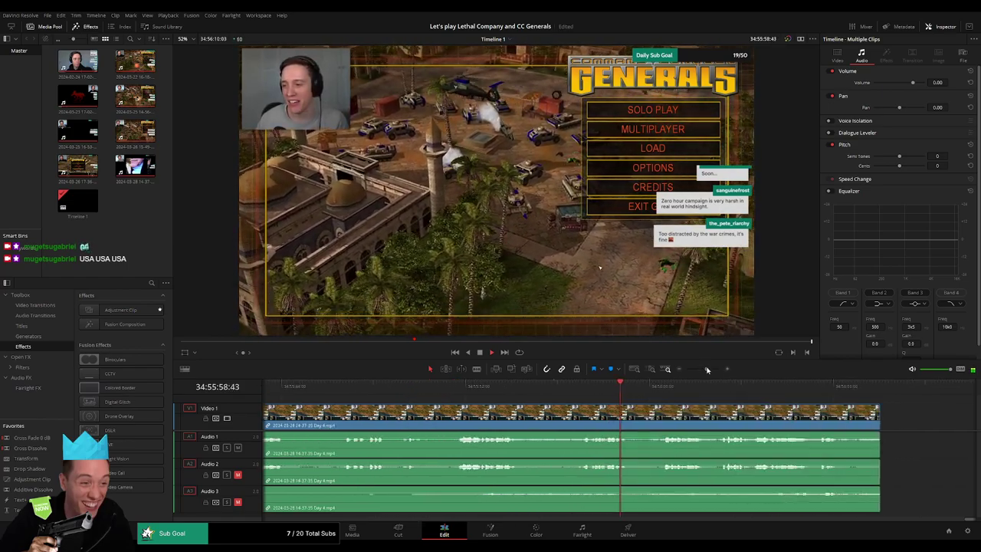
click(472, 387)
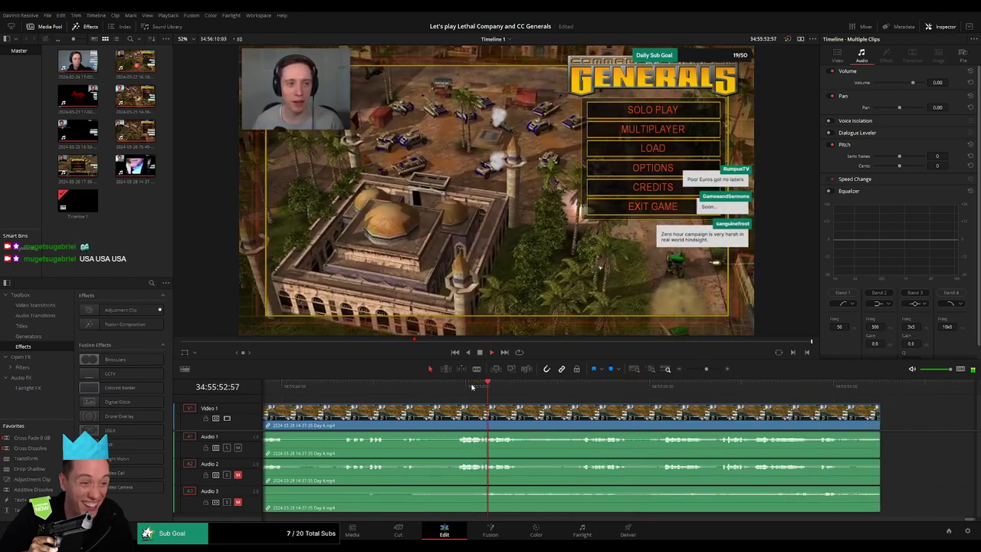
click(586, 387)
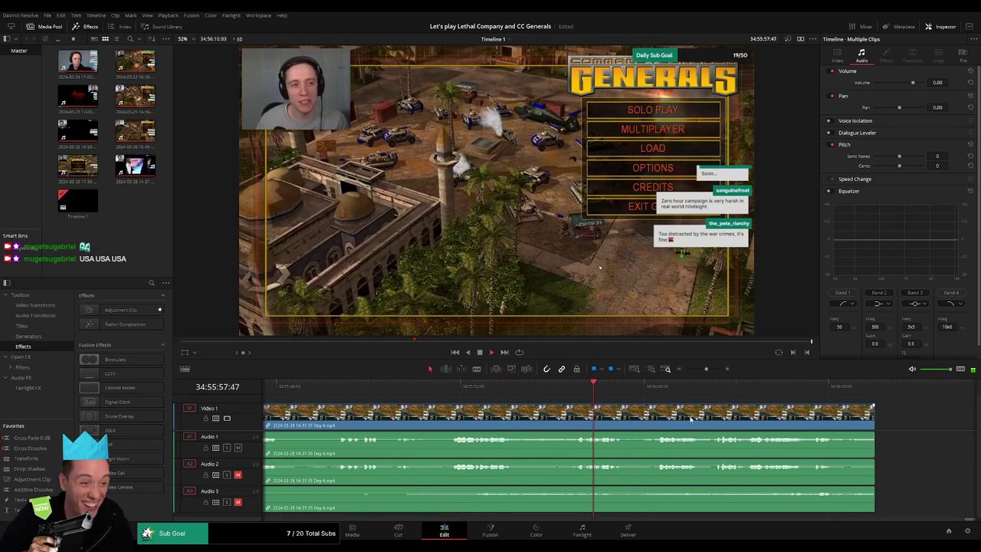
scroll(690, 417, down, 2)
click(612, 387)
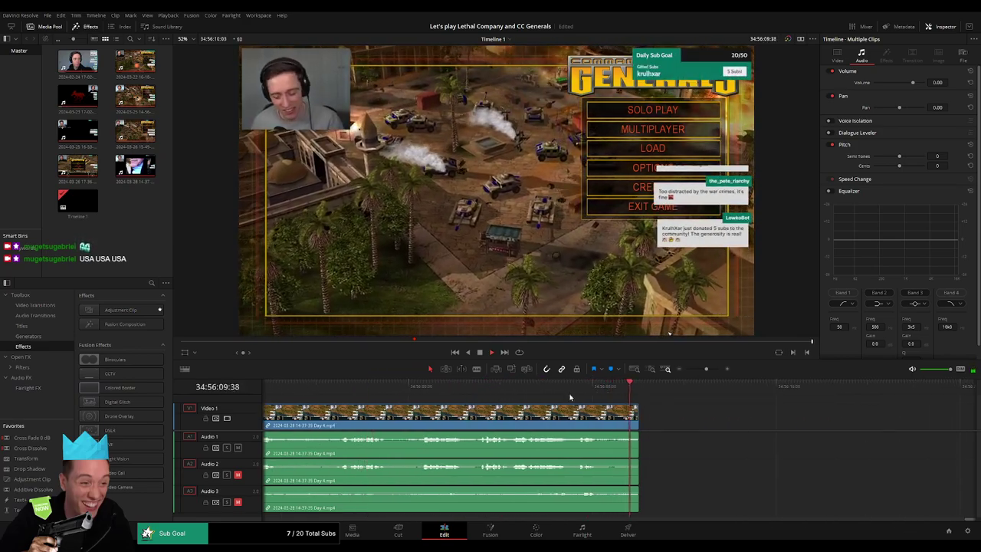
Trim the Generals clip end back to the playhead and preview the new ending
drag(705, 369, 710, 369)
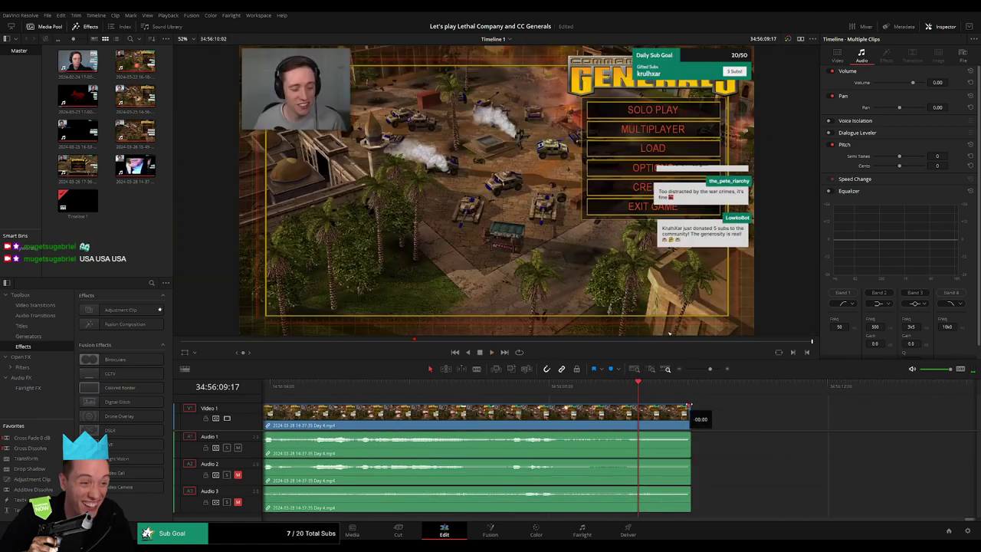
drag(688, 407, 636, 407)
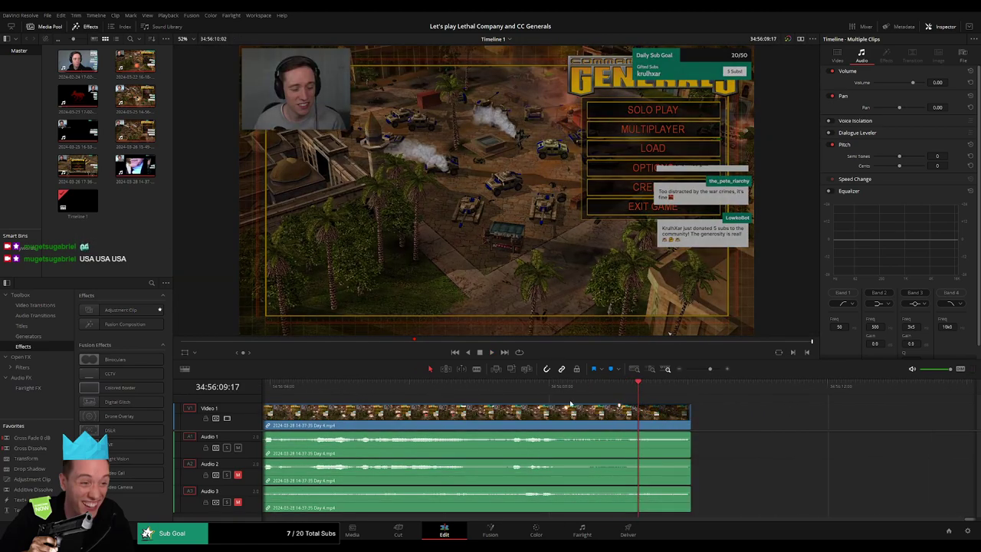
click(536, 386)
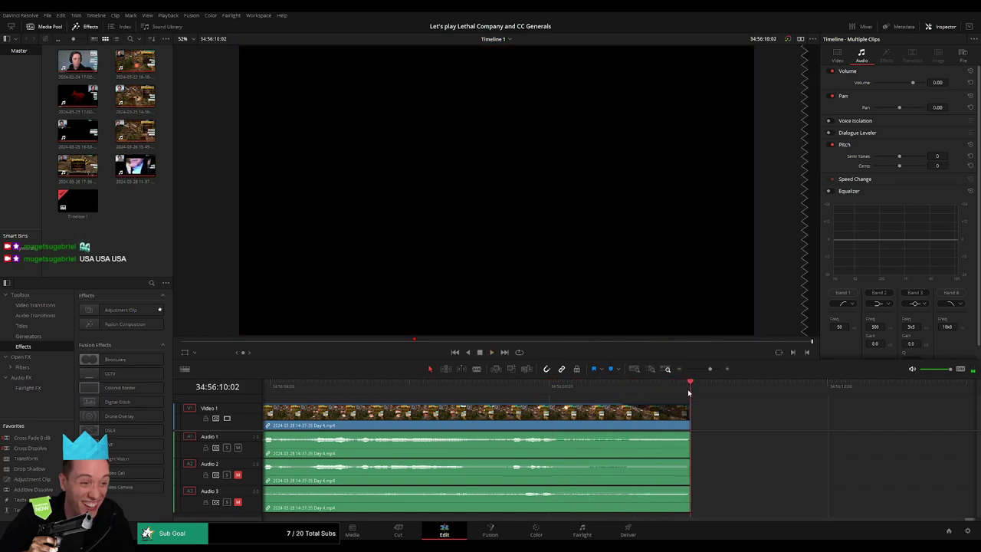
click(700, 423)
key(Left)
key(Left)
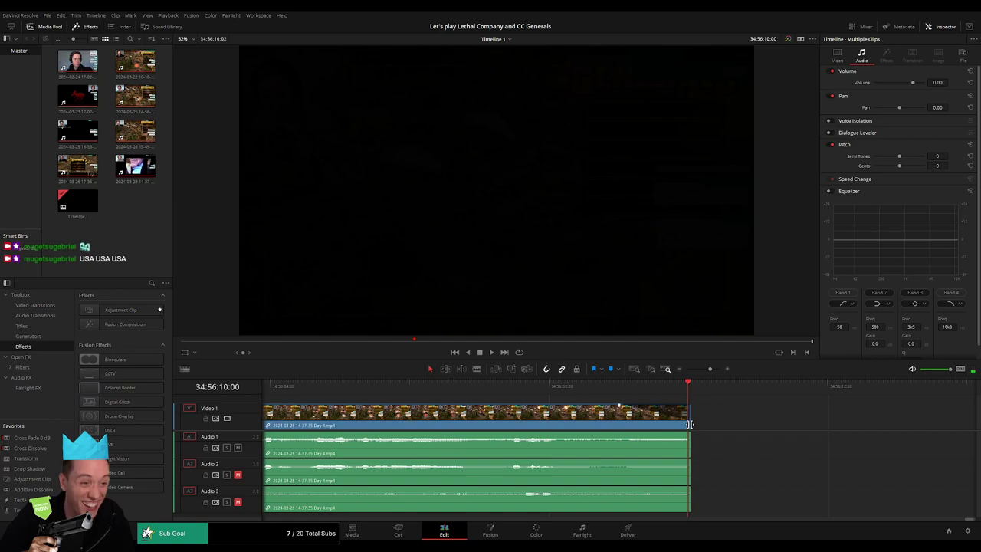
drag(677, 392, 619, 395)
drag(687, 427, 617, 426)
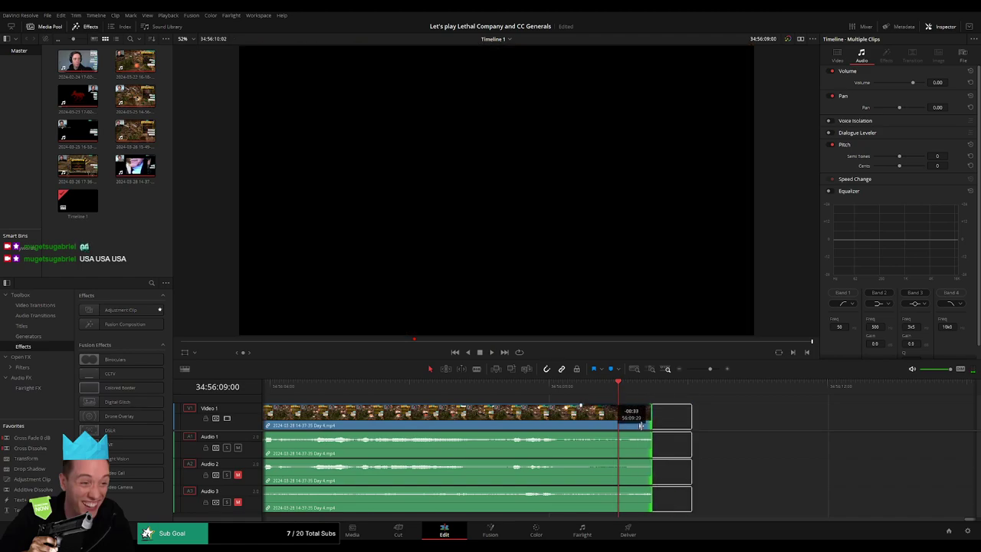
key(slash)
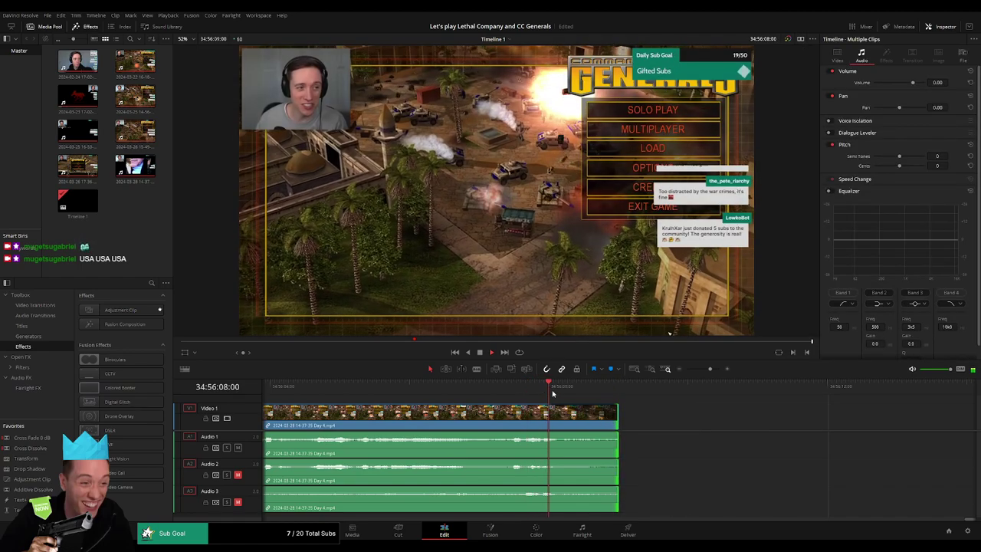
Fade out Audio 1 and 3 at the clip end and fine-tune the end near 34:56:10
drag(618, 433, 546, 433)
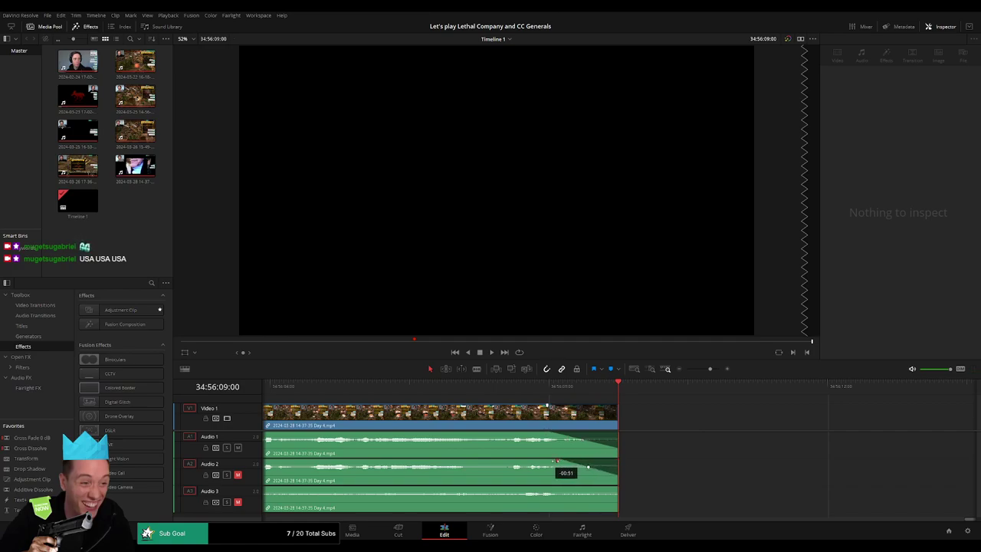
drag(618, 487, 559, 488)
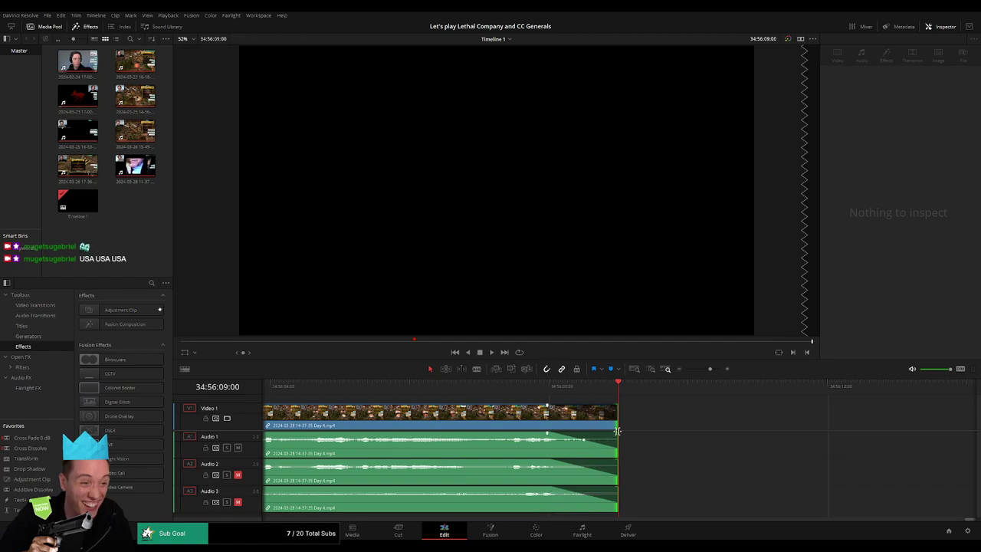
drag(615, 420, 687, 414)
click(688, 388)
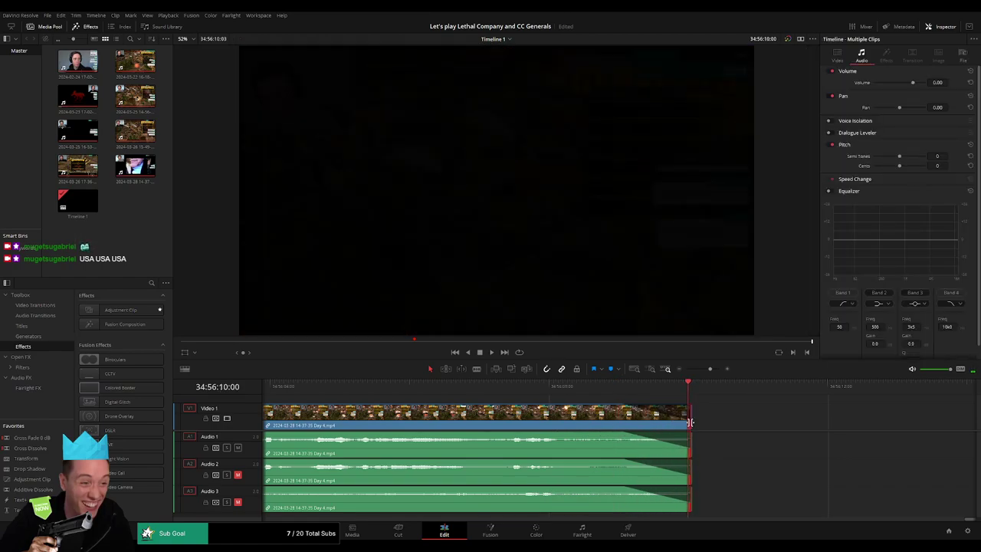
click(631, 402)
key(slash)
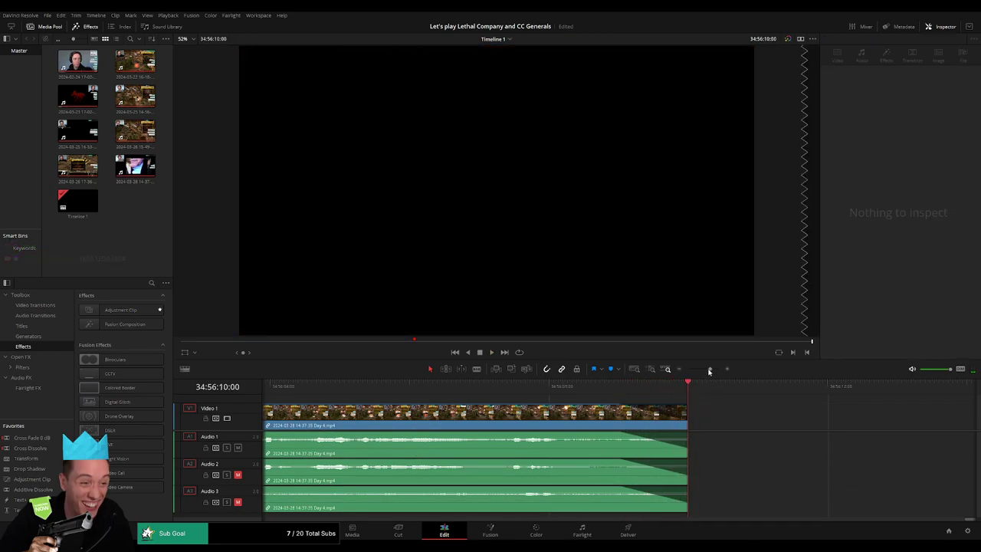
scroll(724, 414, down, 3)
scroll(728, 423, up, 1)
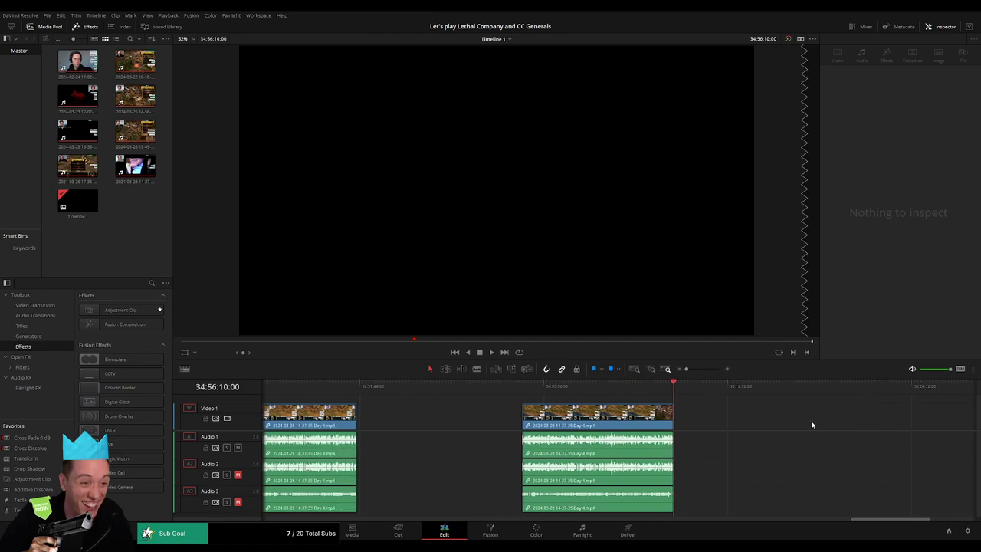
scroll(707, 422, up, 3)
scroll(864, 435, down, 3)
scroll(864, 435, up, 2)
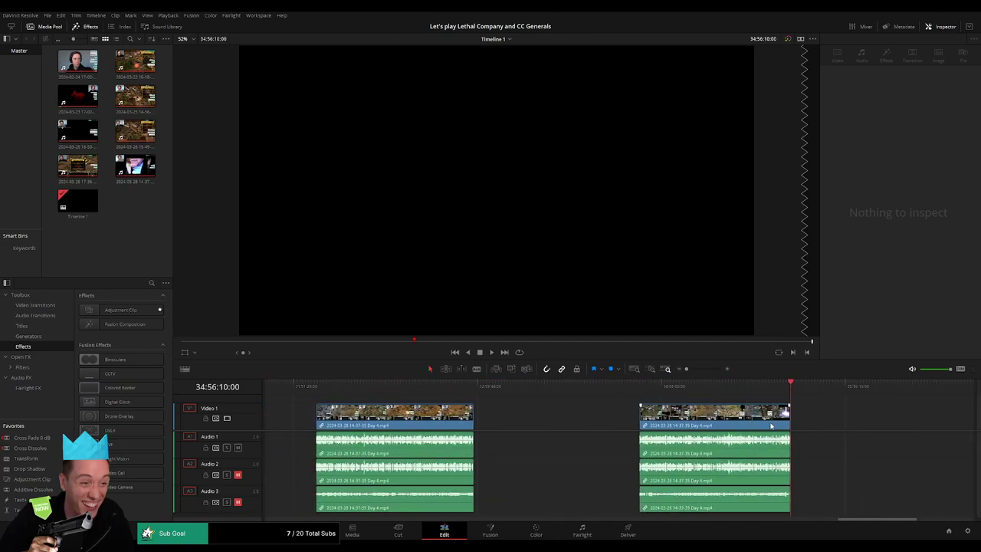
scroll(793, 425, down, 2)
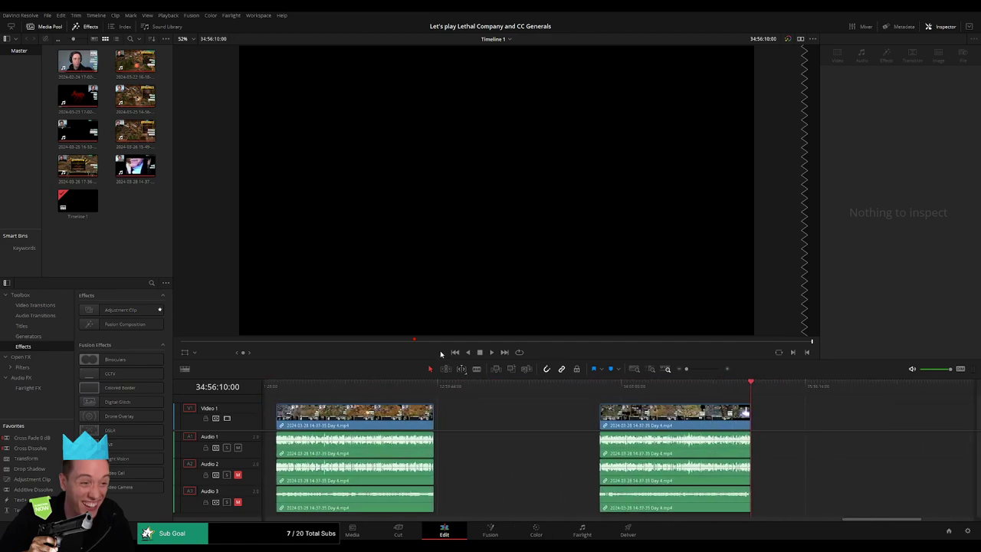
click(415, 341)
click(663, 420)
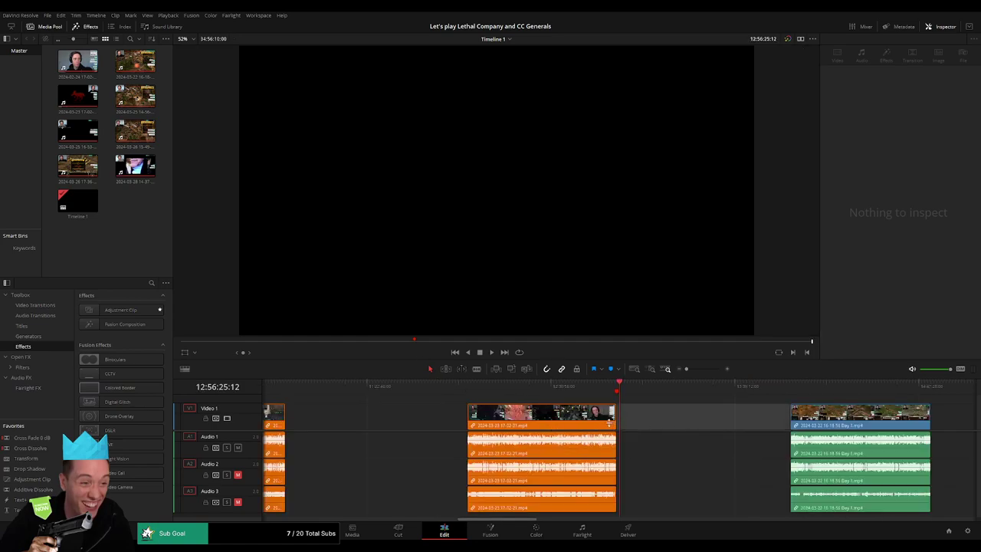
scroll(583, 406, down, 3)
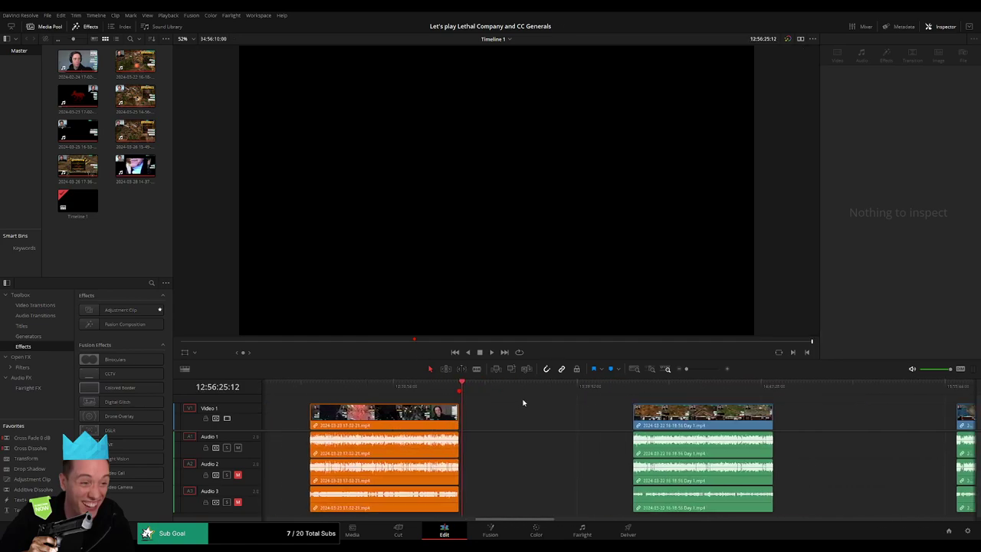
key(Down)
key(Down)
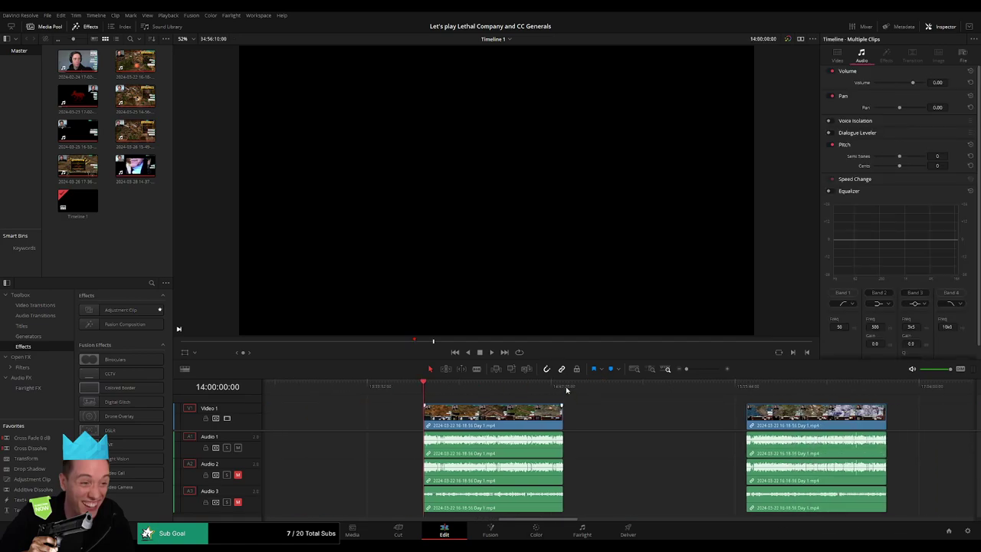
scroll(633, 420, down, 3)
key(Down)
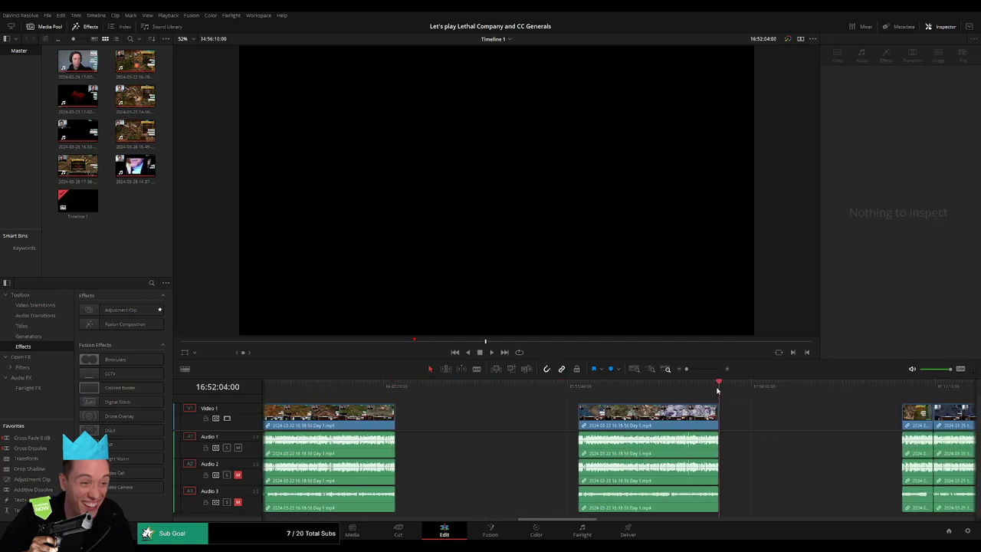
scroll(708, 395, down, 3)
key(Down)
key(Down)
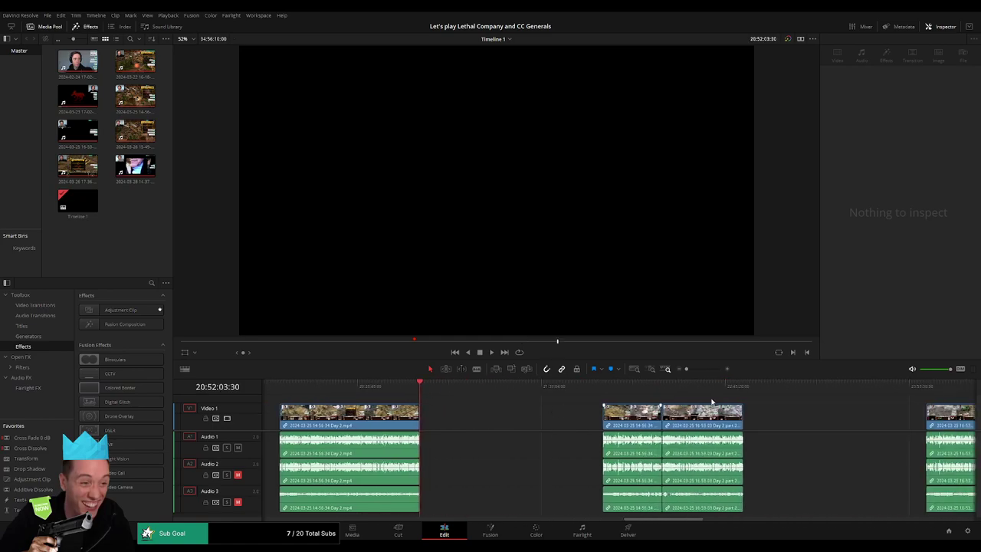
key(Down)
scroll(618, 412, down, 3)
scroll(619, 412, down, 3)
key(Down)
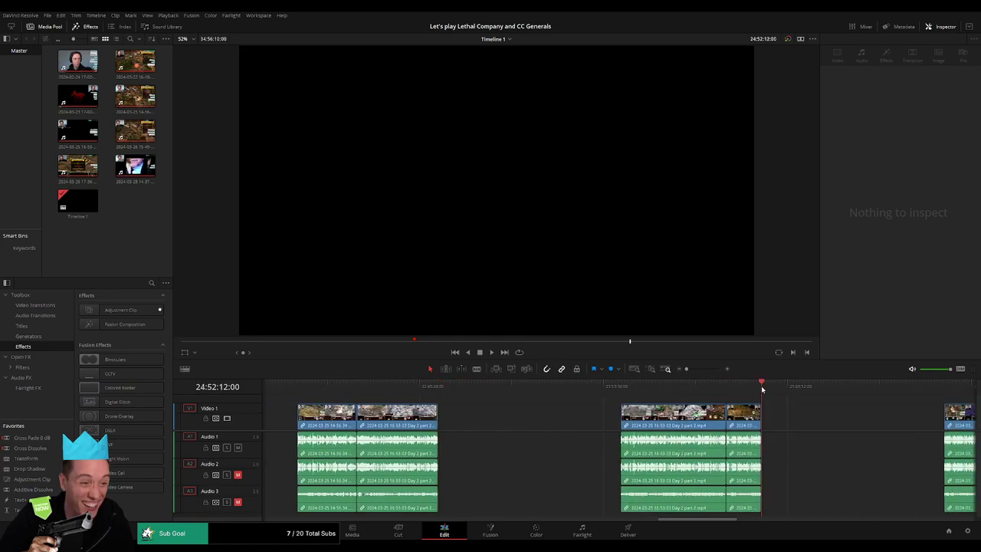
scroll(728, 398, down, 3)
scroll(728, 397, down, 3)
scroll(563, 413, up, 2)
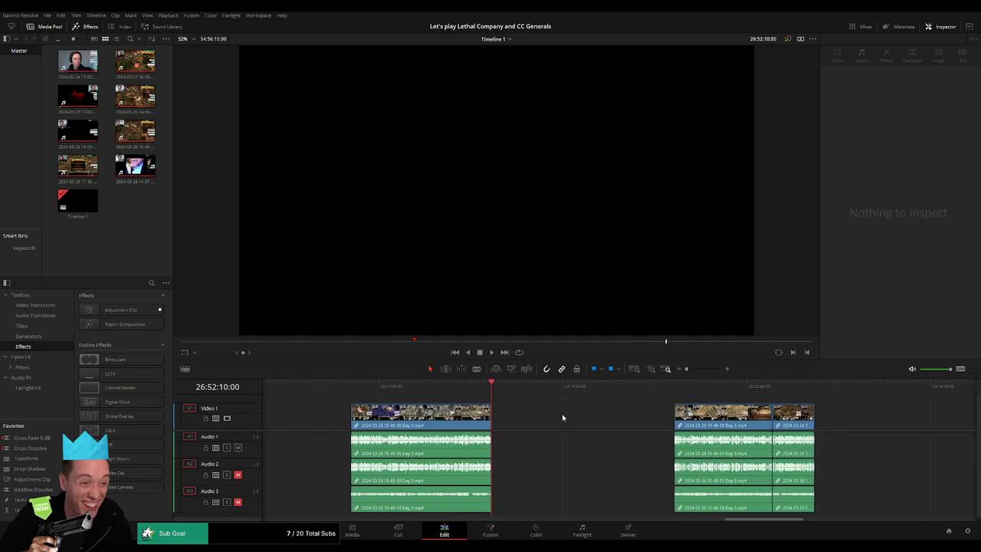
key(Down)
key(Down)
scroll(725, 394, down, 8)
scroll(803, 415, down, 7)
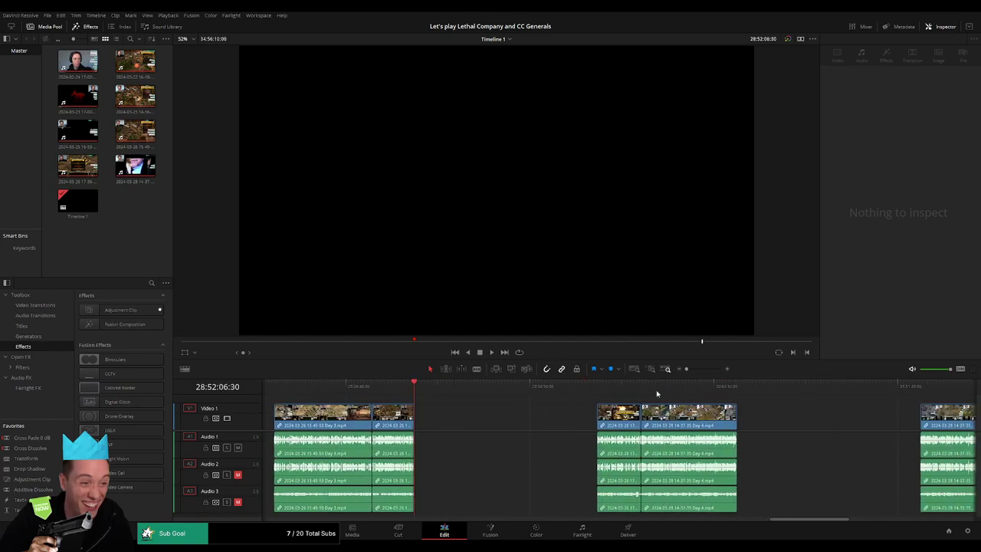
key(Down)
scroll(725, 392, down, 6)
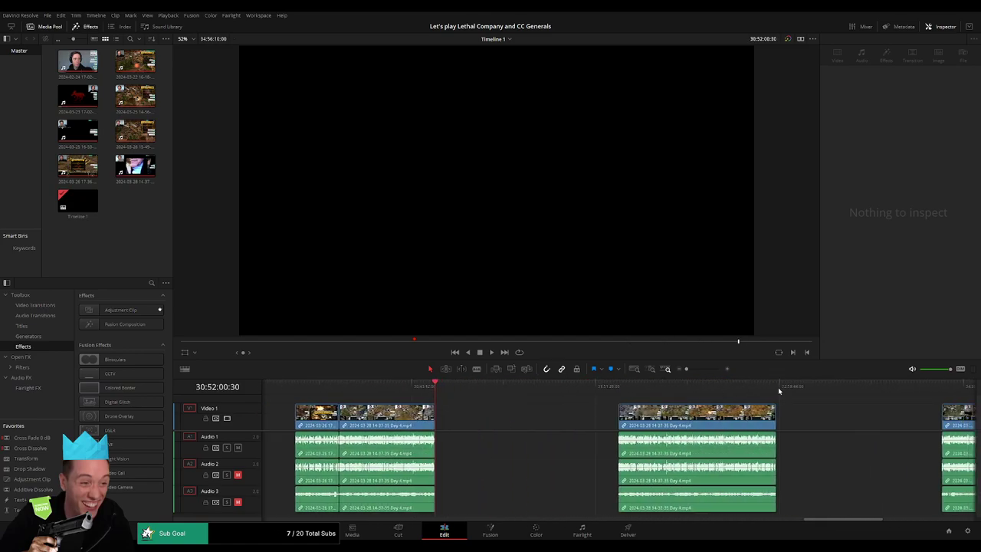
key(Down)
scroll(779, 390, down, 3)
scroll(667, 389, down, 6)
key(Down)
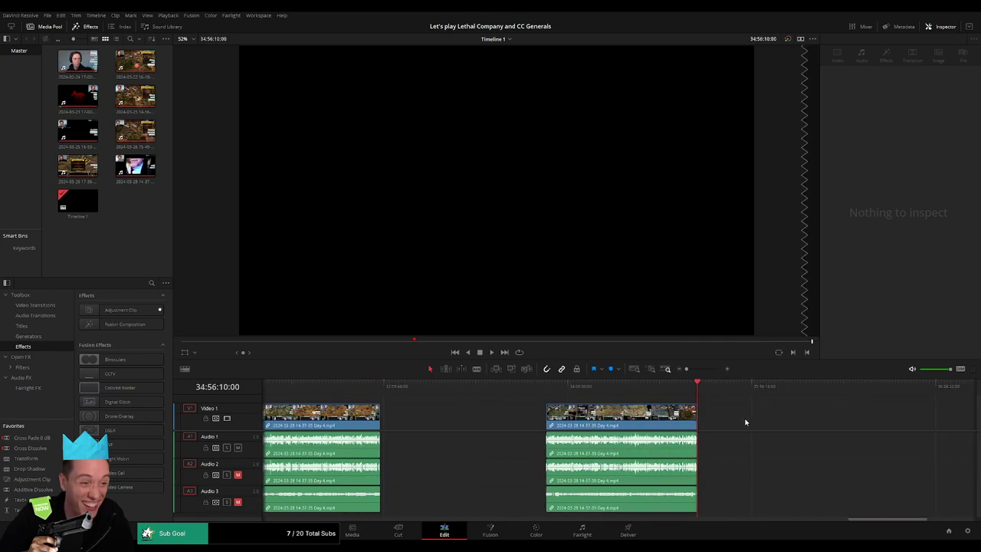
scroll(689, 413, down, 5)
mouse_move(592, 393)
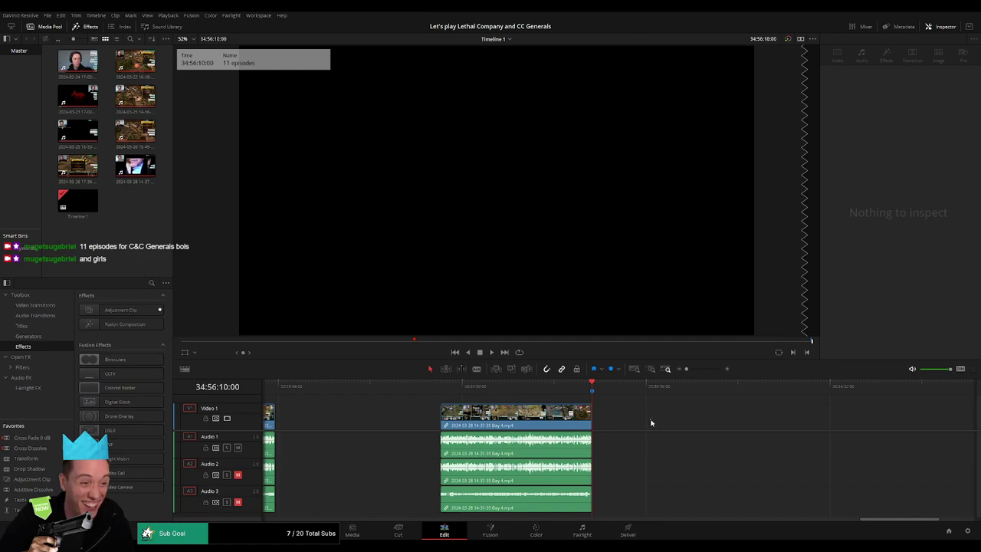
Select all clips, return the playhead to 00:00:00:00 and open the Deliver page
scroll(777, 465, left, 3)
drag(878, 522, 315, 522)
key(ctrl+a)
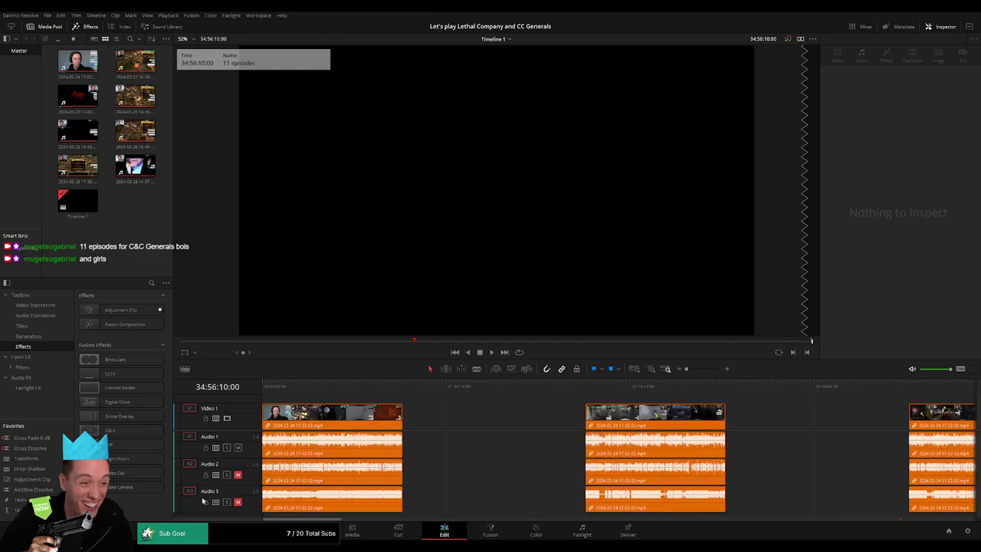
key(Home)
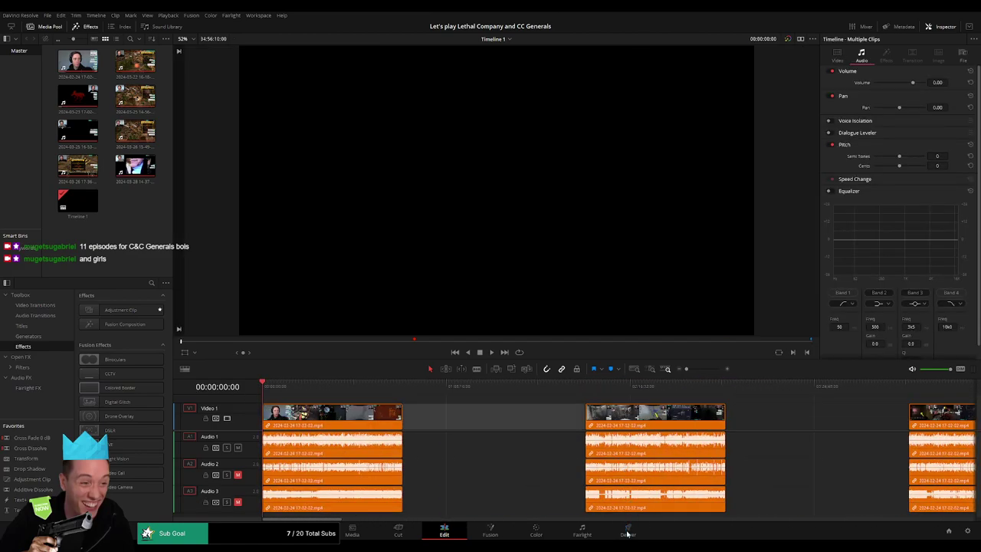
click(627, 529)
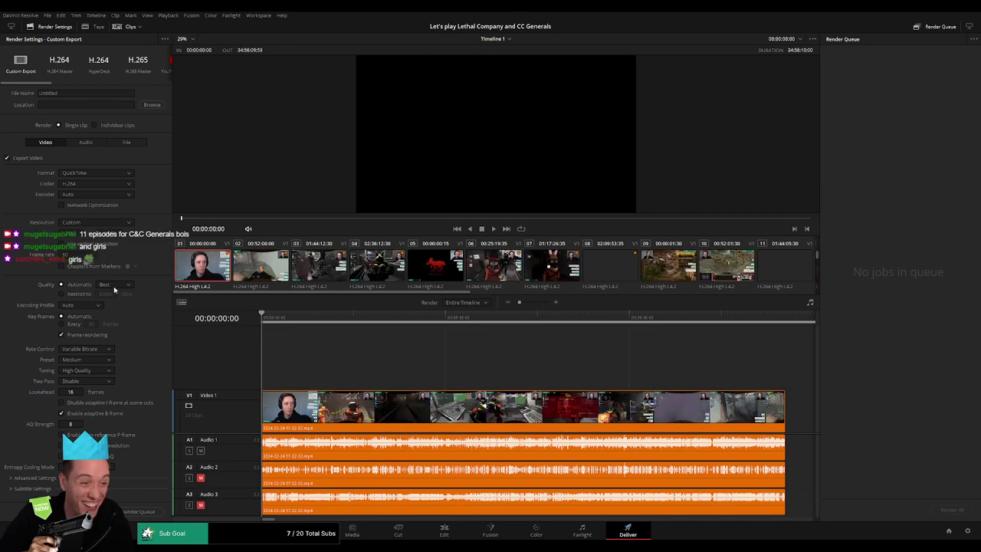
Restrict render quality to 24000 Kb/s, choose the NVIDIA encoder and set the format to MP4
click(73, 294)
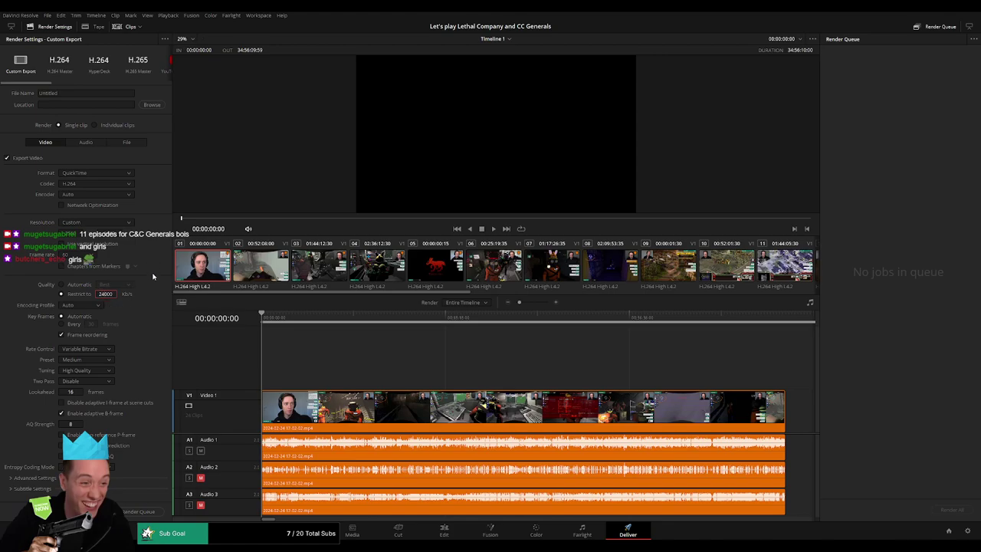
click(100, 195)
click(98, 218)
click(96, 172)
click(90, 235)
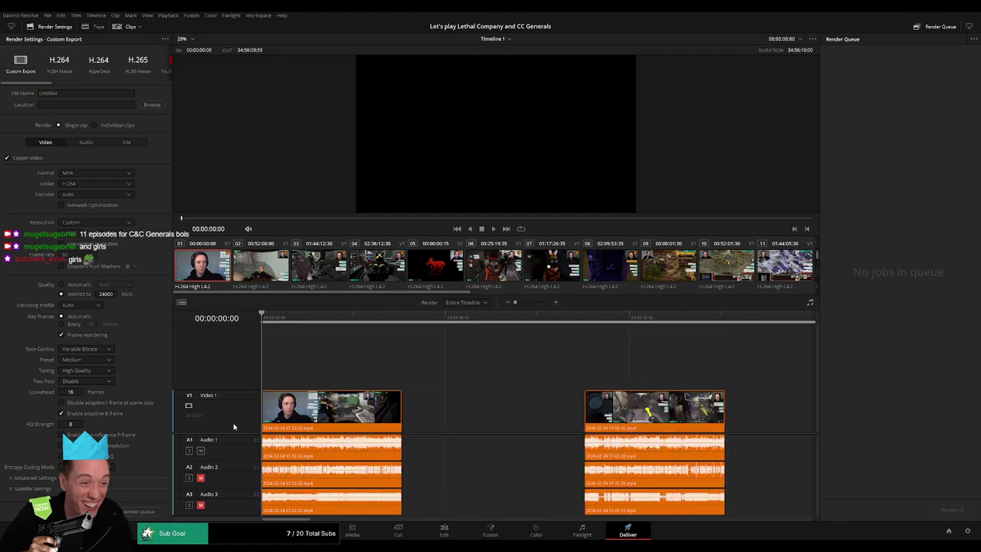
scroll(246, 412, down, 1)
text(Let's play Lethal Company with Lowko Ep)
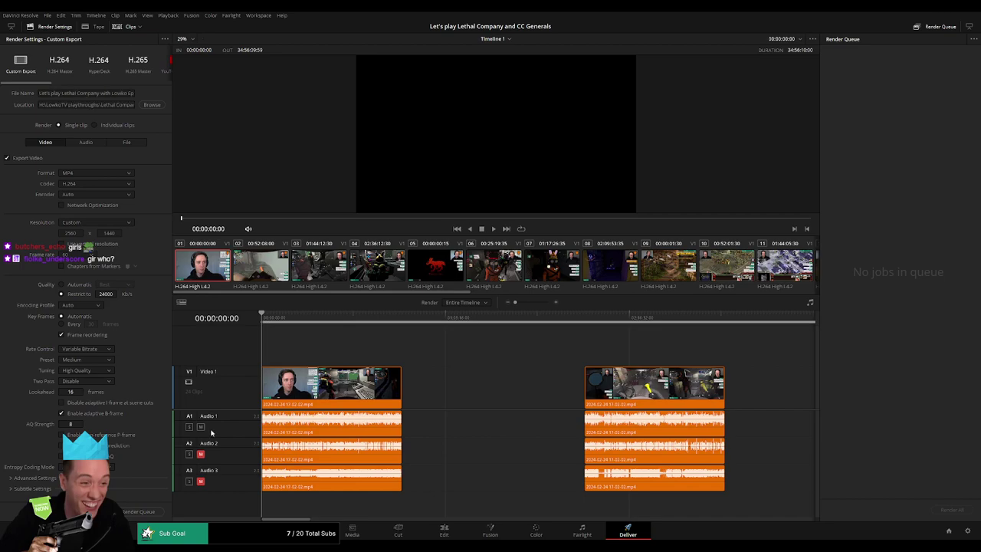
Switch encoding to NVIDIA and queue the first clip's In/Out range as Ep 1
click(109, 193)
click(102, 213)
drag(268, 317, 251, 322)
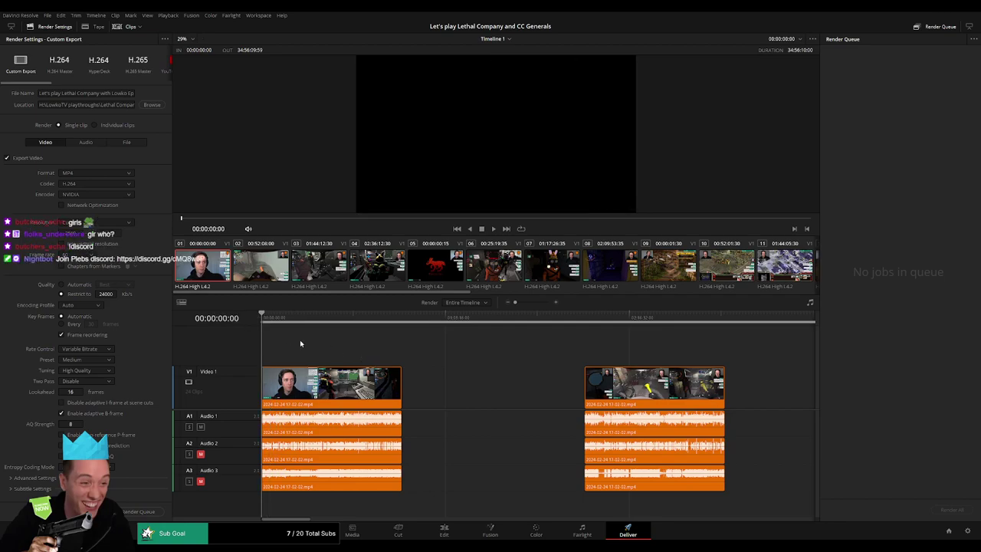
drag(295, 322, 401, 322)
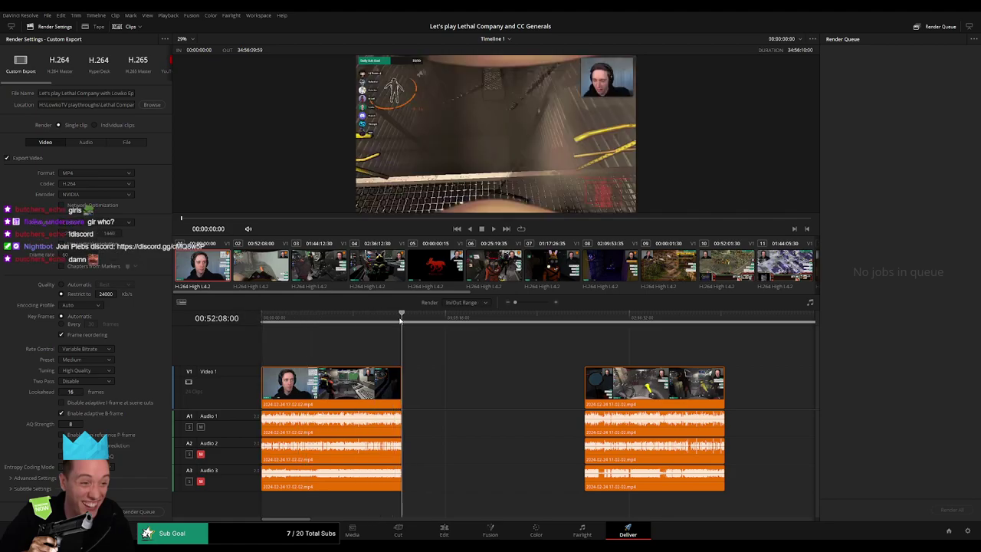
key(o)
click(123, 93)
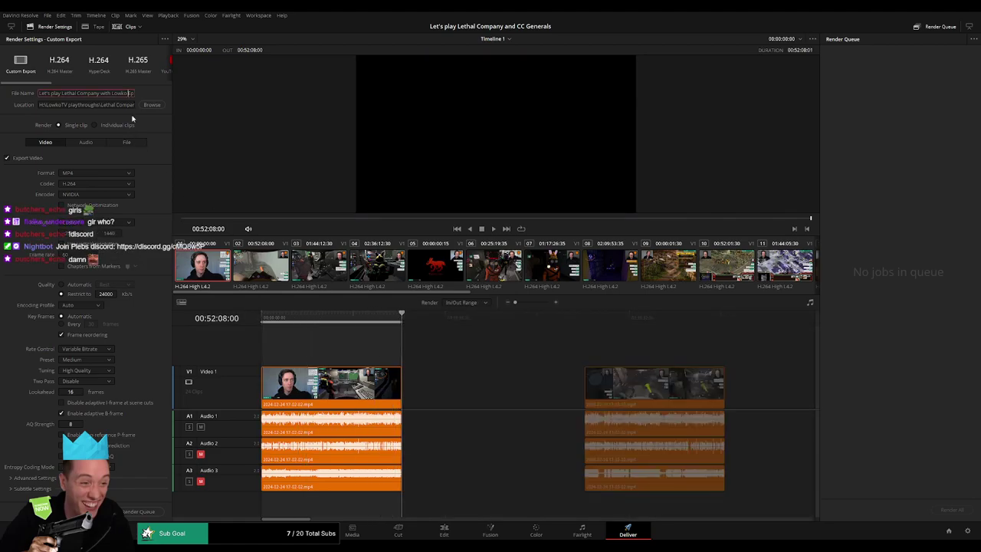
text(1)
click(290, 462)
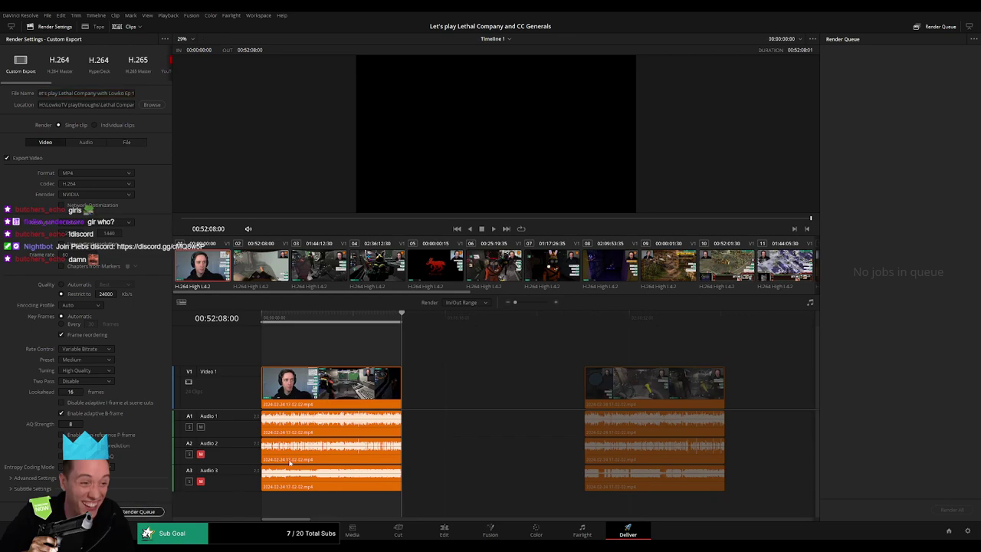
Queue Ep 2 covering 02:00:00:00 to 02:52:04:30
scroll(462, 350, right, 3)
click(462, 319)
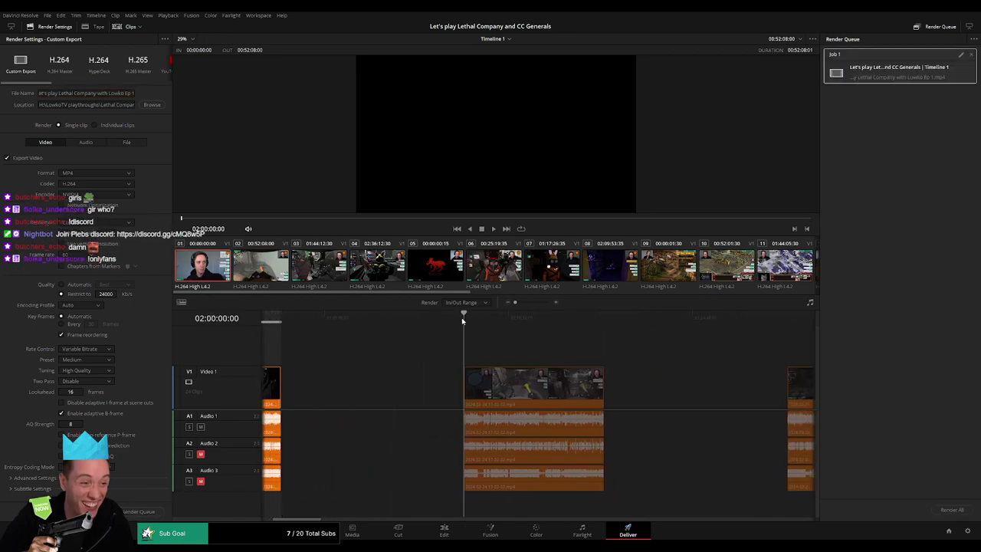
key(i)
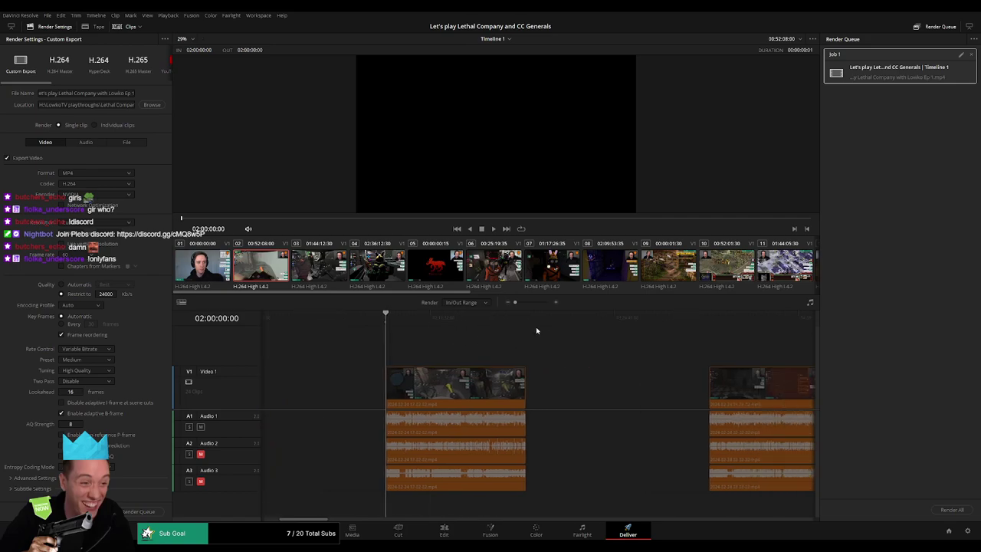
drag(545, 326, 527, 324)
key(o)
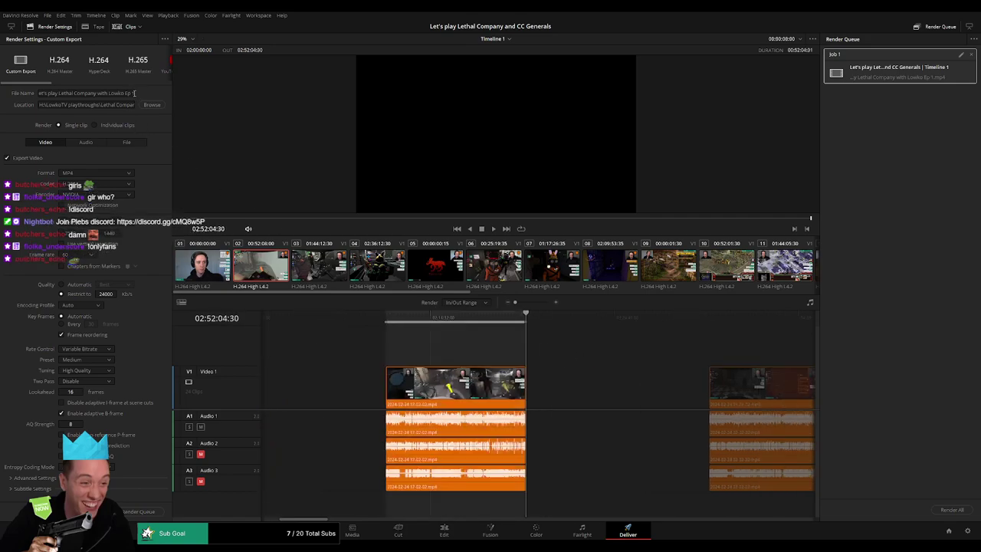
click(134, 93)
key(BackSpace)
text(2)
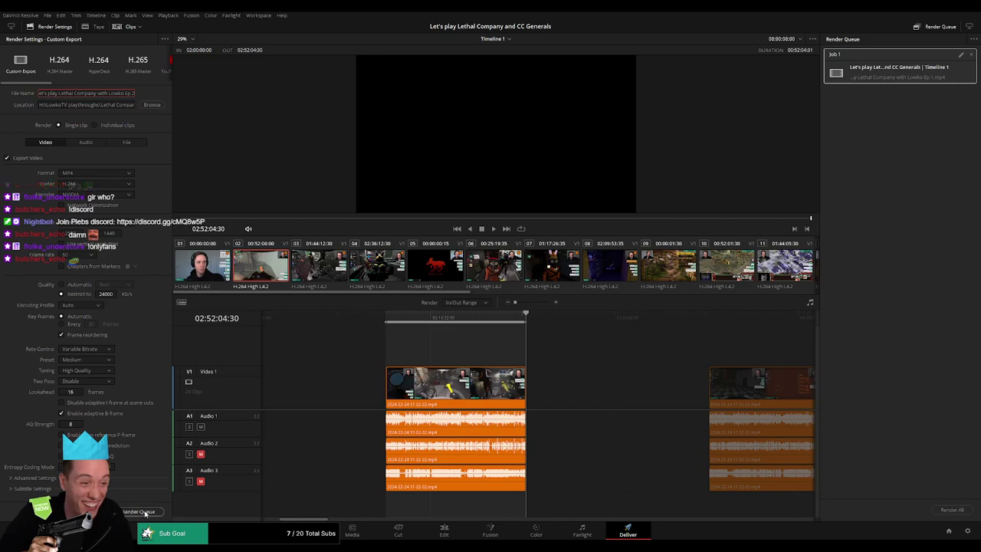
click(144, 513)
scroll(536, 345, right, 5)
Queue Ep 3 covering 04:00:00:00 to 04:52:00:00
click(484, 322)
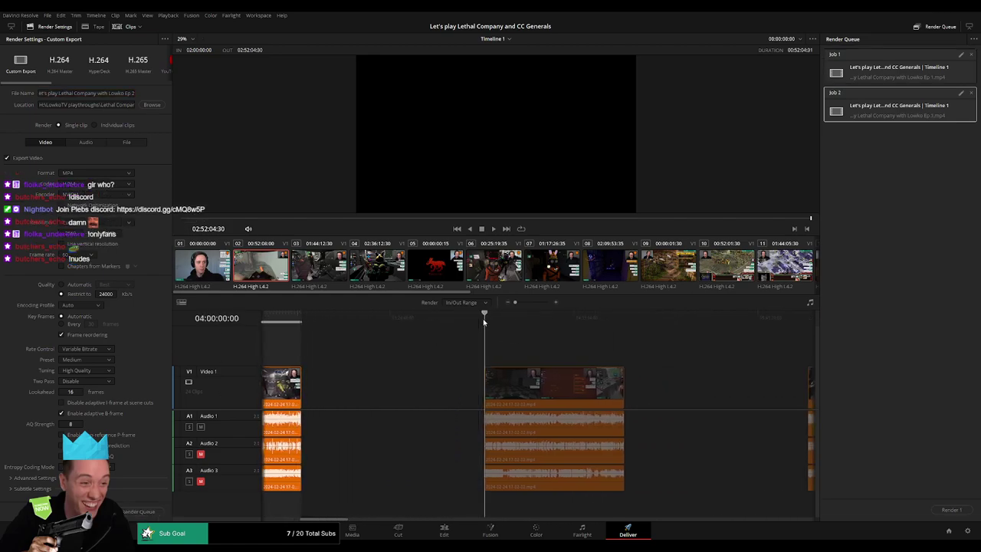
key(i)
scroll(484, 322, right, 5)
drag(545, 322, 515, 334)
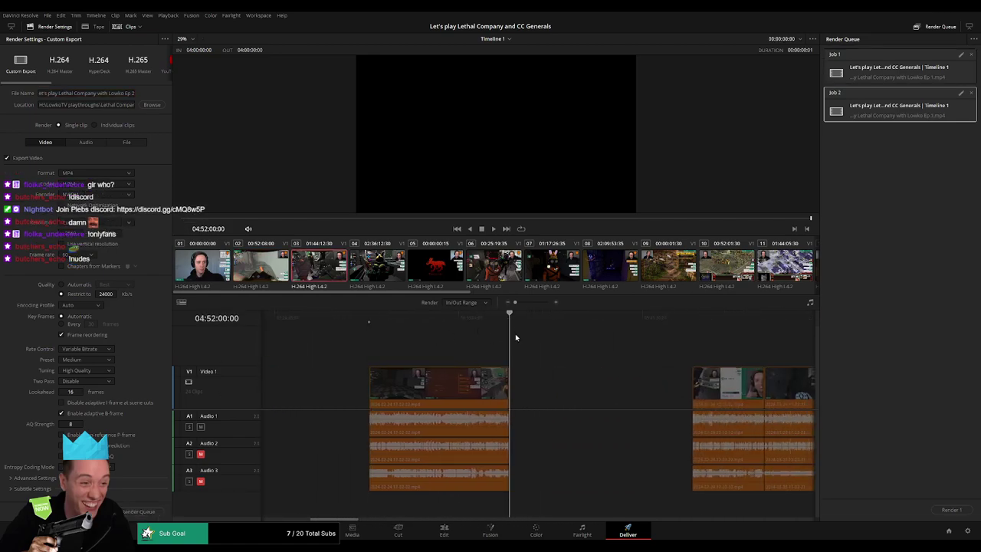
key(o)
click(130, 93)
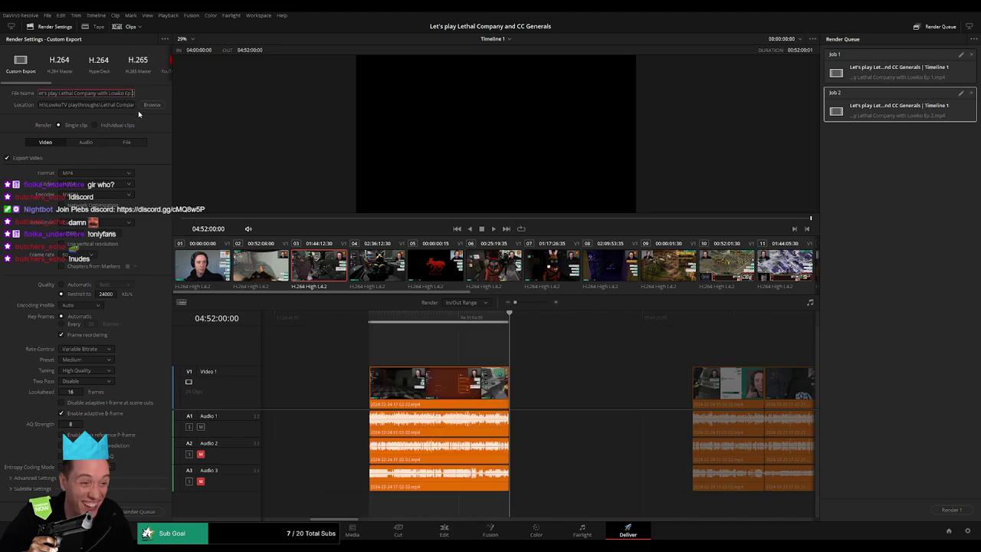
text(3)
click(146, 512)
Queue Ep 4 covering 06:00:00:00 to 06:52:01:00
scroll(505, 334, right, 5)
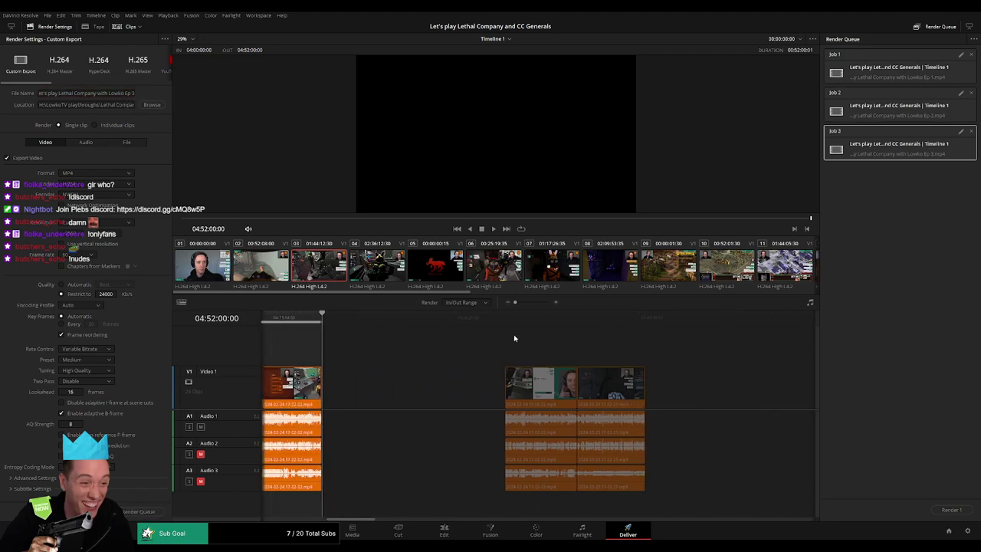
click(459, 320)
key(i)
click(597, 316)
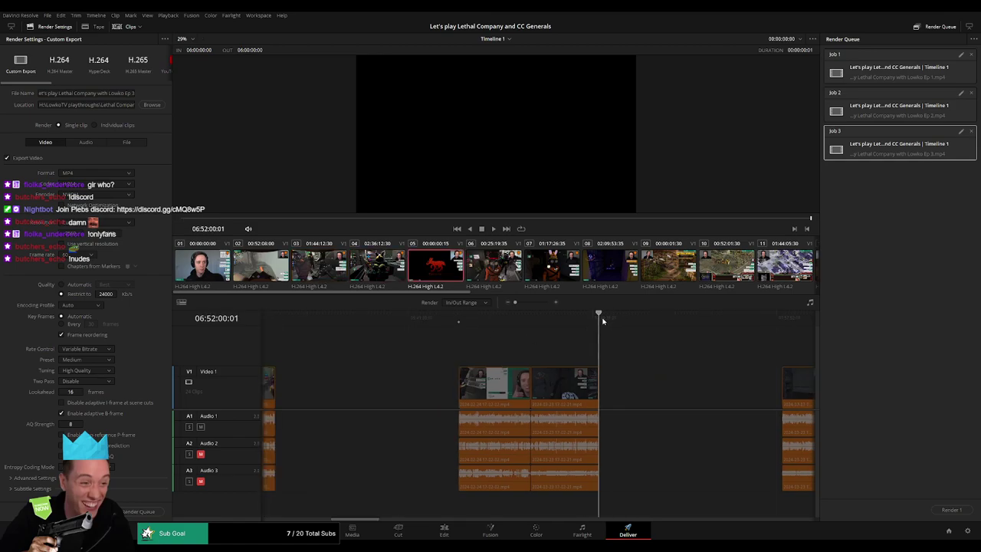
key(o)
click(130, 94)
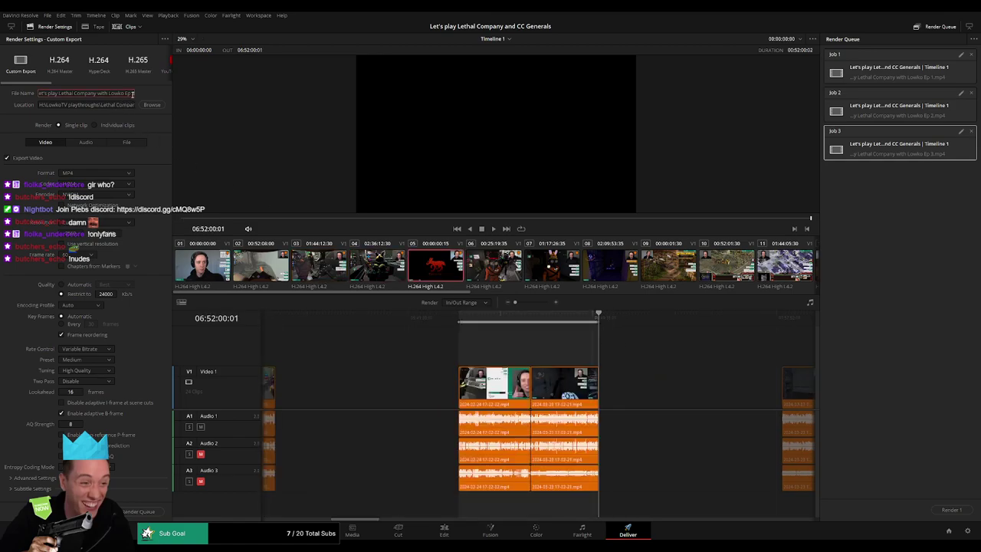
text(4)
click(142, 511)
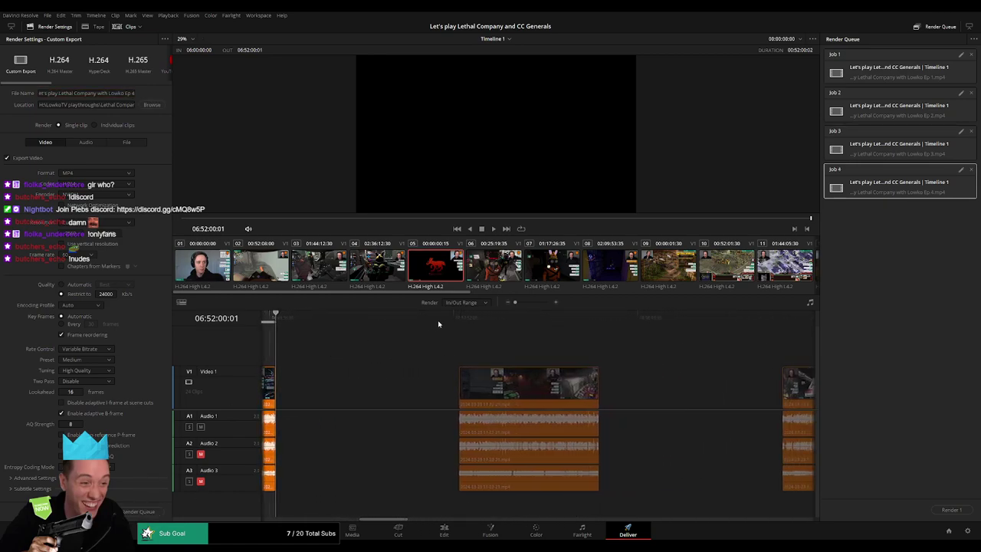
Mark the next clip's range and queue it as Ep 5
drag(441, 320, 460, 321)
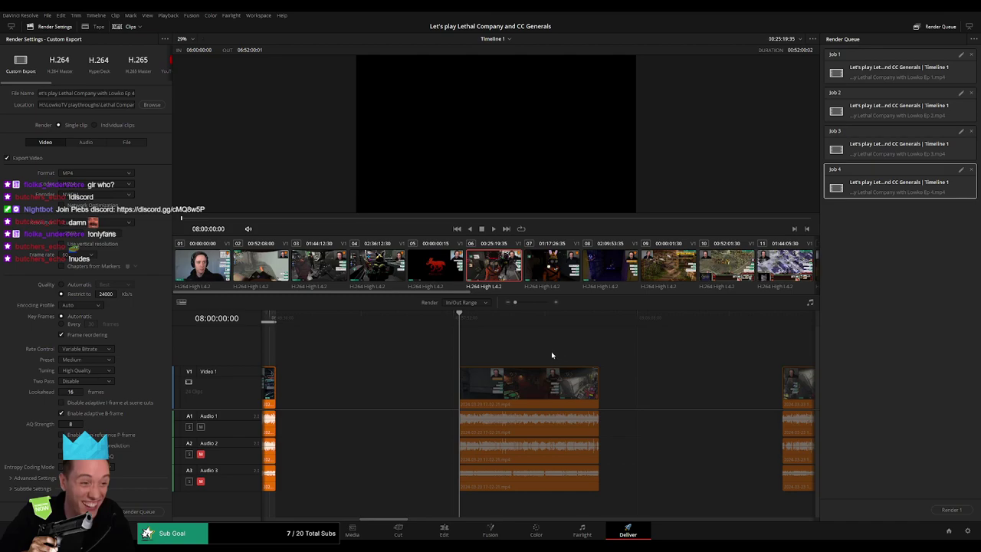
click(522, 320)
key(o)
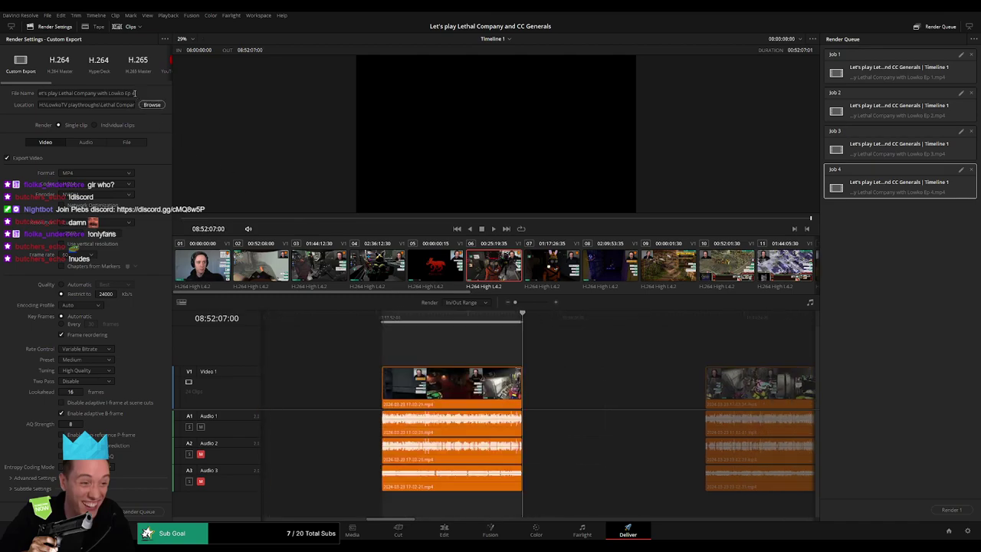
click(135, 93)
key(BackSpace)
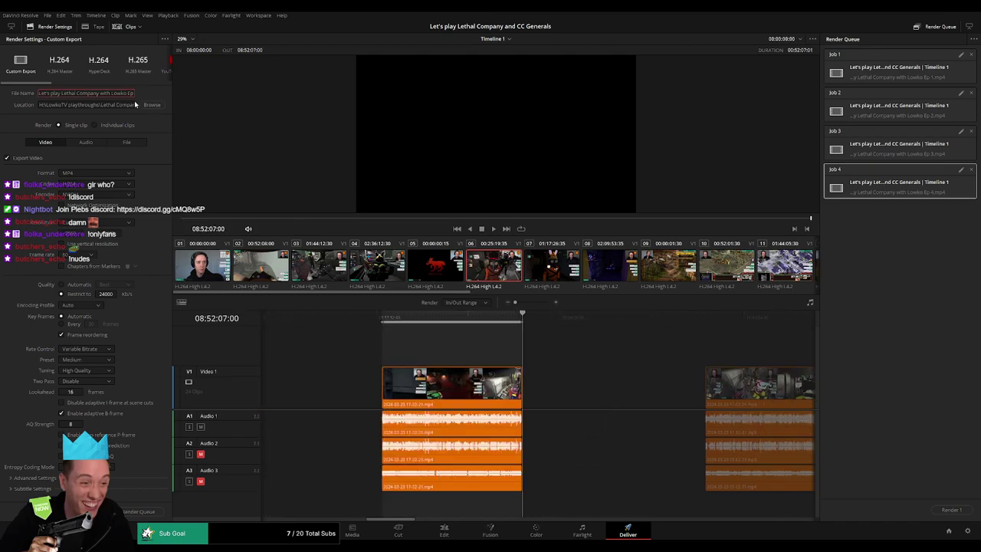
text(5)
click(138, 511)
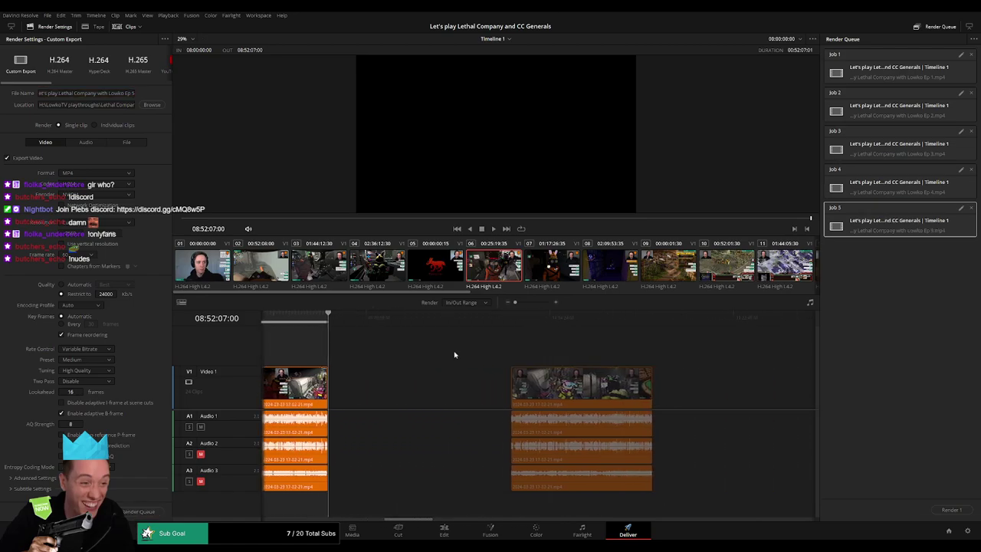
Mark the following clip's range and queue it as Ep 6
drag(448, 316, 465, 316)
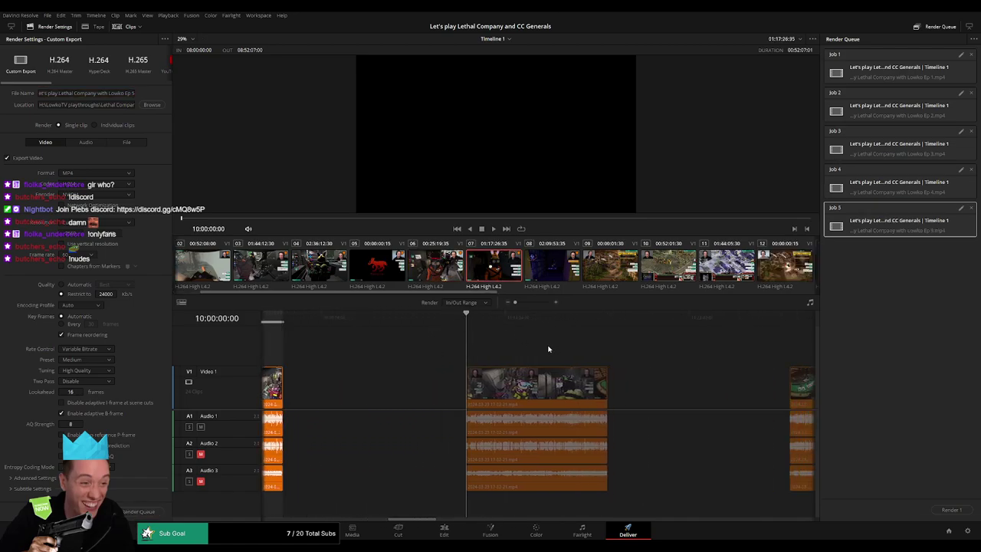
click(517, 317)
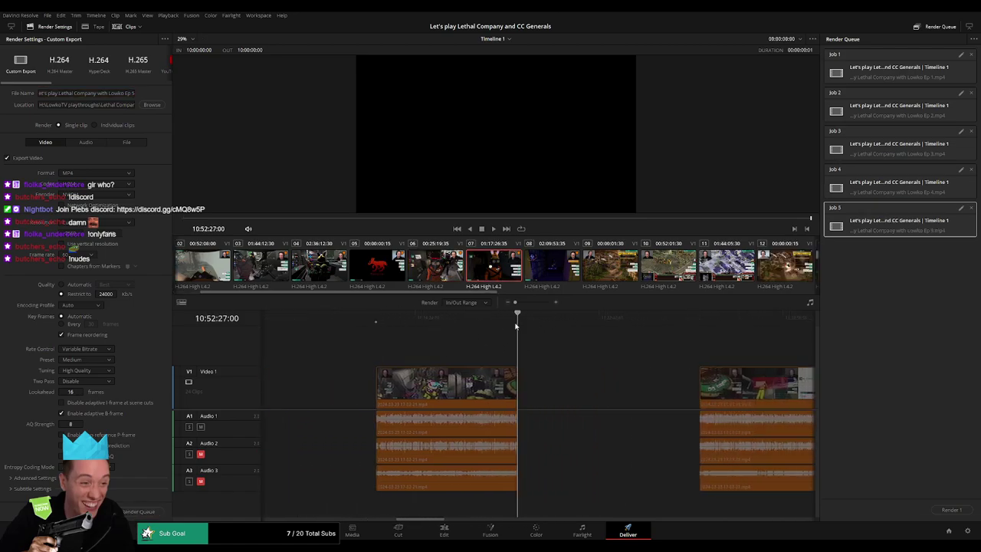
click(132, 93)
text(6)
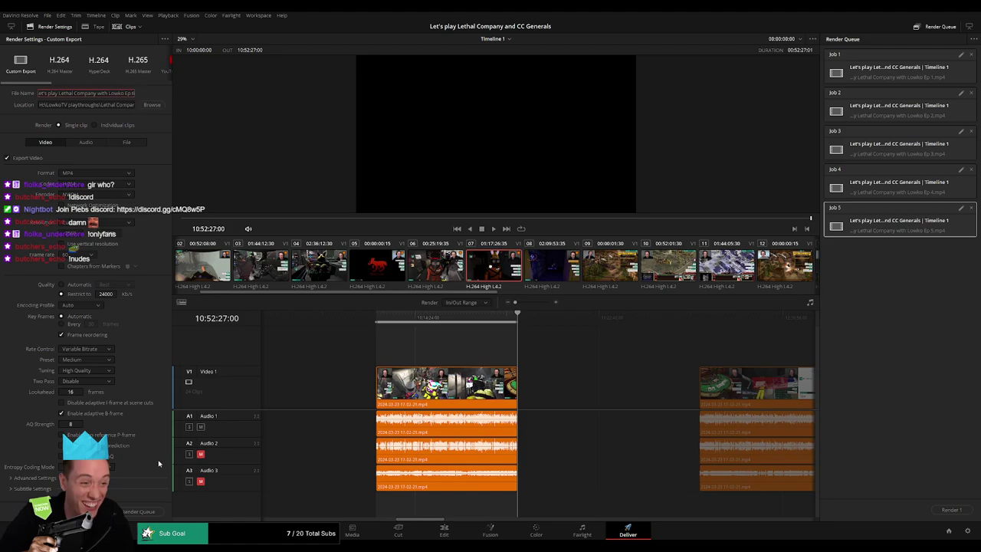
click(127, 514)
Queue Ep 7 covering 12:00:00:00 to 12:55:26:30
scroll(617, 345, right, 5)
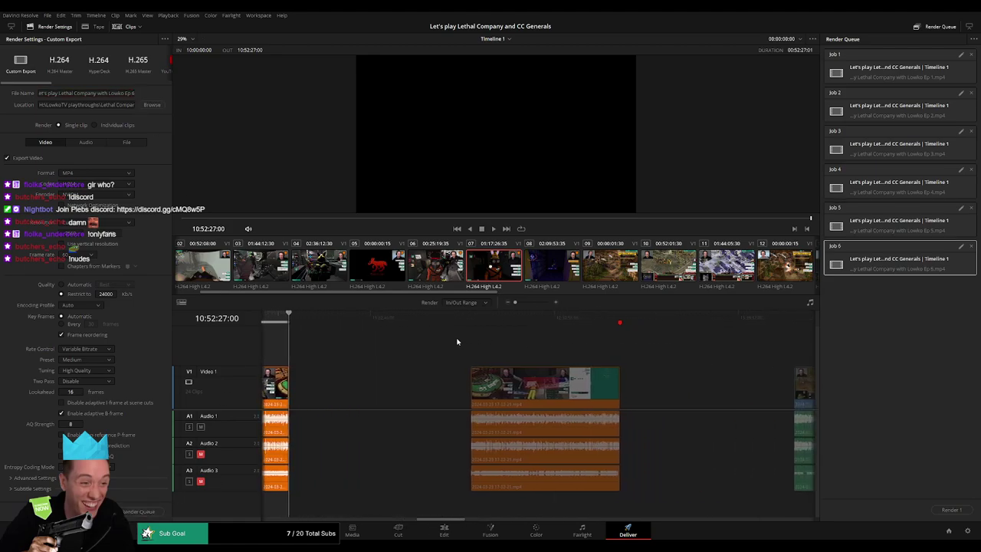
click(470, 323)
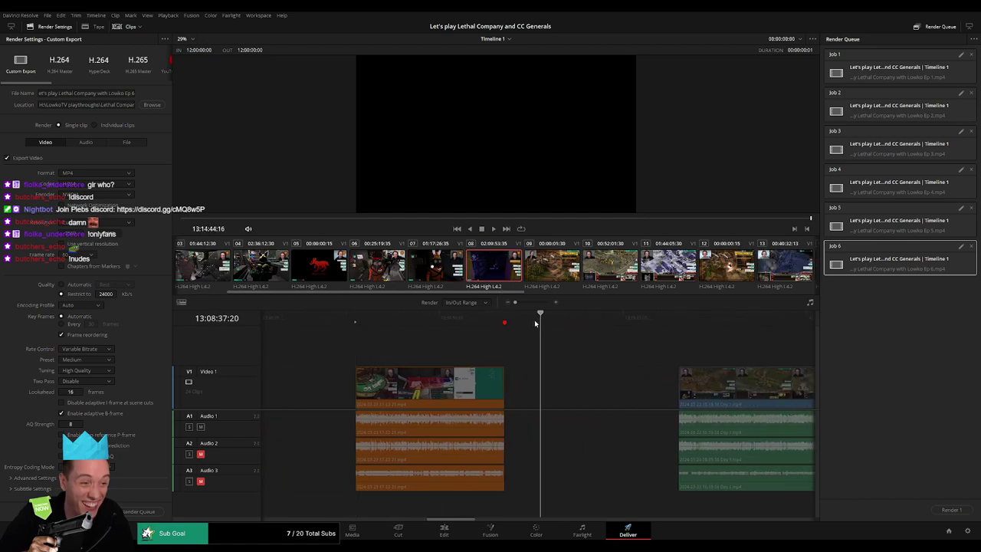
drag(534, 317, 505, 335)
key(o)
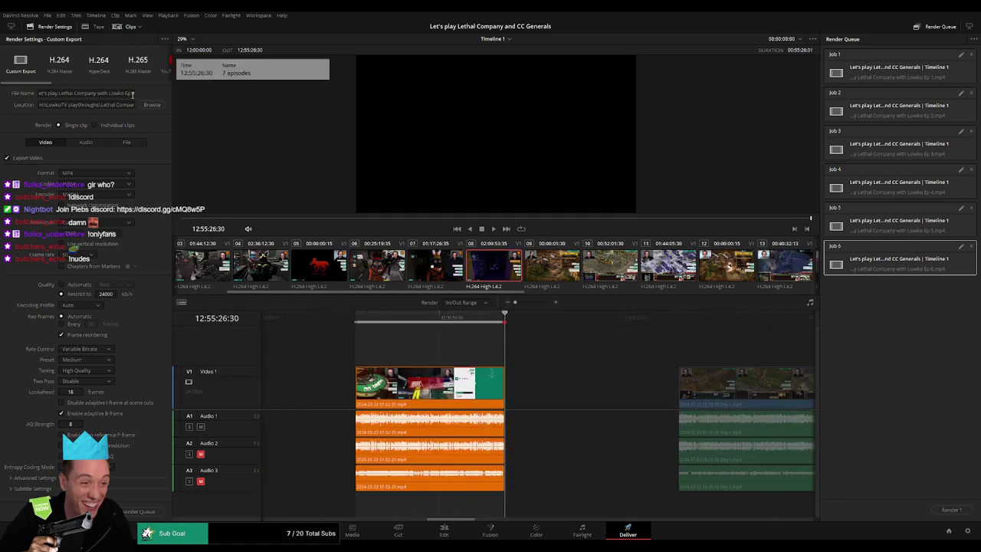
click(132, 92)
text(7)
click(142, 511)
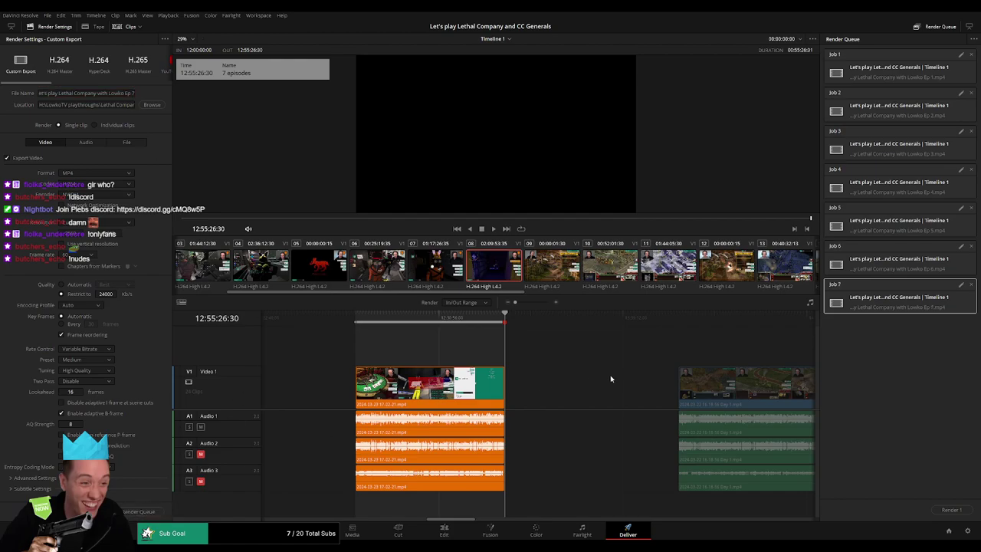
scroll(550, 365, down, 2)
key(Down)
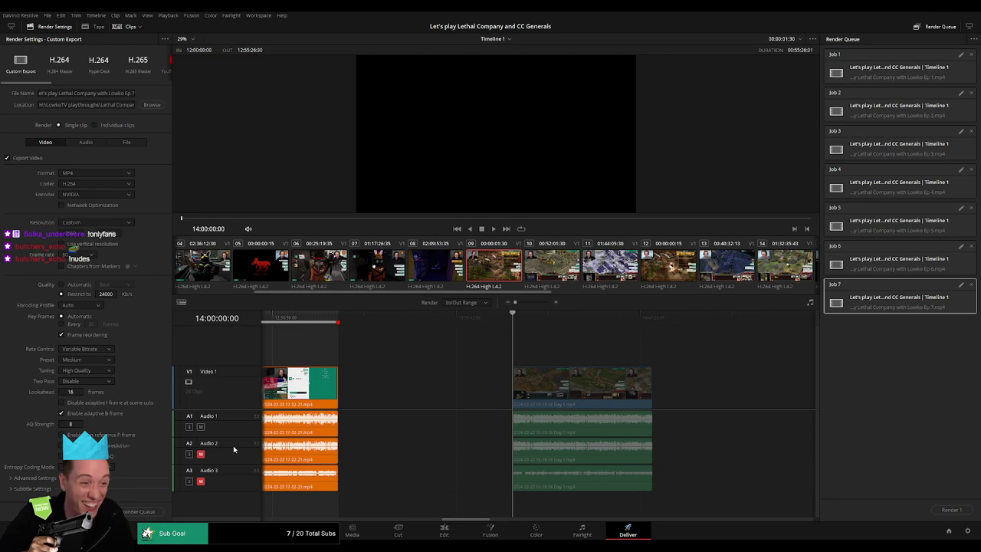
Switch the output name and folder to CC Generals with an Ep 1 file name
key(Return)
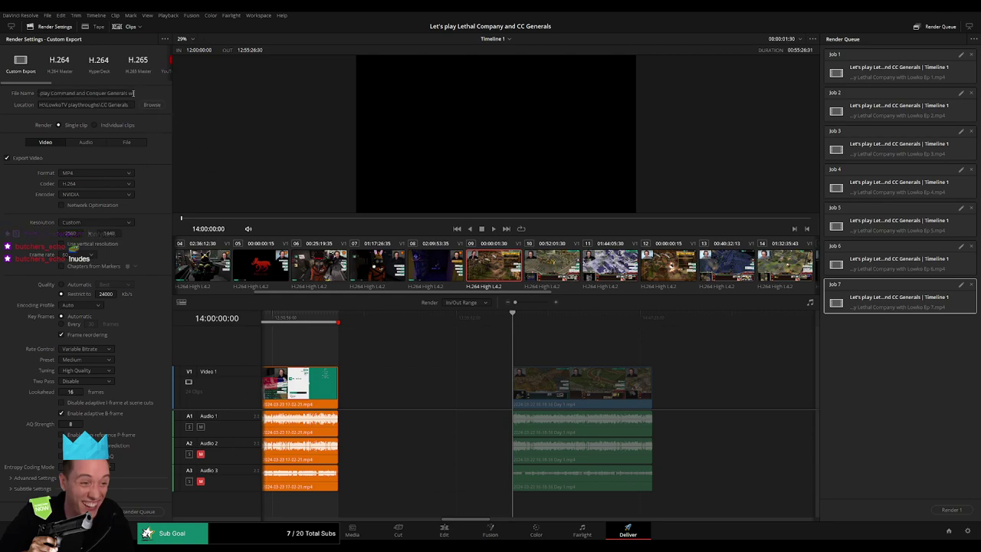
click(132, 92)
text(h Lowko Ep 1)
key(Return)
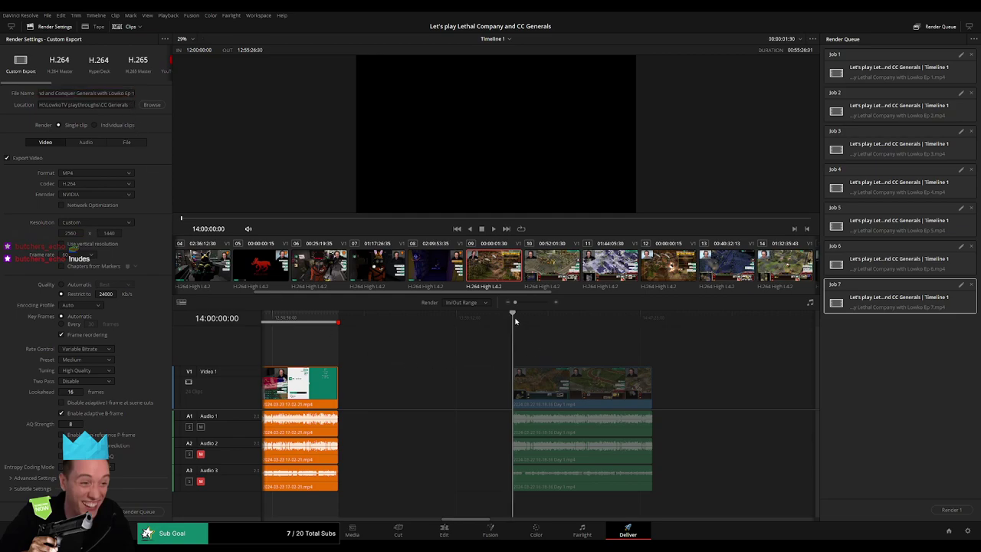
Mark the first Generals clip's In/Out range and queue it as Ep 1
key(i)
key(o)
scroll(536, 337, right, 3)
click(498, 321)
key(o)
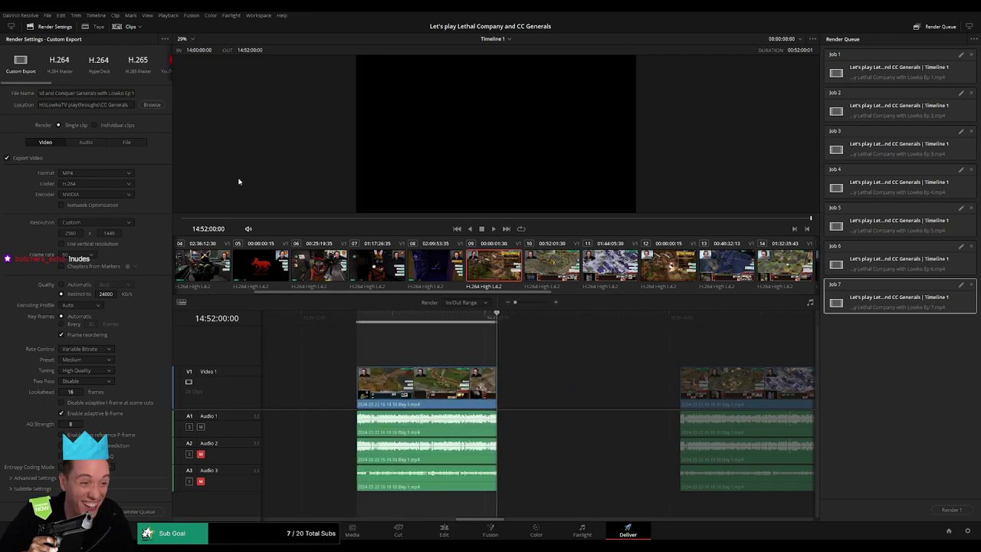
click(133, 92)
text(1)
key(Return)
click(139, 511)
Mark the second Generals clip's range and queue it as Ep 2
scroll(453, 390, right, 5)
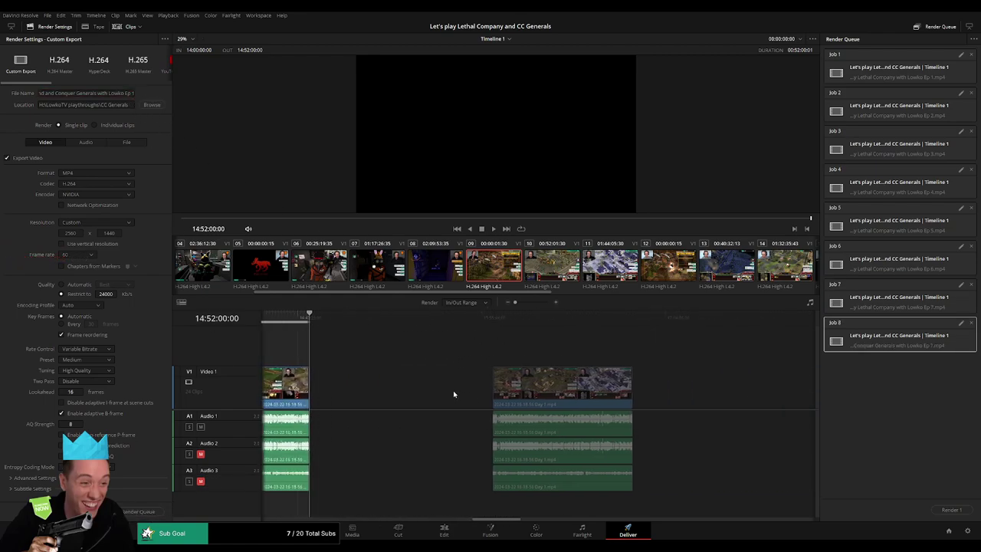
click(477, 319)
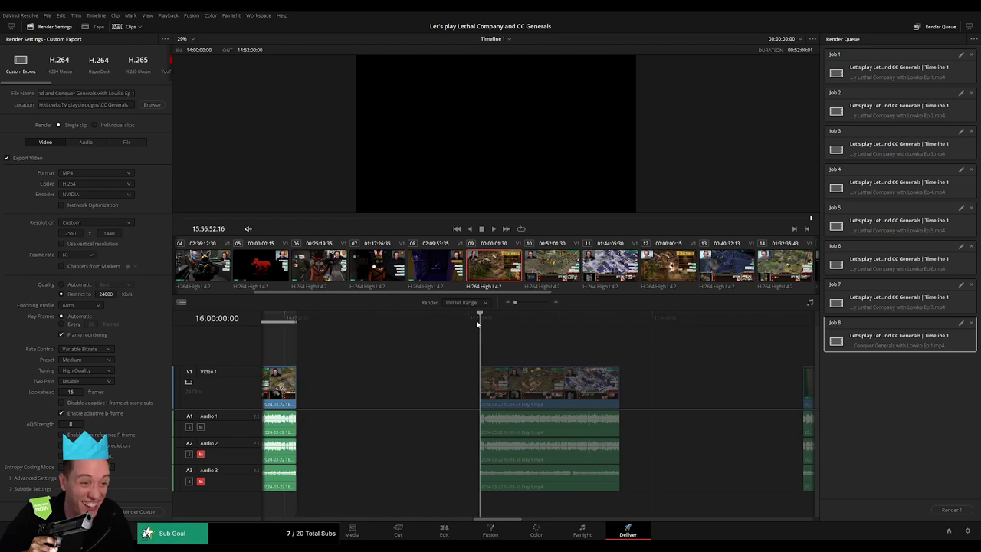
key(i)
click(620, 323)
key(o)
click(135, 93)
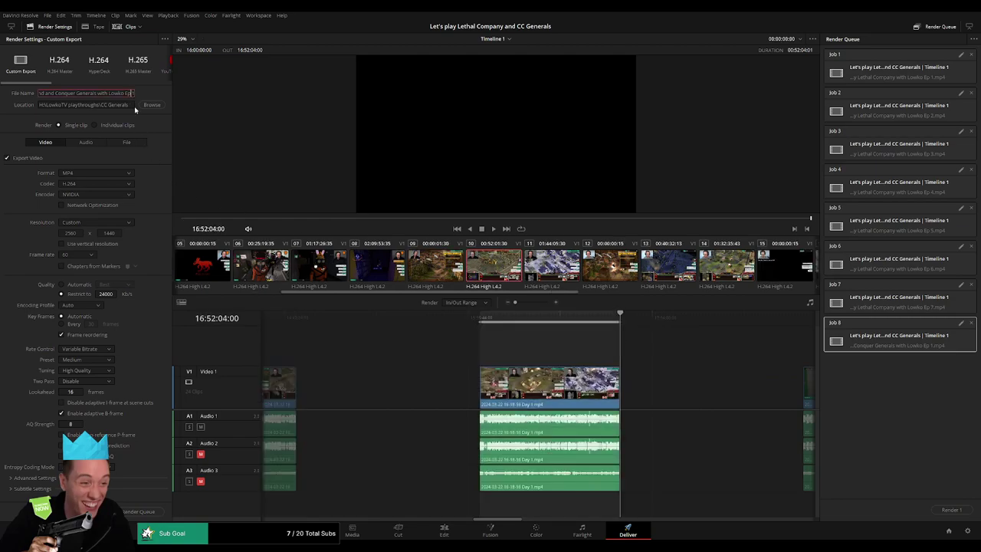
key(BackSpace)
text(2)
click(139, 512)
Mark the third Generals clip's range and queue it as Ep 3
scroll(519, 366, right, 10)
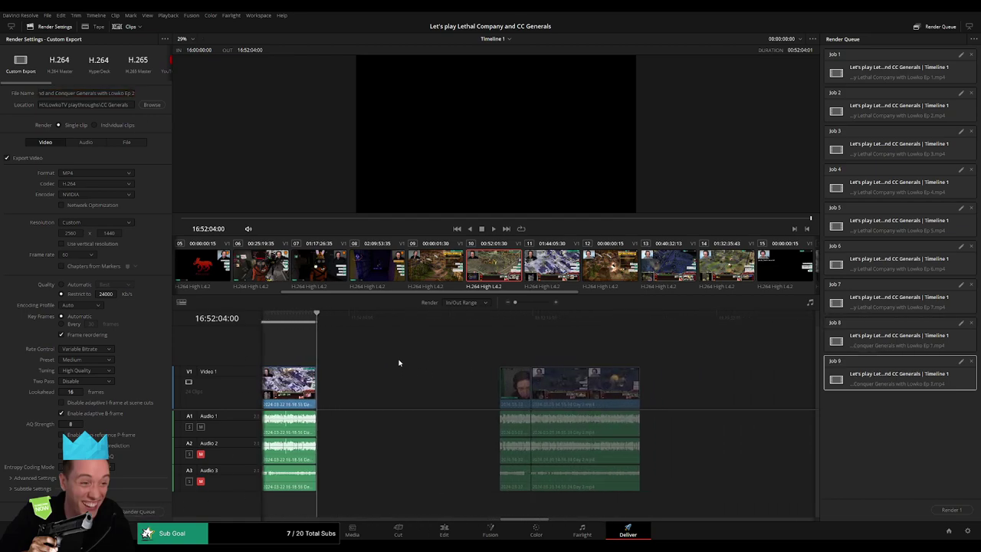
click(457, 320)
drag(457, 323, 466, 323)
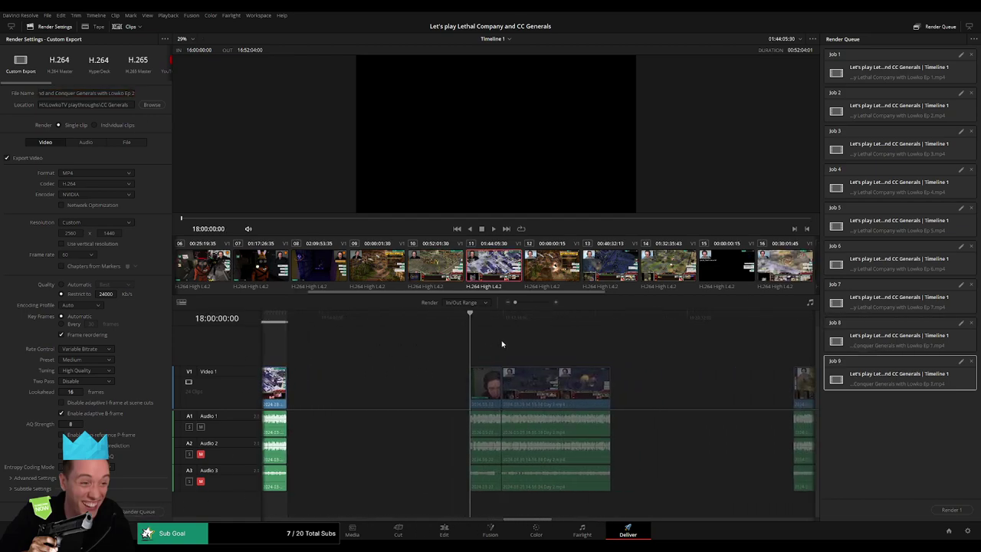
scroll(529, 342, right, 3)
click(524, 321)
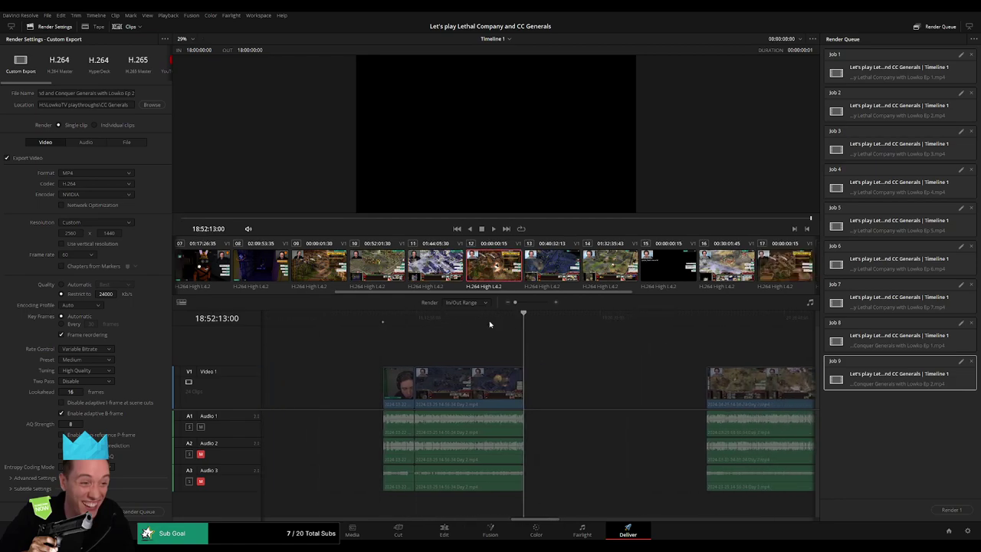
key(o)
click(130, 92)
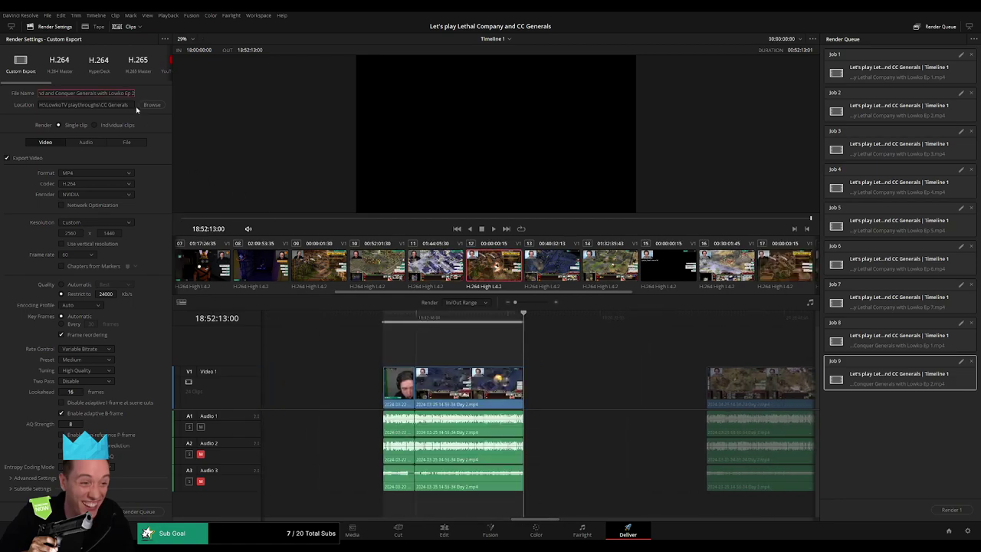
key(BackSpace)
text(3)
click(138, 511)
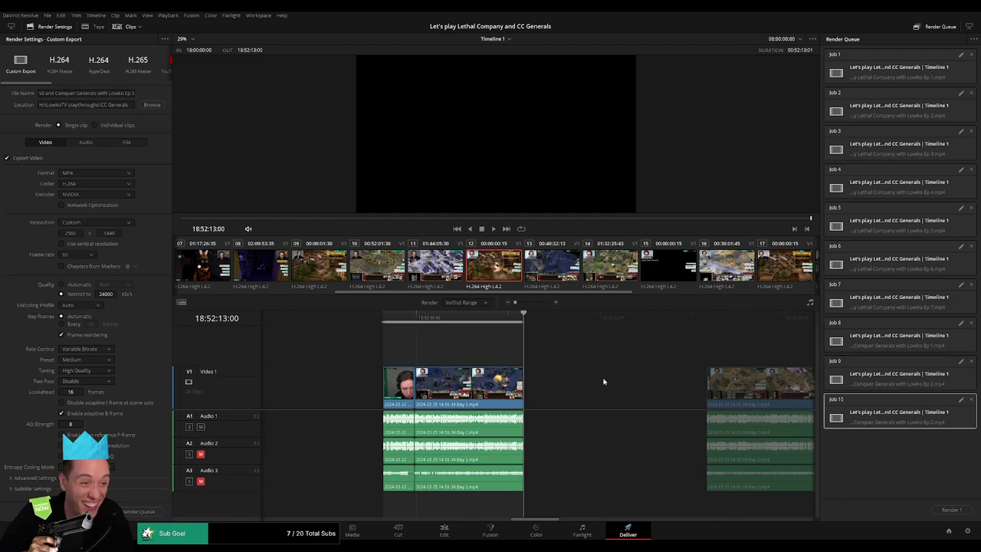
Mark the fourth Generals clip's range and queue it as Ep 4
scroll(473, 355, right, 6)
scroll(403, 354, right, 3)
drag(443, 322, 458, 323)
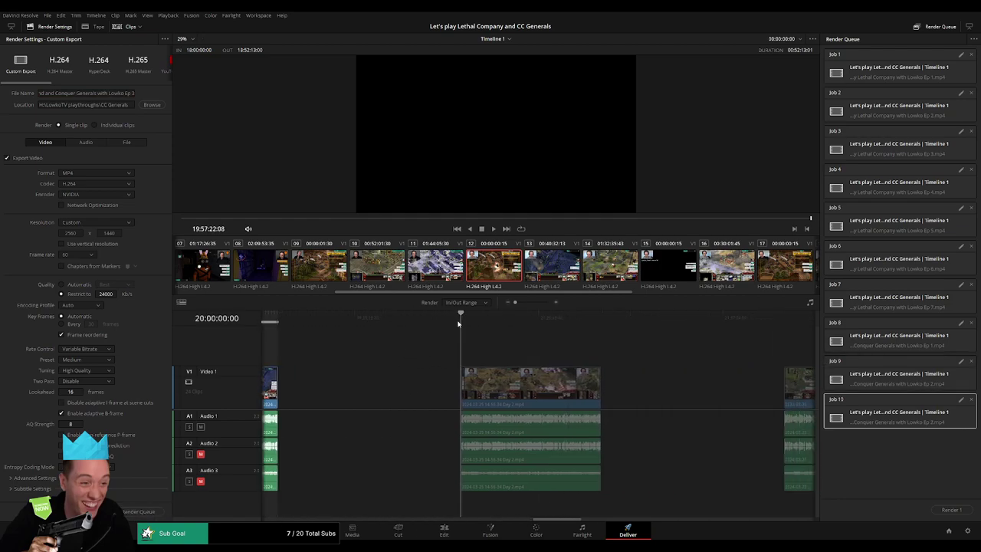
key(i)
key(Down)
key(o)
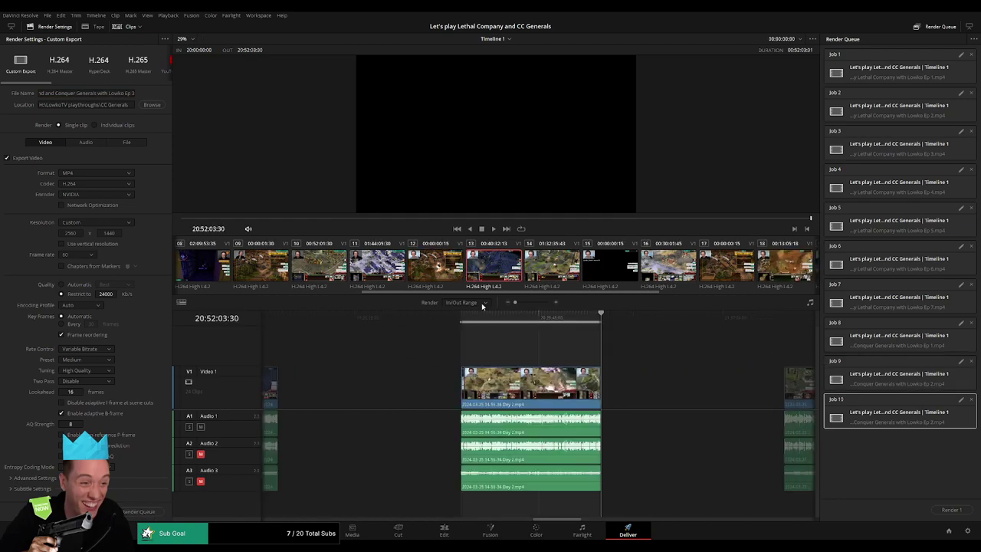
triple_click(133, 96)
key(BackSpace)
text(4)
click(140, 511)
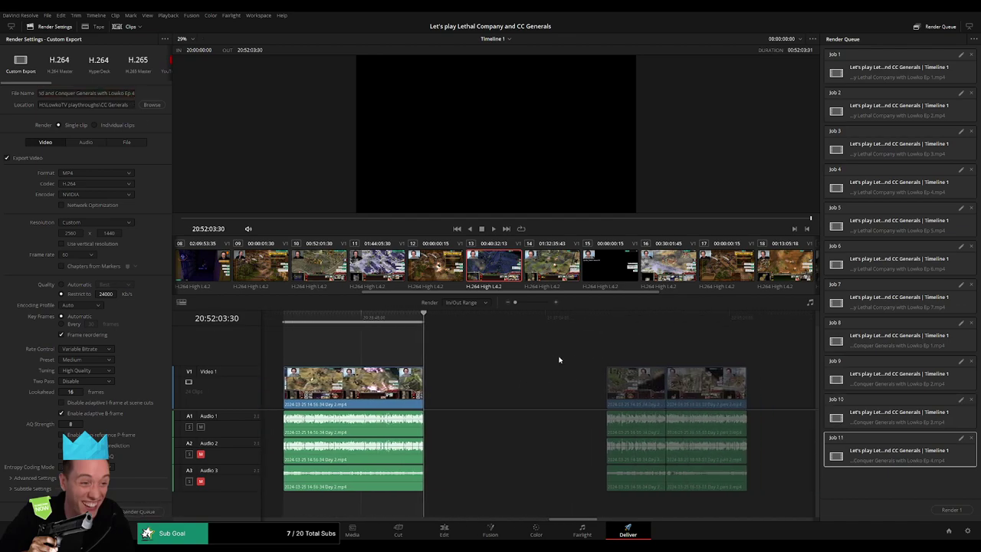
Mark the fifth Generals clip's range and queue it as Ep 5
drag(449, 316, 549, 320)
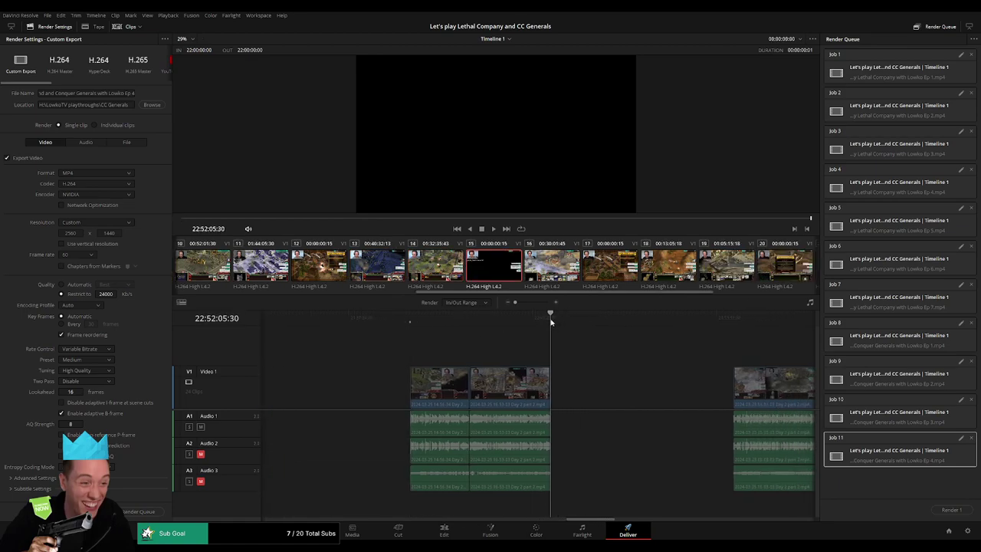
key(o)
click(133, 93)
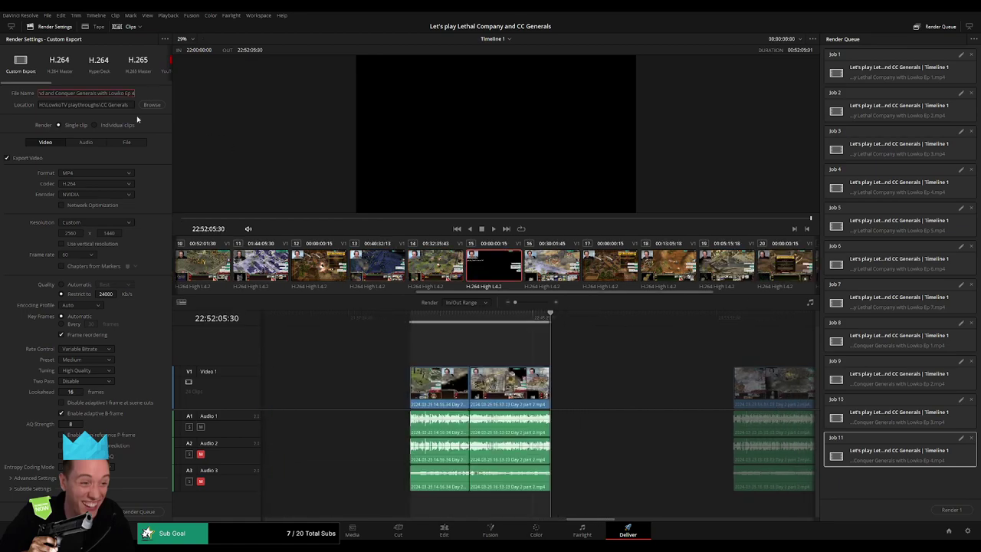
key(BackSpace)
text(5)
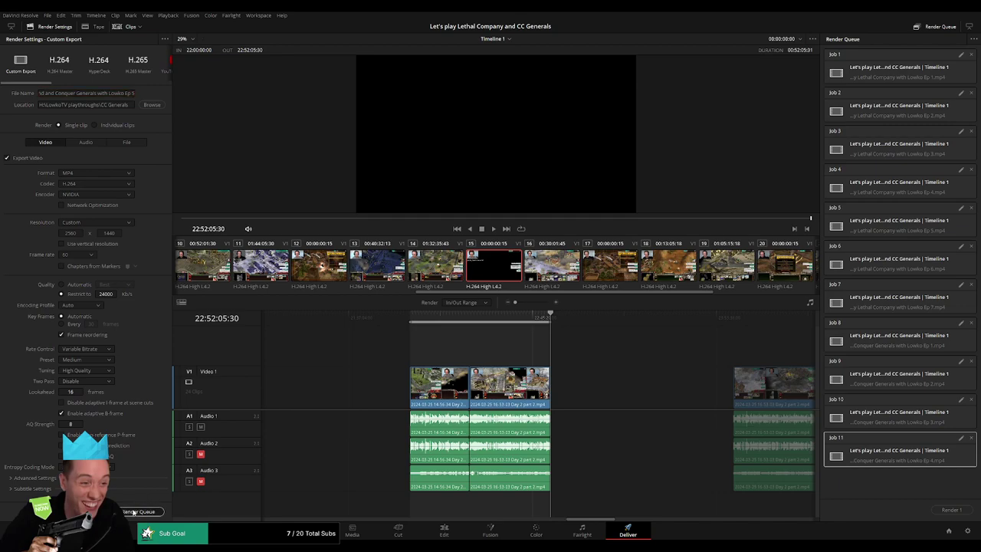
click(134, 512)
Queue the Ep 5 job, then set the next clip's Out point and queue it as Ep 6
click(465, 318)
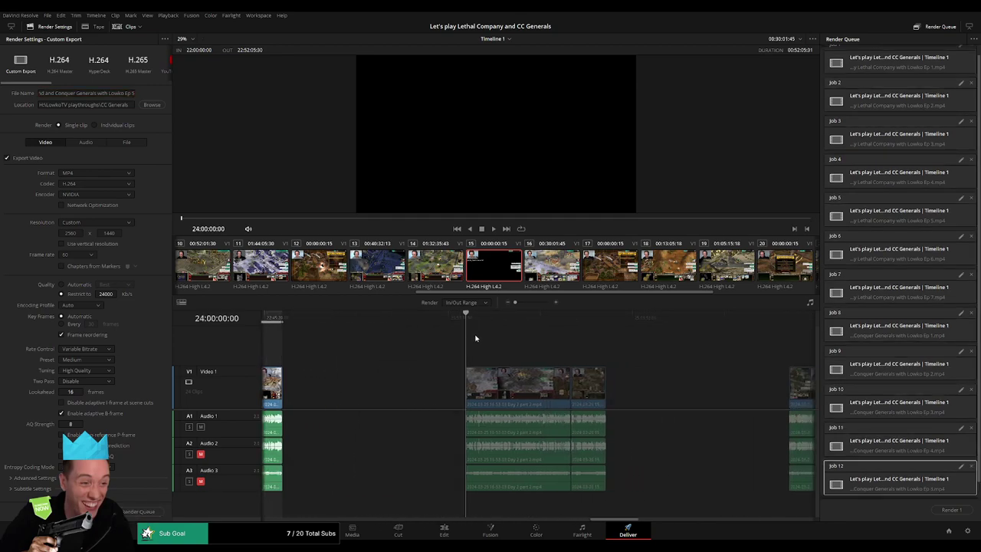
click(498, 320)
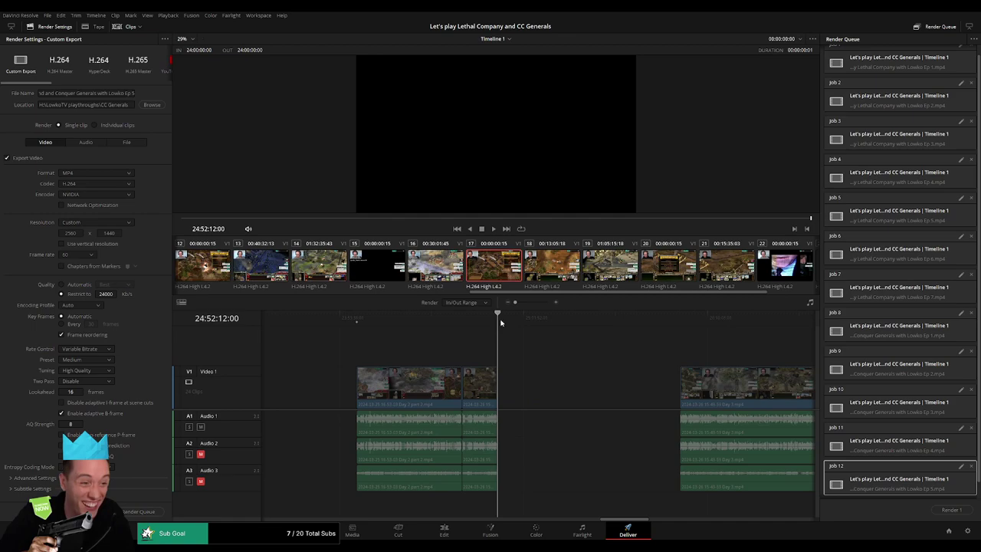
key(o)
click(131, 92)
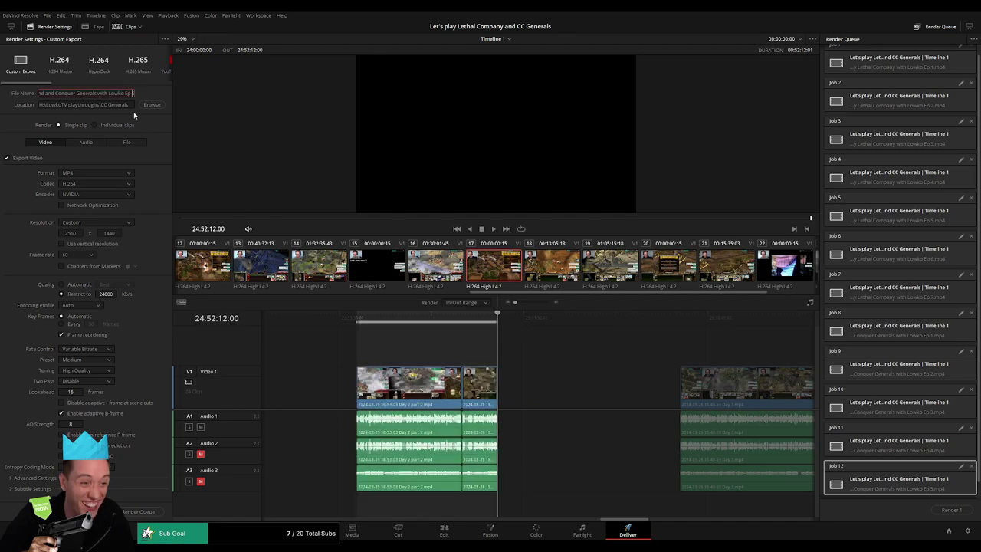
key(BackSpace)
text(6)
click(138, 511)
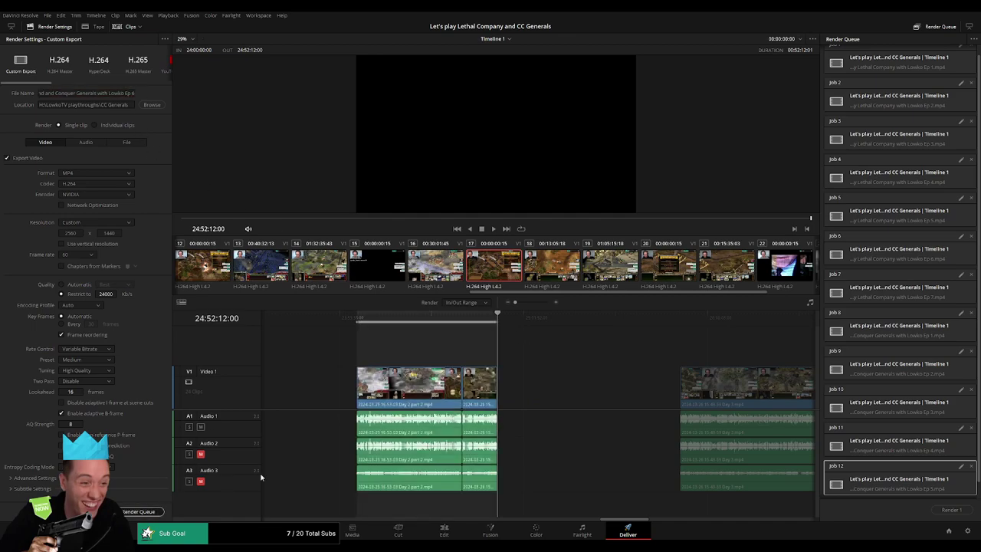
Mark the next clip's In and Out points and queue it as the Ep 7 render job
drag(444, 318, 450, 325)
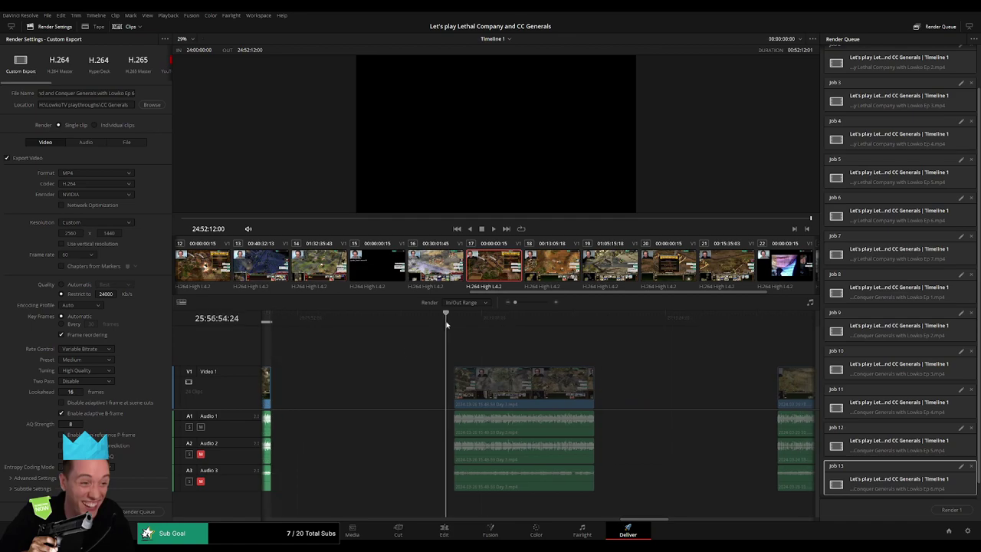
key(i)
click(517, 317)
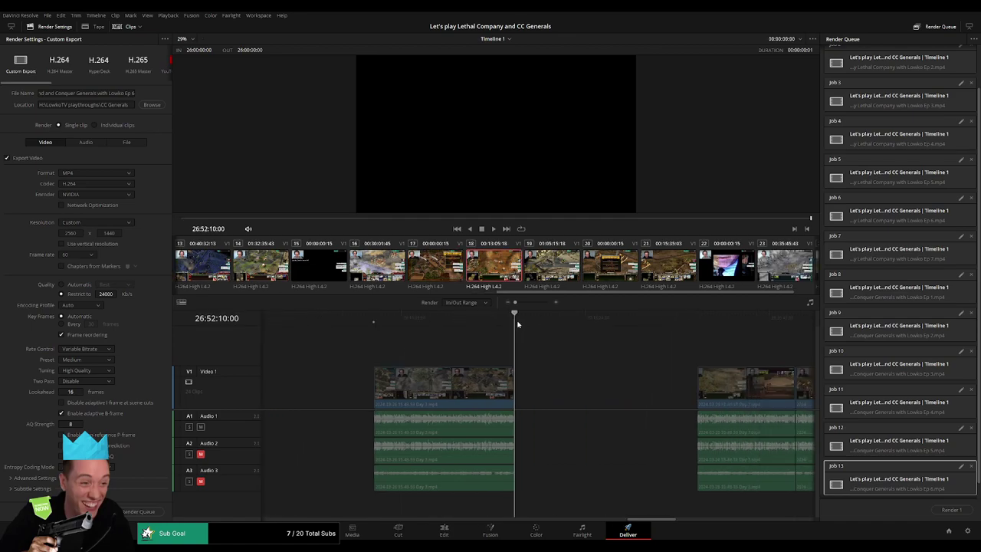
key(o)
click(130, 92)
text(7)
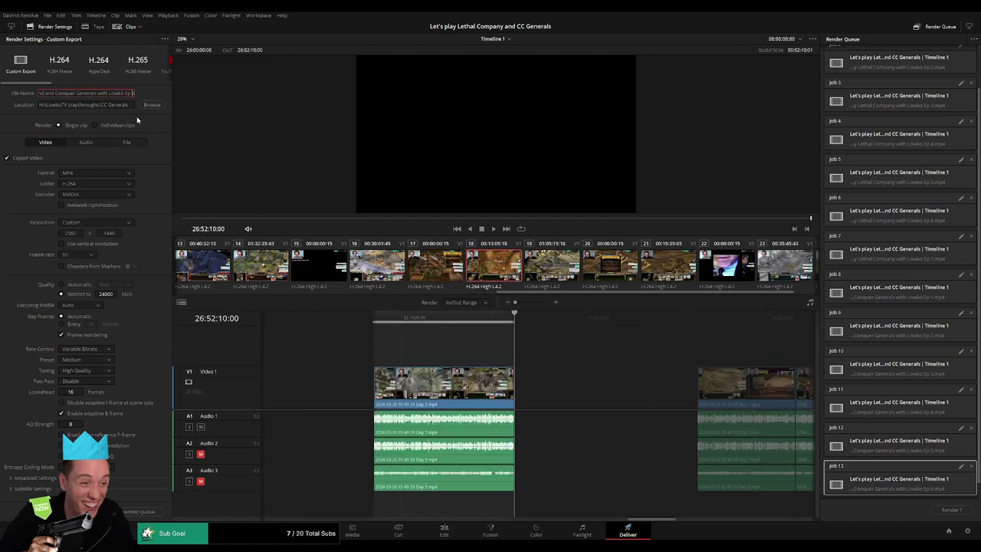
click(153, 511)
Set the following clip's Out point, rename the output to Ep 8 and queue it
scroll(542, 355, right, 5)
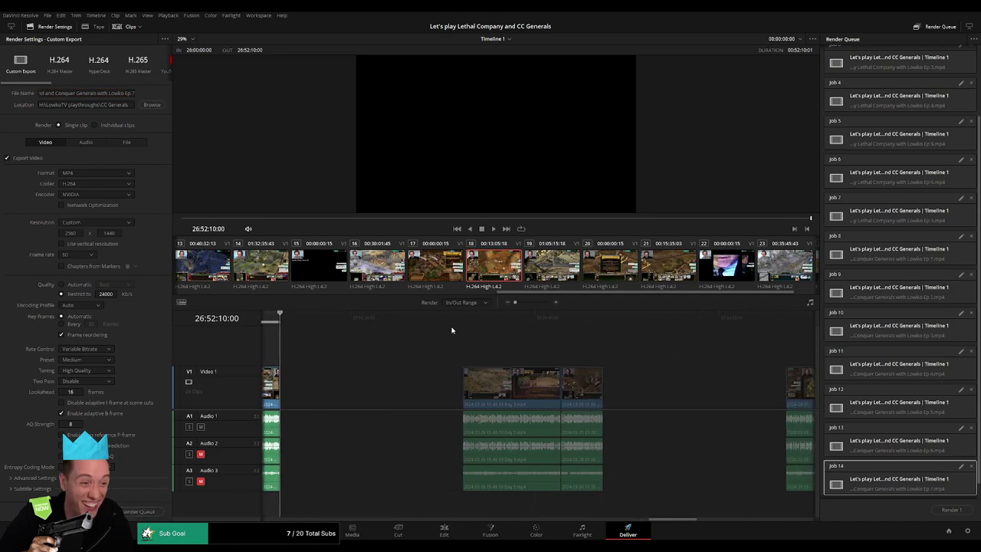
drag(448, 317, 462, 318)
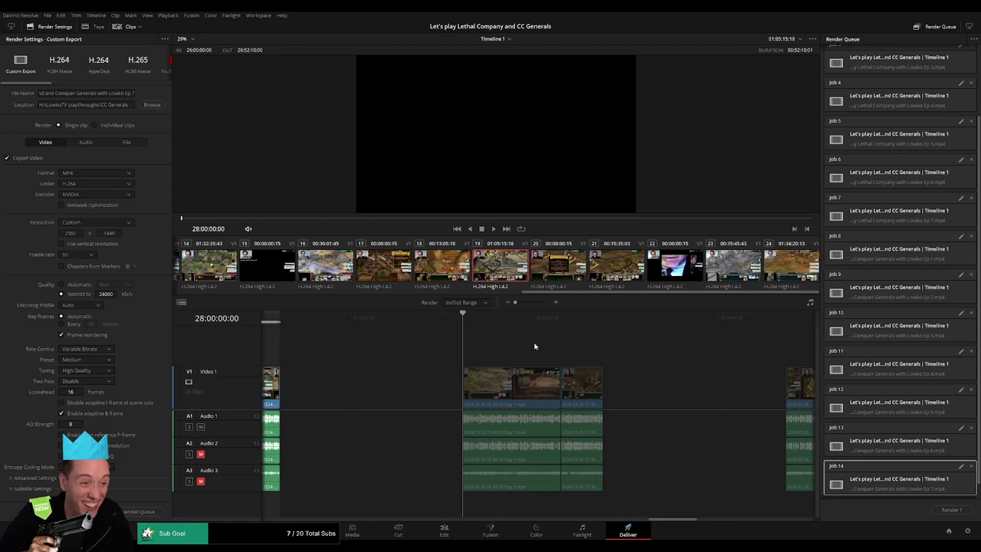
click(603, 314)
key(o)
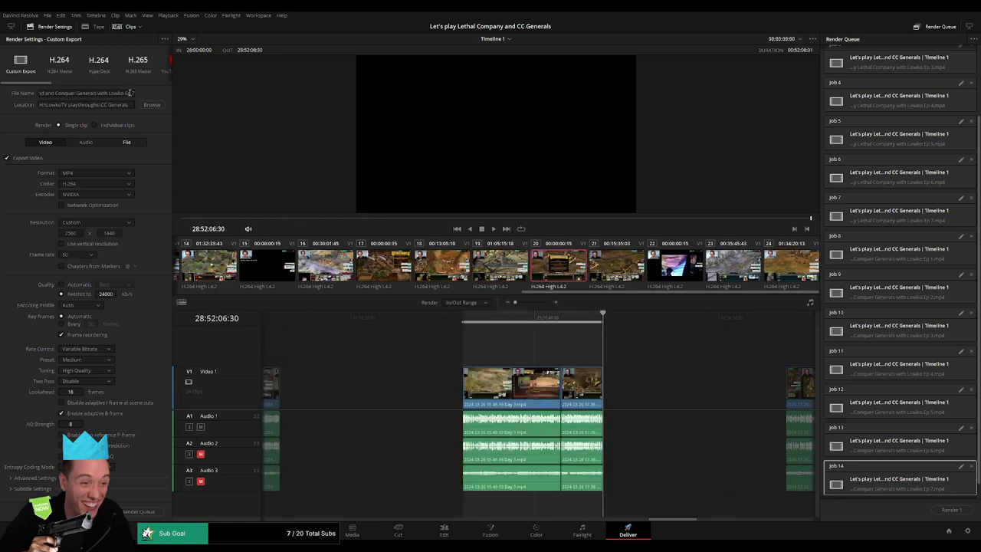
click(130, 93)
key(BackSpace)
text(8)
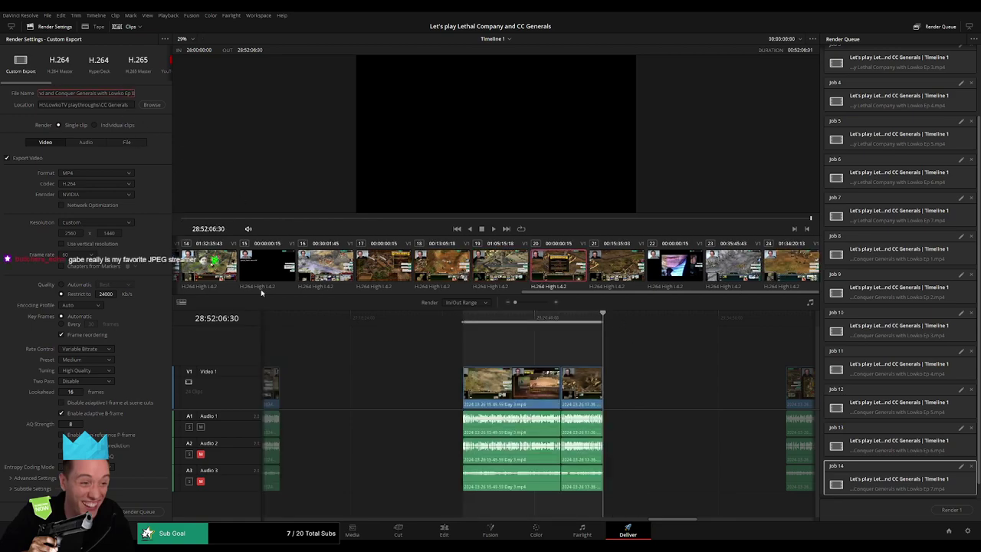
click(151, 515)
Mark the next clip's range, change the file name to Ep 9 and add it to the queue
scroll(564, 361, right, 5)
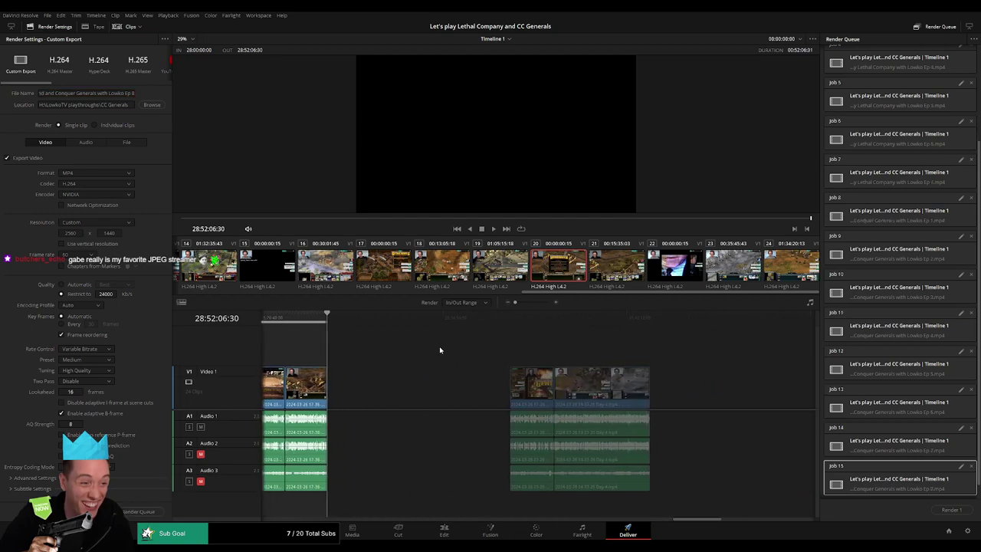
drag(447, 317, 462, 319)
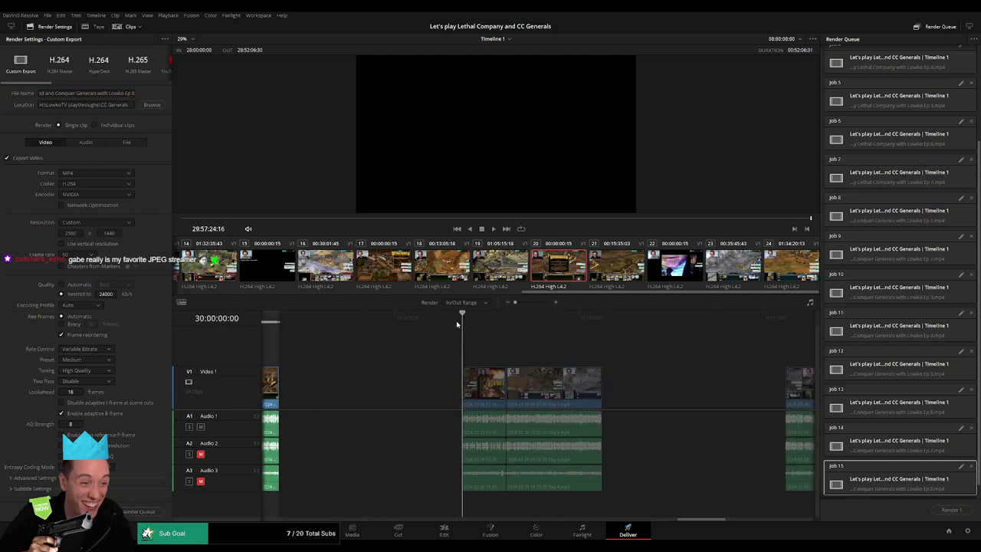
scroll(537, 352, right, 2)
click(572, 338)
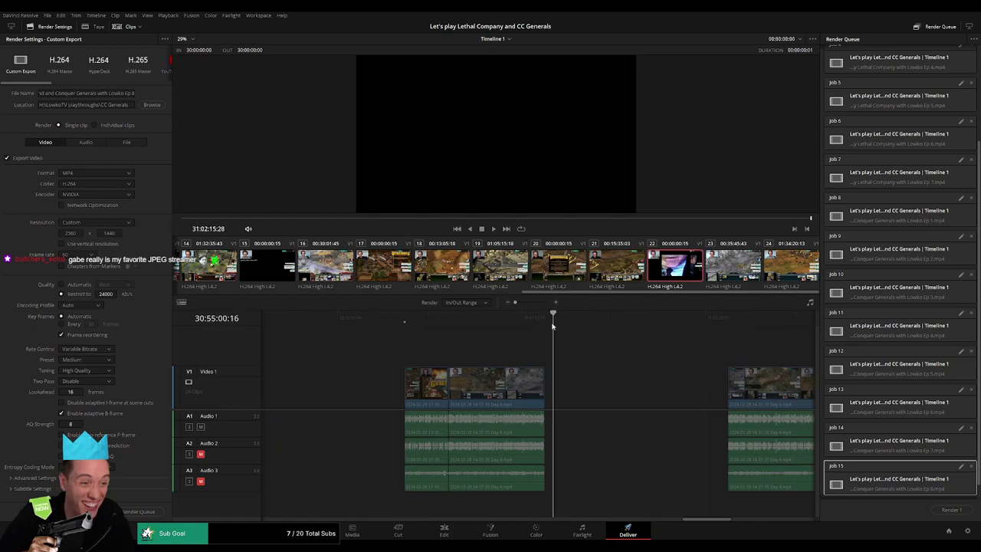
key(o)
triple_click(132, 92)
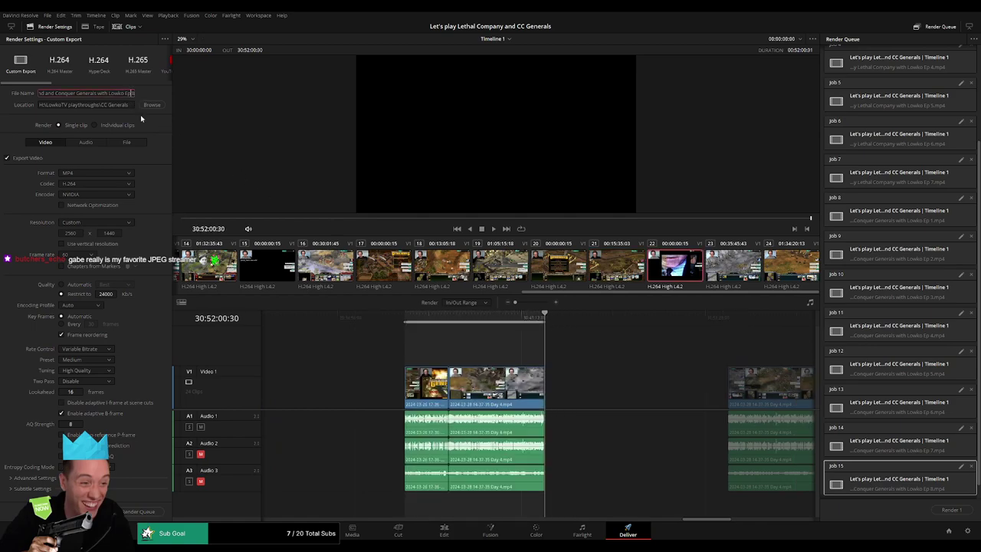
key(BackSpace)
text(9)
click(136, 511)
Set the next clip's Out point, rename the output to Ep 10 and queue the job
scroll(449, 363, right, 10)
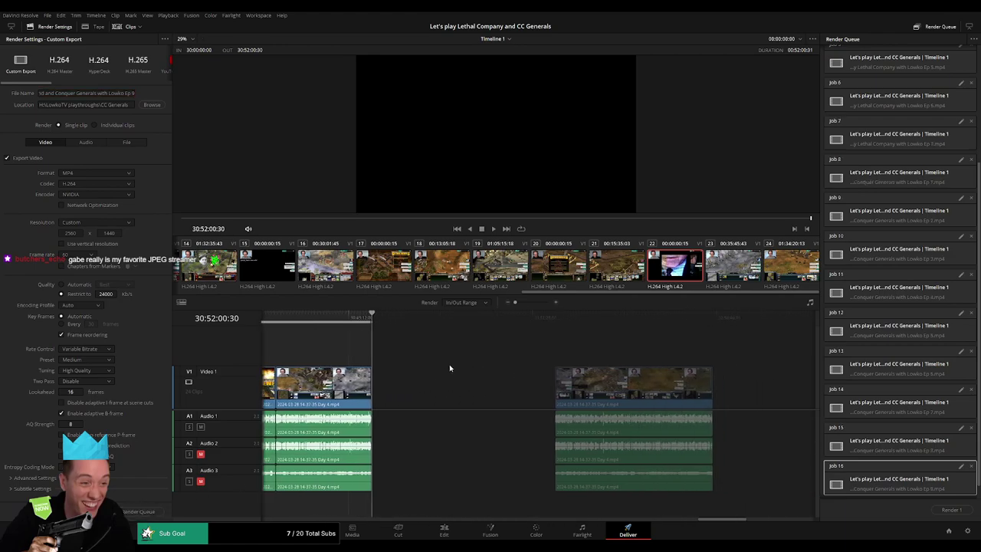
click(452, 322)
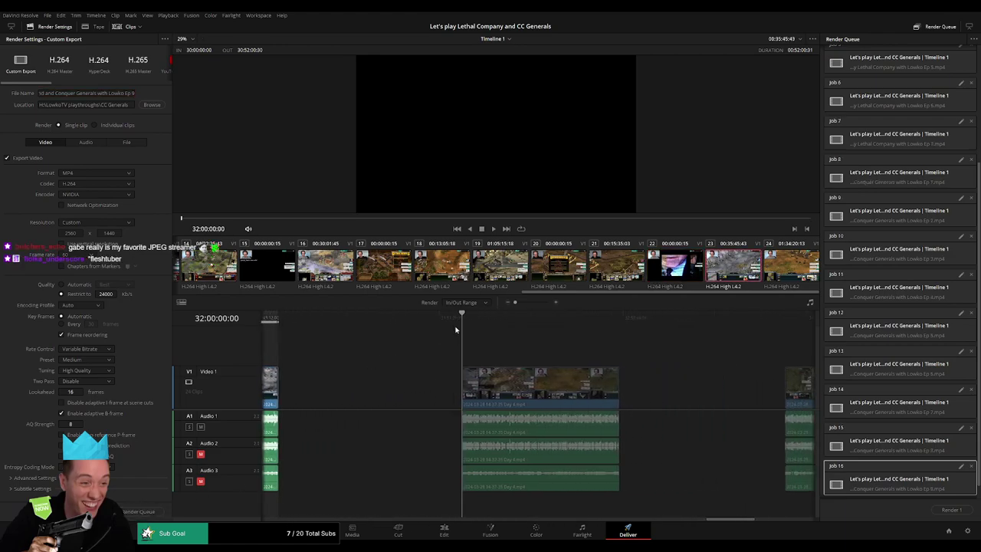
click(633, 318)
key(Up)
key(o)
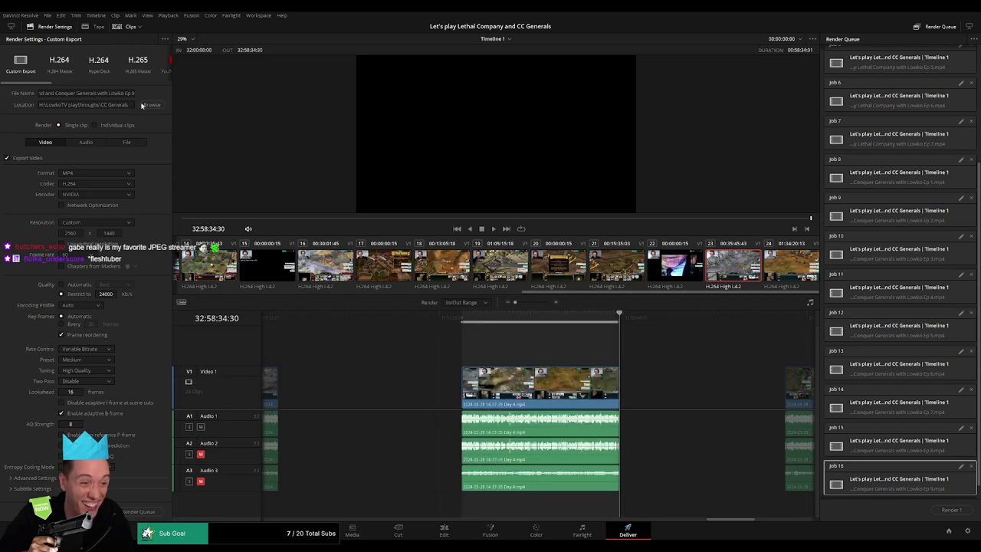
click(133, 93)
key(BackSpace)
text(10)
click(140, 512)
Mark the last clip's In/Out range (34:00:00:00–34:56:09:59) and rename the output file to Ep 11
scroll(506, 368, right, 5)
click(453, 320)
key(Down)
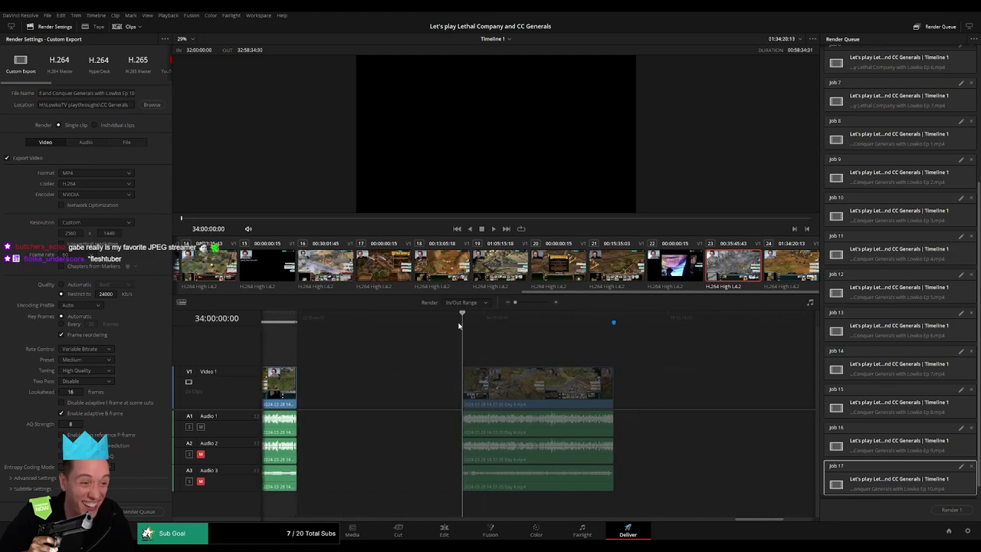
key(i)
click(646, 321)
click(614, 323)
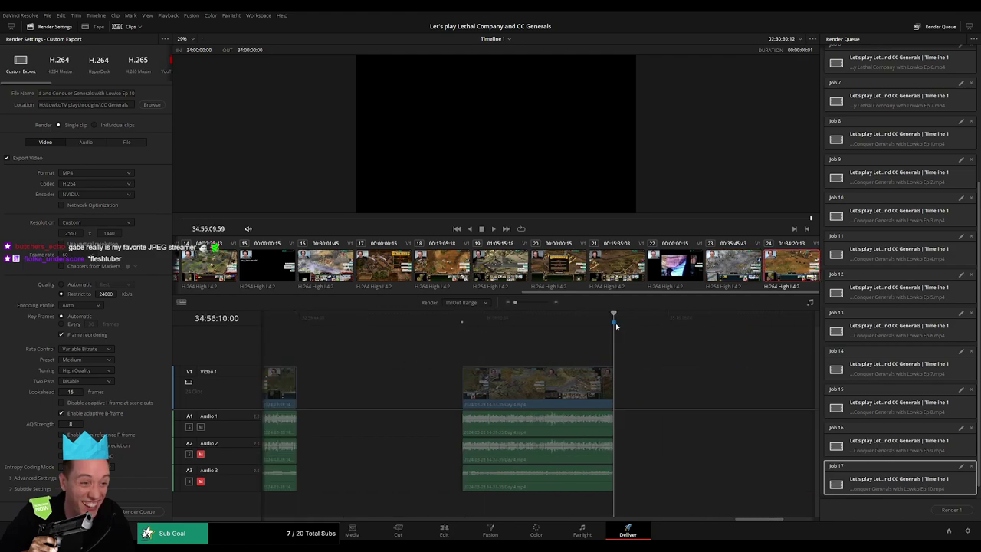
key(o)
click(132, 92)
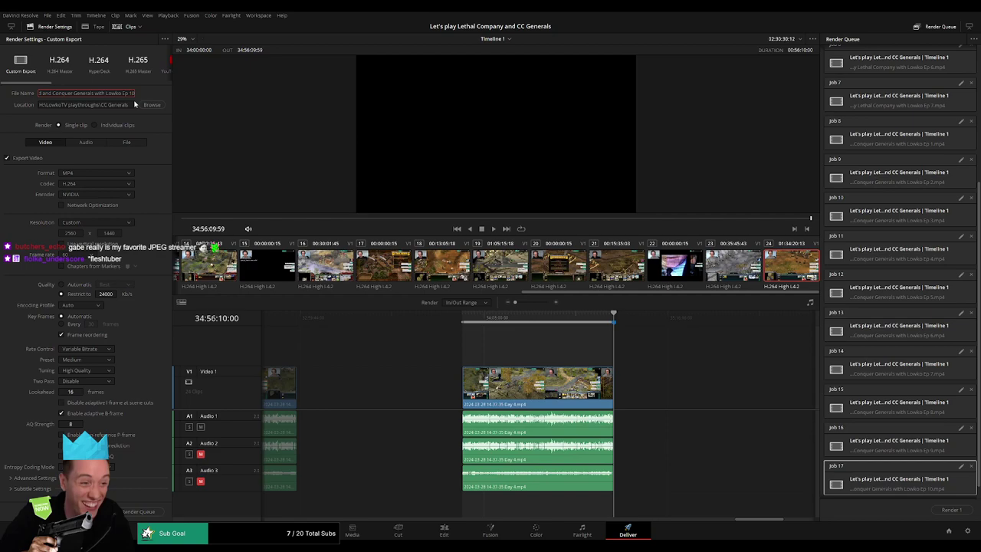
key(BackSpace)
text(1)
key(Return)
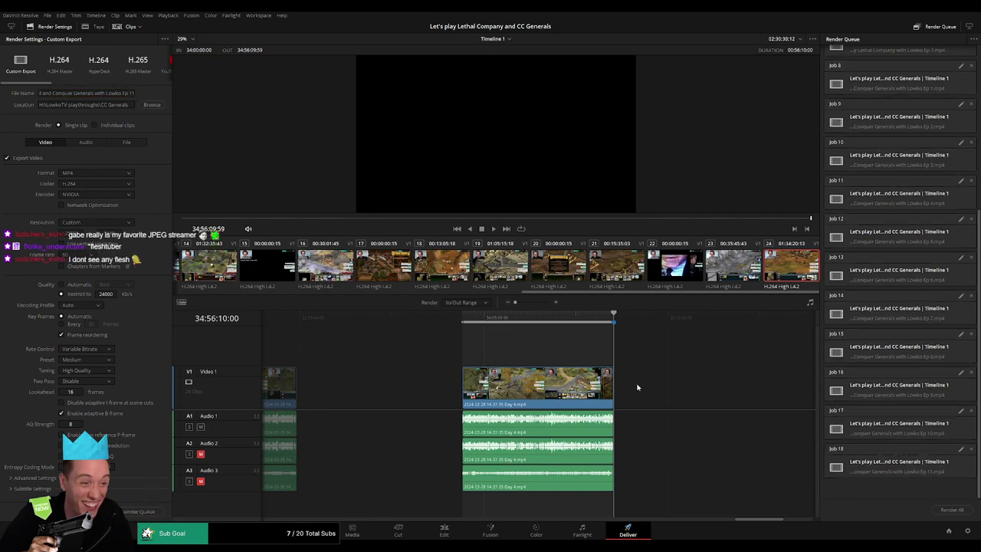
key(Left)
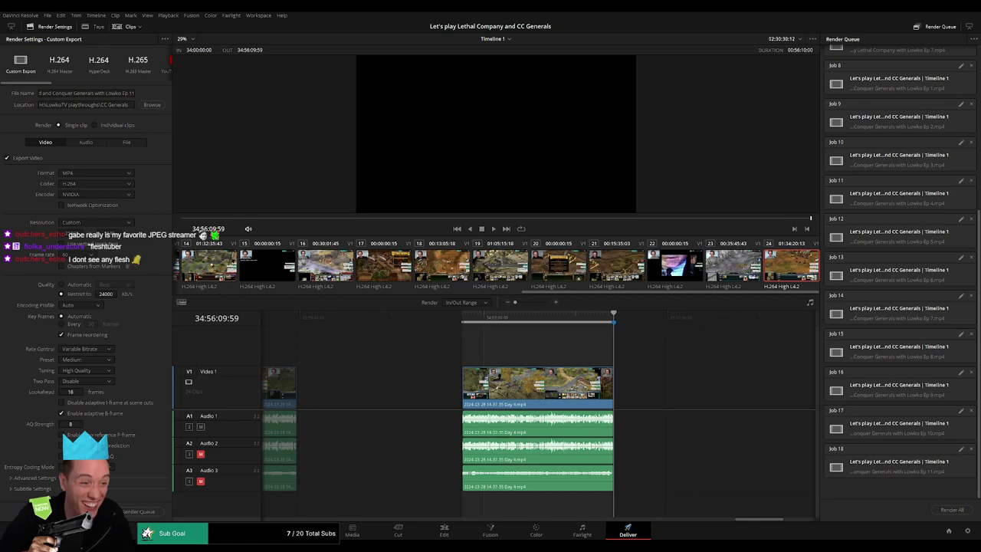